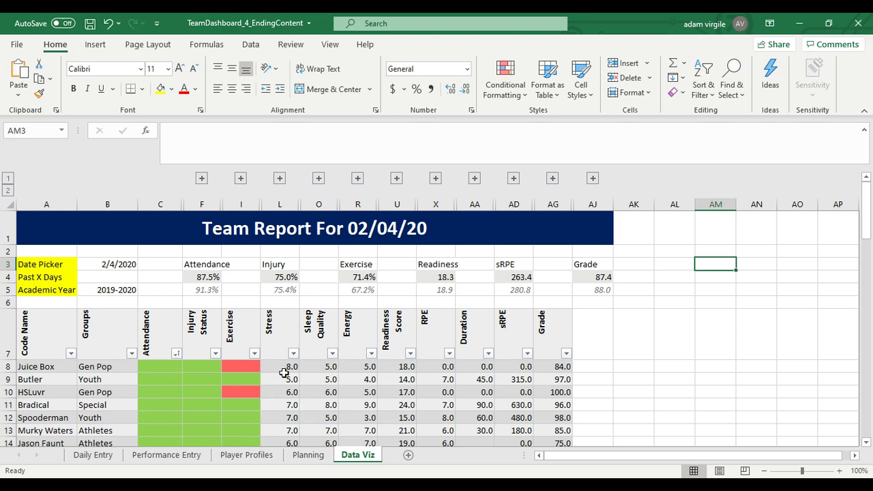
Review the player rows and their attendance, injury and exercise status colours in the Data Viz team report
{"action": "scroll", "coordinate": [508, 400], "scroll_direction": "down", "scroll_amount": 1}
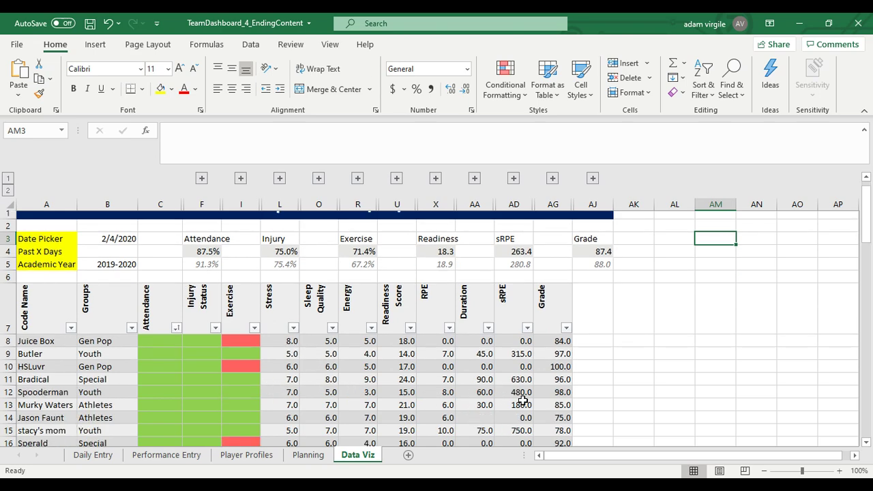
{"action": "scroll", "coordinate": [305, 330], "scroll_direction": "up", "scroll_amount": 1}
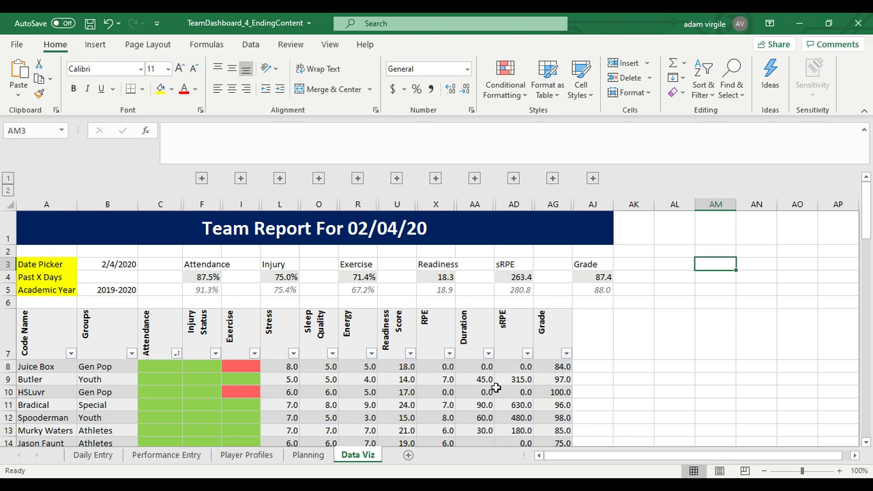
{"action": "scroll", "coordinate": [495, 387], "scroll_direction": "down", "scroll_amount": 8}
{"action": "scroll", "coordinate": [94, 401], "scroll_direction": "up", "scroll_amount": 3}
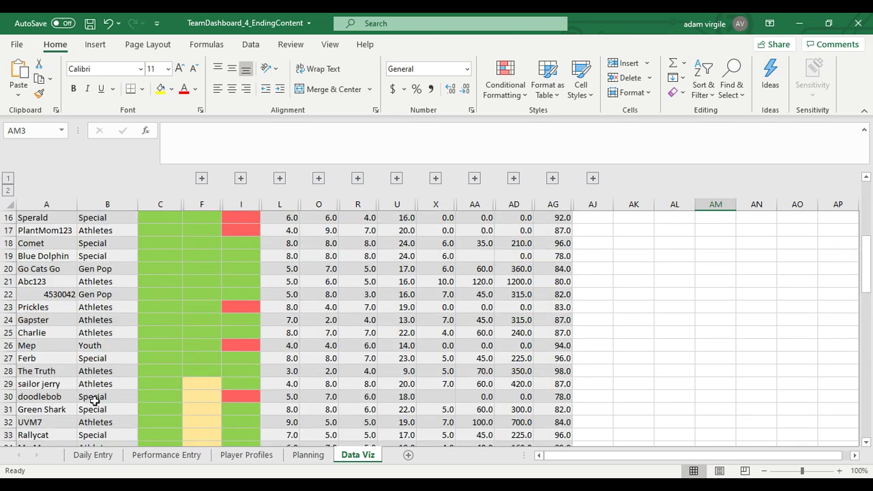
{"action": "scroll", "coordinate": [94, 400], "scroll_direction": "up", "scroll_amount": 4}
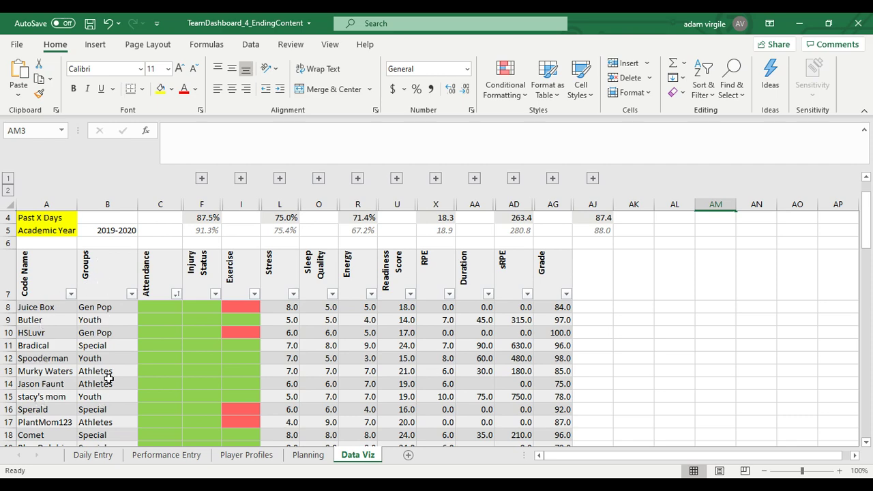
{"action": "scroll", "coordinate": [114, 391], "scroll_direction": "down", "scroll_amount": 8}
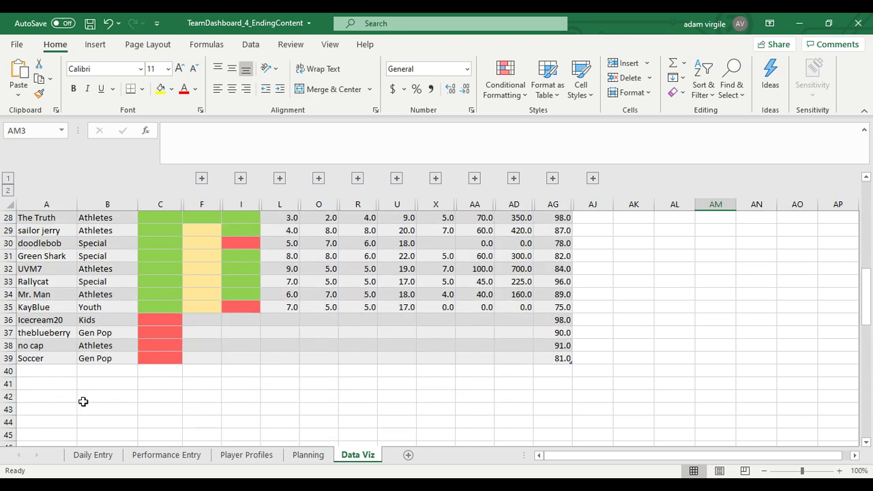
{"action": "scroll", "coordinate": [212, 403], "scroll_direction": "up", "scroll_amount": 6}
{"action": "scroll", "coordinate": [215, 404], "scroll_direction": "up", "scroll_amount": 3}
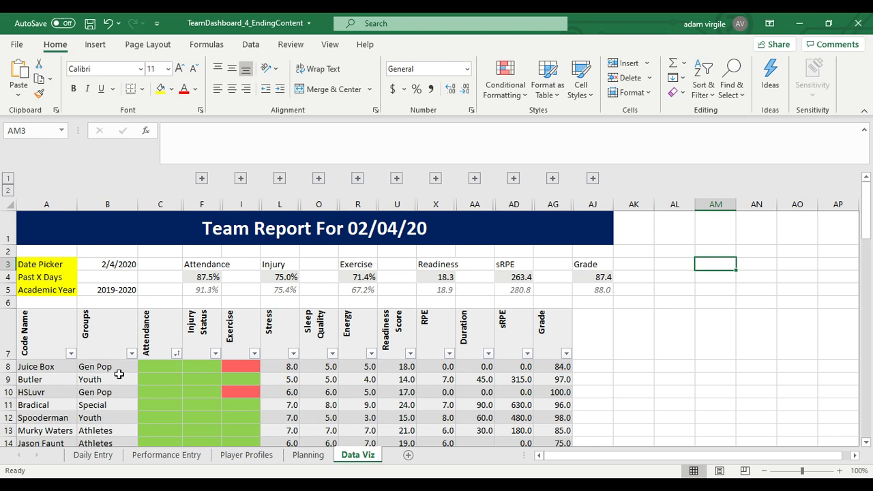
Expand all grouped columns of the team report to show the AVG and SD columns
{"action": "left_click", "coordinate": [617, 323]}
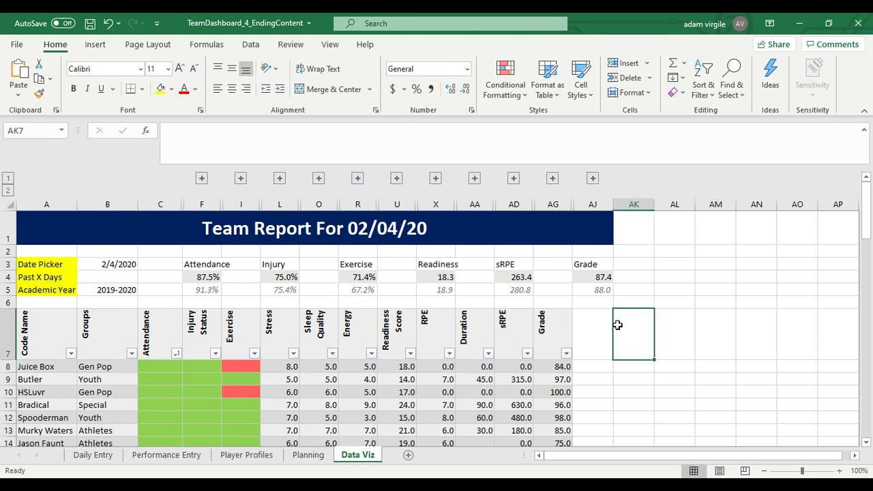
{"action": "left_click", "coordinate": [281, 369]}
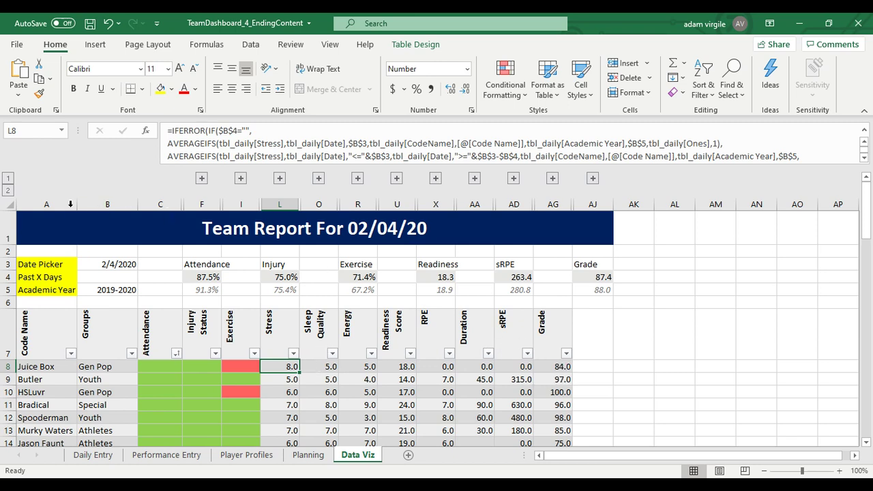
{"action": "left_click", "coordinate": [9, 190]}
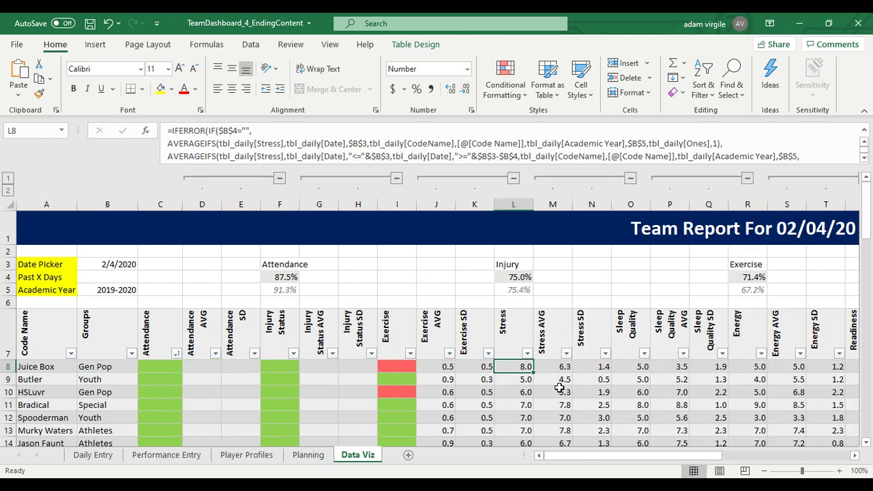
Examine the formulas behind Stress, Stress AVG and Stress SD in the first player row
{"action": "left_click_drag", "start_coordinate": [569, 455], "coordinate": [634, 457]}
{"action": "left_click", "coordinate": [341, 338]}
{"action": "left_click", "coordinate": [348, 369]}
{"action": "left_click", "coordinate": [564, 369]}
{"action": "left_click", "coordinate": [601, 372]}
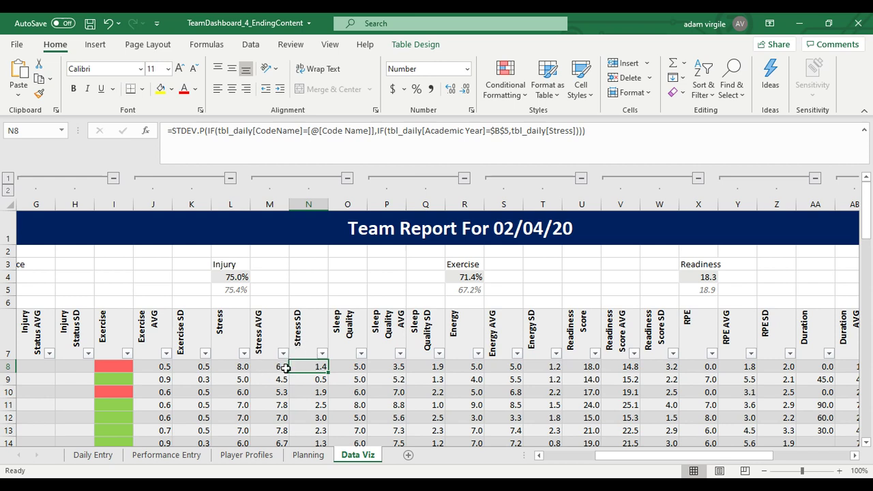
{"action": "left_click", "coordinate": [241, 368]}
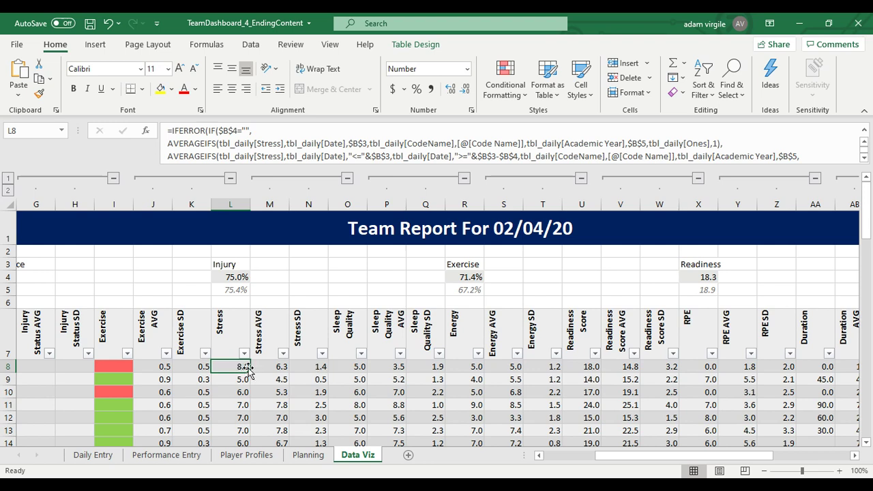
{"action": "left_click", "coordinate": [317, 369]}
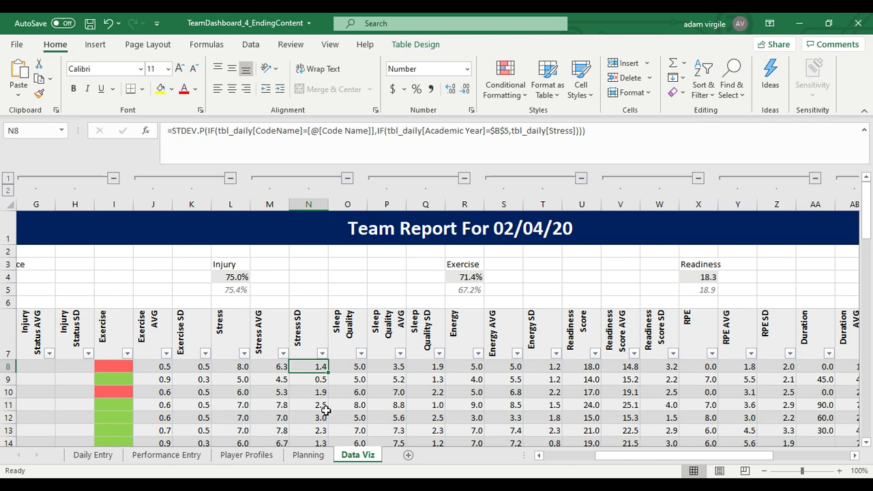
{"action": "scroll", "coordinate": [321, 406], "scroll_direction": "down", "scroll_amount": 1}
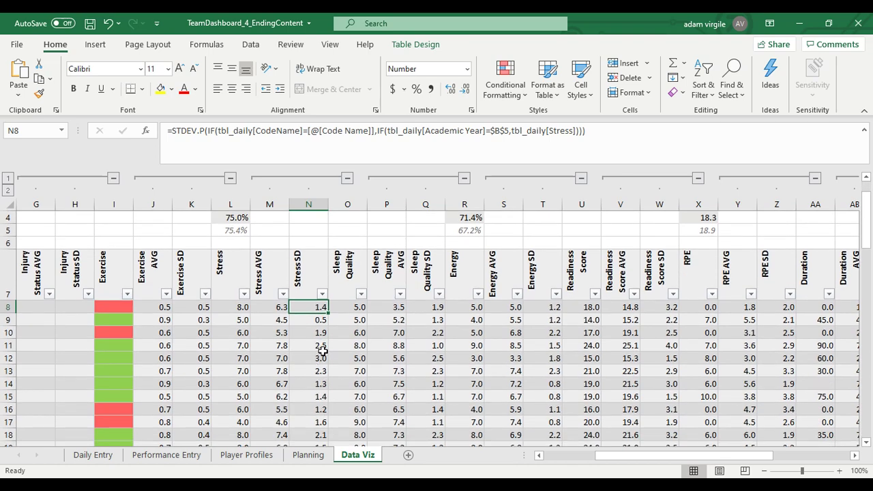
{"action": "scroll", "coordinate": [324, 343], "scroll_direction": "up", "scroll_amount": 1}
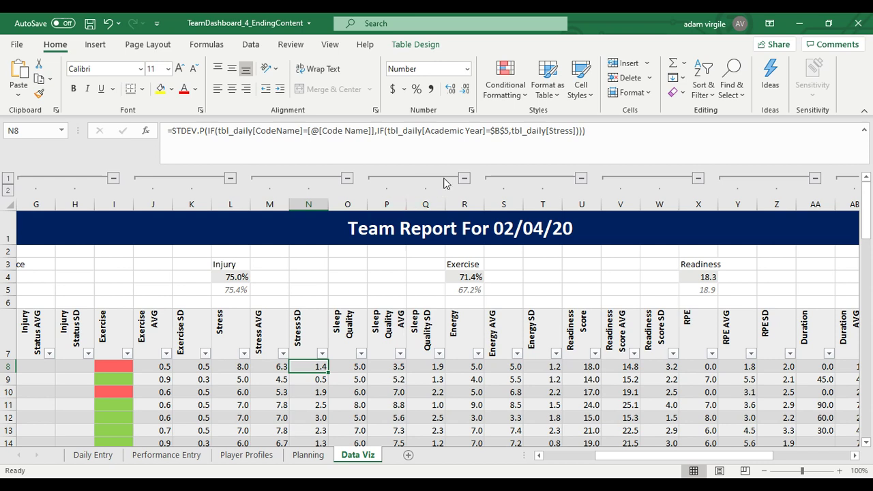
Inspect the Stress SD formula in N9, focusing on its academic year condition and the tbl_daily[Stress] argument
{"action": "left_click", "coordinate": [316, 380]}
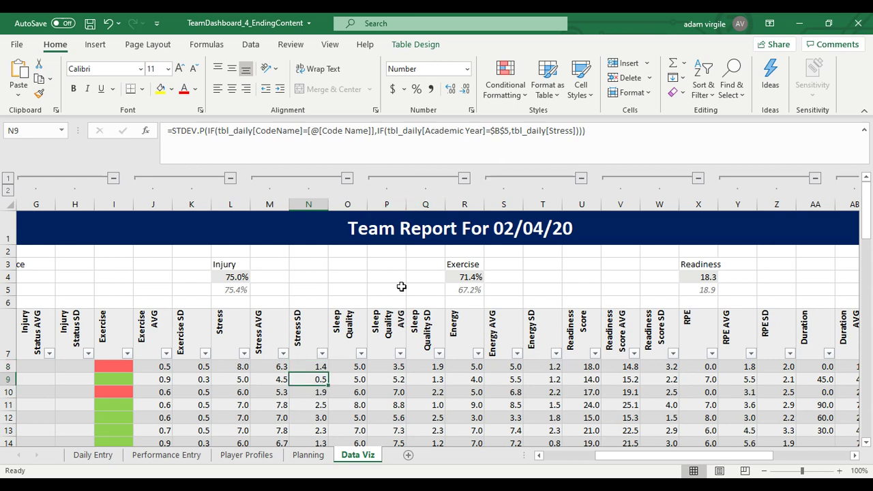
{"action": "left_click", "coordinate": [572, 131]}
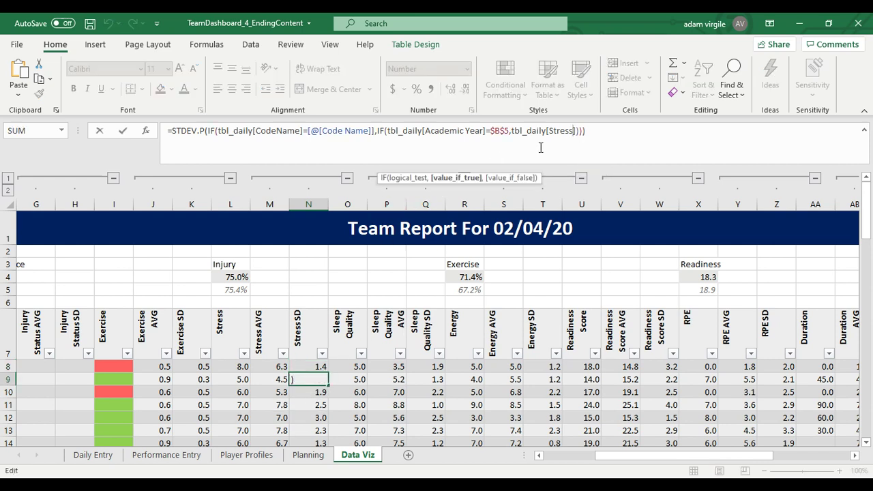
{"action": "left_click", "coordinate": [510, 130]}
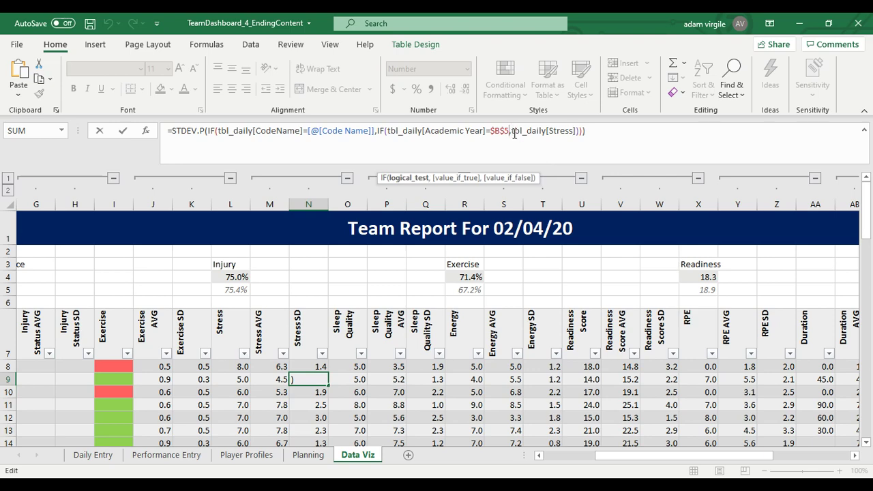
{"action": "left_click", "coordinate": [513, 130]}
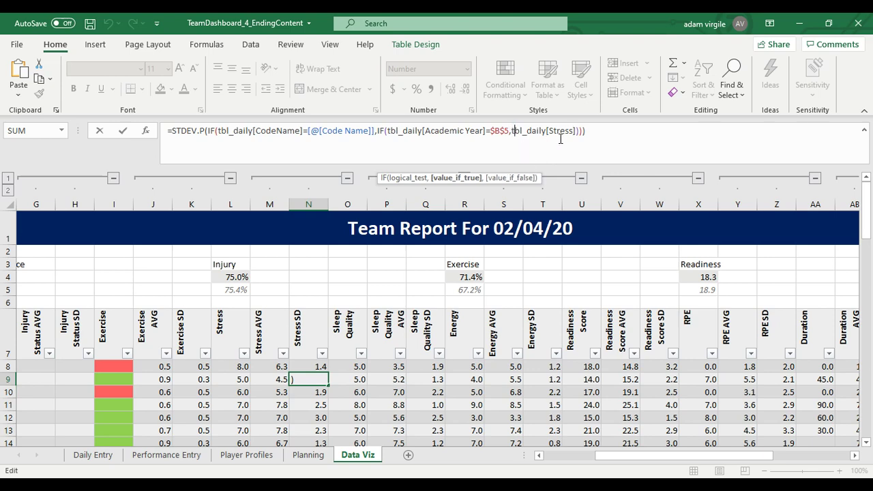
Sort the Daily Entry table by Stress from smallest to largest
{"action": "left_click", "coordinate": [93, 455]}
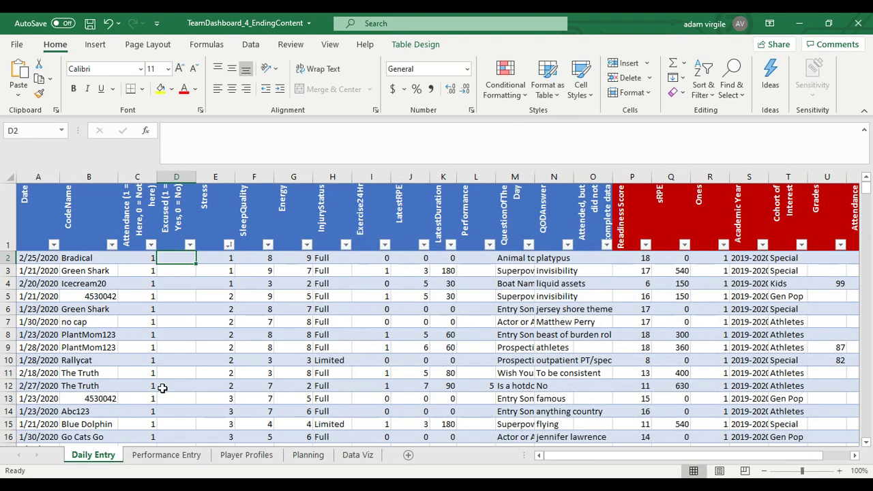
{"action": "left_click", "coordinate": [230, 244]}
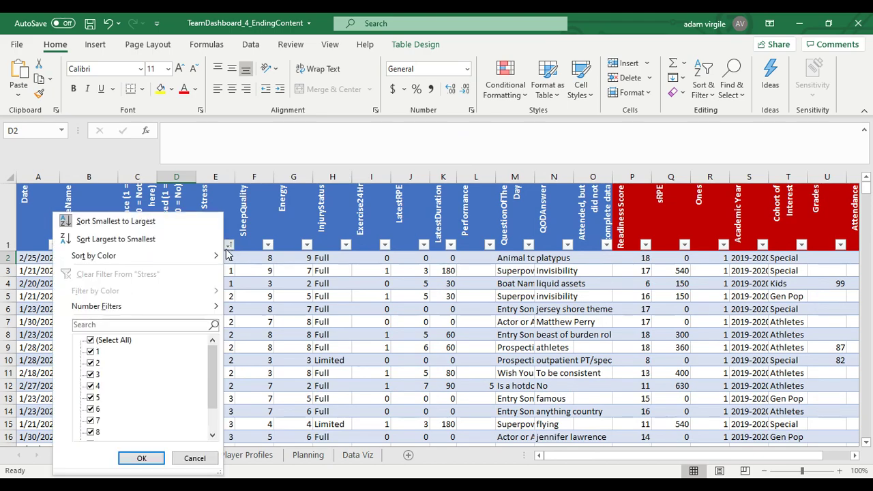
{"action": "left_click", "coordinate": [116, 221]}
{"action": "left_click", "coordinate": [215, 283]}
Examine the records without a Stress value at the end of the Daily Entry table
{"action": "scroll", "coordinate": [871, 227], "scroll_direction": "down", "scroll_amount": 3}
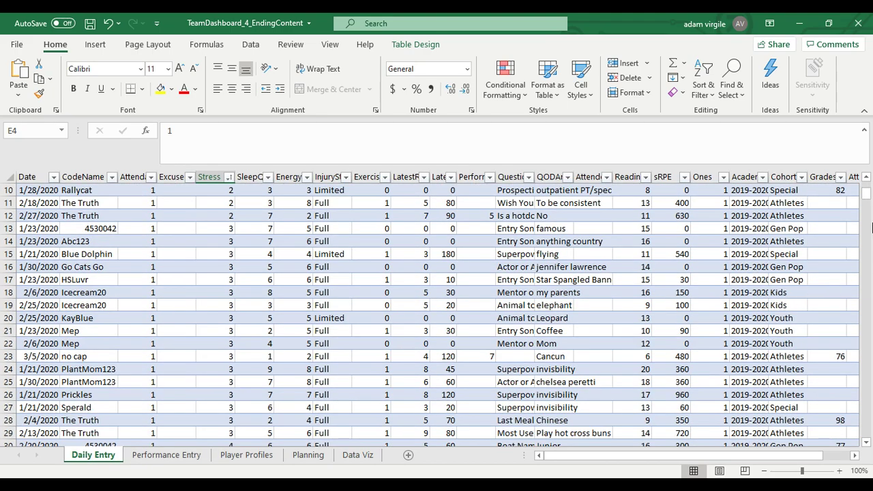
{"action": "left_click_drag", "start_coordinate": [865, 201], "coordinate": [861, 423]}
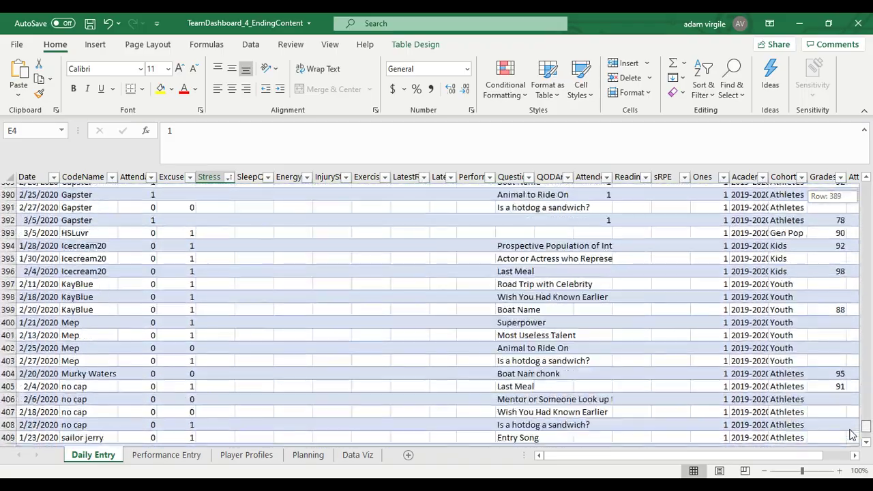
{"action": "scroll", "coordinate": [301, 419], "scroll_direction": "up", "scroll_amount": 5}
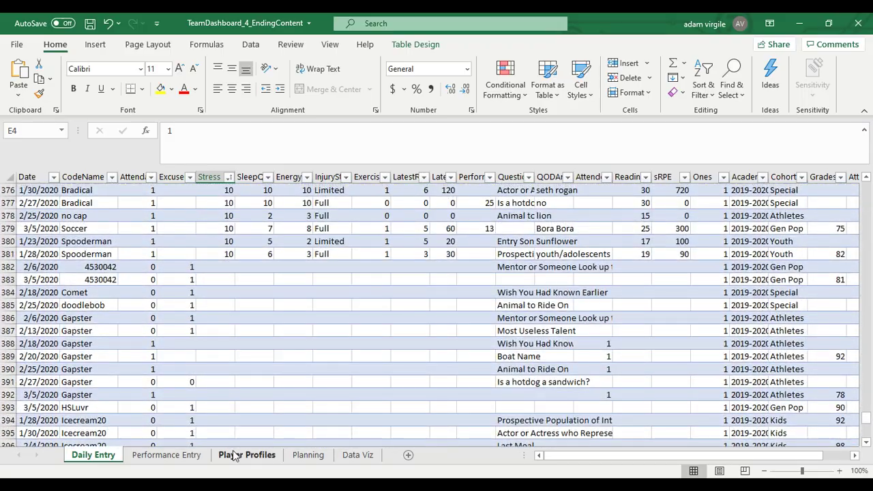
{"action": "scroll", "coordinate": [232, 416], "scroll_direction": "down", "scroll_amount": 4}
{"action": "scroll", "coordinate": [232, 416], "scroll_direction": "down", "scroll_amount": 2}
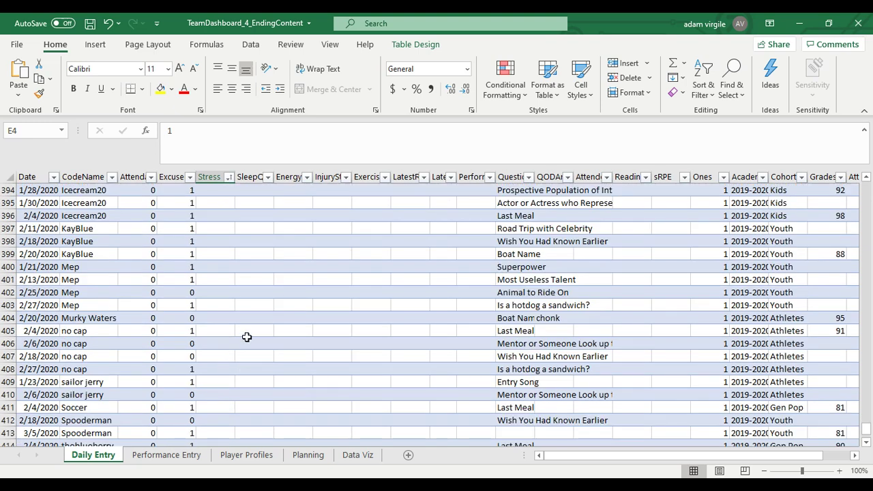
Return to the Data Viz sheet and trace the code name and academic year conditions of the Stress SD formula in N8
{"action": "left_click", "coordinate": [197, 455]}
{"action": "left_click", "coordinate": [244, 455]}
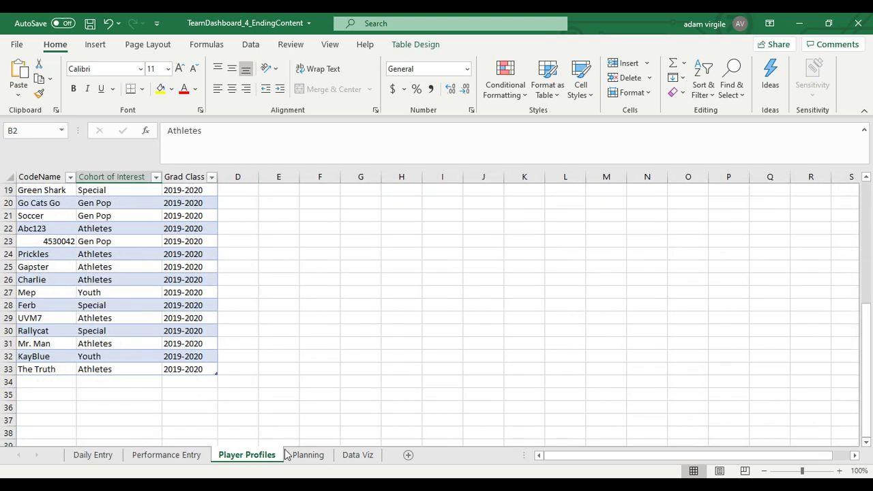
{"action": "left_click", "coordinate": [310, 456]}
{"action": "left_click", "coordinate": [356, 455]}
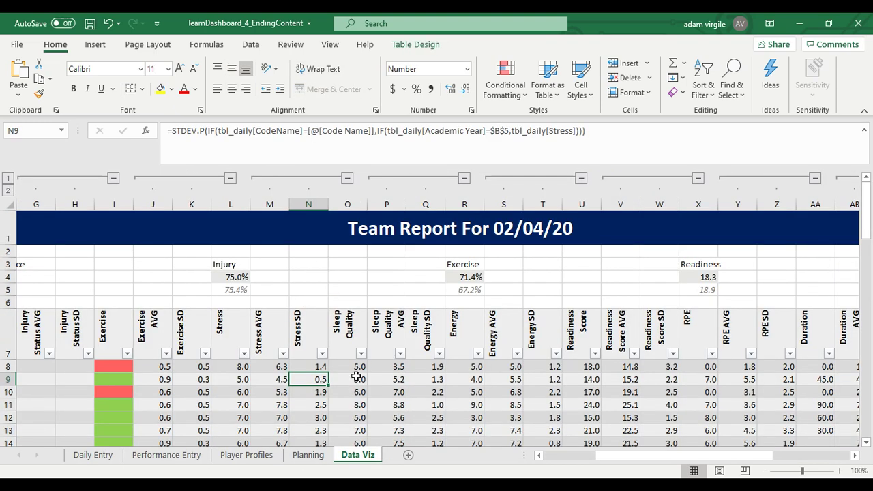
{"action": "left_click", "coordinate": [318, 367]}
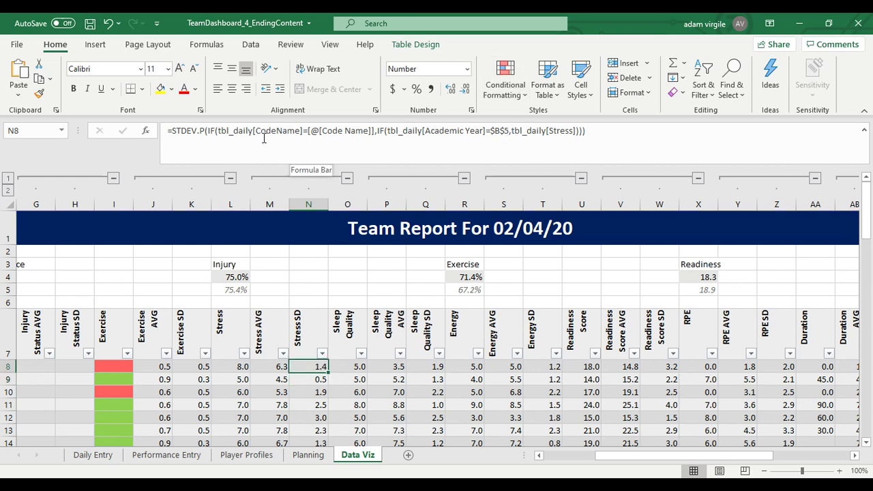
{"action": "left_click", "coordinate": [185, 131]}
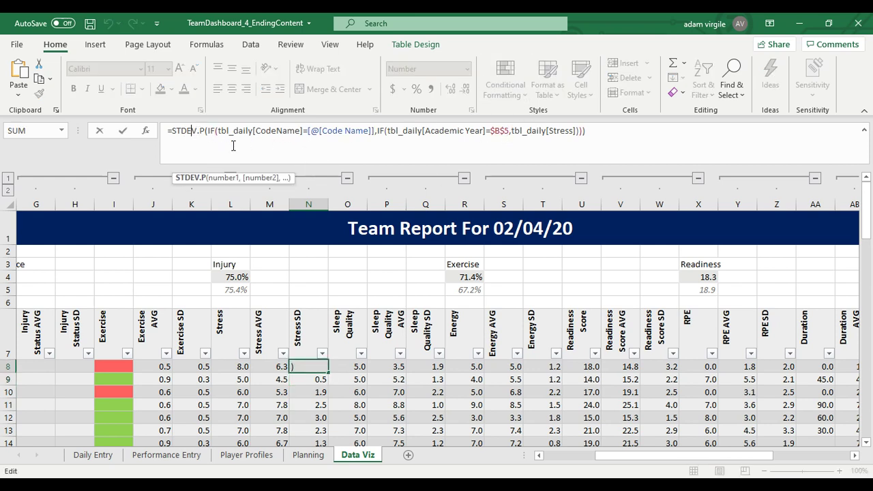
{"action": "left_click", "coordinate": [286, 132]}
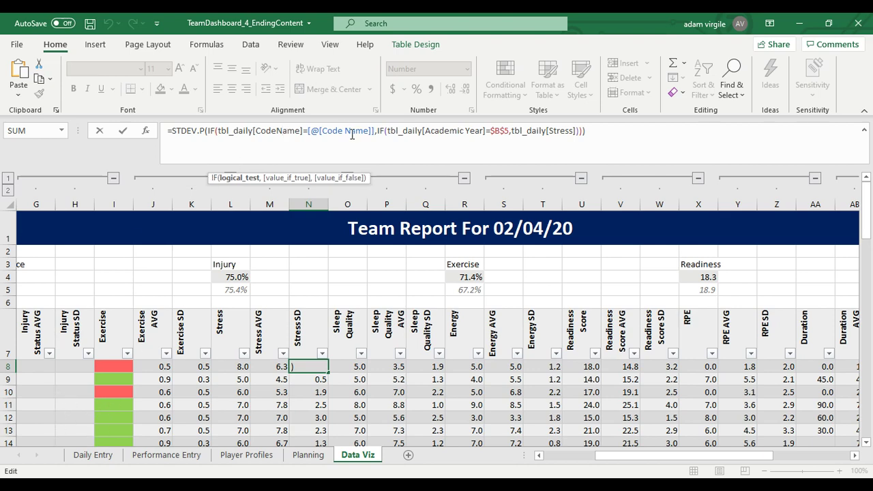
{"action": "left_click_drag", "start_coordinate": [630, 458], "coordinate": [578, 459]}
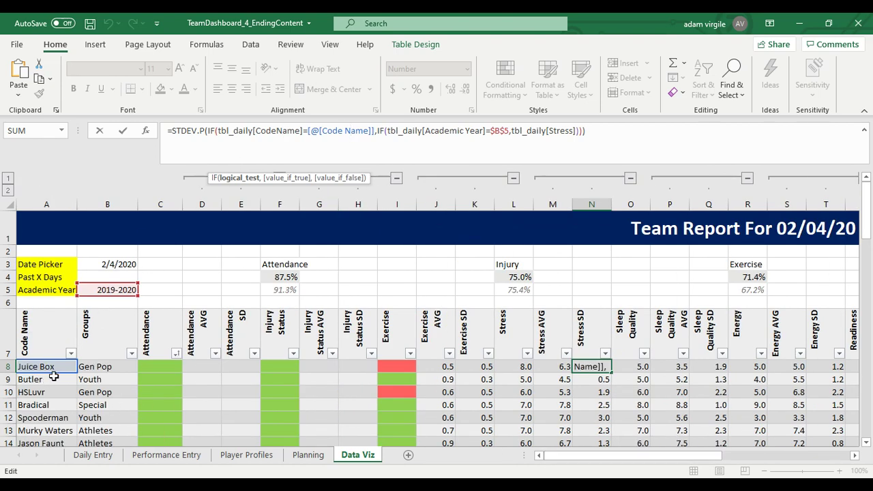
{"action": "left_click", "coordinate": [452, 131]}
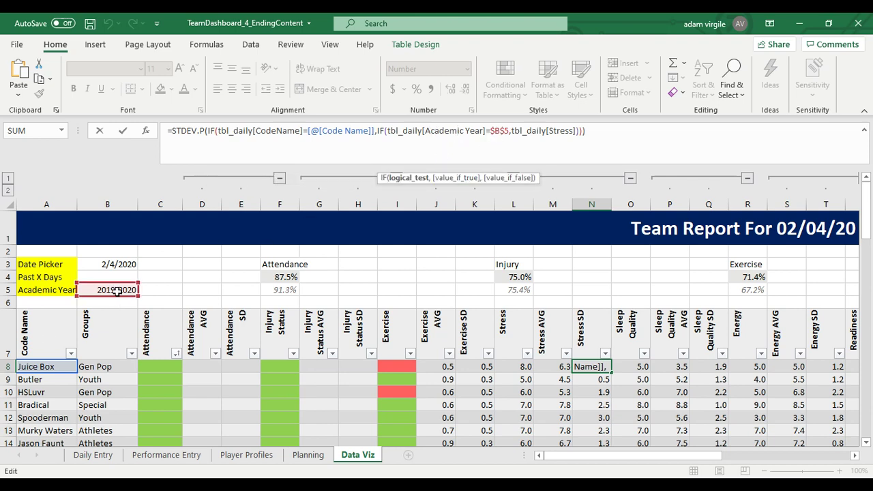
Add the nested condition IF(tbl_daily[Stress]<>"", before tbl_daily[Stress] in the N8 Stress SD formula, closing its extra parenthesis
{"action": "left_click", "coordinate": [512, 130]}
{"action": "type", "text": "tbl"}
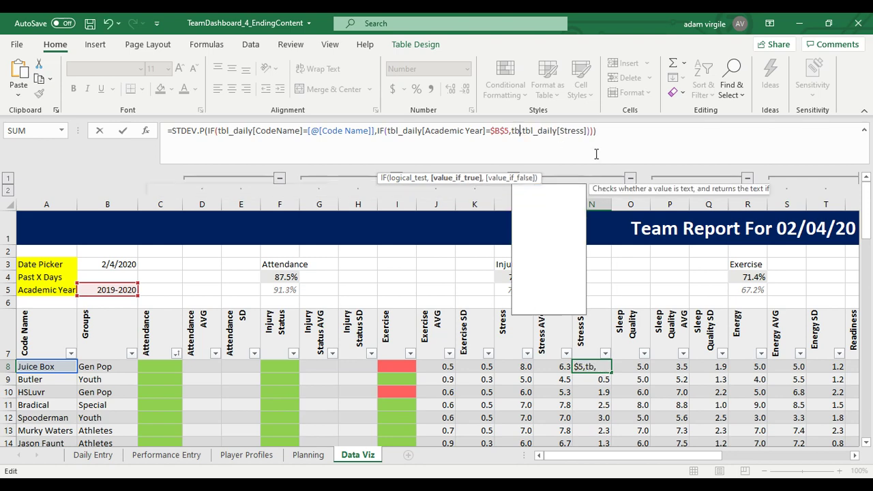
{"action": "key", "text": "BackSpace"}
{"action": "key", "text": "BackSpace"}
{"action": "key", "text": "BackSpace"}
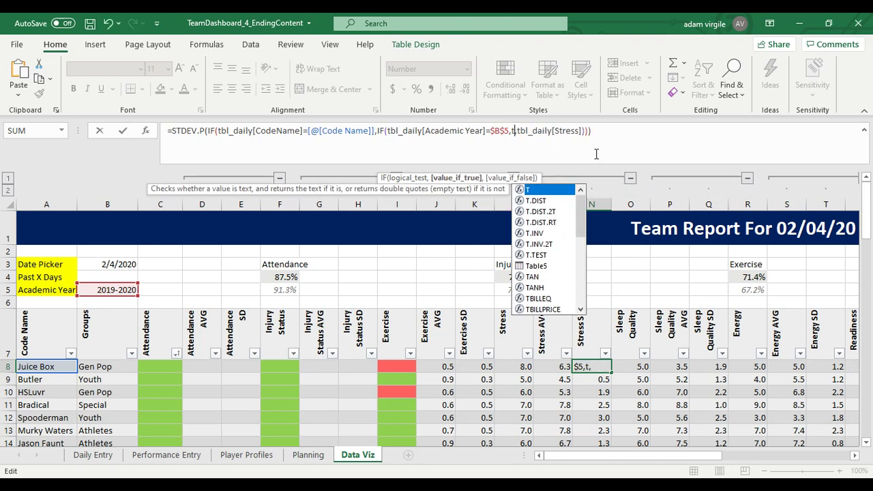
{"action": "type", "text": "IF(tbl_daily[S"}
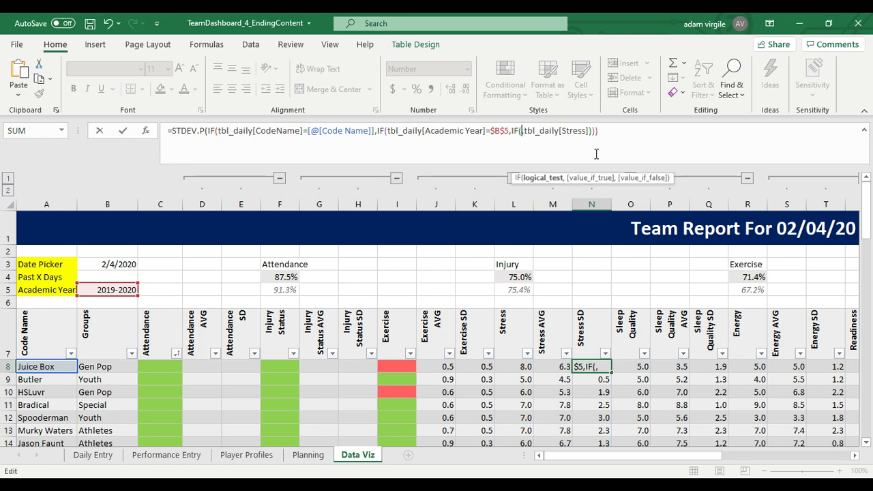
{"action": "type", "text": "tress"}
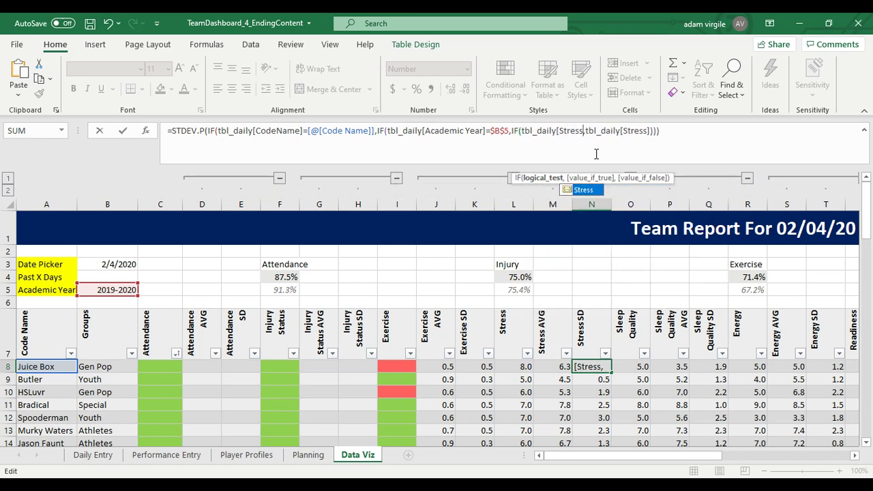
{"action": "type", "text": "]<>"}
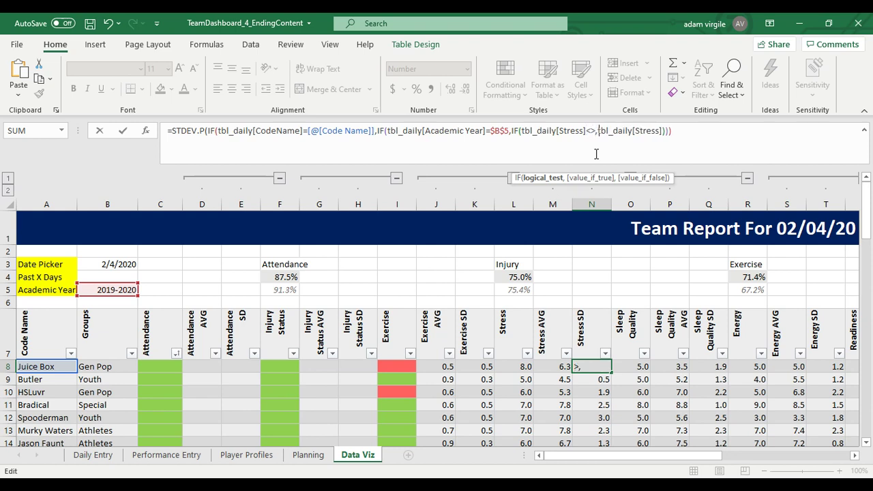
{"action": "type", "text": "\"\""}
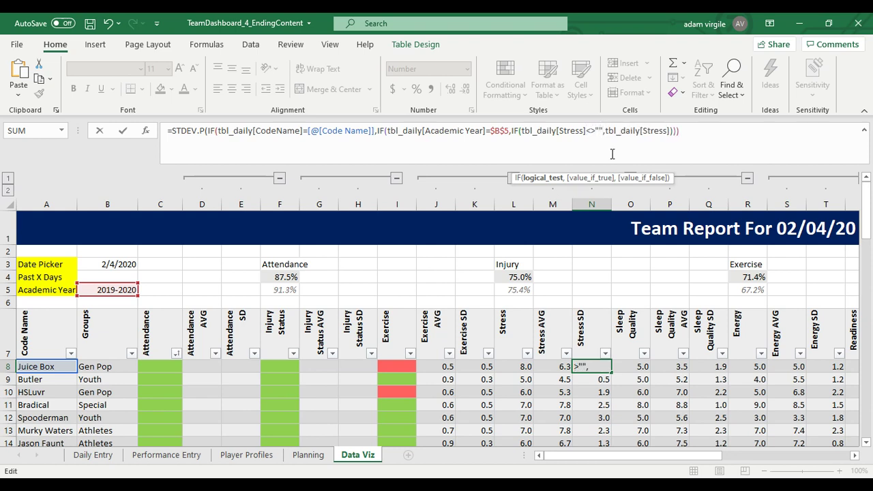
{"action": "left_click", "coordinate": [683, 134]}
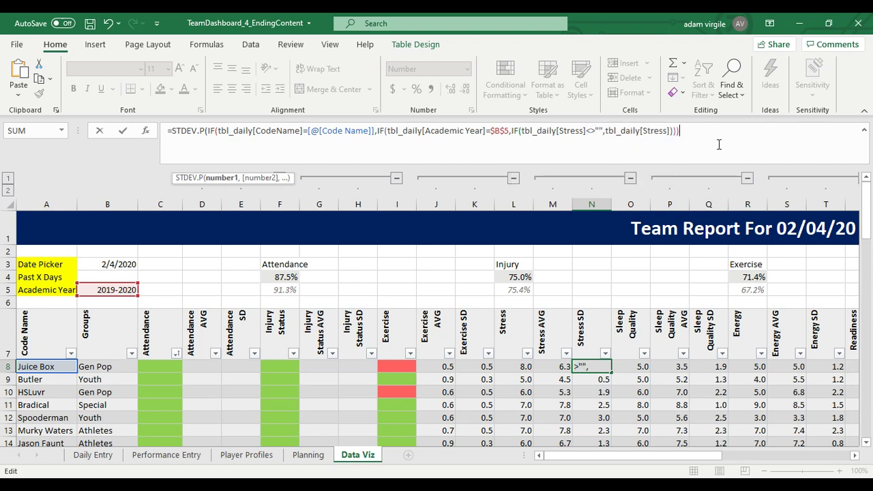
{"action": "type", "text": ")"}
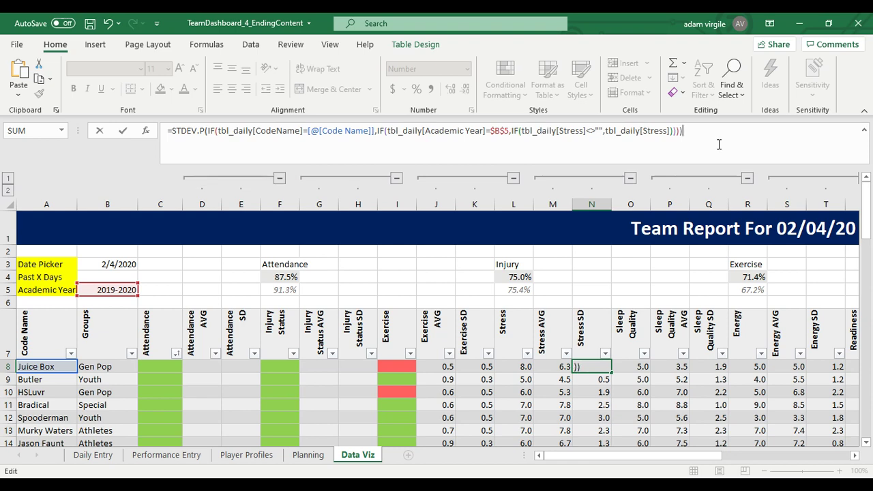
{"action": "key", "text": "Return"}
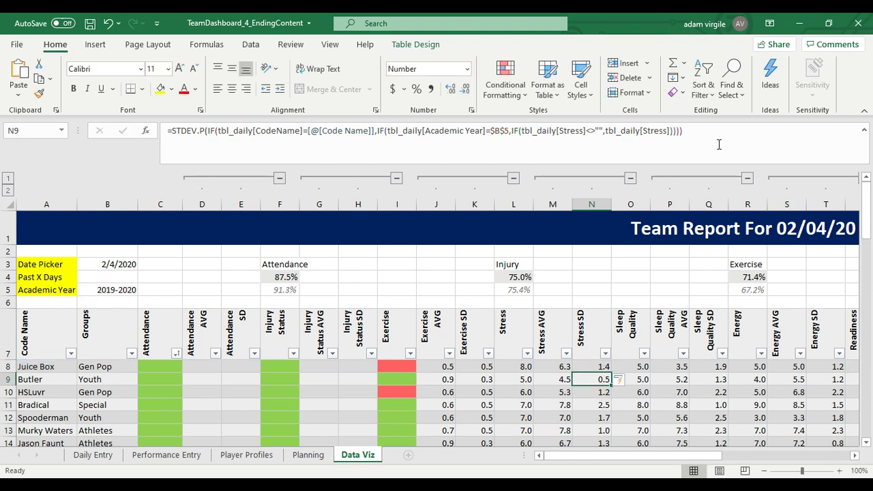
Undo the fill of the Stress SD column and re-enter the N8 formula to propagate it down the column
{"action": "left_click", "coordinate": [108, 24]}
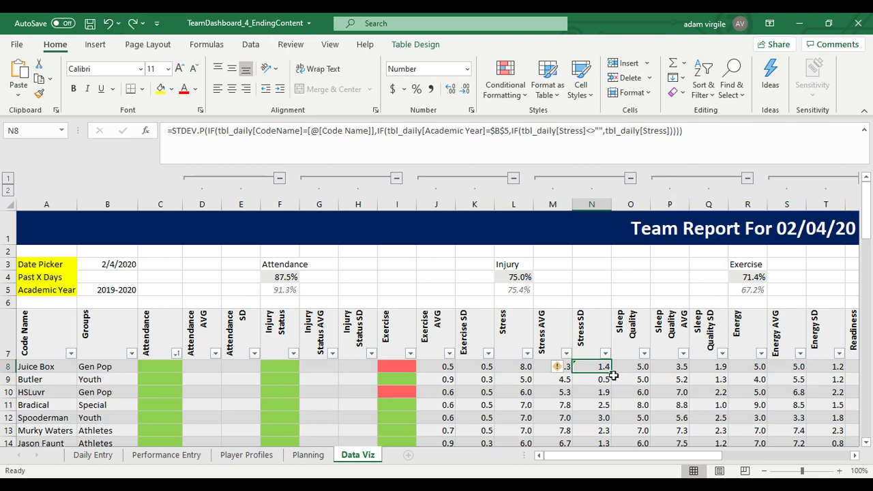
{"action": "scroll", "coordinate": [609, 375], "scroll_direction": "down", "scroll_amount": 1}
{"action": "left_click", "coordinate": [604, 357]}
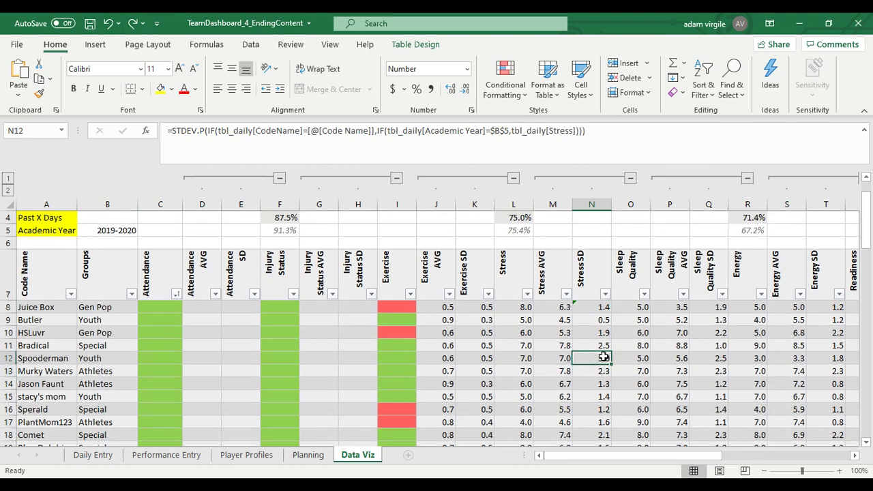
{"action": "left_click", "coordinate": [607, 308]}
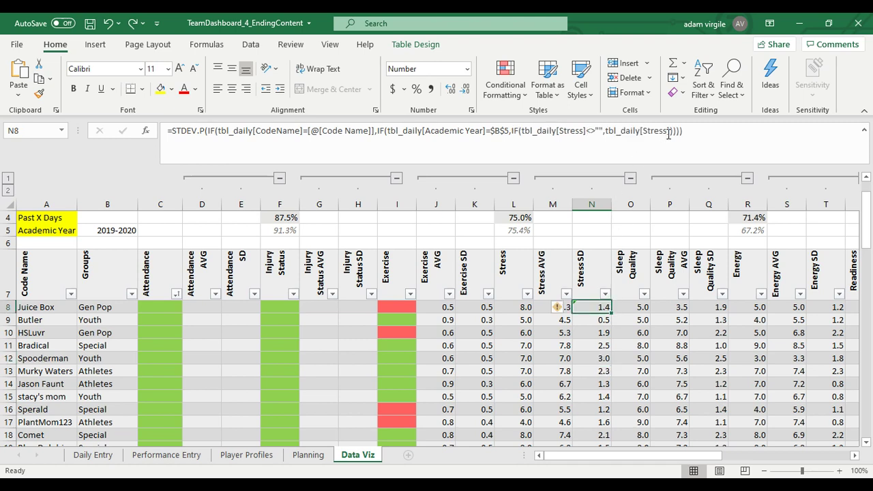
{"action": "left_click", "coordinate": [694, 134]}
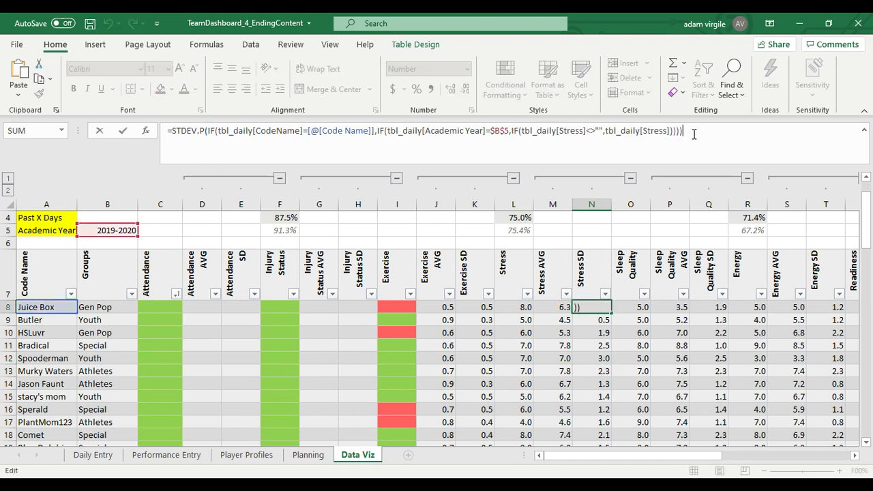
{"action": "key", "text": "Return"}
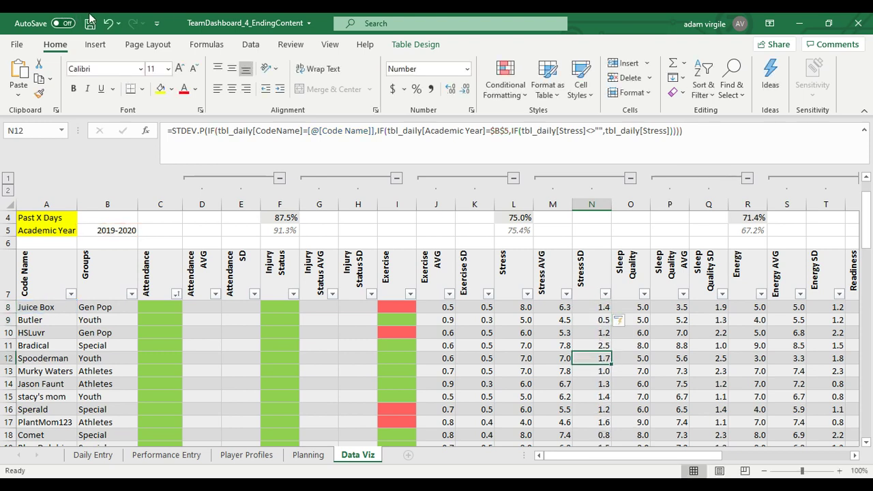
Revert the Stress SD column once more to check the formula in N12, and reapply the N8 formula to the column
{"action": "left_click", "coordinate": [109, 24]}
{"action": "left_click_drag", "start_coordinate": [605, 358], "coordinate": [6, 358]}
{"action": "left_click", "coordinate": [6, 358]}
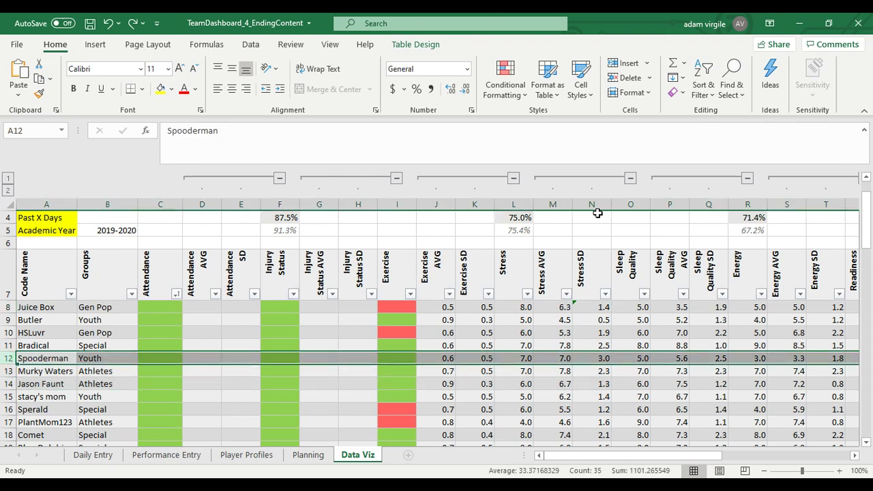
{"action": "left_click", "coordinate": [605, 358]}
{"action": "left_click", "coordinate": [611, 146]}
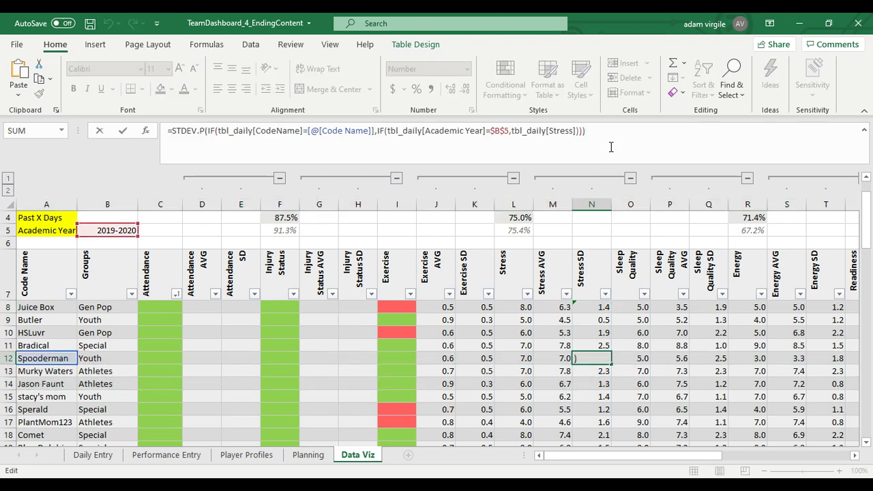
{"action": "left_click", "coordinate": [598, 307]}
{"action": "left_click", "coordinate": [633, 135]}
{"action": "key", "text": "Return"}
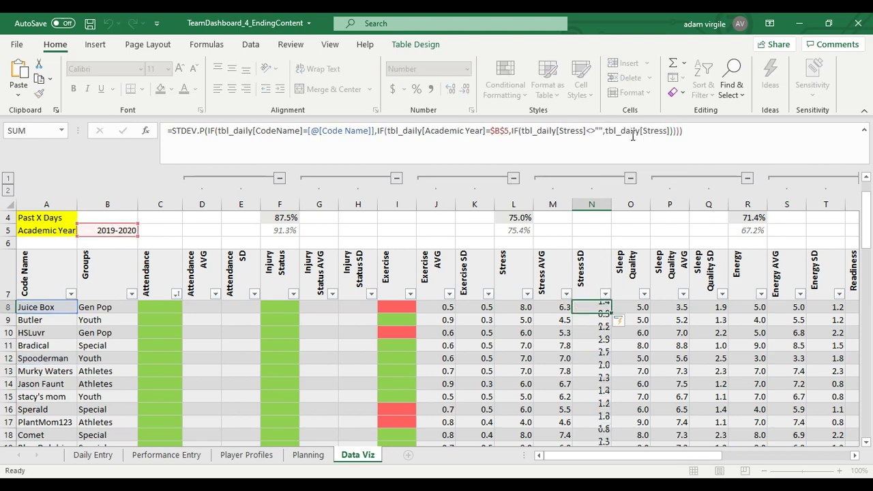
Review the formula in N12 and the recalculated Stress SD values down to the end of the table
{"action": "left_click", "coordinate": [595, 358]}
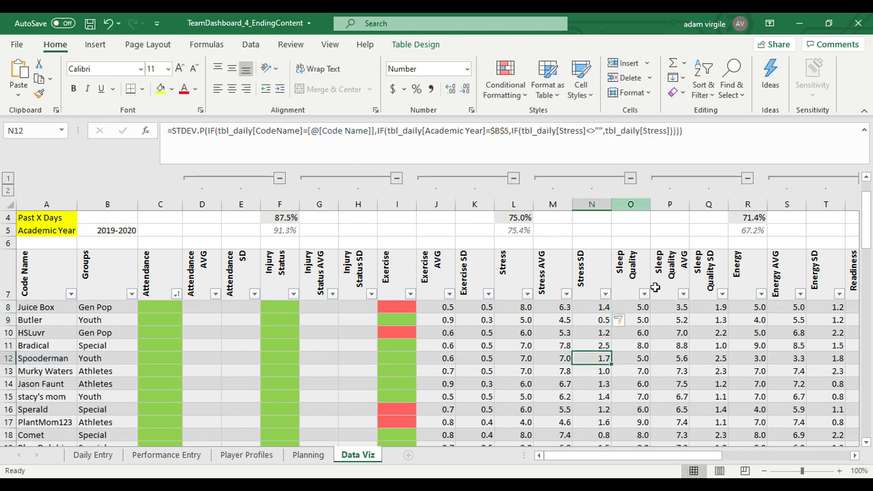
{"action": "scroll", "coordinate": [645, 235], "scroll_direction": "up", "scroll_amount": 1}
{"action": "scroll", "coordinate": [604, 372], "scroll_direction": "down", "scroll_amount": 3}
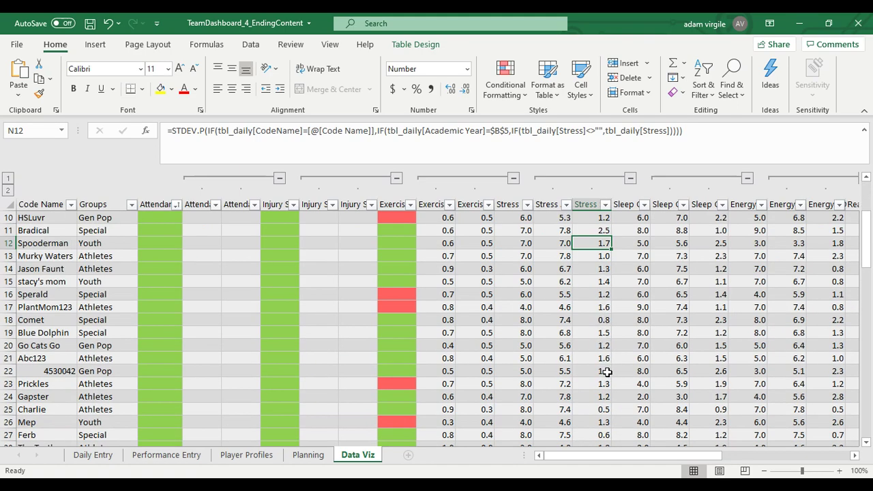
{"action": "scroll", "coordinate": [606, 371], "scroll_direction": "down", "scroll_amount": 4}
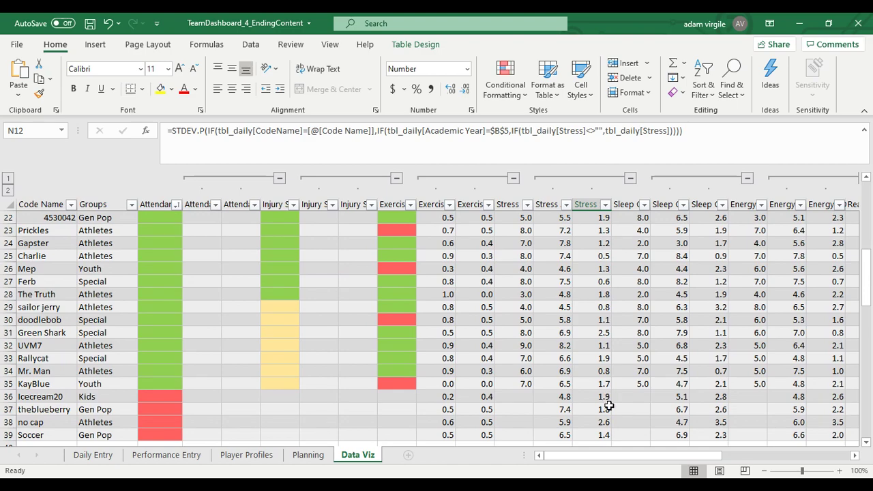
{"action": "scroll", "coordinate": [609, 406], "scroll_direction": "up", "scroll_amount": 6}
{"action": "left_click", "coordinate": [598, 306]}
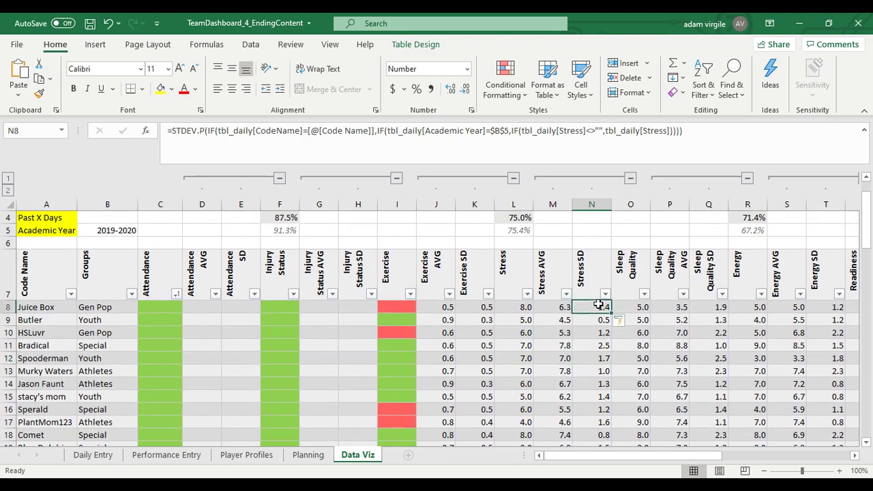
Copy the Stress SD formula from N8 into Q8 of the Sleep Quality SD column
{"action": "left_click_drag", "start_coordinate": [643, 466], "coordinate": [730, 466]}
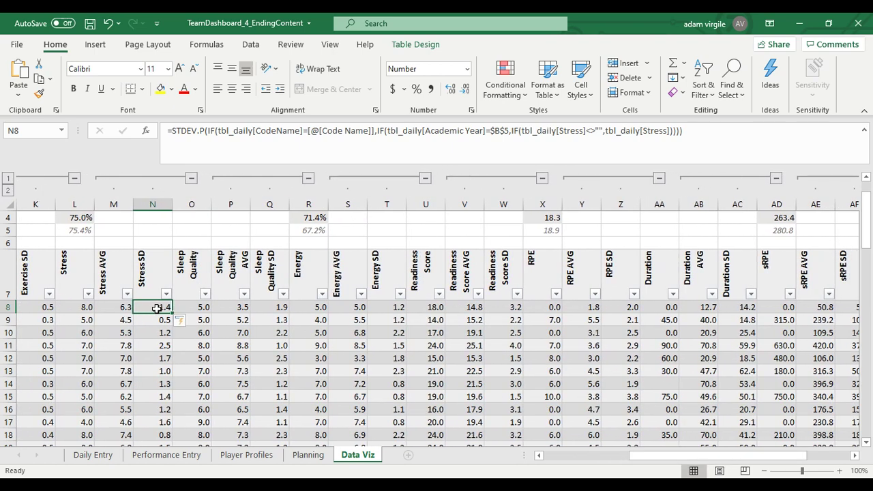
{"action": "left_click", "coordinate": [275, 308]}
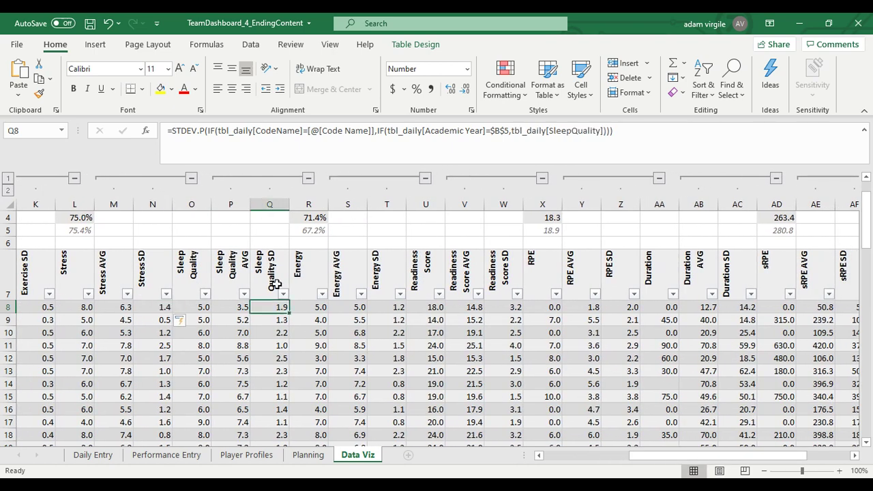
{"action": "left_click", "coordinate": [277, 284]}
{"action": "left_click", "coordinate": [275, 310]}
{"action": "left_click", "coordinate": [167, 305]}
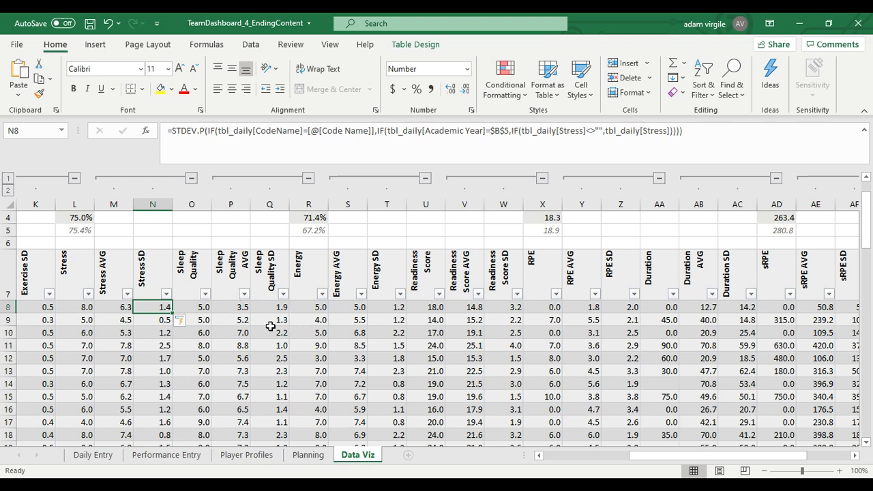
{"action": "key", "text": "ctrl+c"}
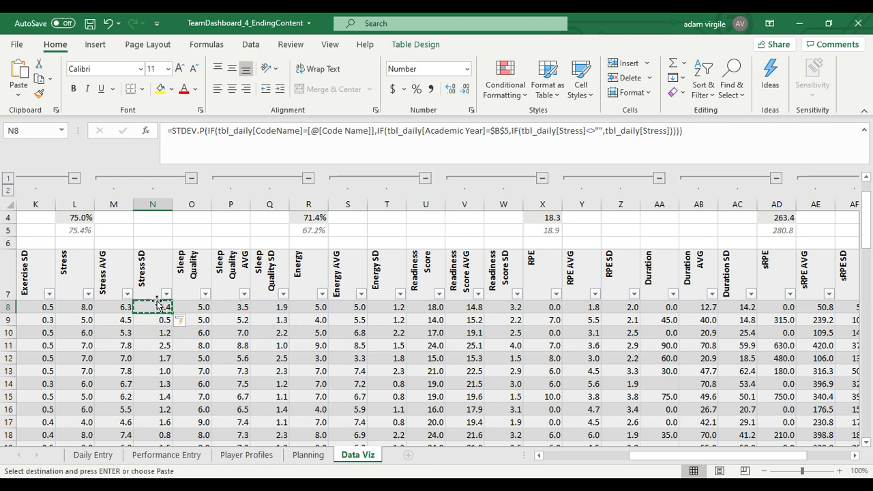
{"action": "left_click", "coordinate": [279, 307]}
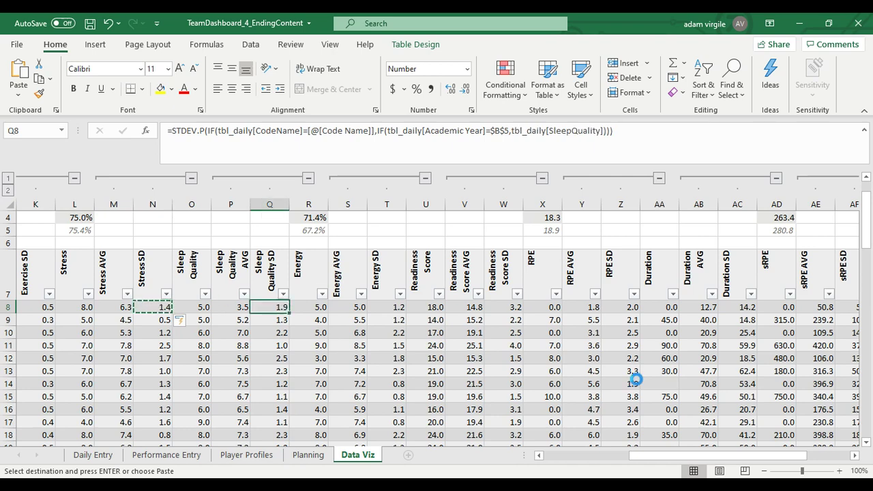
{"action": "key", "text": "ctrl+v"}
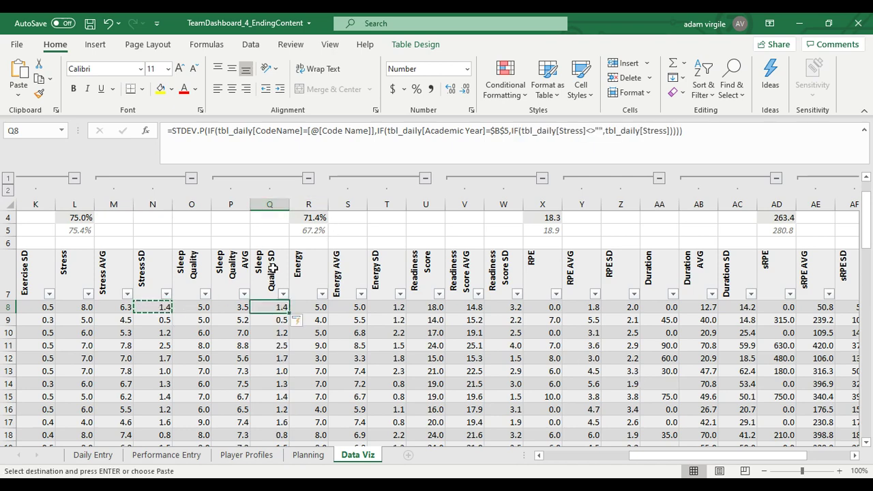
Replace all occurrences of Stress with SleepQuality in column Q and check the resulting formula in Q8
{"action": "left_click", "coordinate": [269, 205]}
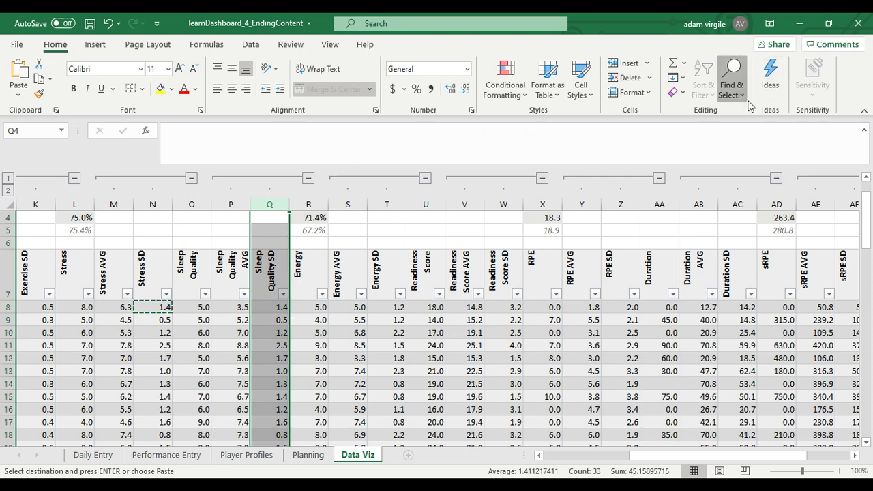
{"action": "left_click", "coordinate": [731, 78]}
{"action": "left_click", "coordinate": [757, 129]}
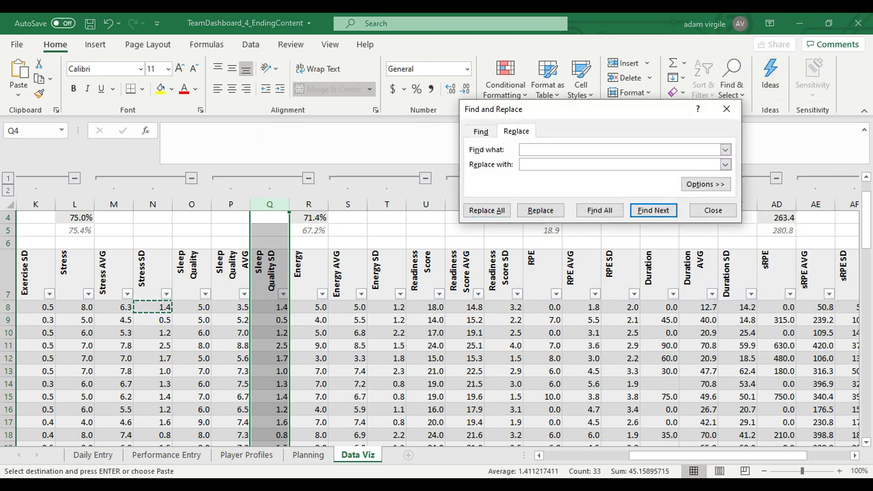
{"action": "type", "text": "S;ee"}
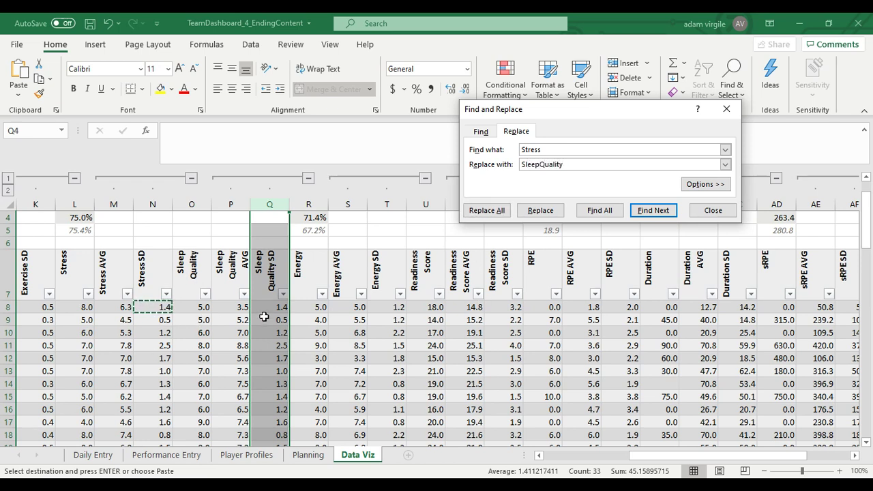
{"action": "left_click", "coordinate": [486, 210]}
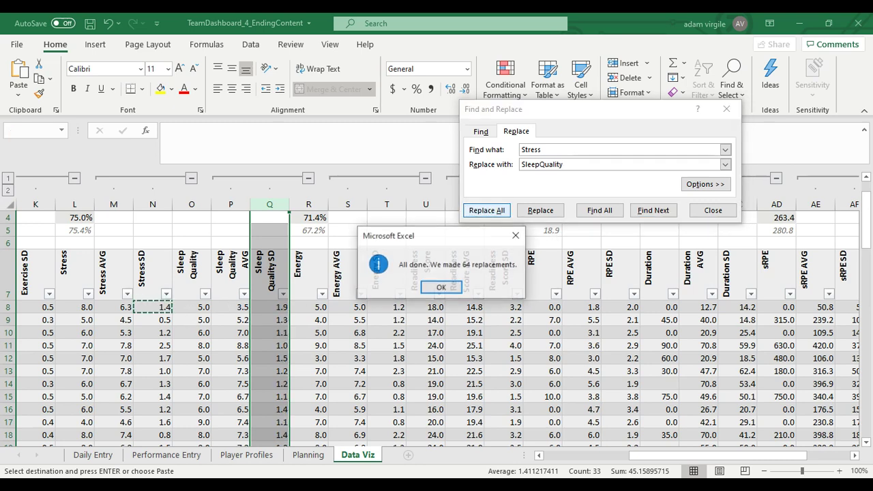
{"action": "key", "text": "Return"}
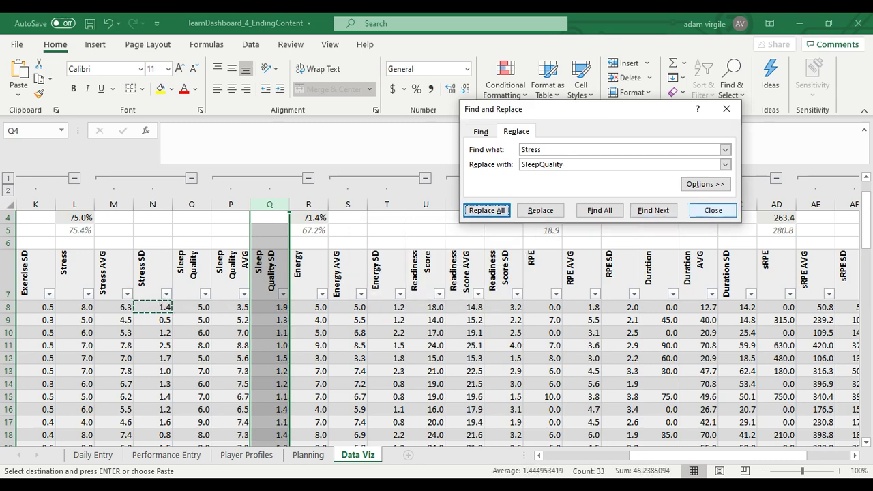
{"action": "left_click", "coordinate": [713, 210]}
{"action": "left_click", "coordinate": [276, 311]}
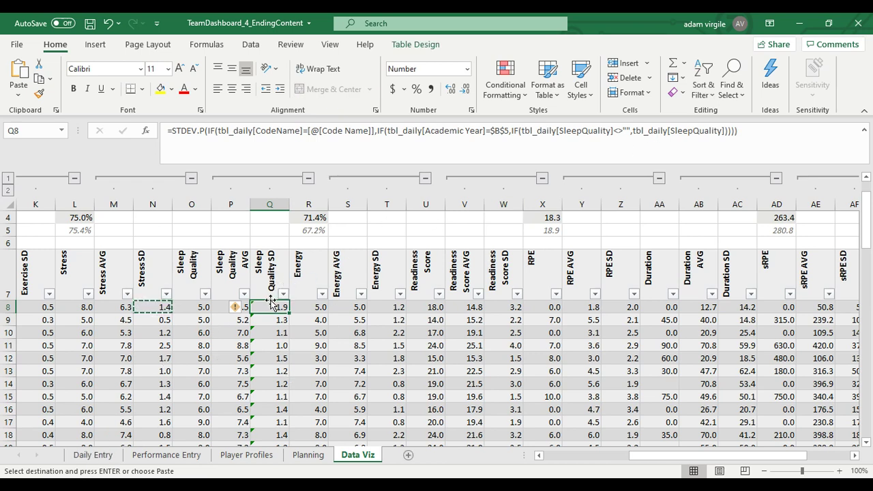
Check the exact Stress and SleepQuality column header names at the beginning of the Daily Entry sheet
{"action": "left_click", "coordinate": [94, 455]}
{"action": "scroll", "coordinate": [683, 371], "scroll_direction": "up", "scroll_amount": 20}
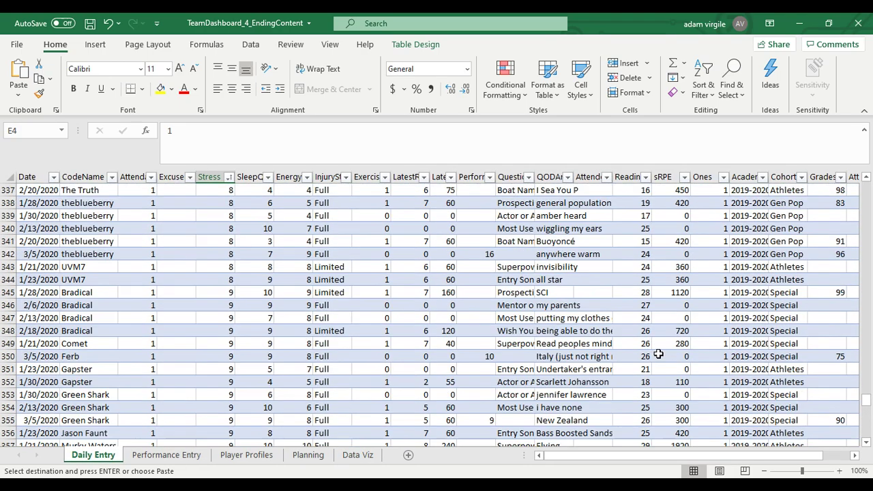
{"action": "scroll", "coordinate": [854, 217], "scroll_direction": "up", "scroll_amount": 9}
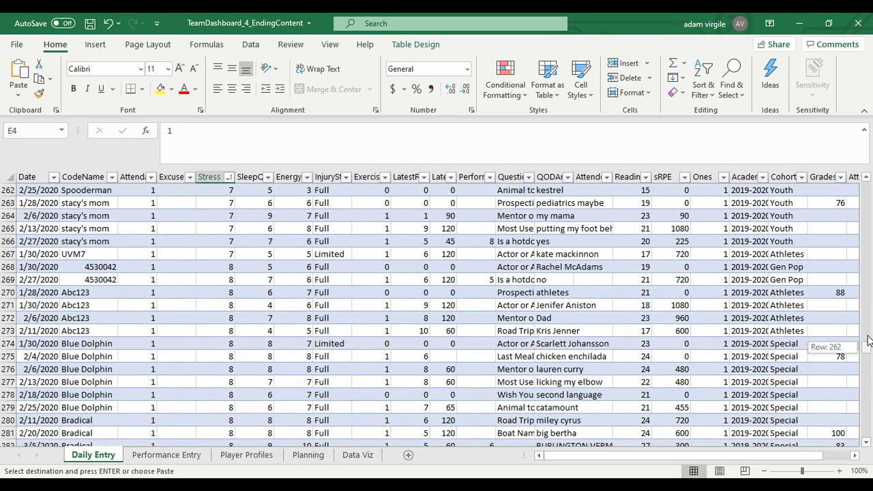
{"action": "left_click_drag", "start_coordinate": [867, 349], "coordinate": [866, 184]}
{"action": "left_click_drag", "start_coordinate": [570, 460], "coordinate": [600, 459]}
{"action": "left_click", "coordinate": [149, 214]}
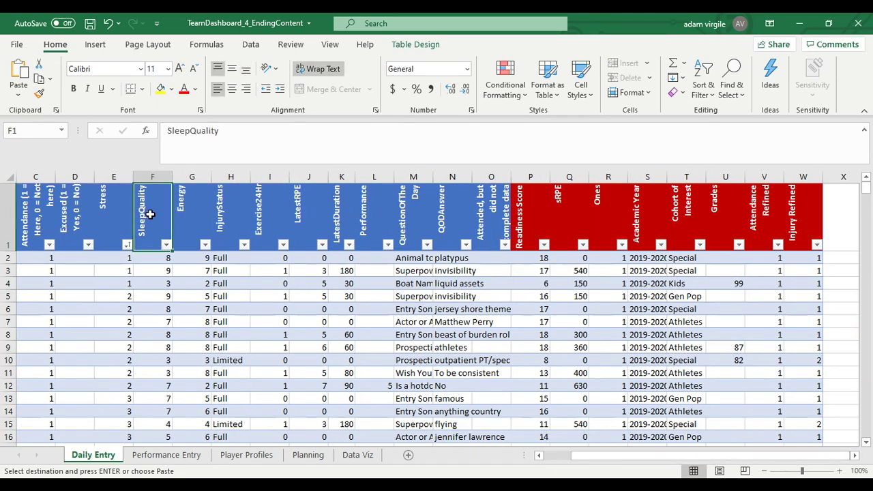
{"action": "left_click", "coordinate": [112, 208]}
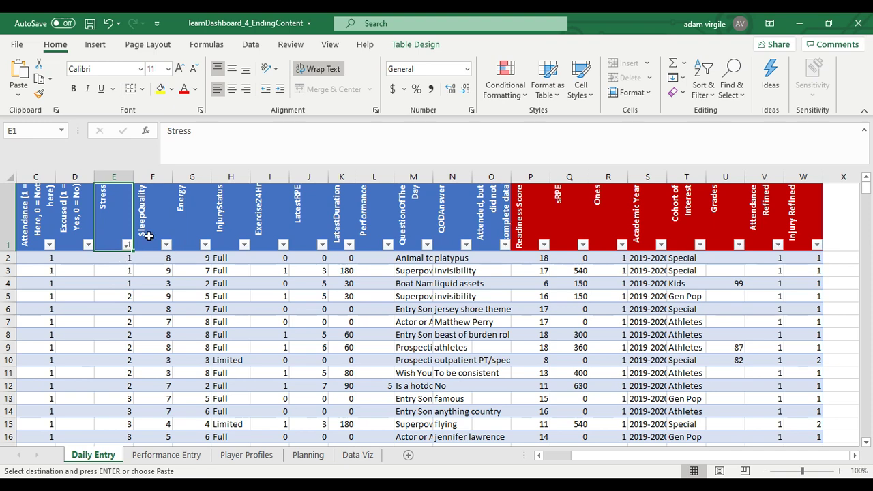
{"action": "left_click", "coordinate": [154, 223]}
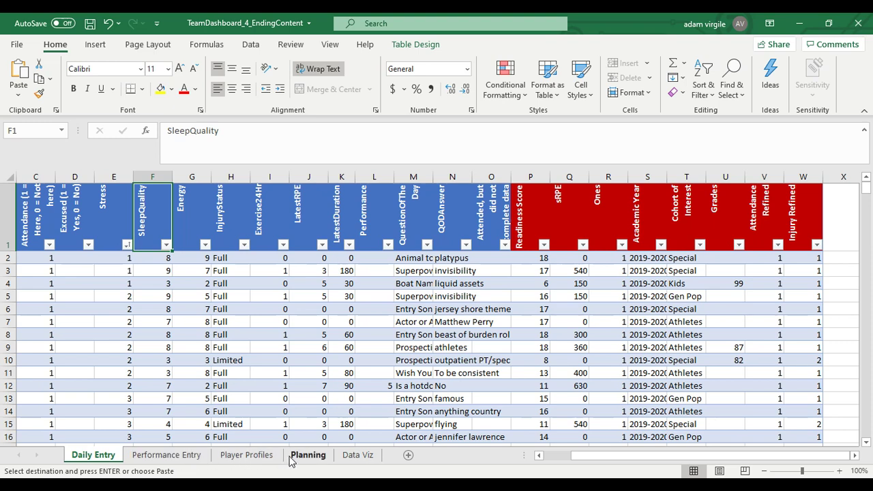
Copy the Stress SD formula from N8 on the Data Viz sheet into T8, W8 and Z8 for Energy, Readiness Score and RPE SD
{"action": "left_click", "coordinate": [350, 457]}
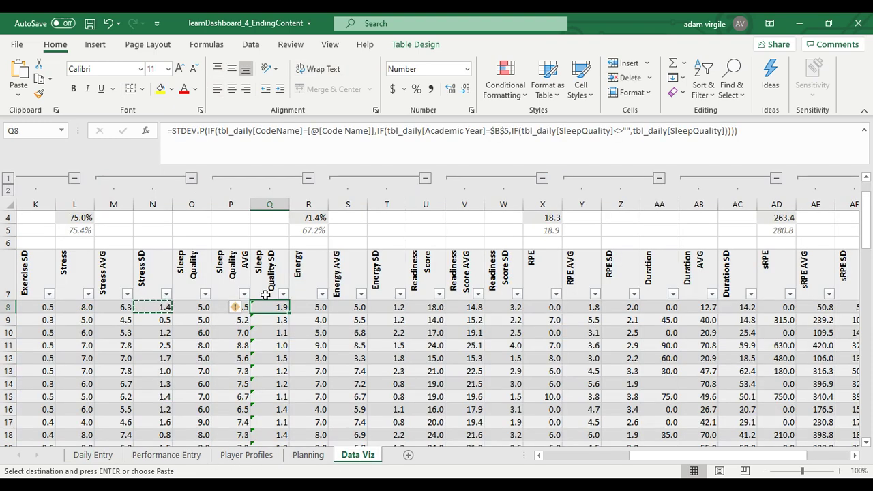
{"action": "left_click", "coordinate": [159, 307]}
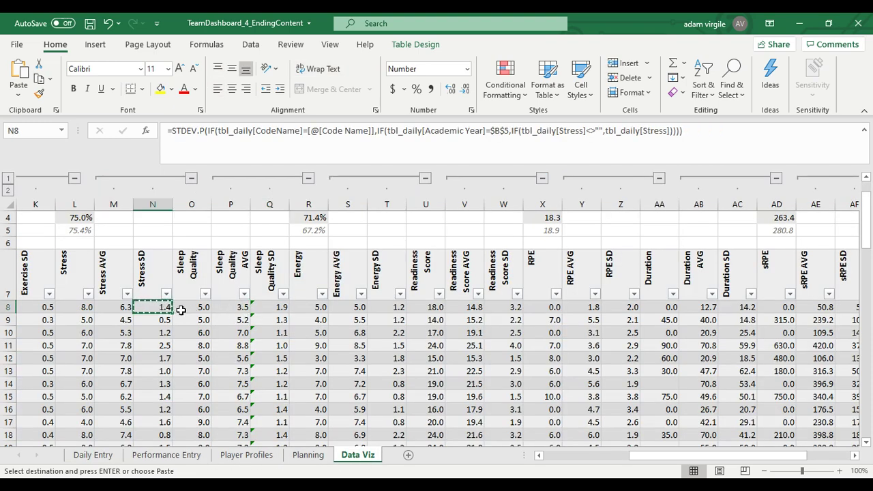
{"action": "left_click", "coordinate": [386, 307]}
{"action": "key", "text": "ctrl+v"}
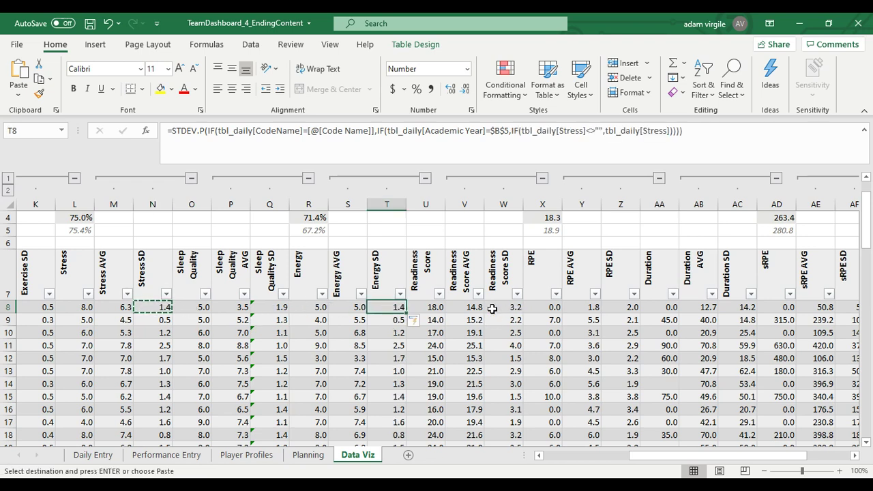
{"action": "left_click", "coordinate": [498, 307]}
{"action": "key", "text": "ctrl+v"}
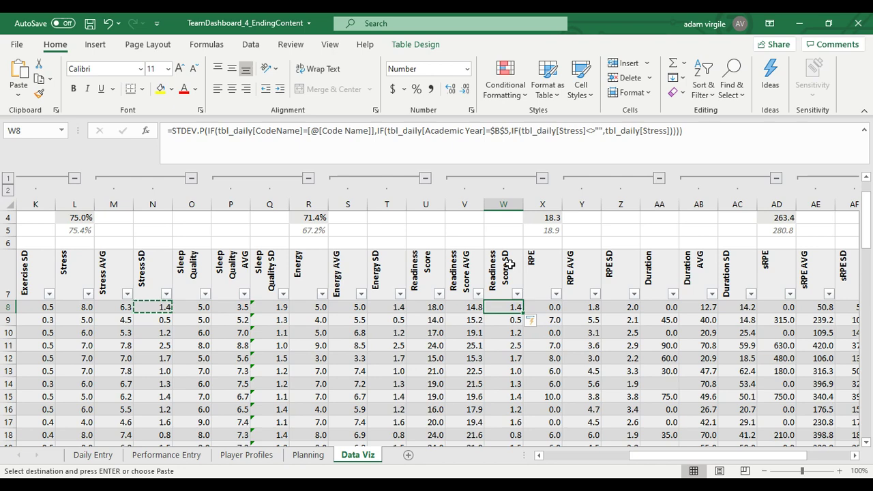
{"action": "left_click", "coordinate": [630, 308]}
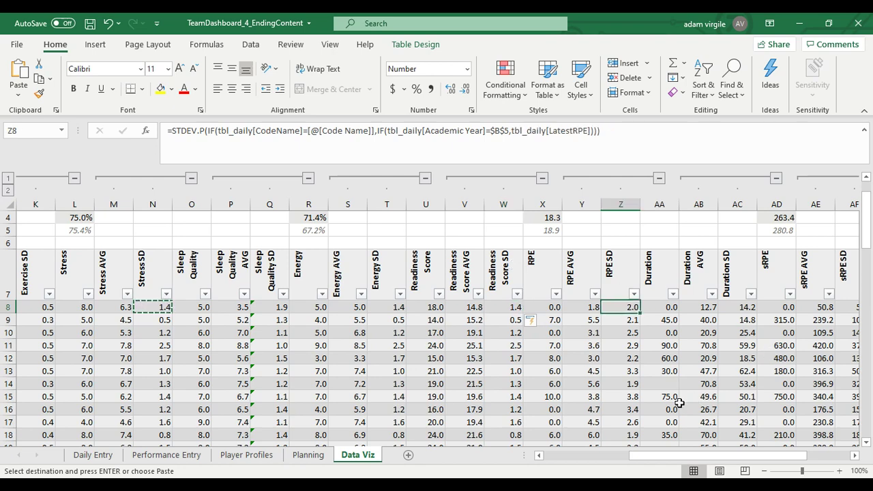
{"action": "key", "text": "ctrl+v"}
Paste the same Stress SD formula into AC8, AF8 and AI8 for Duration SD, sRPE SD and Grade SD
{"action": "left_click_drag", "start_coordinate": [647, 456], "coordinate": [683, 455]}
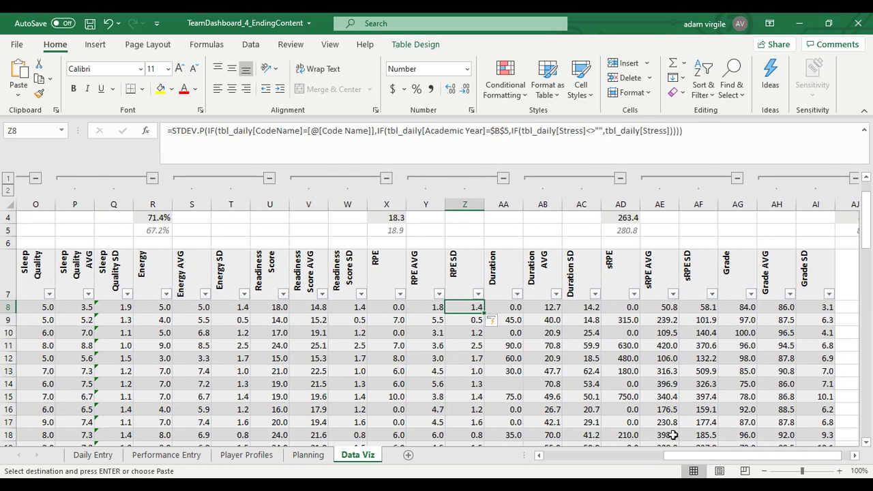
{"action": "left_click", "coordinate": [585, 308]}
{"action": "key", "text": "ctrl+v"}
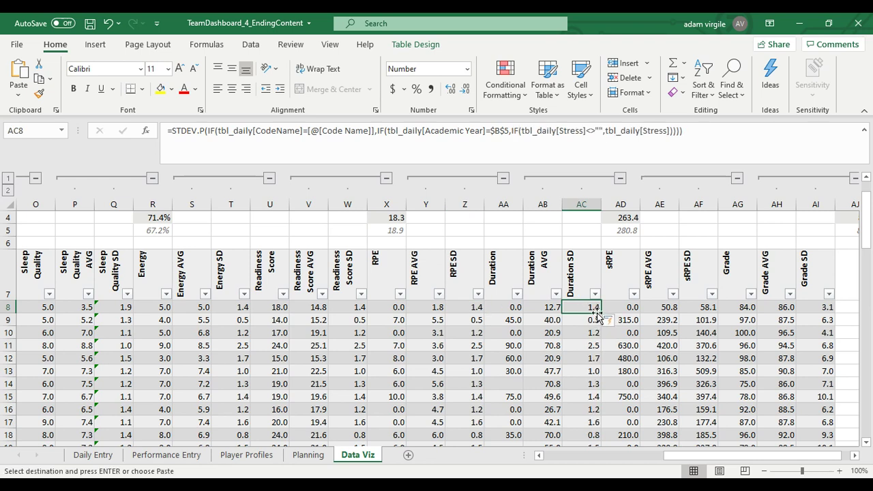
{"action": "left_click", "coordinate": [708, 308]}
{"action": "key", "text": "ctrl+v"}
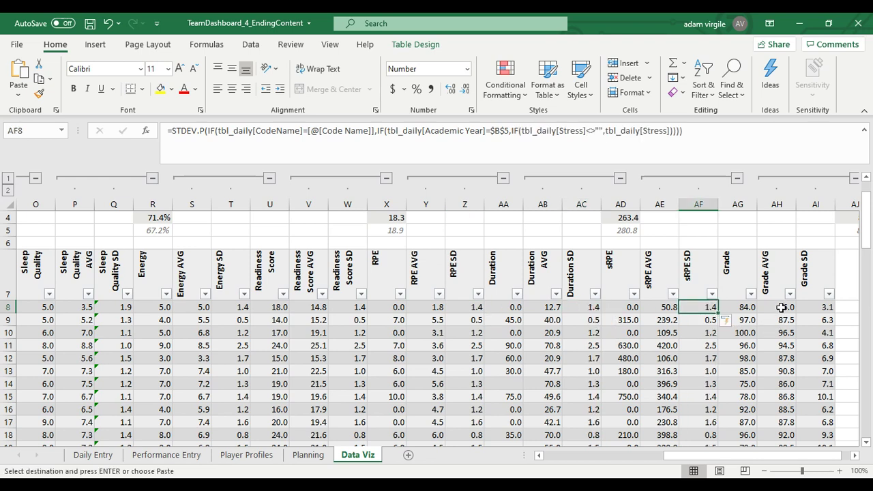
{"action": "left_click", "coordinate": [823, 305]}
{"action": "key", "text": "ctrl+v"}
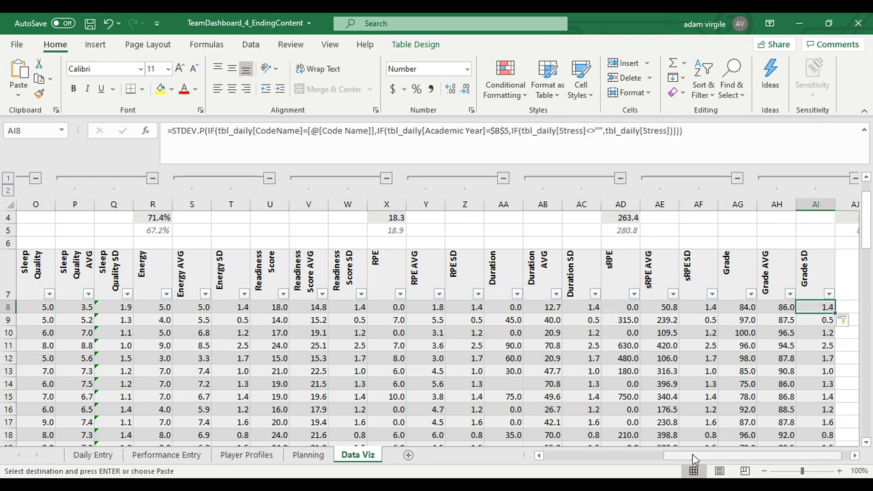
Replace all occurrences of Stress with Energy in column T, Energy SD
{"action": "left_click", "coordinate": [232, 204]}
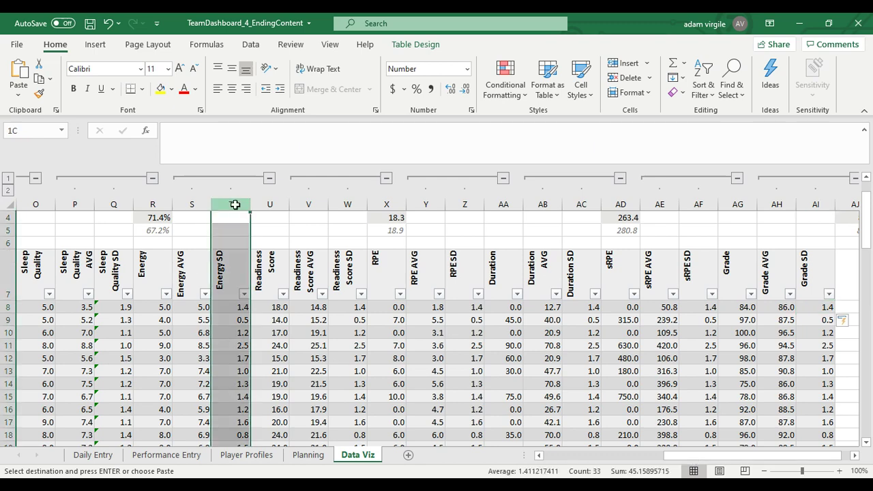
{"action": "left_click", "coordinate": [741, 87]}
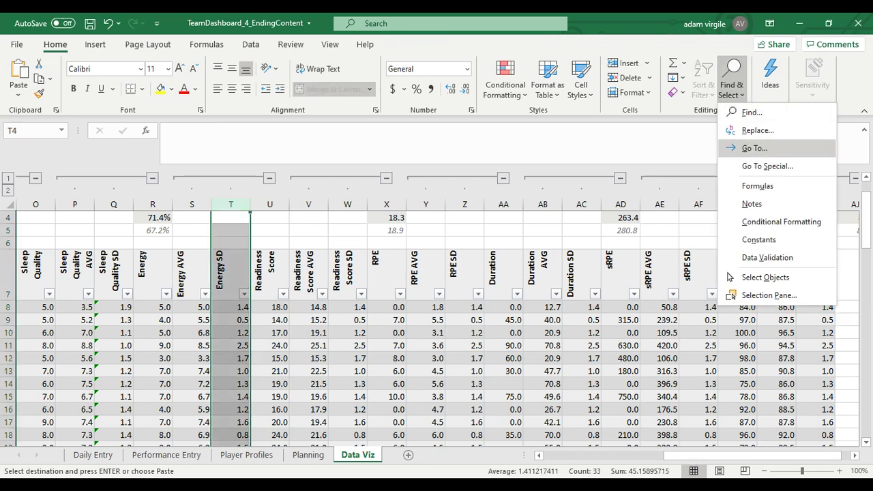
{"action": "left_click", "coordinate": [758, 129]}
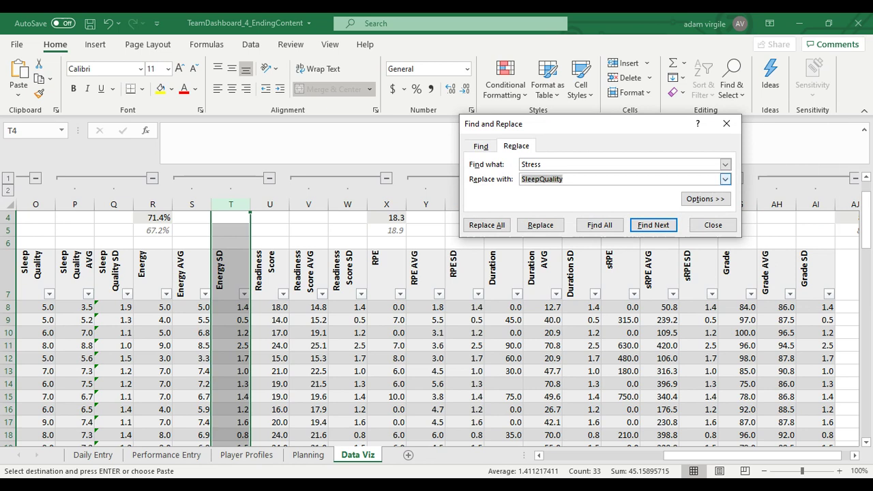
{"action": "type", "text": "Ener"}
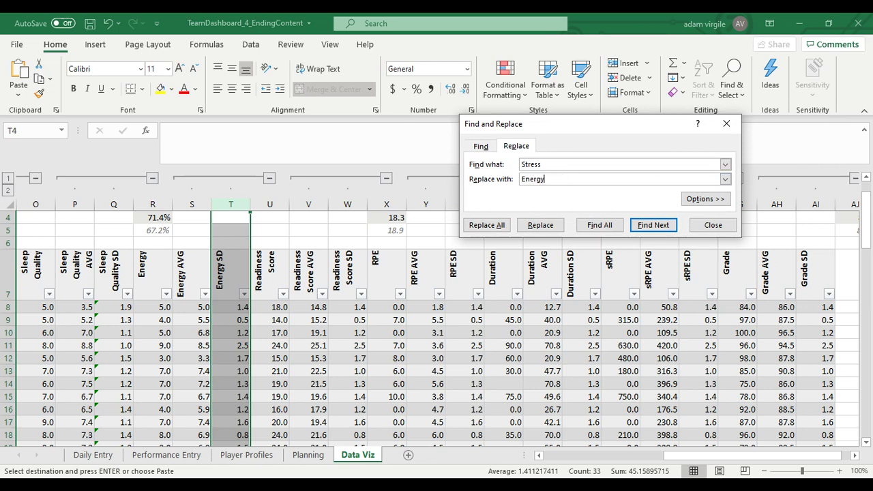
{"action": "type", "text": "gy"}
{"action": "left_click", "coordinate": [486, 225]}
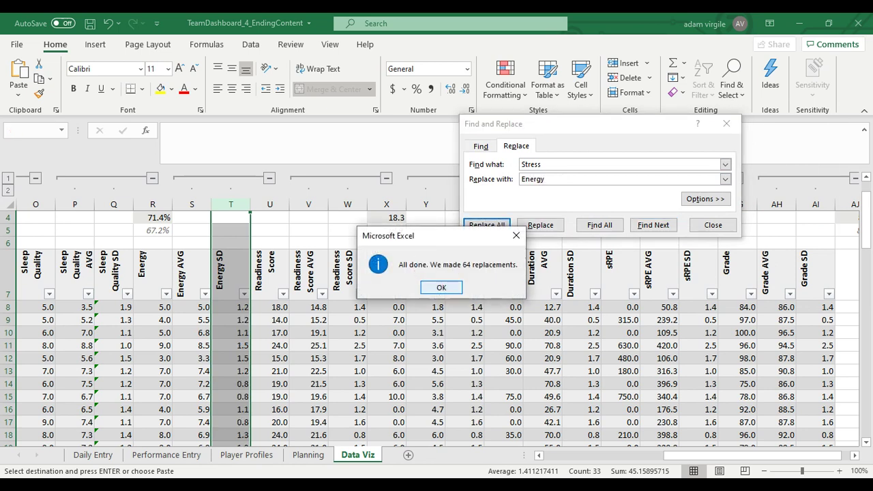
{"action": "left_click", "coordinate": [442, 287]}
Replace all occurrences of Stress with Readiness Score in column W, Readiness Score SD
{"action": "left_click", "coordinate": [344, 204]}
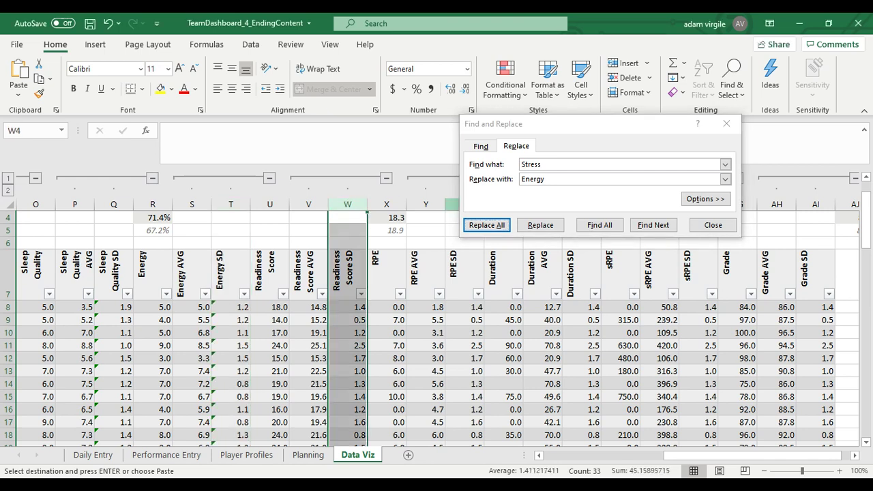
{"action": "left_click", "coordinate": [725, 178]}
{"action": "type", "text": "Read"}
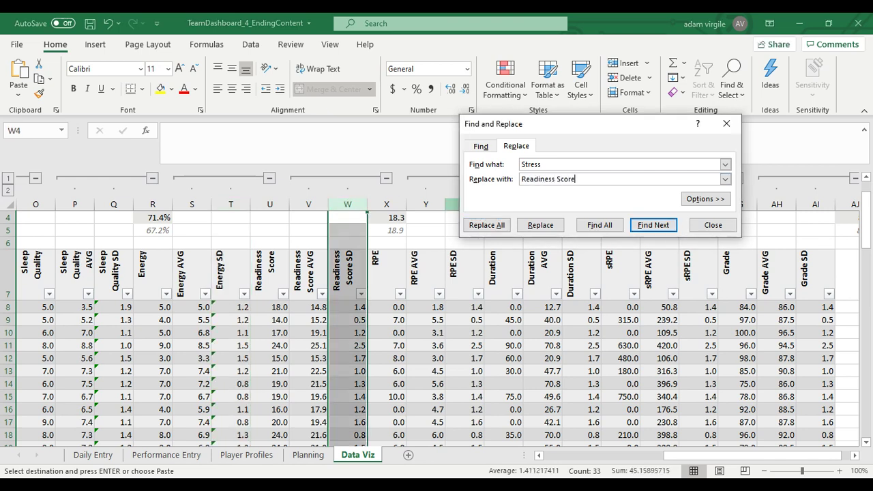
{"action": "type", "text": "iness Score"}
{"action": "left_click", "coordinate": [486, 225]}
{"action": "left_click", "coordinate": [439, 287]}
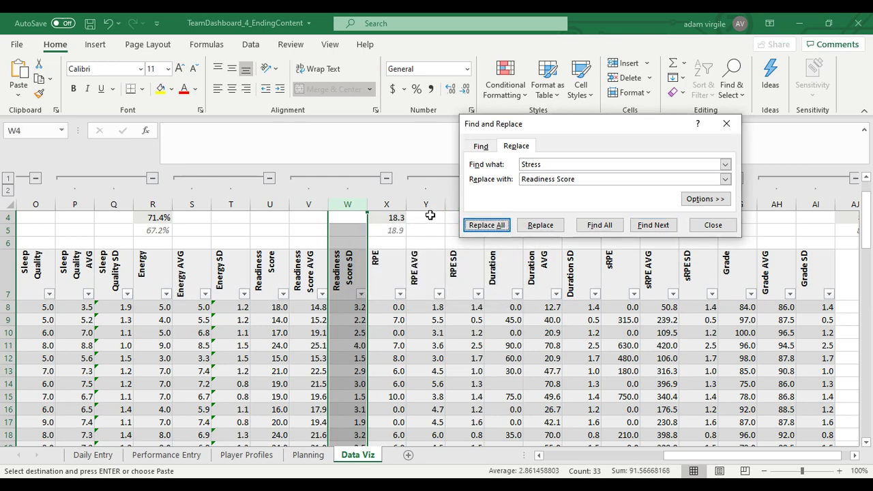
Replace all occurrences of Stress with LatestRPE in column Z, RPE SD
{"action": "left_click_drag", "start_coordinate": [545, 123], "coordinate": [656, 119]}
{"action": "left_click", "coordinate": [464, 204]}
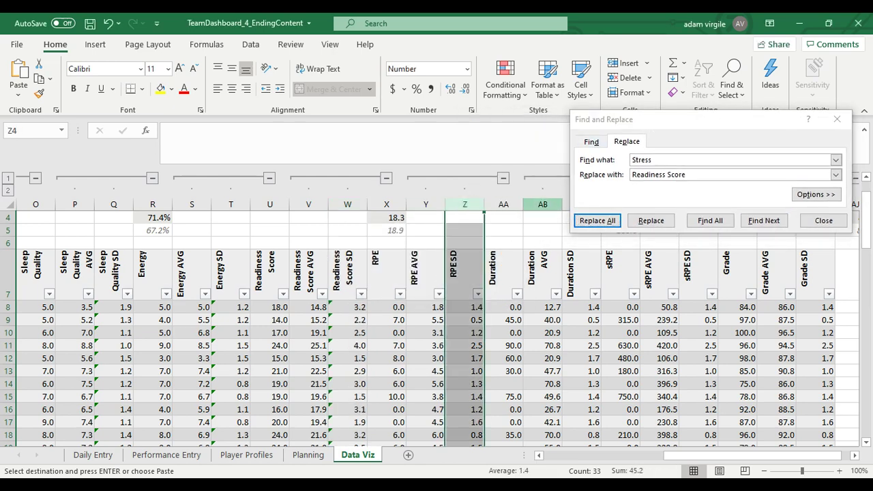
{"action": "left_click", "coordinate": [716, 175]}
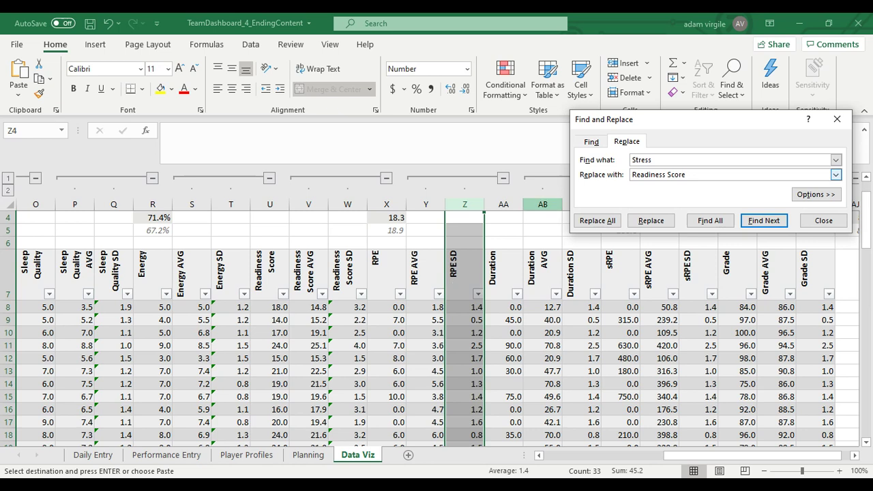
{"action": "key", "text": "ctrl+a"}
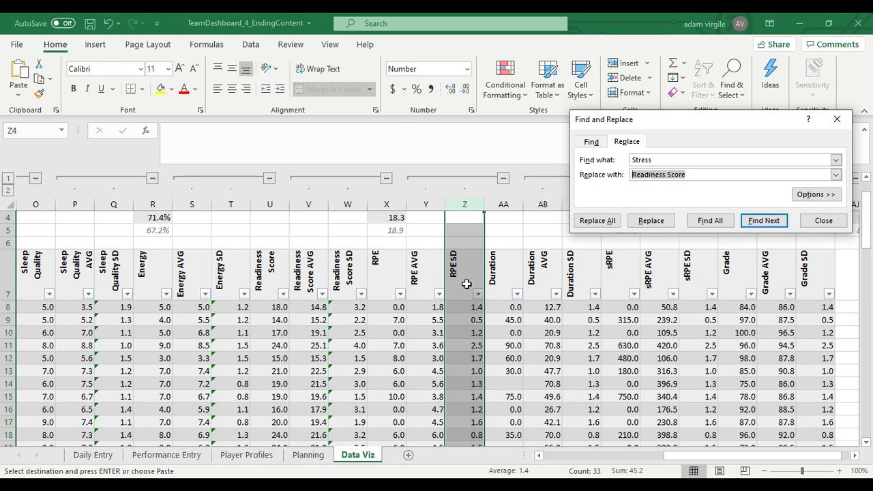
{"action": "type", "text": "LatestRPE"}
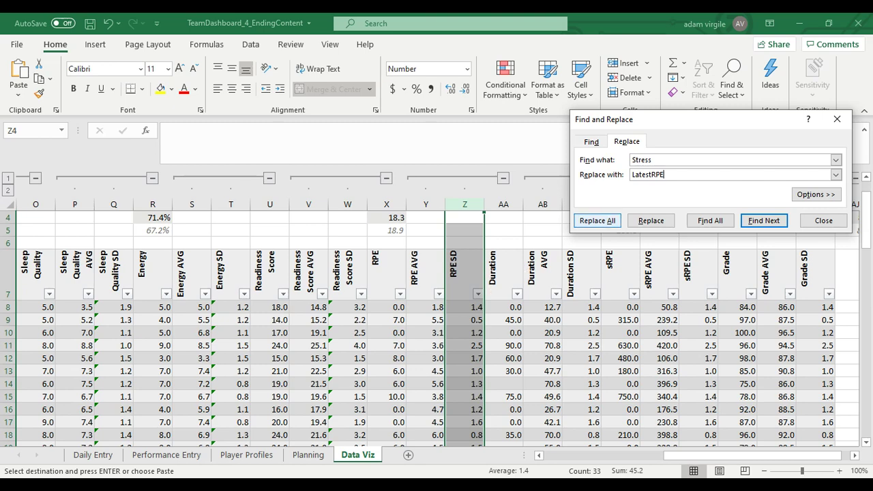
{"action": "left_click", "coordinate": [597, 220]}
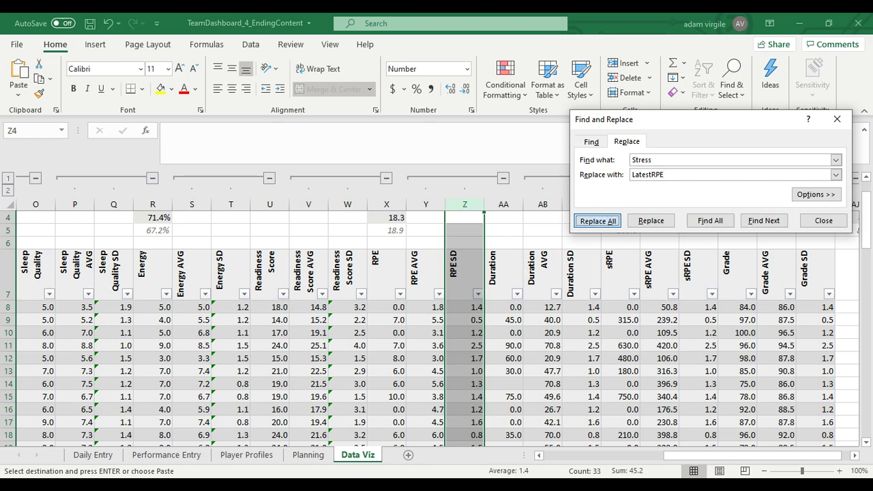
{"action": "left_click", "coordinate": [450, 287]}
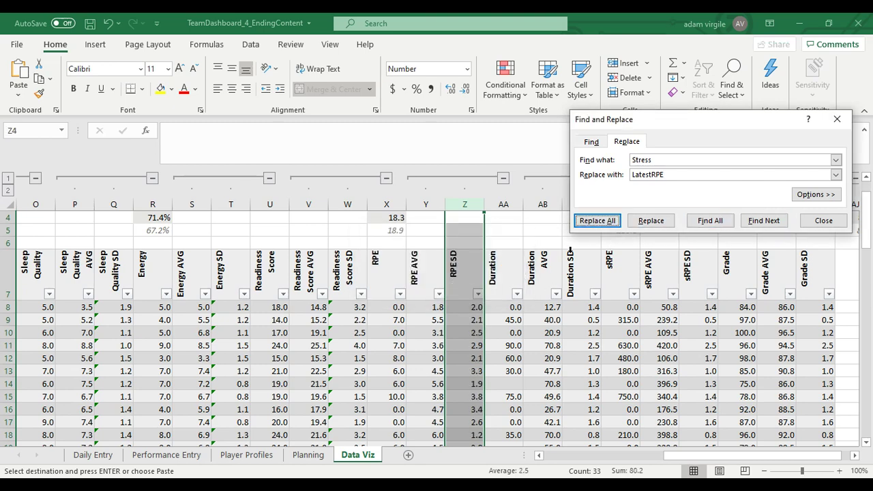
Try to replace all occurrences of Stress with Duration in column AC, Duration SD
{"action": "left_click_drag", "start_coordinate": [682, 120], "coordinate": [313, 72]}
{"action": "left_click", "coordinate": [581, 204]}
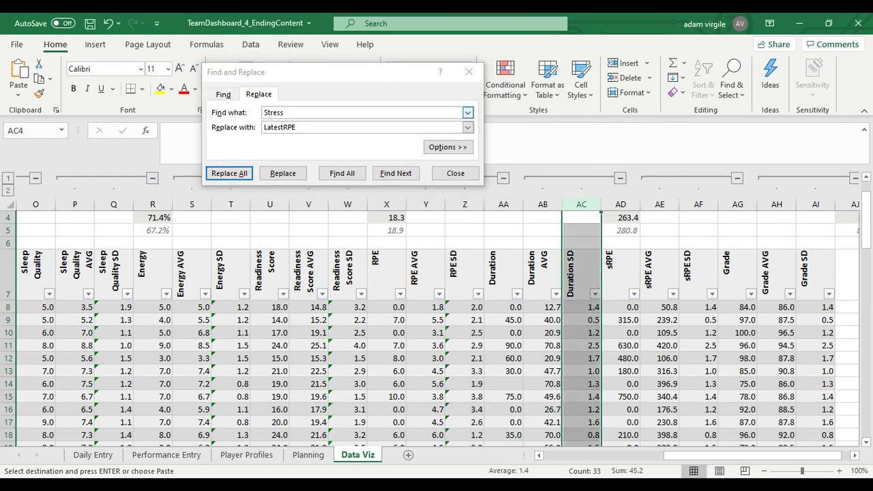
{"action": "left_click", "coordinate": [286, 112]}
{"action": "key", "text": "Tab"}
{"action": "type", "text": "D"}
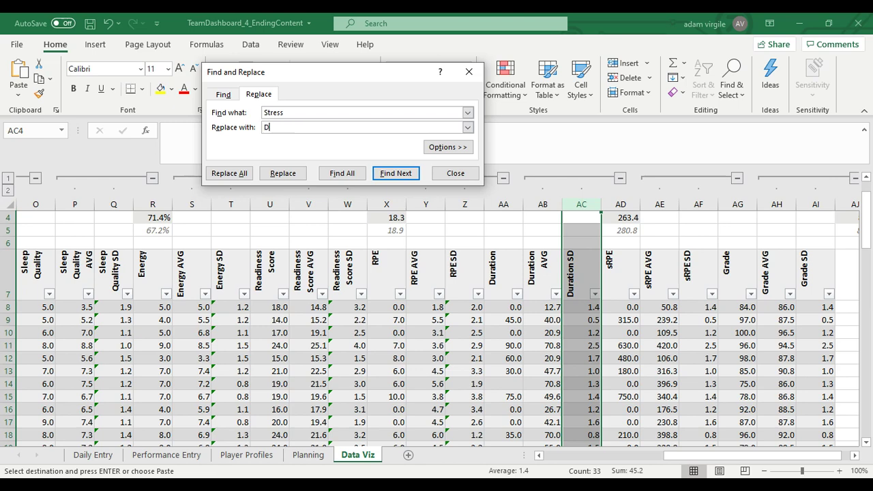
{"action": "key", "text": "alt+a"}
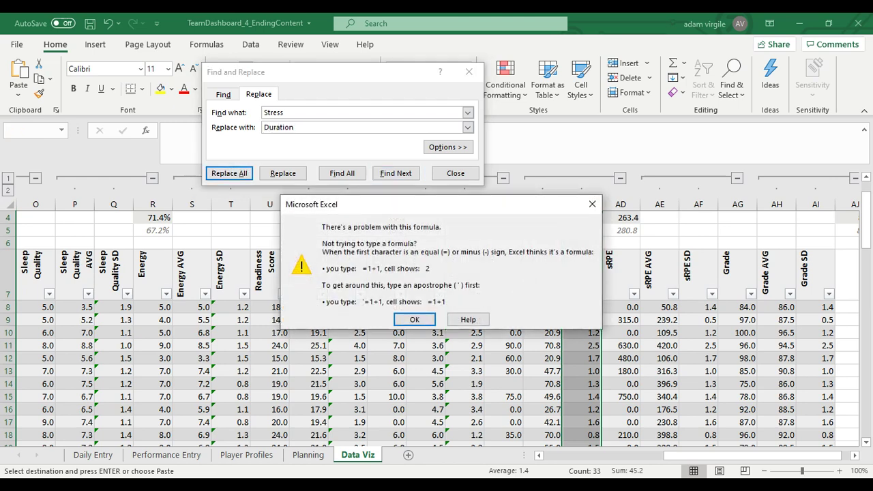
{"action": "left_click", "coordinate": [409, 318]}
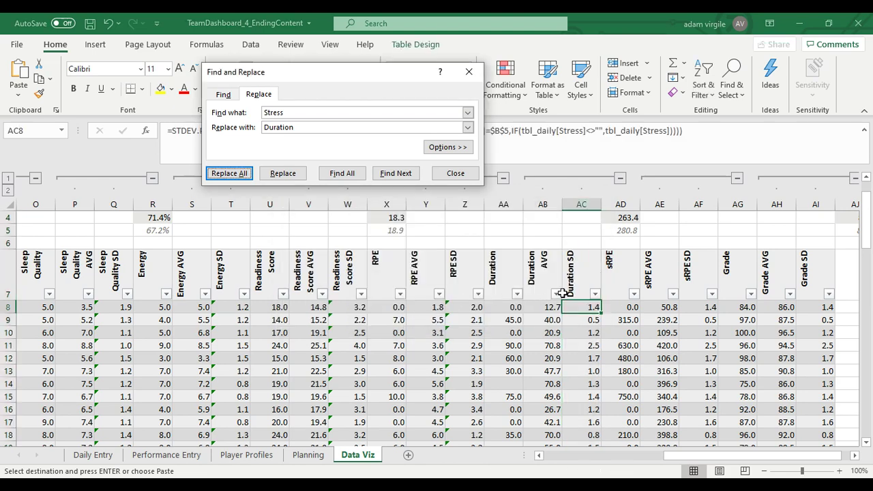
Replace all occurrences of Stress with LatestDuration in column AC, Duration SD
{"action": "left_click", "coordinate": [581, 204]}
{"action": "left_click", "coordinate": [588, 306]}
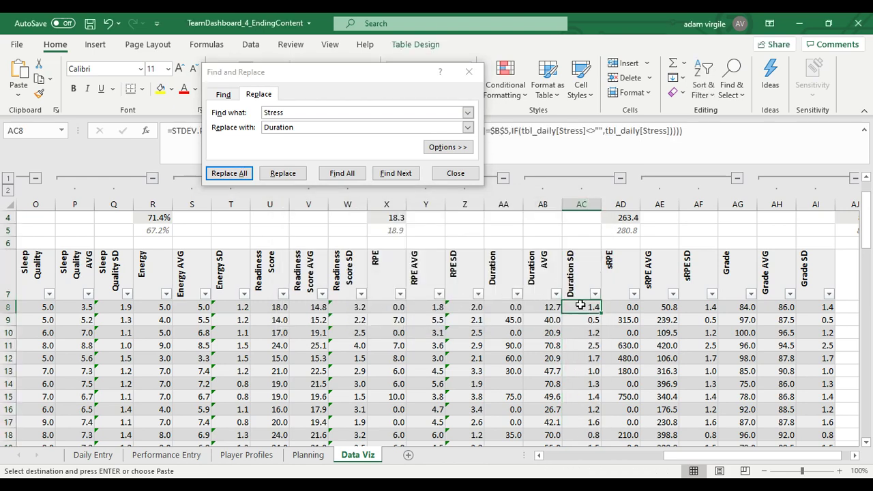
{"action": "left_click_drag", "start_coordinate": [379, 75], "coordinate": [286, 73]}
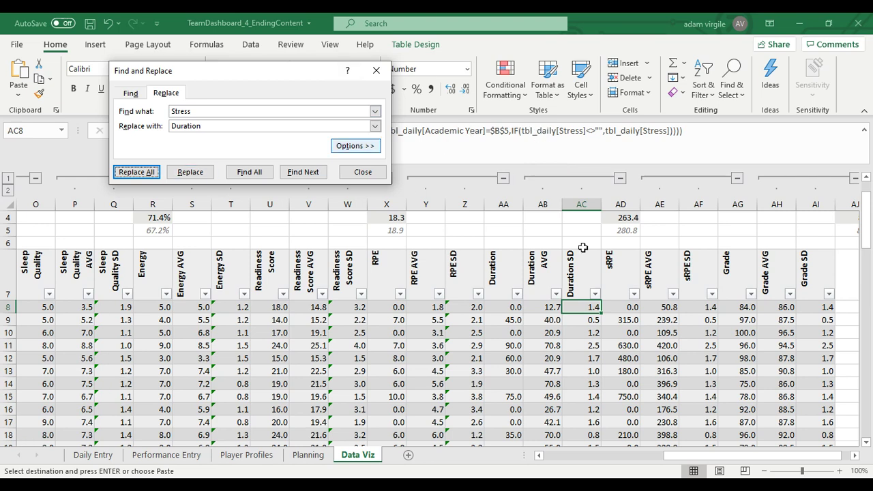
{"action": "left_click", "coordinate": [581, 203]}
{"action": "double_click", "coordinate": [186, 126]}
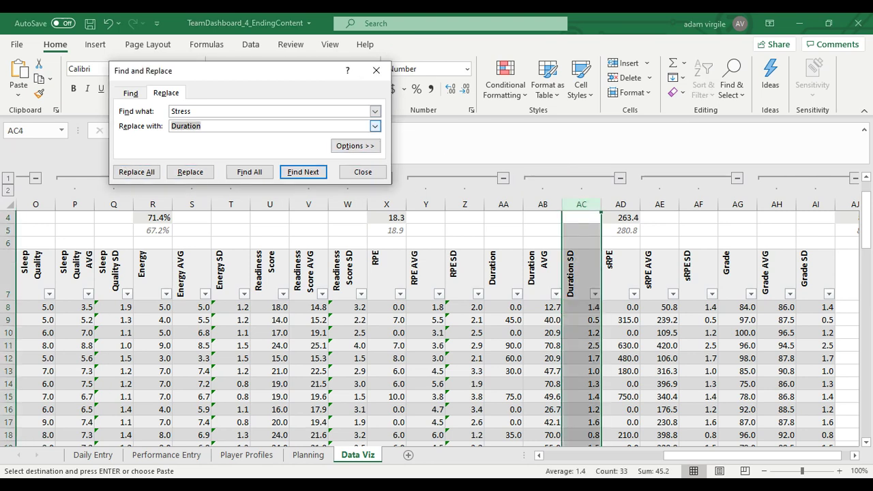
{"action": "type", "text": "Latest"}
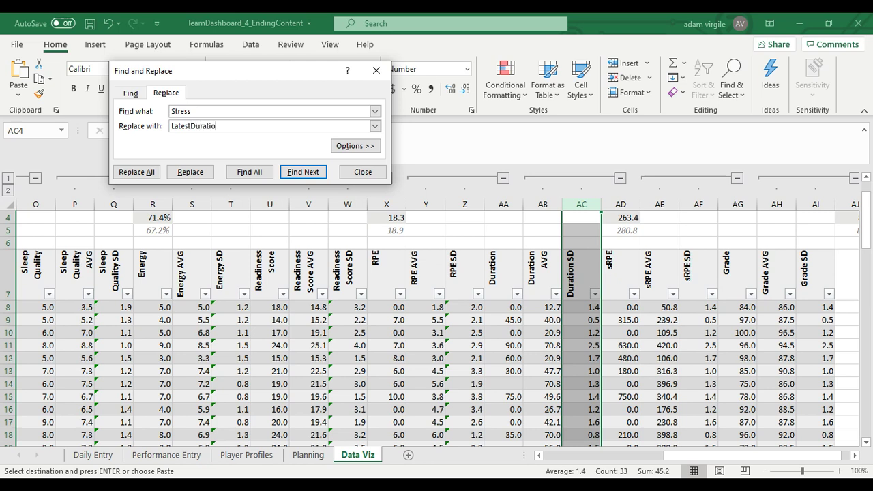
{"action": "type", "text": "Duration"}
{"action": "left_click", "coordinate": [137, 172]}
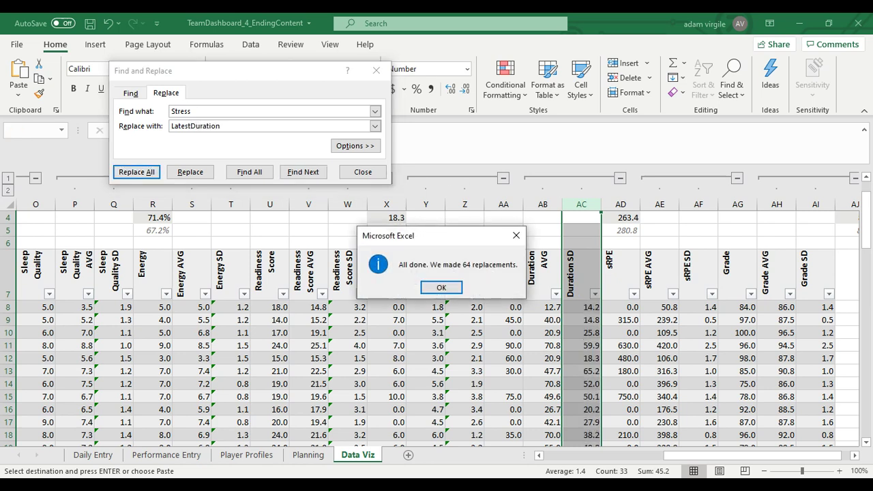
{"action": "left_click", "coordinate": [454, 291]}
Replace all occurrences of Stress with sRPE in column AF, sRPE SD
{"action": "left_click", "coordinate": [698, 205]}
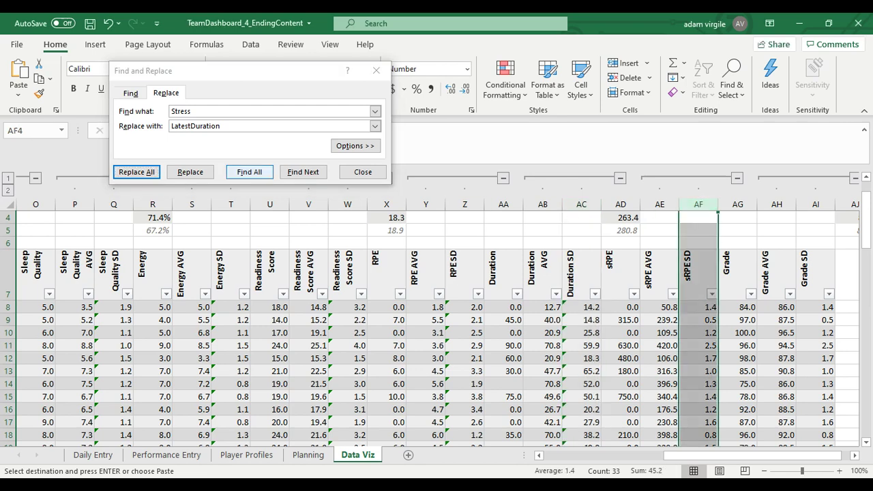
{"action": "double_click", "coordinate": [198, 126]}
{"action": "type", "text": "s"}
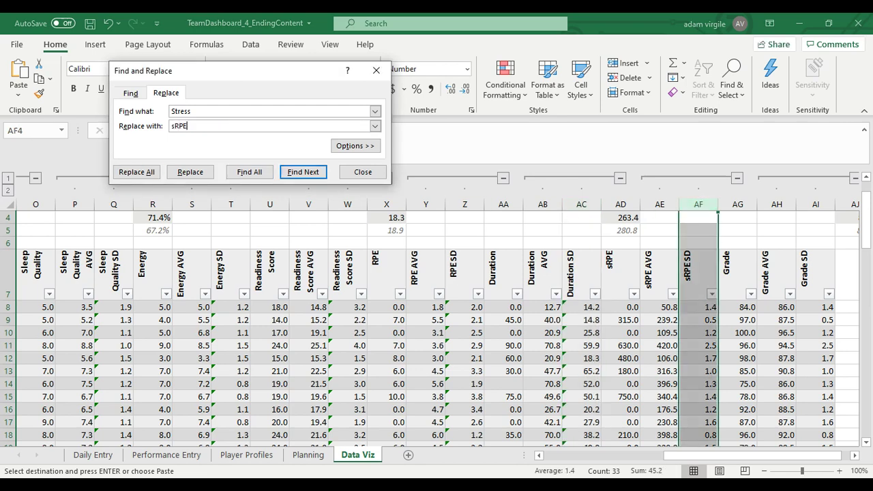
{"action": "type", "text": "RPE"}
{"action": "left_click", "coordinate": [136, 172]}
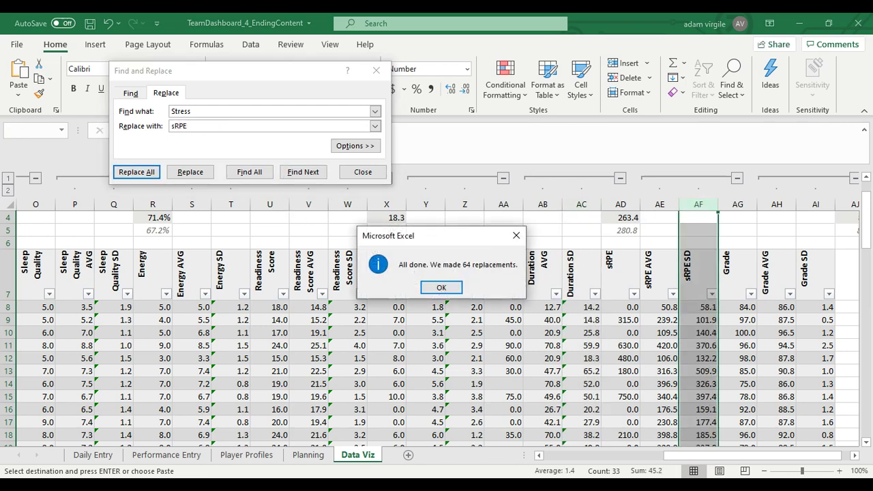
{"action": "left_click", "coordinate": [454, 291]}
Replace all occurrences of Stress with Grades in column AI, Grade SD, and close Find and Replace
{"action": "left_click", "coordinate": [816, 205]}
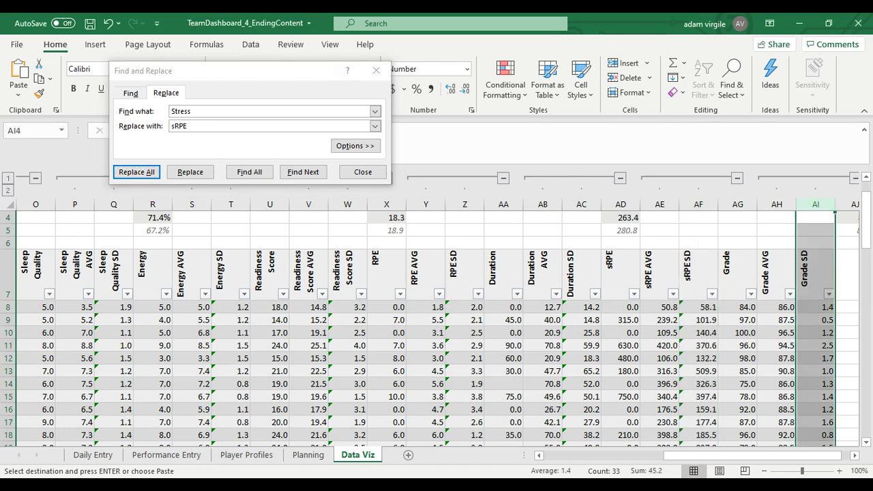
{"action": "double_click", "coordinate": [172, 126]}
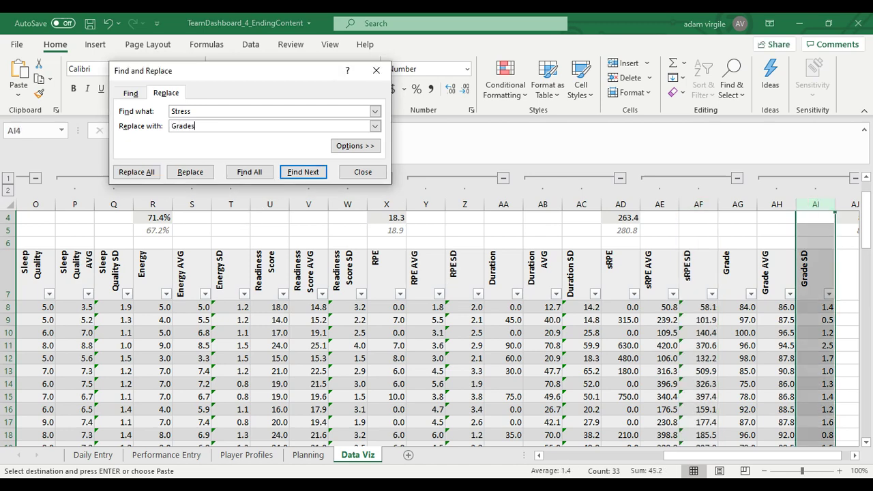
{"action": "key", "text": "alt+a"}
{"action": "key", "text": "Return"}
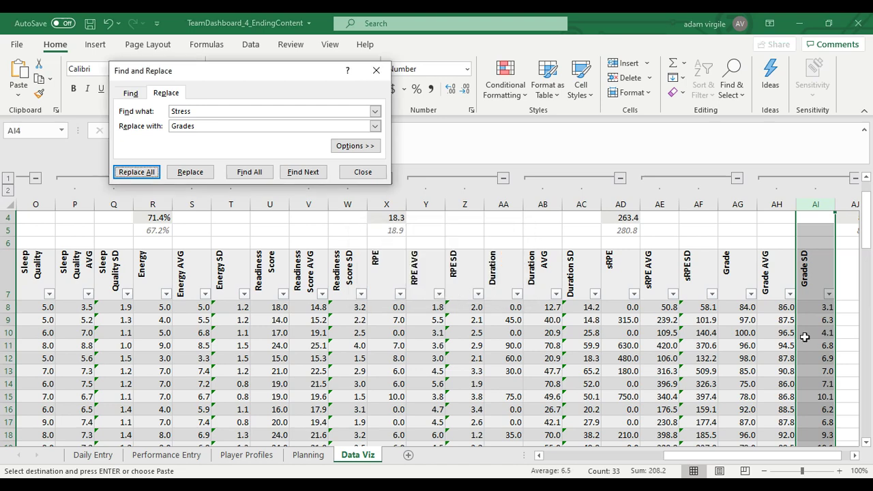
{"action": "key", "text": "Escape"}
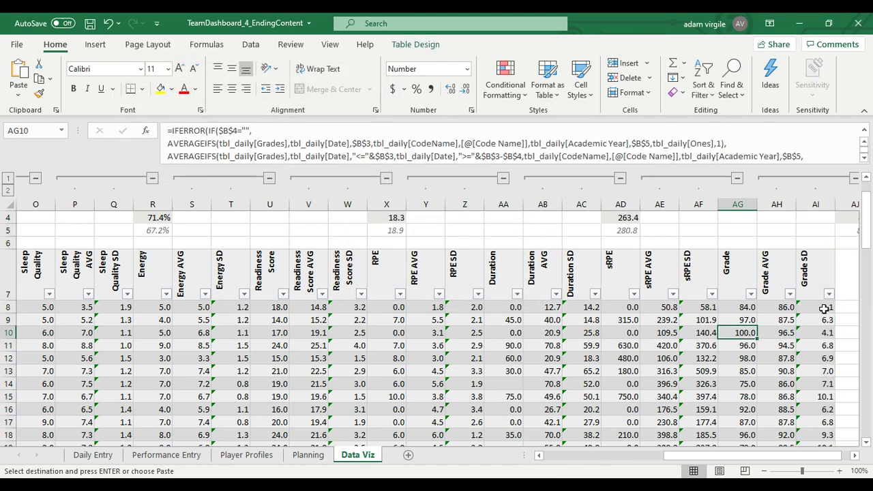
Fill the row 8 formulas of the metric columns through Grade SD down the whole table
{"action": "left_click_drag", "start_coordinate": [826, 308], "coordinate": [162, 309]}
{"action": "left_click_drag", "start_coordinate": [641, 455], "coordinate": [684, 455]}
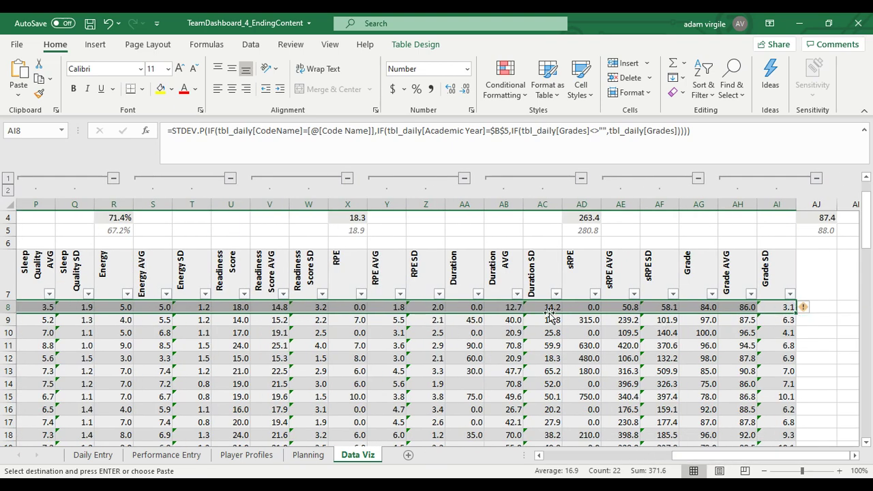
{"action": "double_click", "coordinate": [795, 312]}
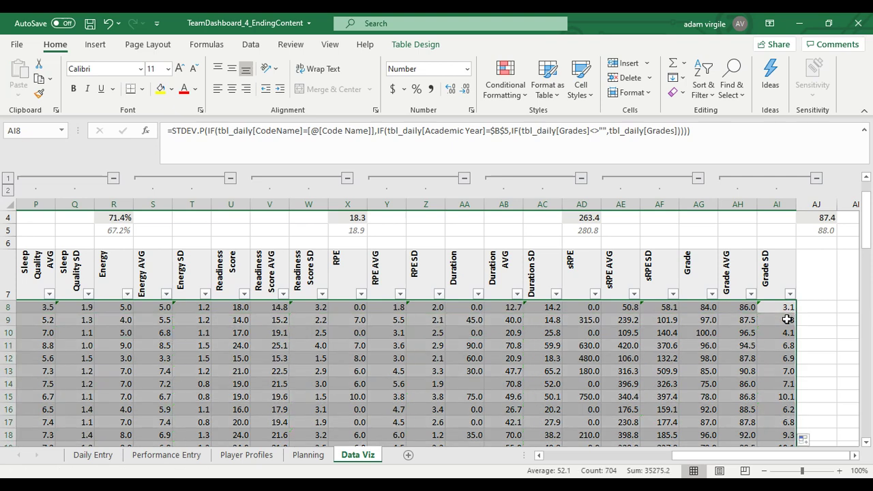
Fill the row 9 formulas of the metric columns through Grade SD up into row 8
{"action": "left_click", "coordinate": [785, 320]}
{"action": "left_click_drag", "start_coordinate": [785, 320], "coordinate": [155, 318]}
{"action": "left_click_drag", "start_coordinate": [651, 455], "coordinate": [675, 455]}
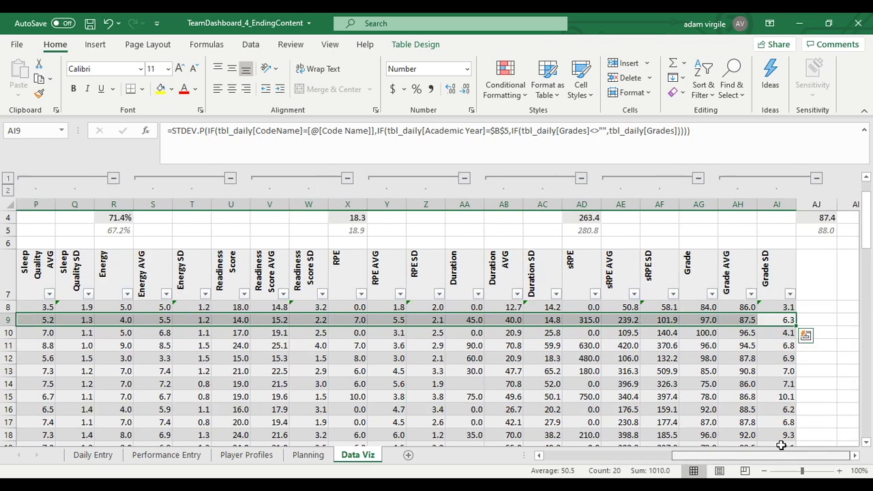
{"action": "left_click_drag", "start_coordinate": [796, 322], "coordinate": [798, 310]}
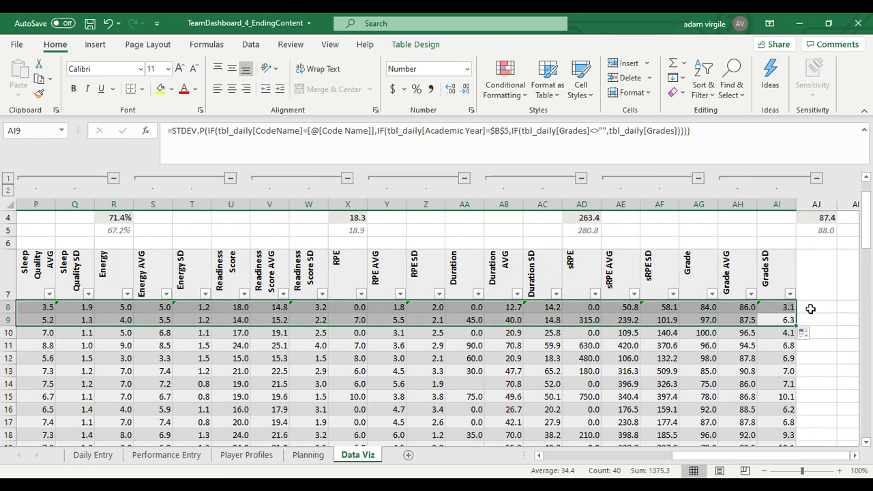
Examine the row 8 formulas for Grade SD, Stress AVG, Stress SD and Stress
{"action": "left_click", "coordinate": [772, 309]}
{"action": "left_click_drag", "start_coordinate": [757, 455], "coordinate": [689, 455]}
{"action": "left_click_drag", "start_coordinate": [312, 307], "coordinate": [23, 309]}
{"action": "left_click", "coordinate": [276, 309]}
{"action": "left_click_drag", "start_coordinate": [600, 455], "coordinate": [575, 455]}
{"action": "left_click", "coordinate": [361, 309]}
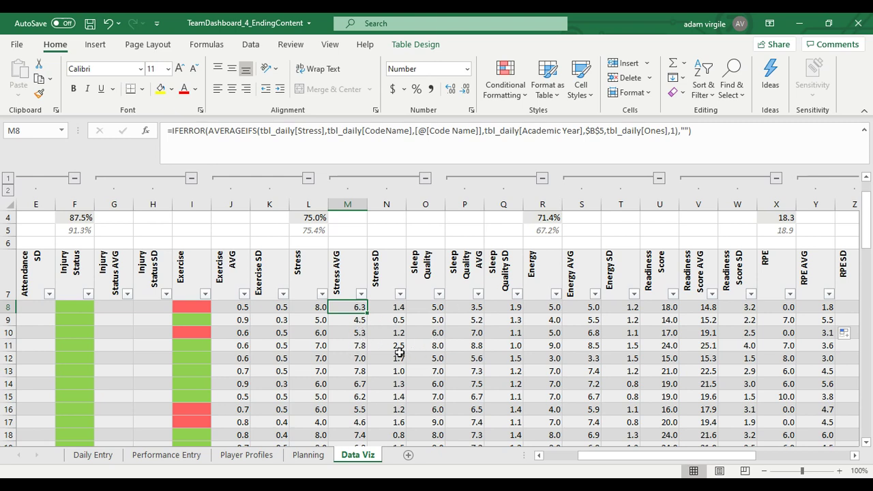
{"action": "left_click", "coordinate": [389, 308]}
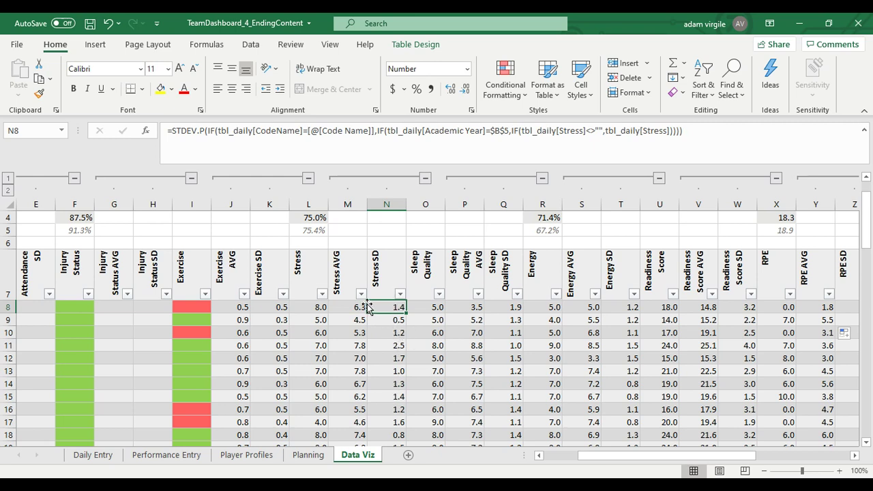
{"action": "left_click", "coordinate": [306, 307]}
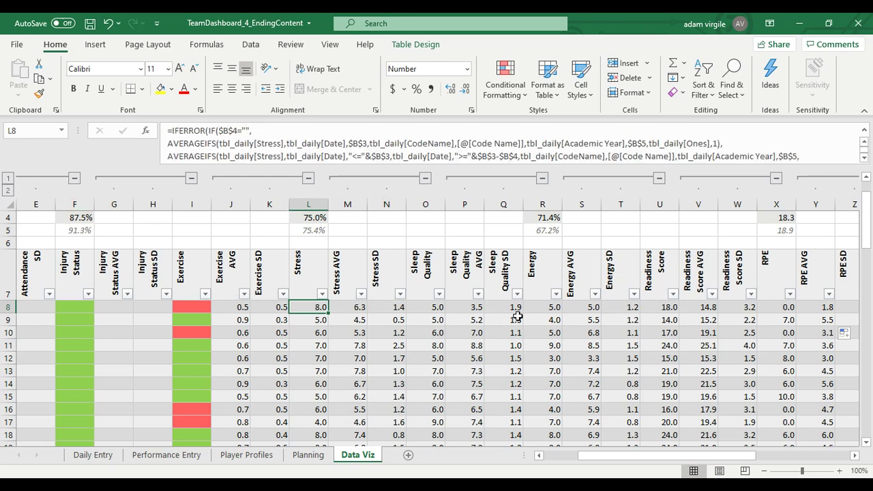
Collapse all column groups, and expand only the group containing Stress AVG and Stress SD
{"action": "left_click", "coordinate": [9, 179]}
{"action": "left_click", "coordinate": [184, 334]}
{"action": "key", "text": "shift+Home"}
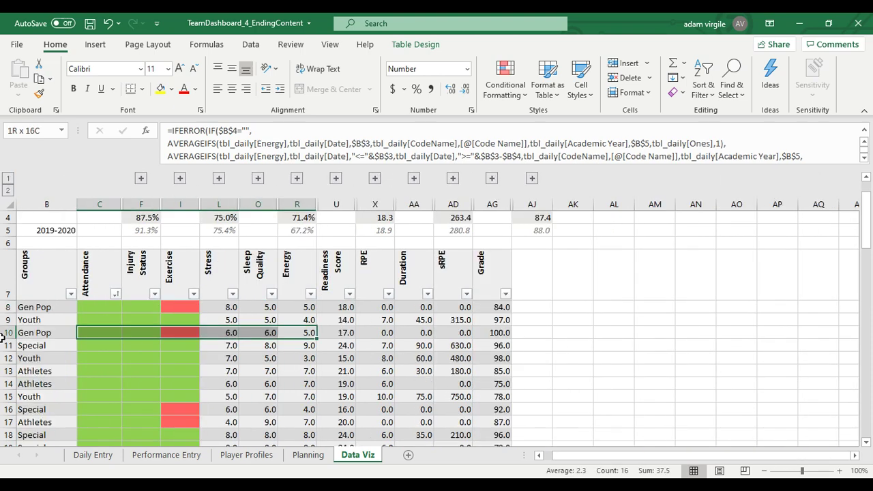
{"action": "left_click", "coordinate": [394, 271]}
{"action": "left_click", "coordinate": [289, 308]}
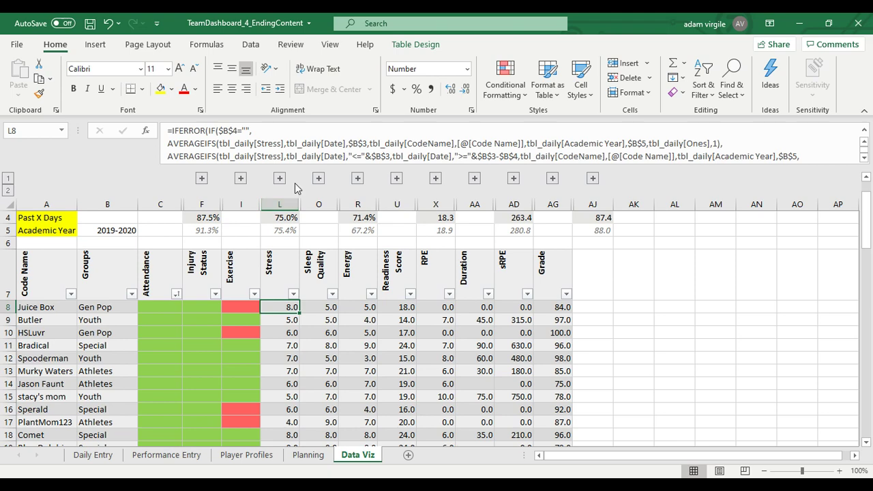
{"action": "left_click", "coordinate": [318, 179]}
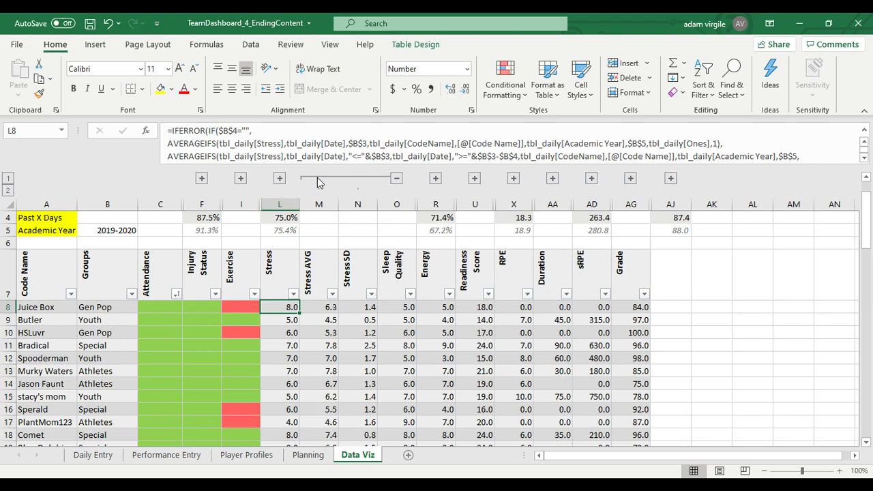
Review Stress AVG and the Stress, Sleep Quality, Energy, Readiness Score, Grade, sRPE, Duration and RPE column headings
{"action": "left_click", "coordinate": [330, 308]}
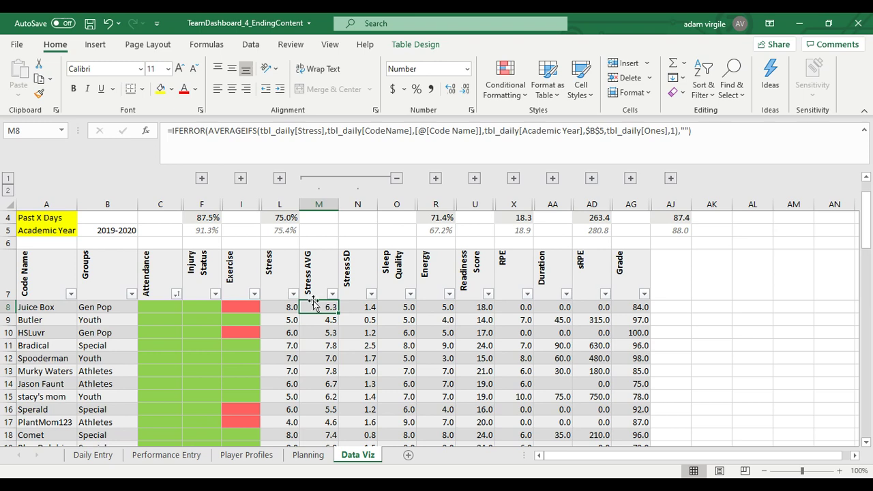
{"action": "left_click", "coordinate": [292, 273]}
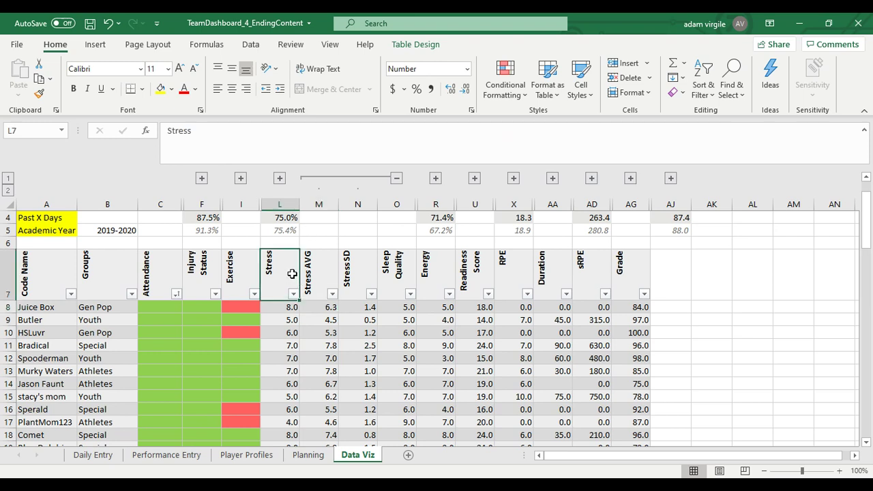
{"action": "left_click", "coordinate": [402, 275]}
{"action": "left_click", "coordinate": [444, 270]}
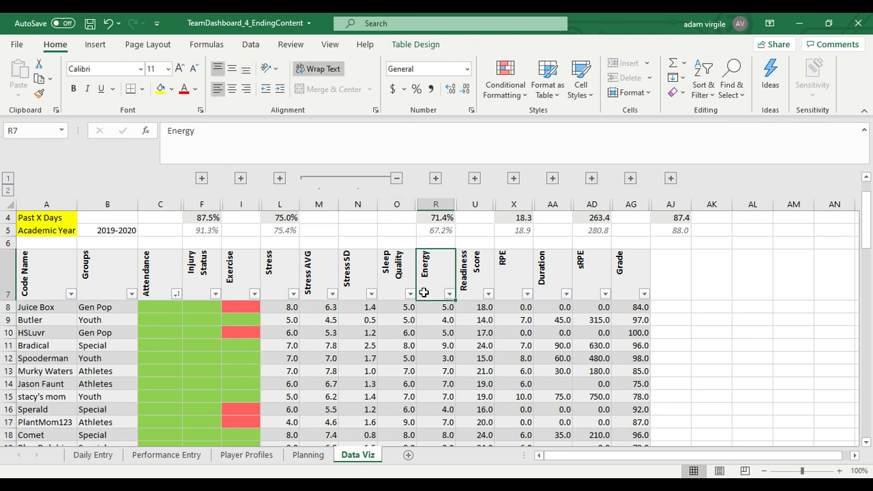
{"action": "left_click", "coordinate": [290, 274]}
{"action": "left_click", "coordinate": [378, 273]}
{"action": "left_click", "coordinate": [452, 271]}
{"action": "left_click", "coordinate": [473, 273]}
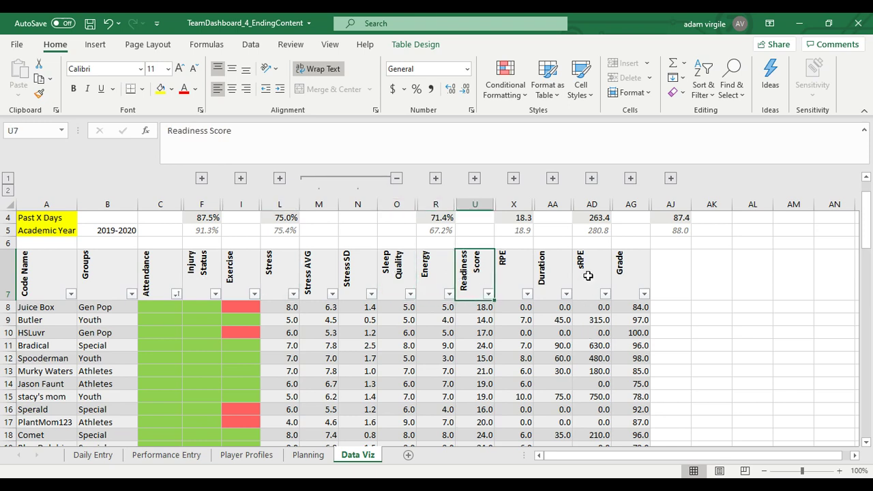
{"action": "left_click", "coordinate": [615, 270]}
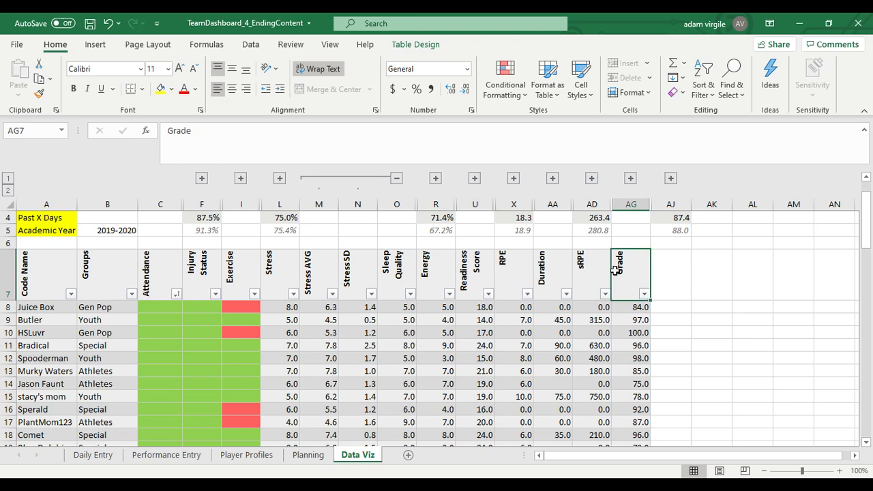
{"action": "left_click", "coordinate": [591, 272]}
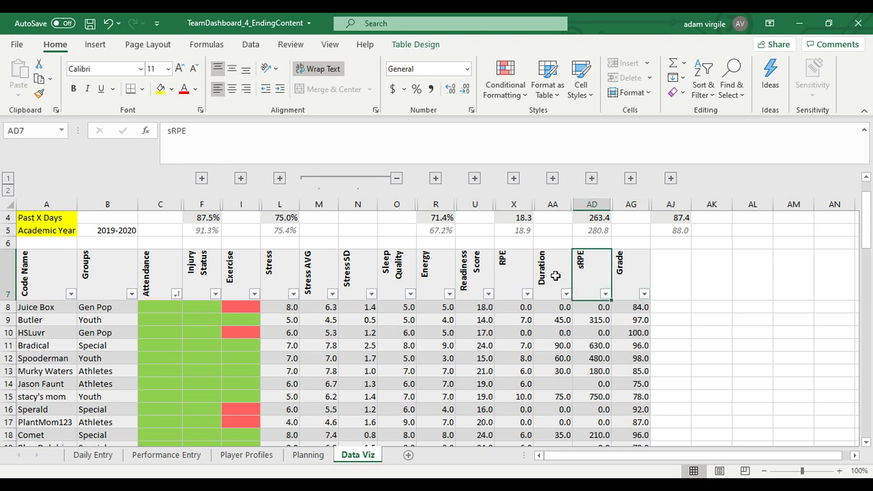
{"action": "left_click", "coordinate": [555, 276]}
{"action": "left_click", "coordinate": [518, 278]}
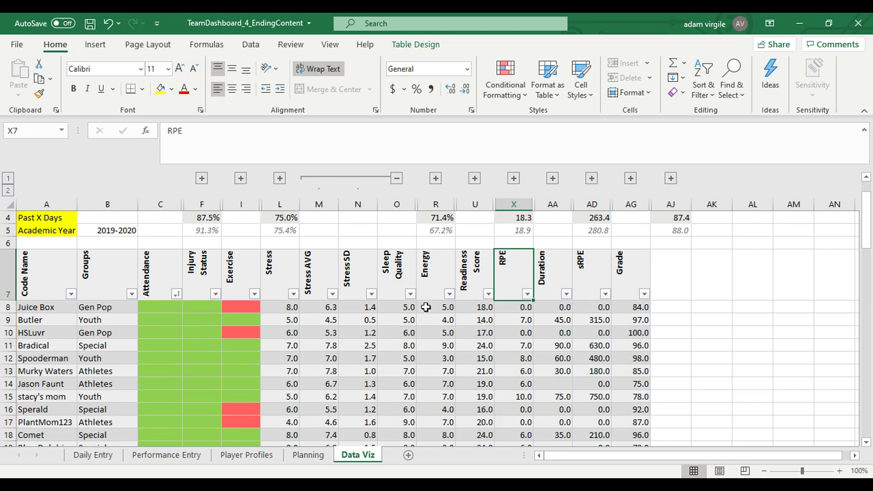
Create a conditional formatting rule on Stress cell L8 that formats only cells whose value is greater than a referenced value
{"action": "left_click", "coordinate": [292, 309]}
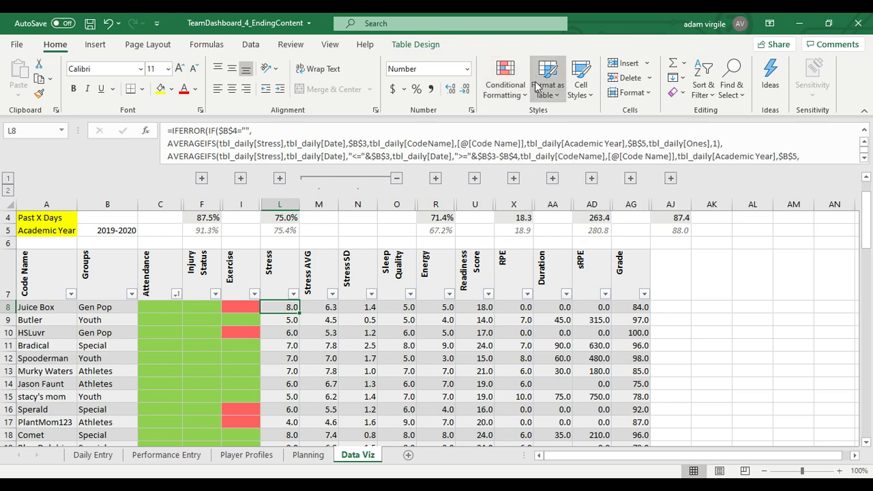
{"action": "left_click", "coordinate": [521, 86]}
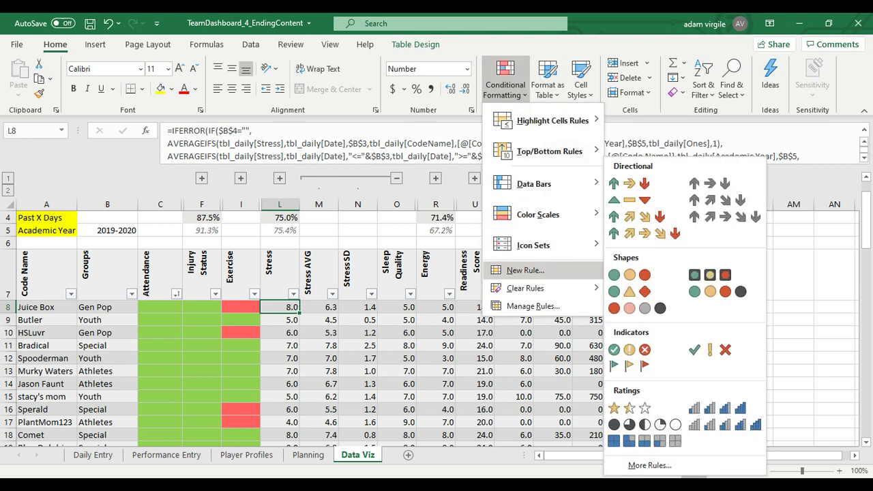
{"action": "left_click", "coordinate": [525, 270]}
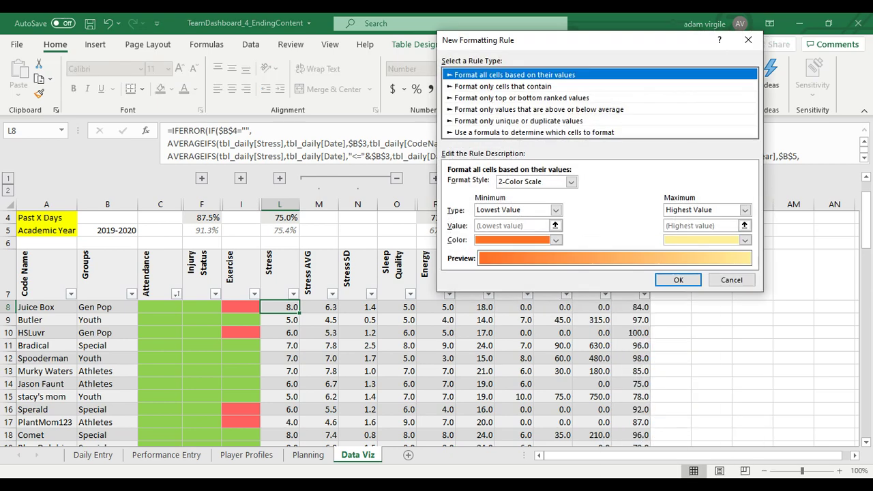
{"action": "left_click", "coordinate": [503, 86]}
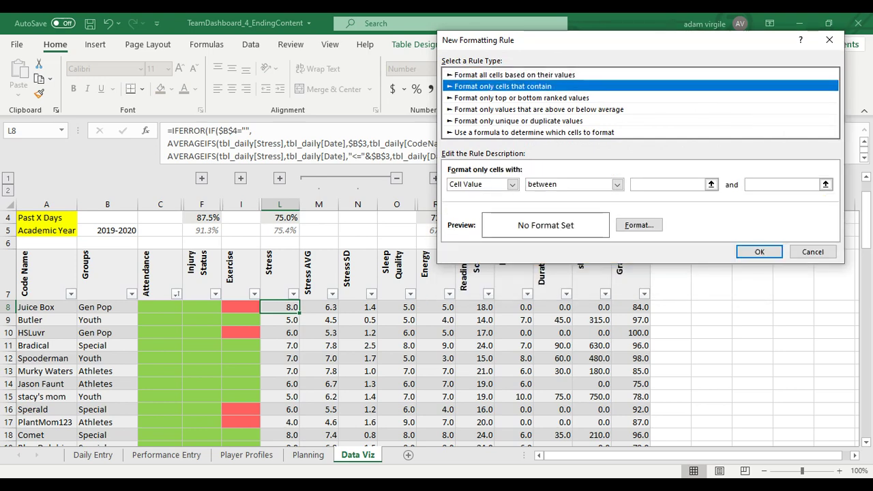
{"action": "left_click_drag", "start_coordinate": [600, 41], "coordinate": [639, 45]}
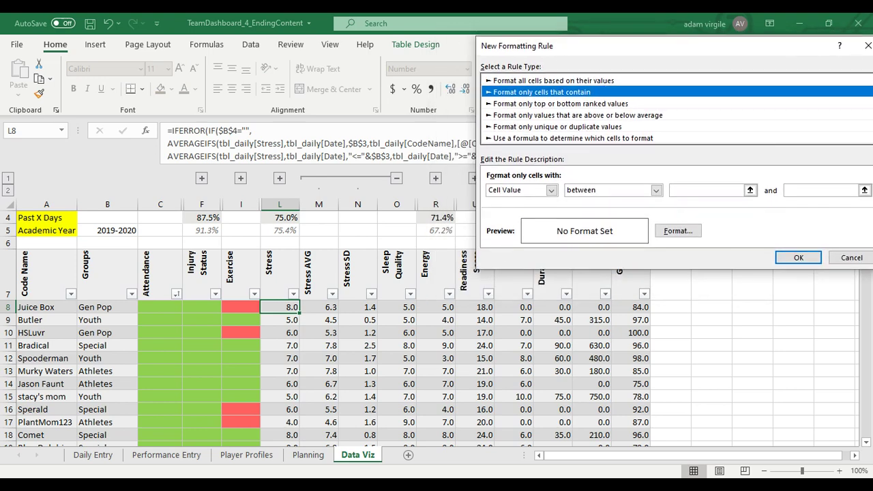
{"action": "left_click", "coordinate": [656, 190]}
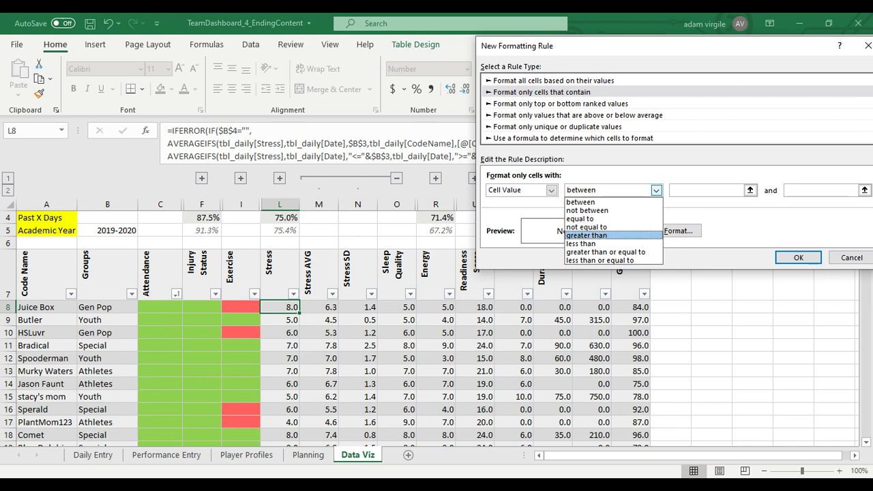
{"action": "key", "text": "Return"}
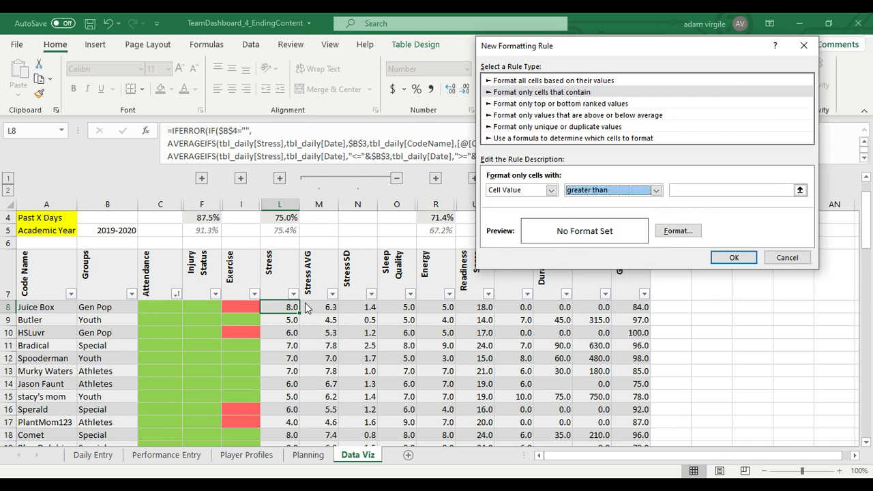
{"action": "left_click", "coordinate": [800, 190]}
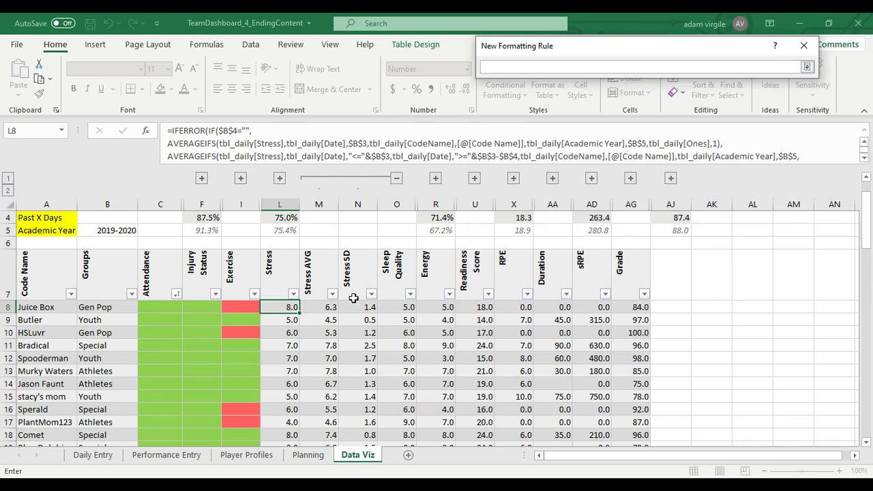
{"action": "left_click", "coordinate": [328, 307]}
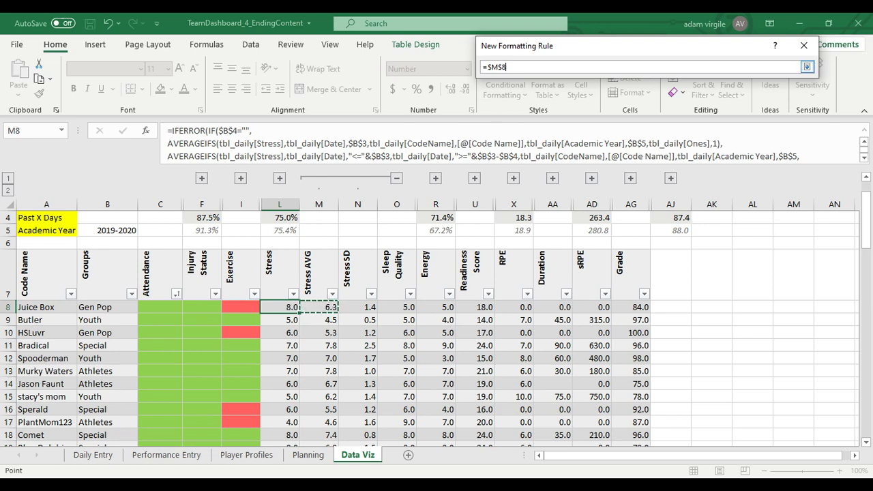
{"action": "key", "text": "F4"}
{"action": "left_click", "coordinate": [320, 307]}
{"action": "left_click", "coordinate": [374, 307]}
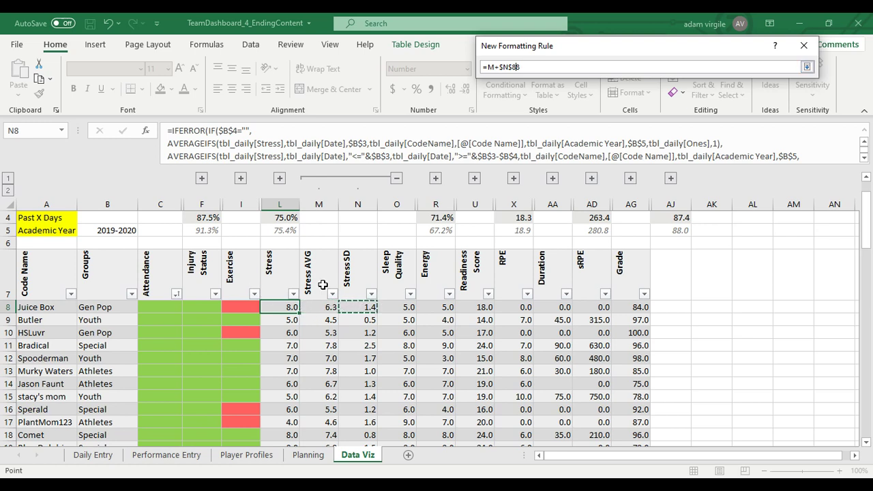
{"action": "key", "text": "Left"}
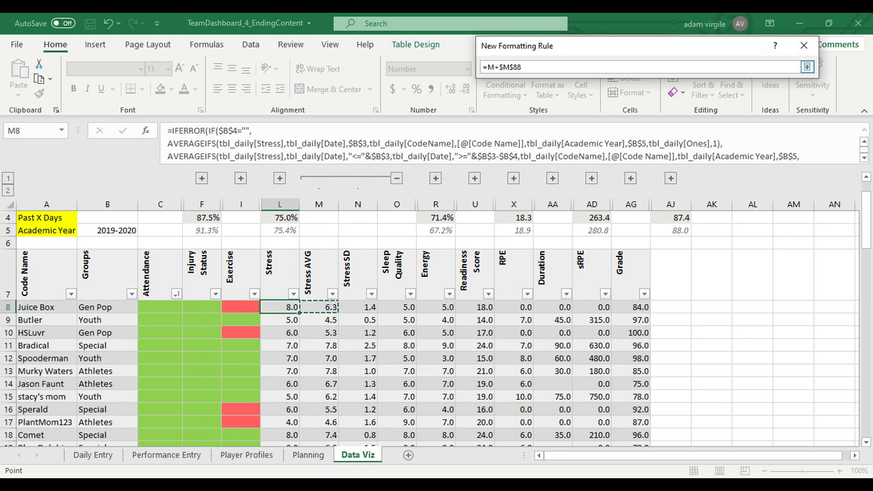
{"action": "key", "text": "shift+Left"}
{"action": "key", "text": "shift+Left"}
{"action": "key", "text": "shift+Left"}
{"action": "key", "text": "shift+Left"}
{"action": "key", "text": "shift+Left"}
{"action": "key", "text": "shift+Left"}
{"action": "key", "text": "shift+Left"}
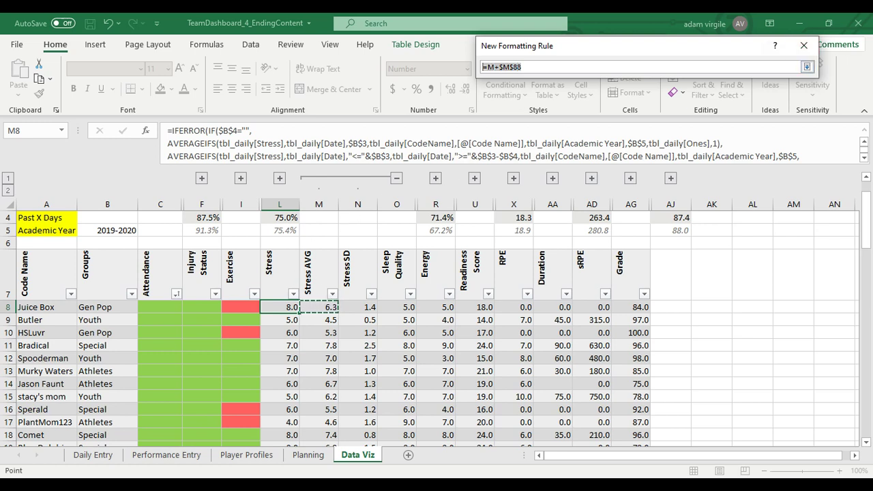
{"action": "key", "text": "BackSpace"}
Set the greater-than rule's comparison value to the relative formula =M8+N8, the Stress AVG plus the Stress SD
{"action": "left_click", "coordinate": [329, 310]}
{"action": "key", "text": "F4"}
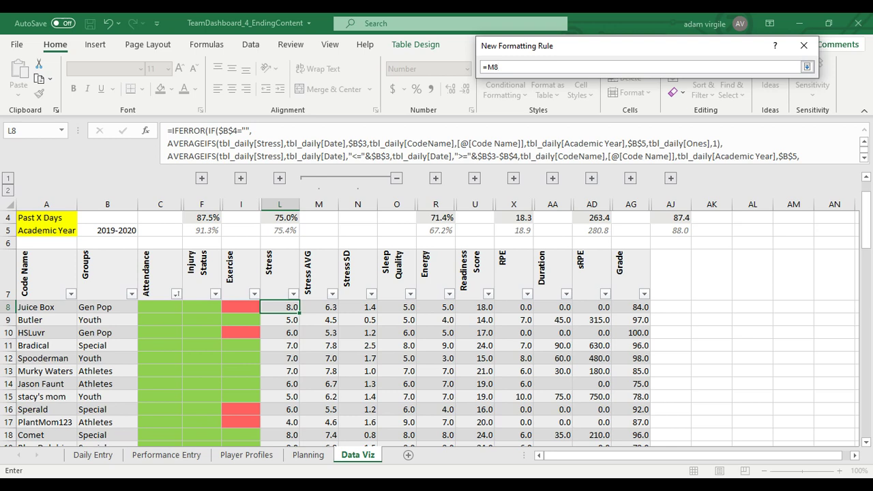
{"action": "left_click", "coordinate": [356, 308]}
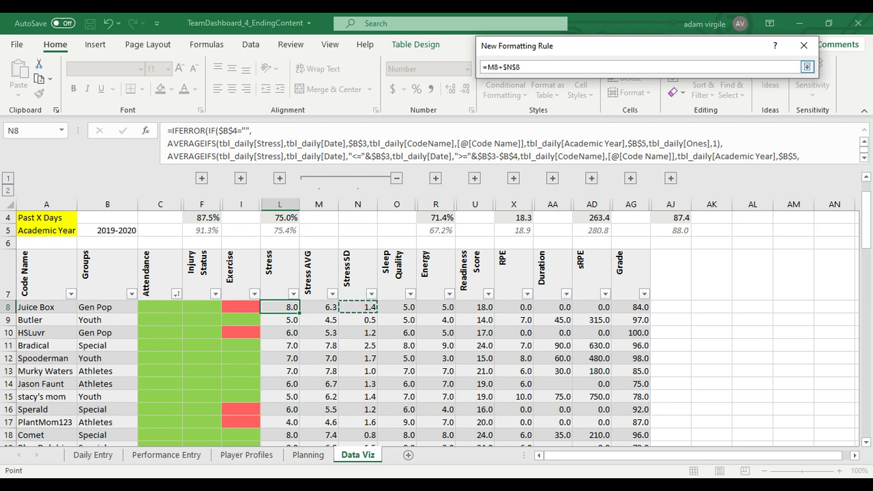
{"action": "left_click", "coordinate": [503, 66]}
{"action": "key", "text": "BackSpace"}
{"action": "left_click", "coordinate": [807, 66]}
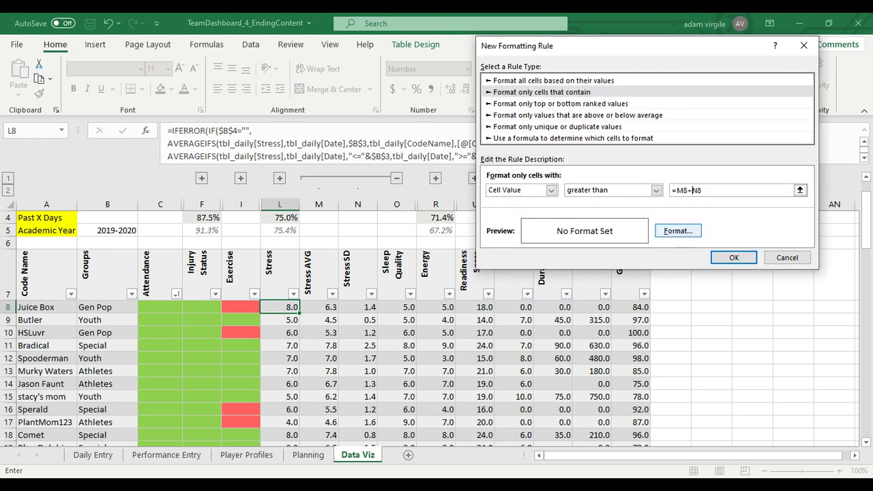
Give the greater-than rule bold text and a light green fill, and apply it to L8
{"action": "left_click", "coordinate": [678, 231]}
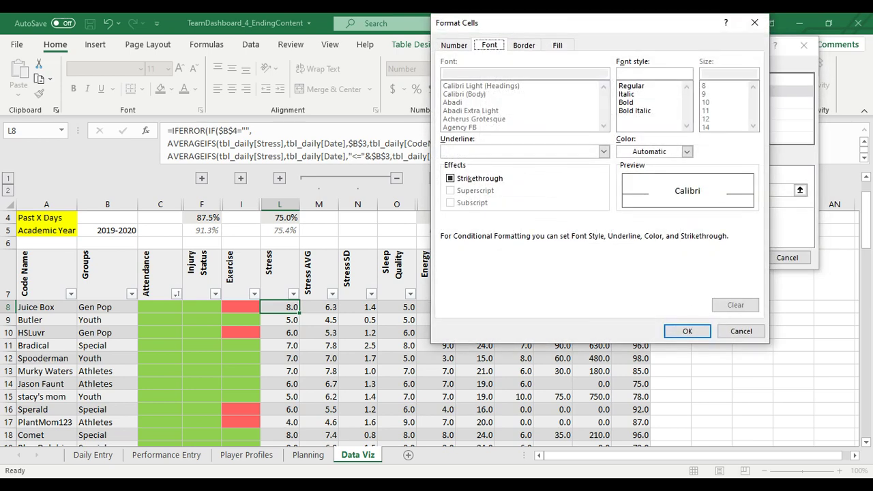
{"action": "left_click", "coordinate": [634, 103]}
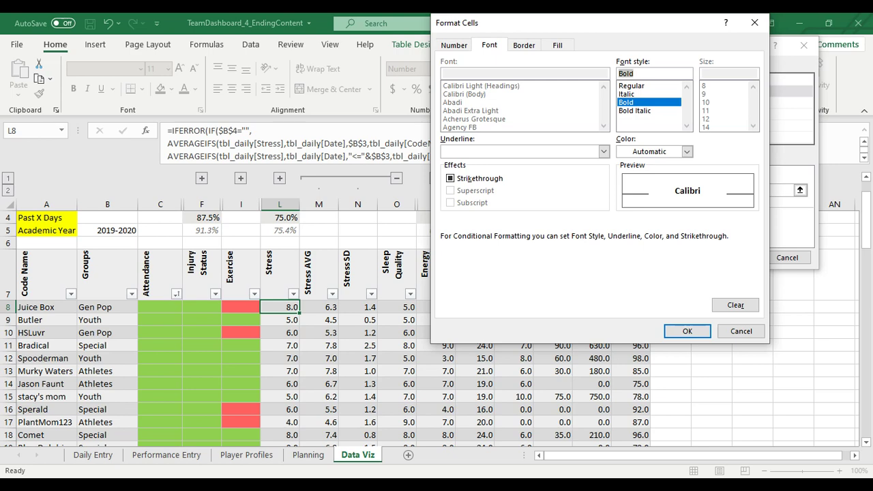
{"action": "left_click", "coordinate": [557, 45]}
{"action": "left_click", "coordinate": [498, 170]}
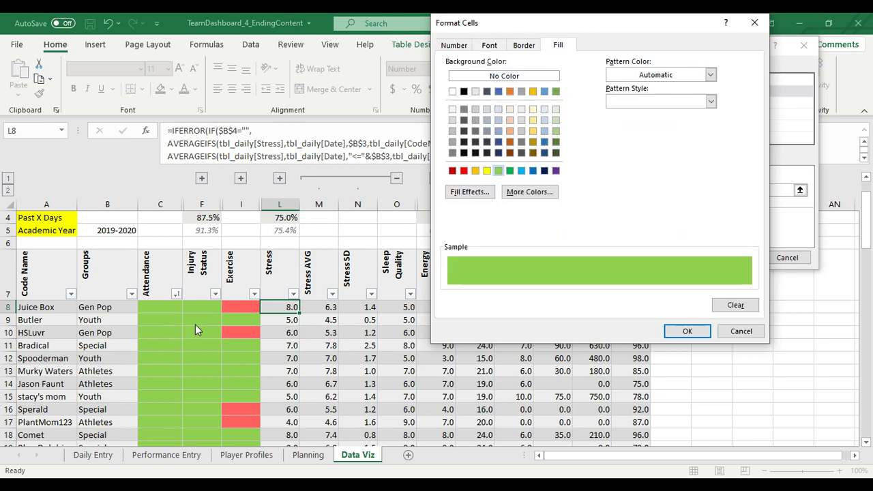
{"action": "left_click", "coordinate": [687, 331]}
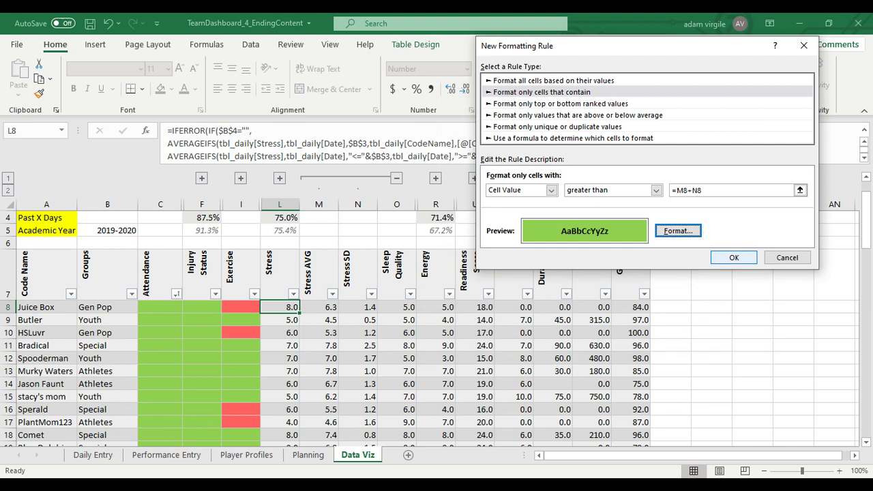
{"action": "left_click", "coordinate": [734, 257]}
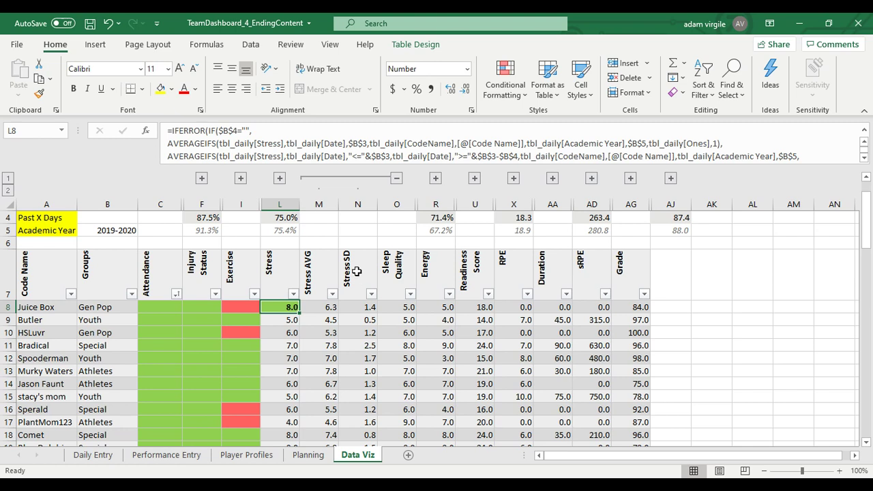
Review the row 8 Stress AVG and Stress SD cells that the rule for L8 refers to
{"action": "left_click", "coordinate": [332, 307]}
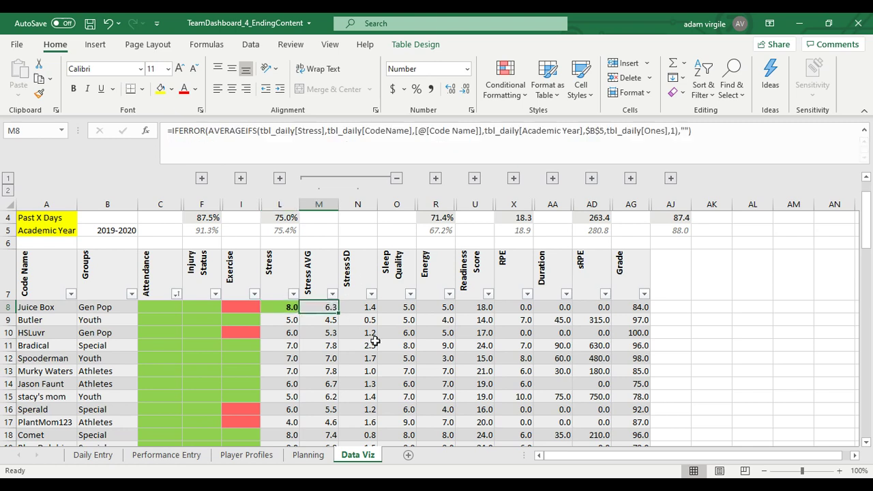
{"action": "left_click", "coordinate": [368, 310]}
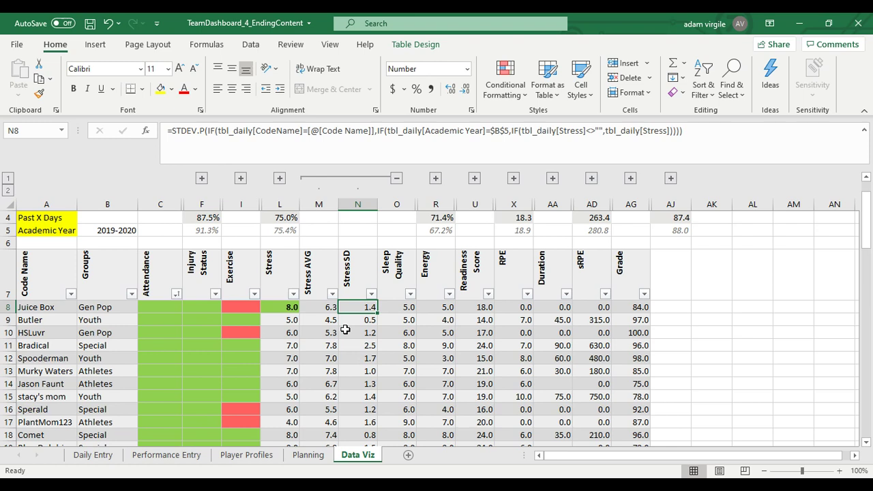
{"action": "left_click", "coordinate": [328, 309]}
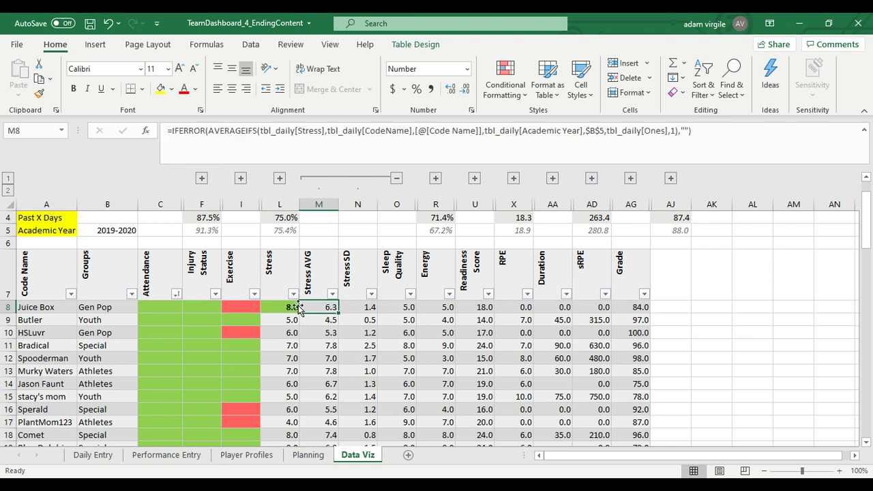
Create a second conditional formatting rule on L8 that formats only cells whose value is less than a comparison value
{"action": "left_click", "coordinate": [298, 308]}
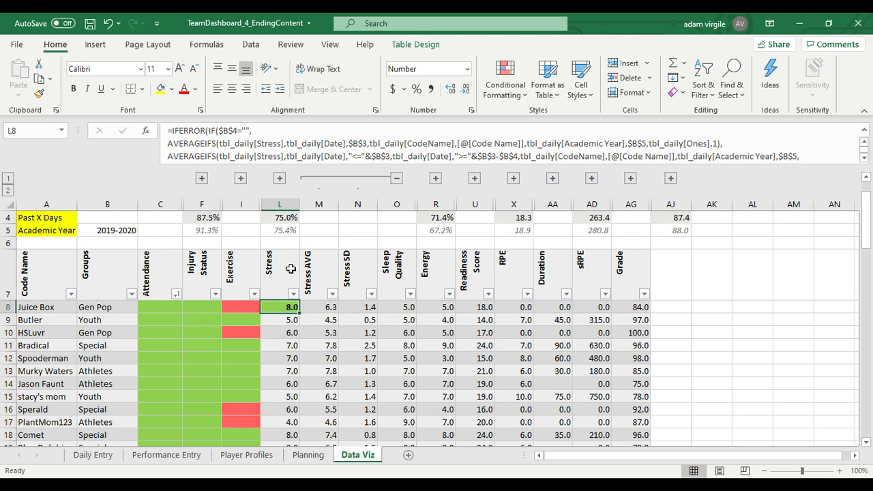
{"action": "left_click", "coordinate": [518, 81]}
{"action": "left_click", "coordinate": [522, 325]}
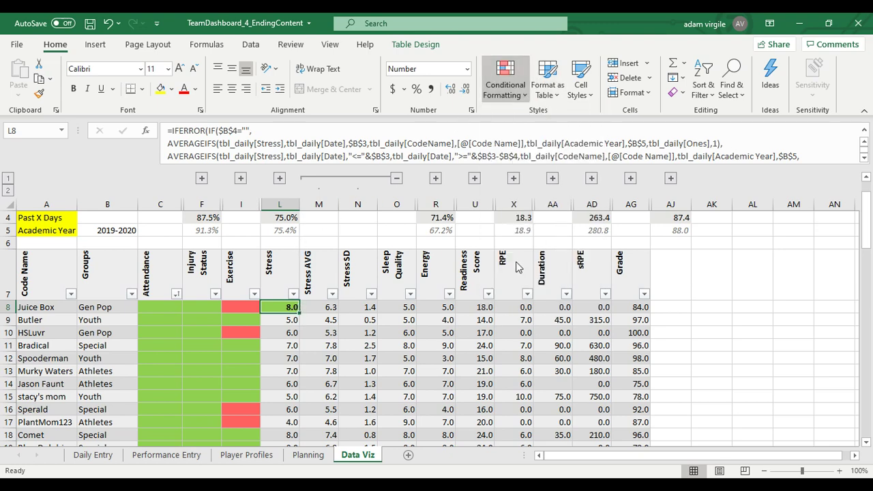
{"action": "left_click", "coordinate": [566, 89]}
{"action": "left_click", "coordinate": [550, 78]}
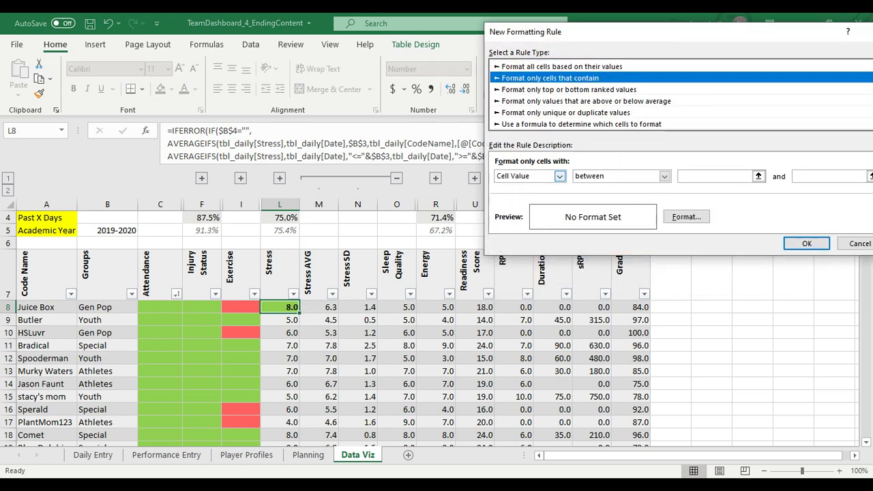
{"action": "left_click", "coordinate": [664, 177]}
{"action": "left_click", "coordinate": [559, 176]}
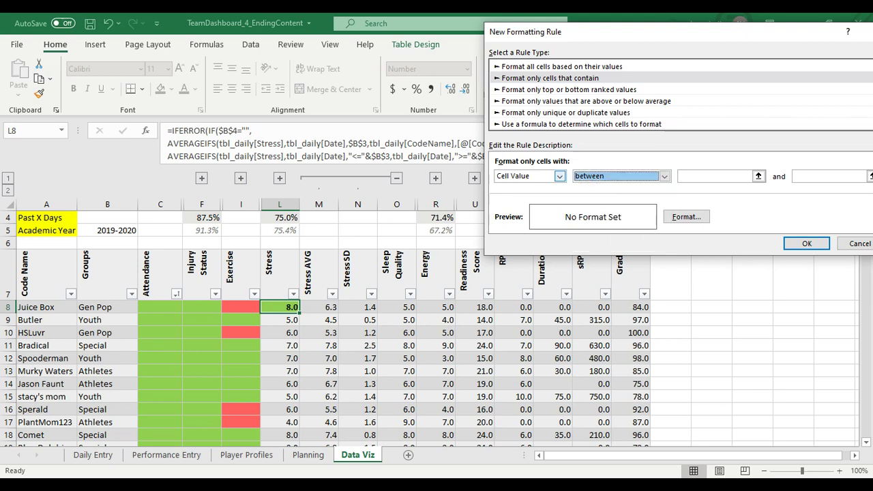
{"action": "left_click", "coordinate": [559, 176]}
{"action": "left_click", "coordinate": [664, 177]}
{"action": "left_click", "coordinate": [665, 177]}
{"action": "key", "text": "Down"}
{"action": "key", "text": "Down"}
{"action": "key", "text": "Down"}
{"action": "key", "text": "Down"}
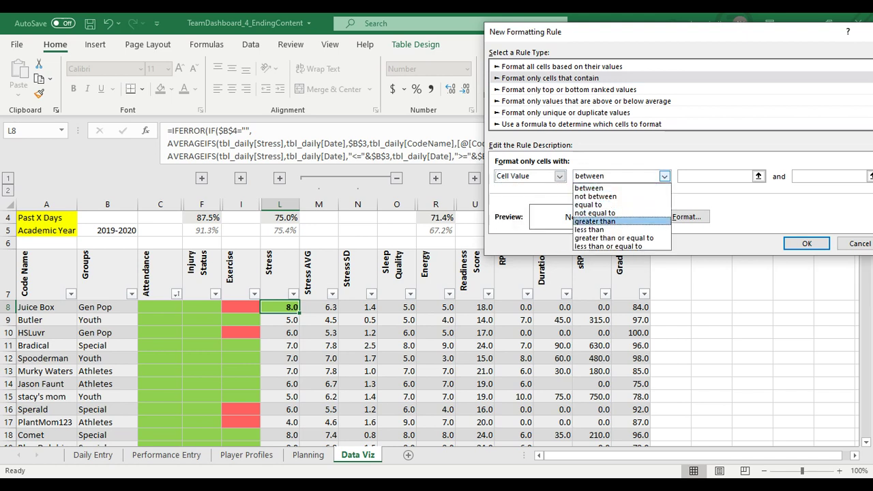
{"action": "key", "text": "Return"}
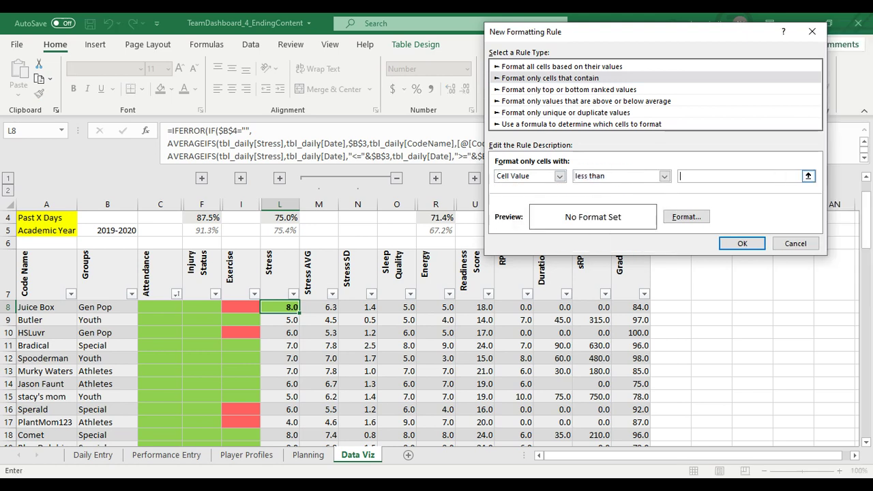
Set the less-than rule's comparison value to the relative formula =M8-N8, the Stress AVG minus the Stress SD
{"action": "left_click", "coordinate": [808, 176]}
{"action": "left_click", "coordinate": [331, 307]}
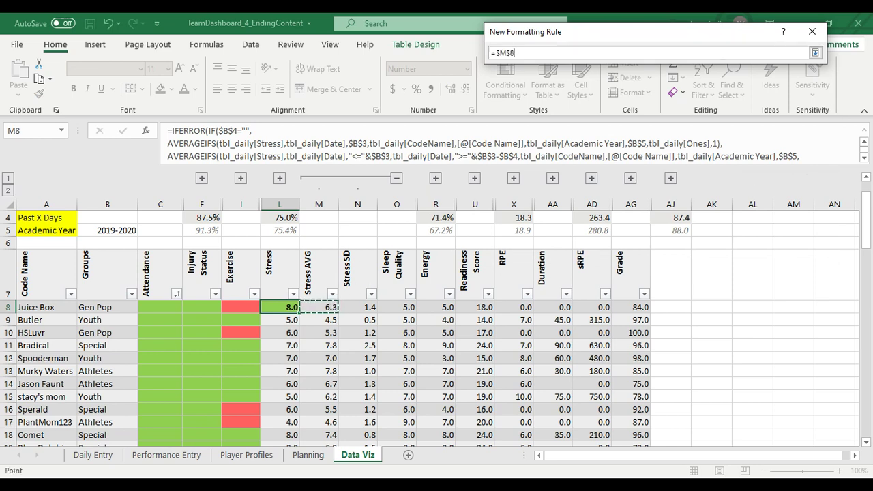
{"action": "left_click", "coordinate": [499, 53]}
{"action": "key", "text": "BackSpace"}
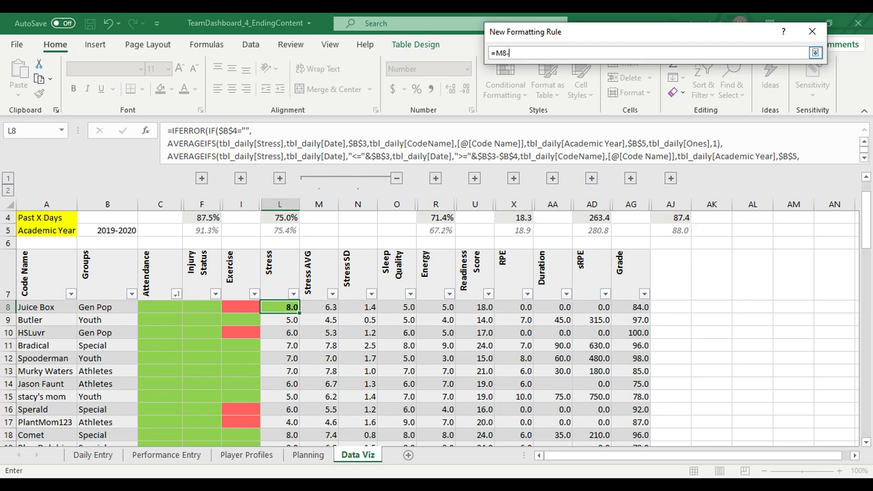
{"action": "left_click", "coordinate": [365, 306]}
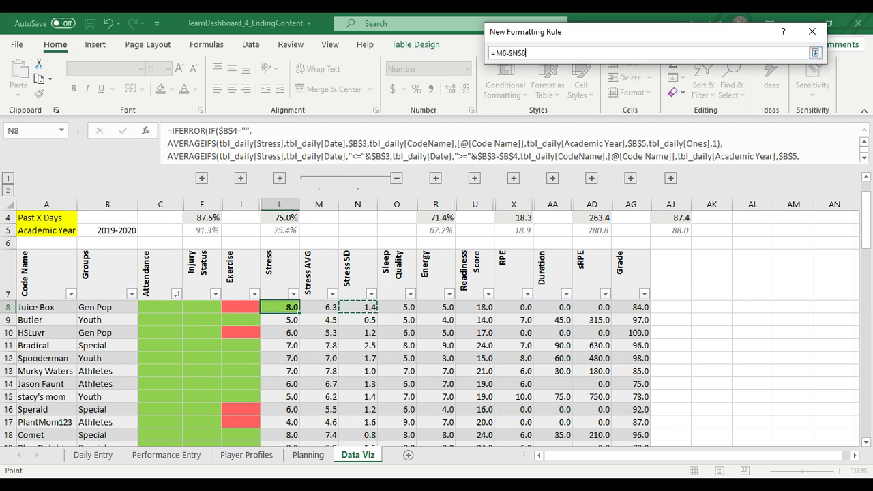
{"action": "left_click", "coordinate": [510, 52]}
{"action": "key", "text": "BackSpace"}
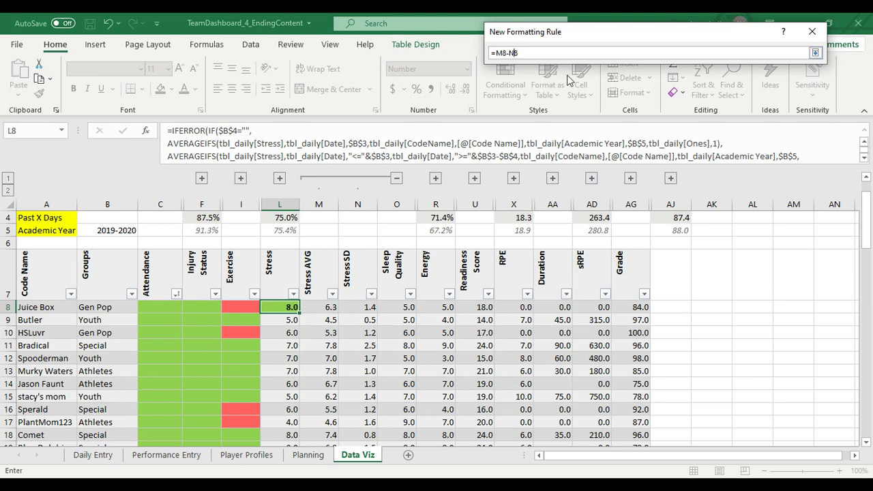
{"action": "key", "text": "Return"}
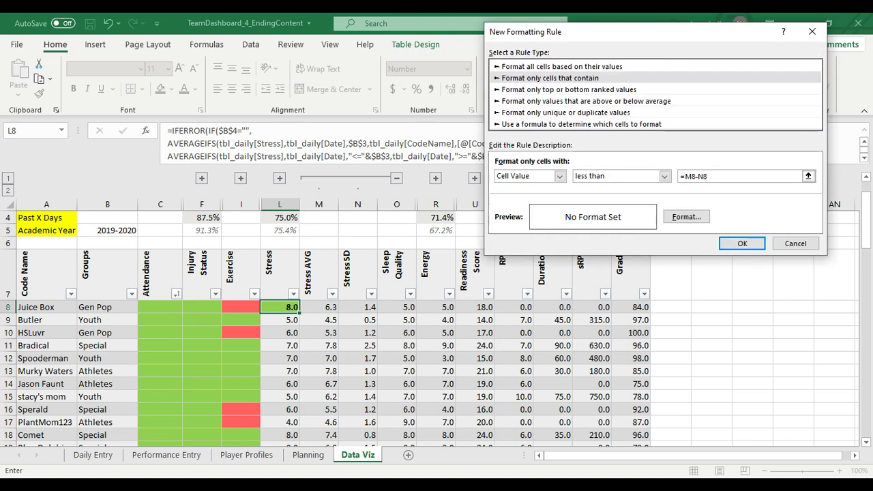
Give the less-than rule a red fill and bold text, and apply it to L8
{"action": "left_click", "coordinate": [686, 216]}
{"action": "left_click", "coordinate": [511, 171]}
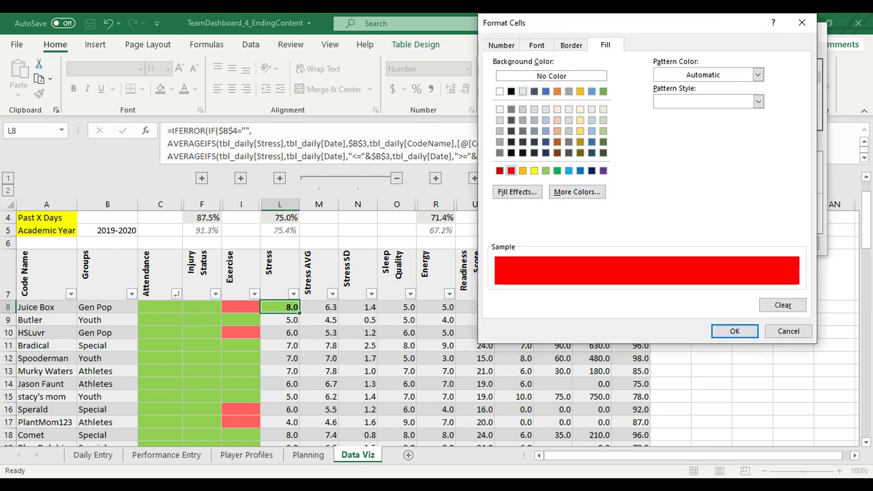
{"action": "left_click", "coordinate": [536, 45]}
{"action": "left_click", "coordinate": [678, 102]}
{"action": "left_click", "coordinate": [734, 331]}
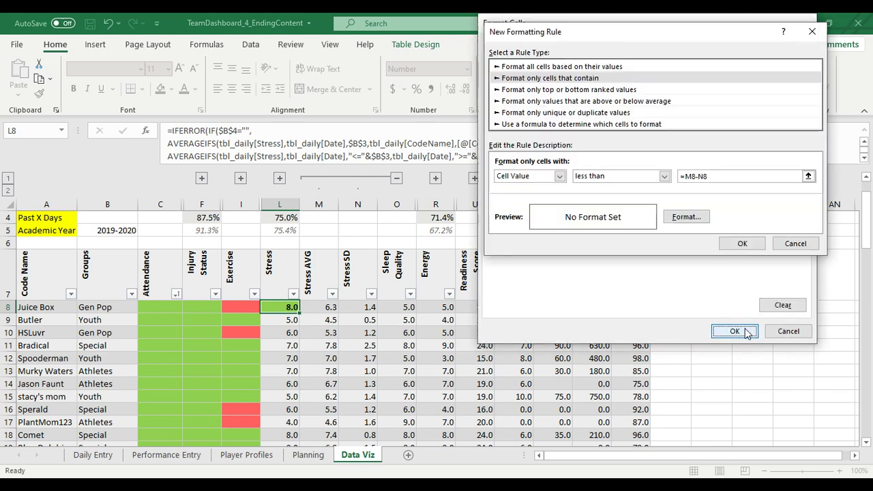
{"action": "left_click", "coordinate": [742, 243]}
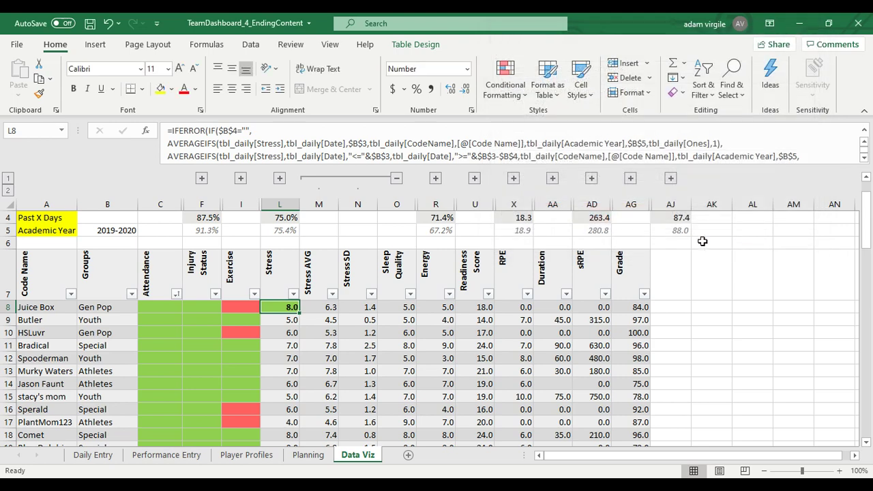
Look up the RGB values of the minimum color in the Exercise column's graded color scale rule
{"action": "left_click", "coordinate": [250, 305]}
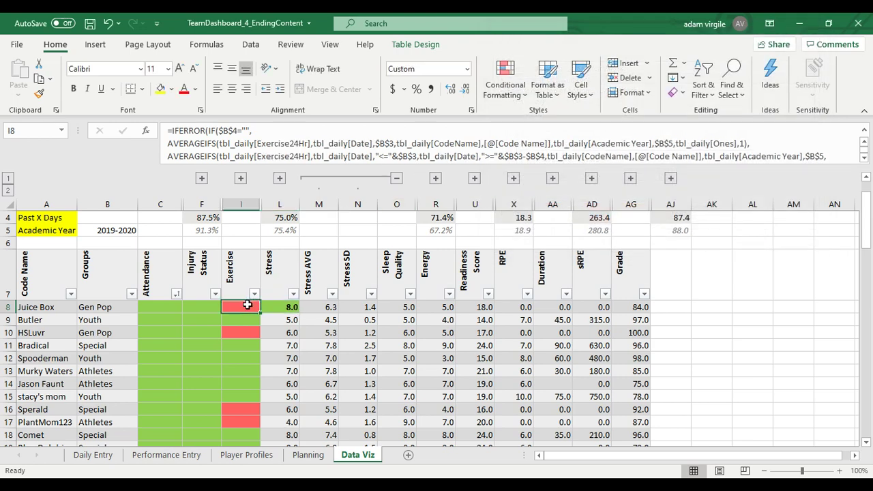
{"action": "left_click", "coordinate": [509, 87]}
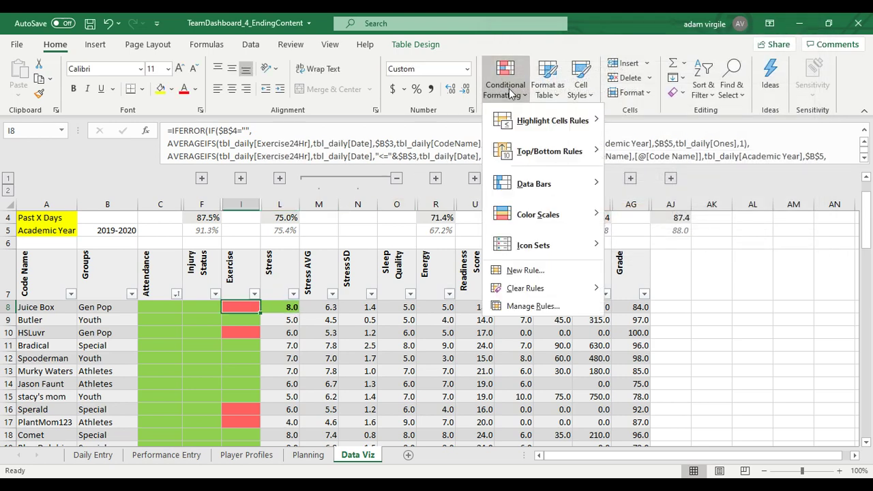
{"action": "left_click", "coordinate": [533, 306]}
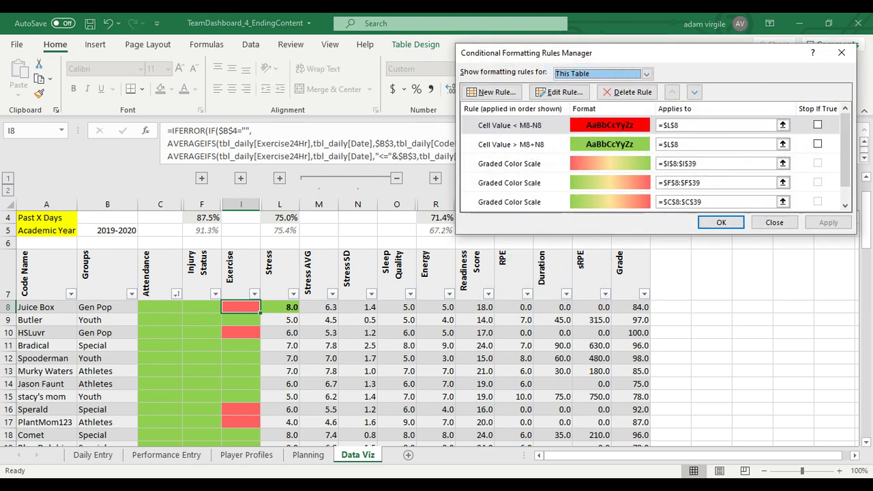
{"action": "left_click", "coordinate": [509, 163]}
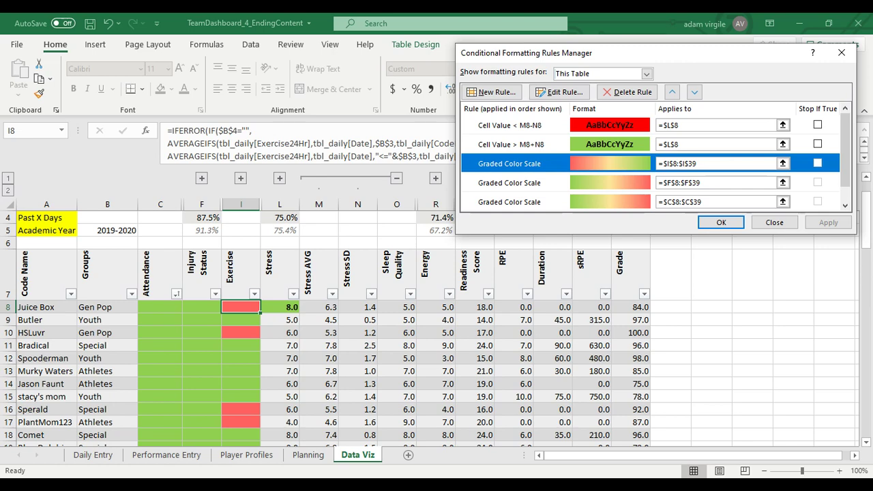
{"action": "left_click", "coordinate": [559, 92]}
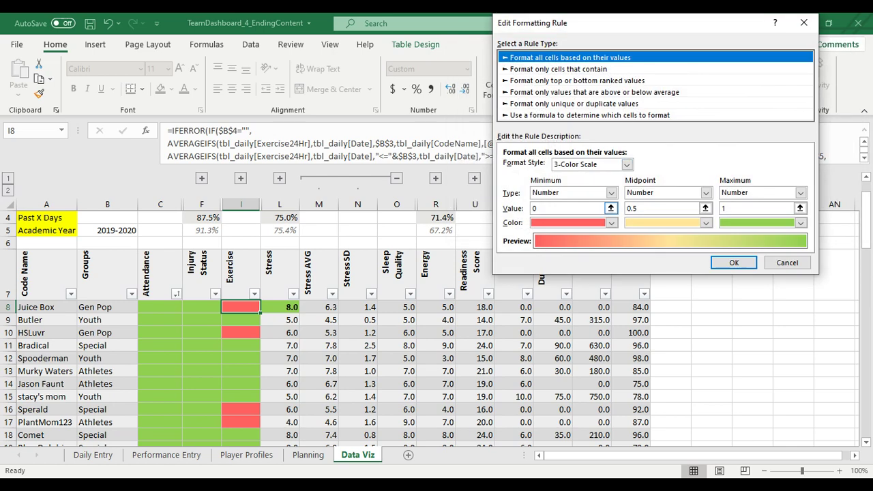
{"action": "left_click", "coordinate": [611, 223]}
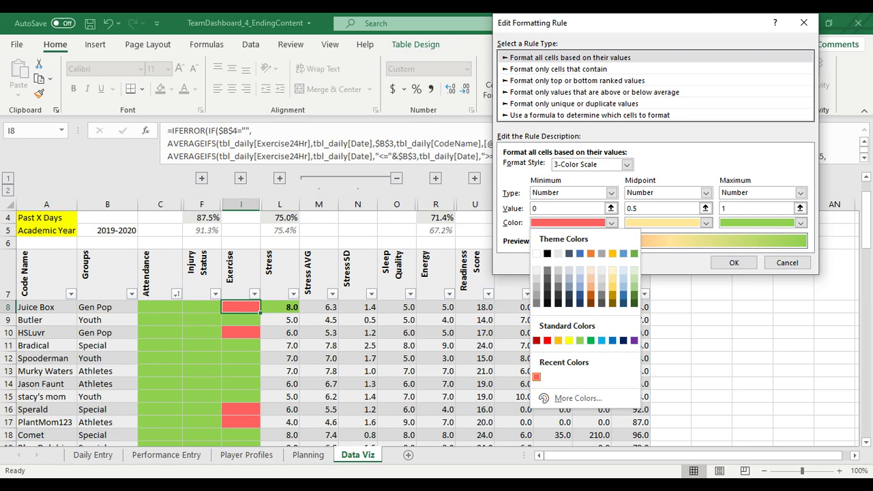
{"action": "left_click", "coordinate": [577, 398]}
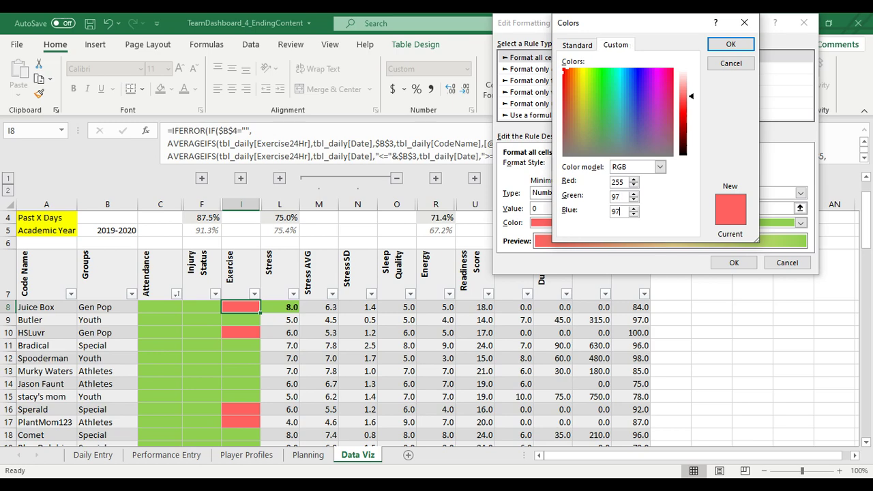
{"action": "left_click", "coordinate": [731, 44]}
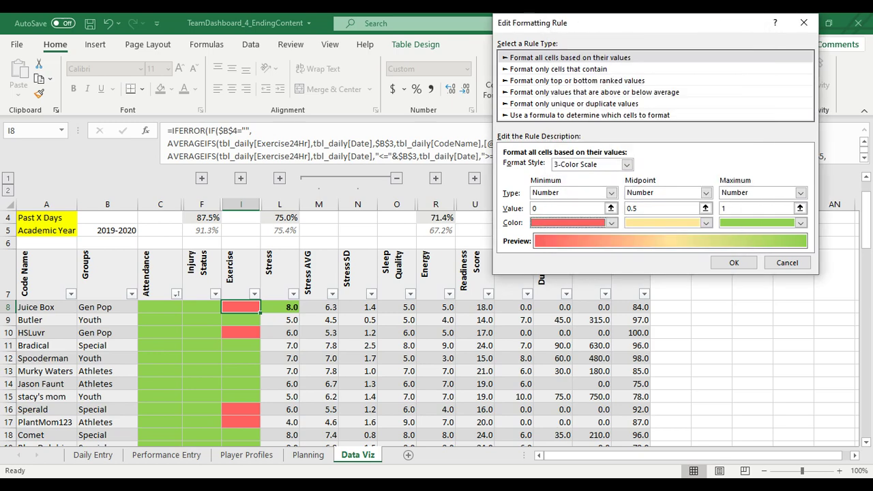
{"action": "left_click", "coordinate": [784, 267]}
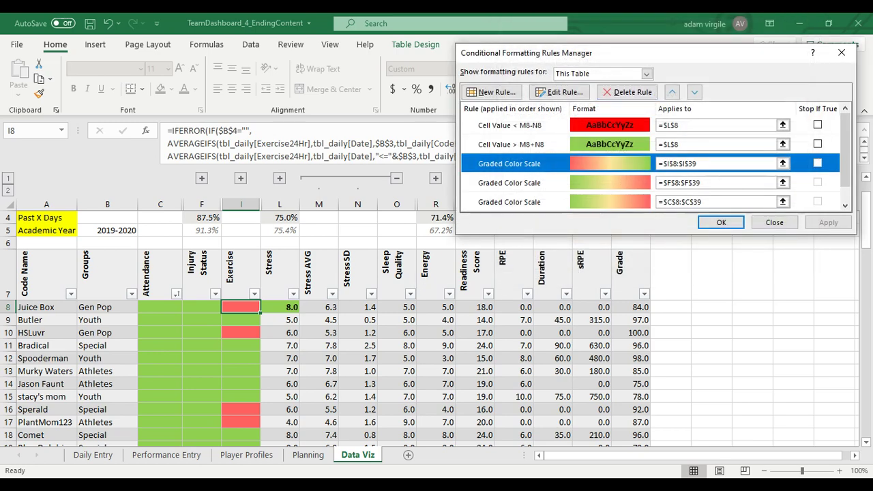
Change the less-than rule's fill to the custom color RGB 255, 97, 97 and apply the updated rules
{"action": "double_click", "coordinate": [597, 126]}
{"action": "left_click", "coordinate": [686, 216]}
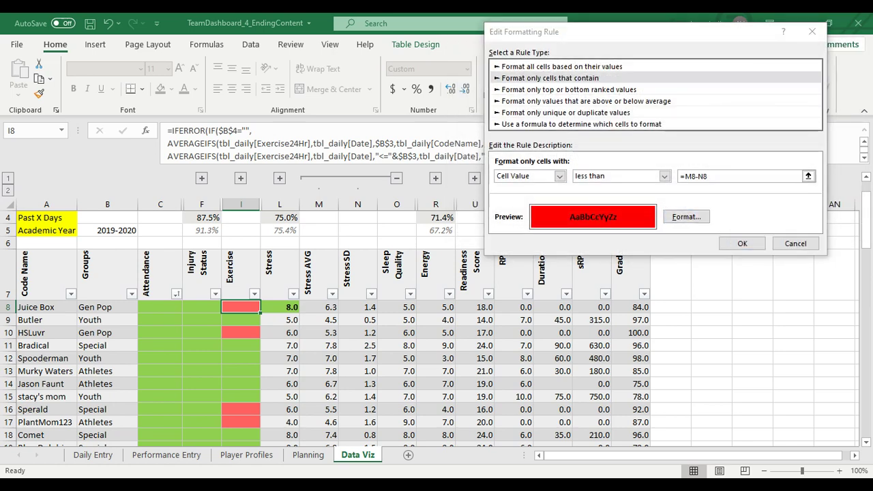
{"action": "left_click", "coordinate": [613, 45]}
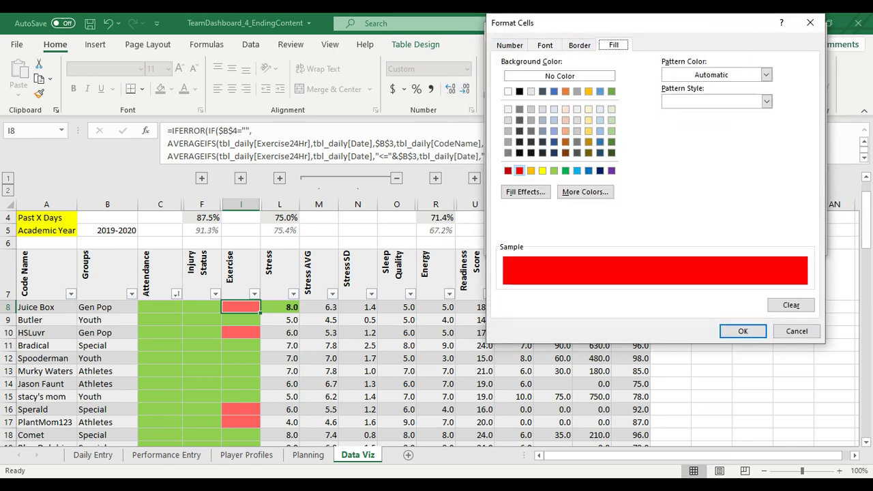
{"action": "left_click", "coordinate": [525, 192]}
{"action": "left_click", "coordinate": [585, 192]}
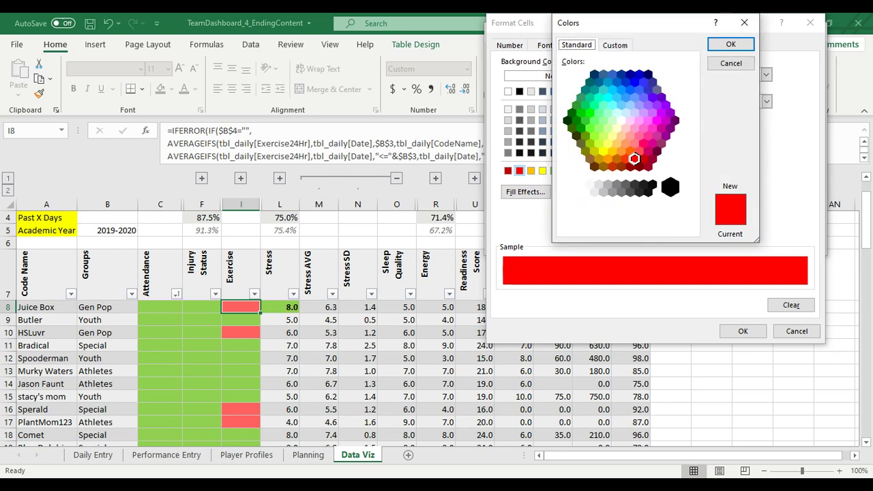
{"action": "left_click", "coordinate": [615, 44]}
{"action": "double_click", "coordinate": [614, 197]}
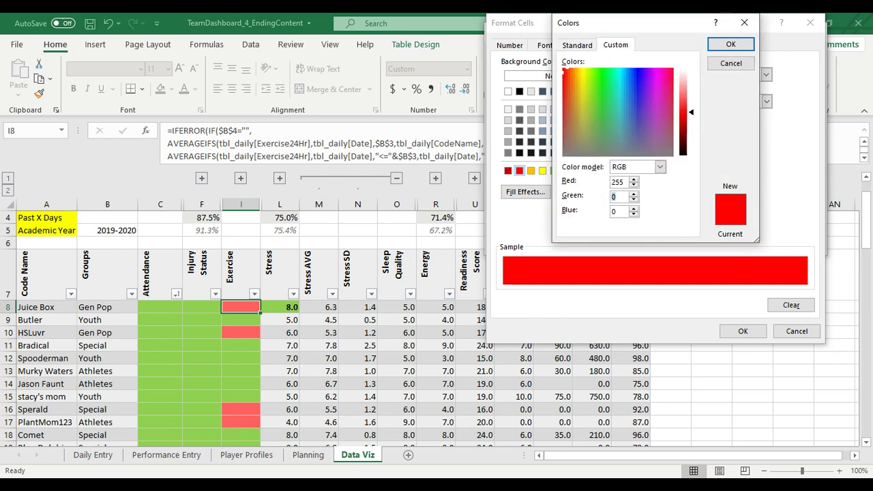
{"action": "type", "text": "97"}
{"action": "key", "text": "Tab"}
{"action": "type", "text": "97"}
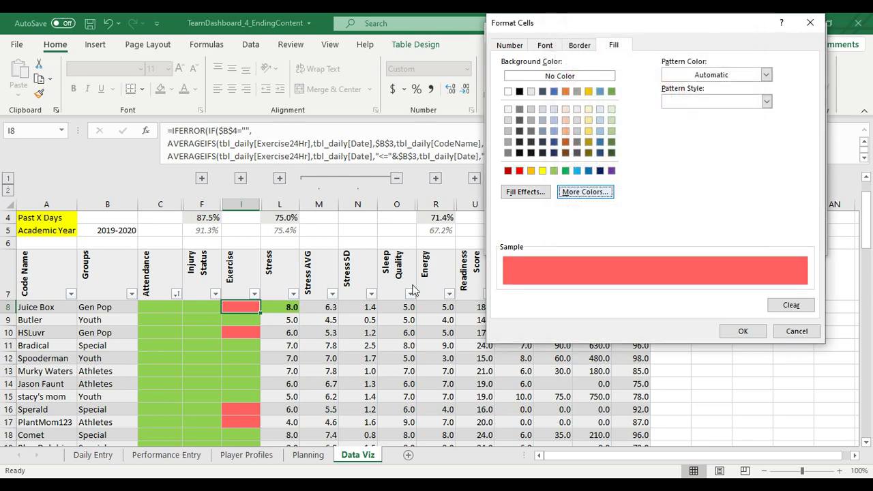
{"action": "key", "text": "Return"}
{"action": "left_click", "coordinate": [743, 331]}
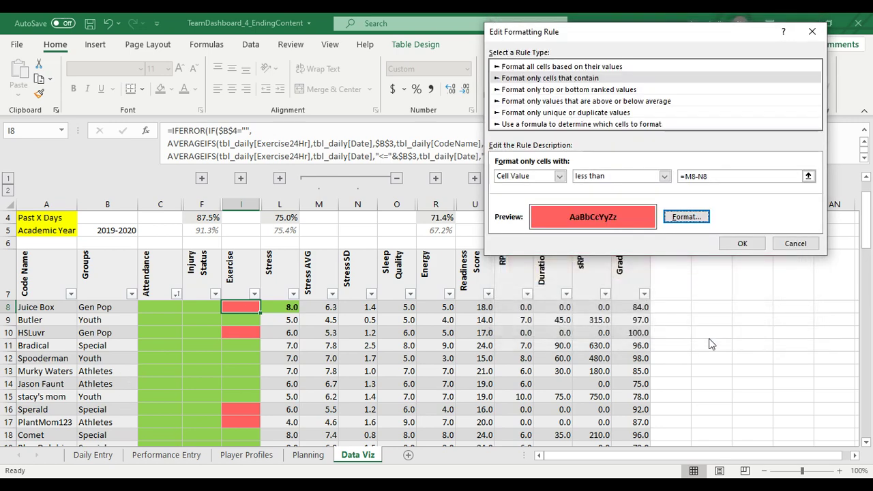
{"action": "left_click", "coordinate": [746, 244]}
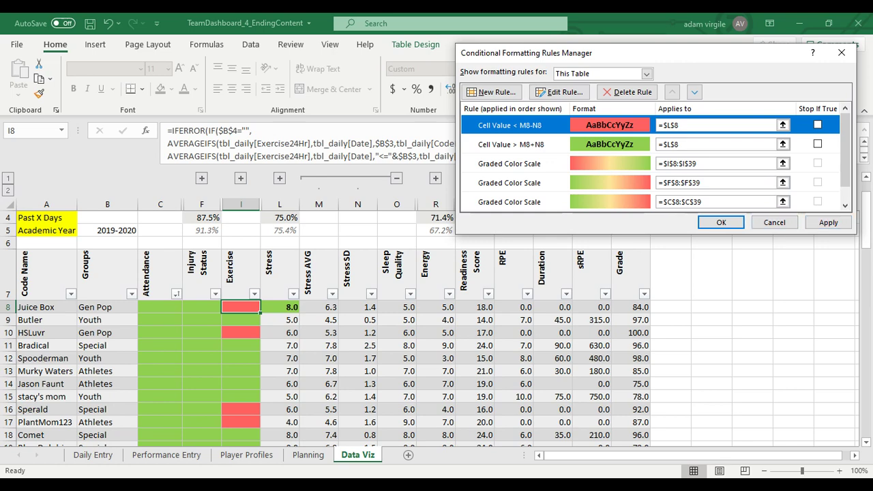
{"action": "left_click", "coordinate": [828, 223]}
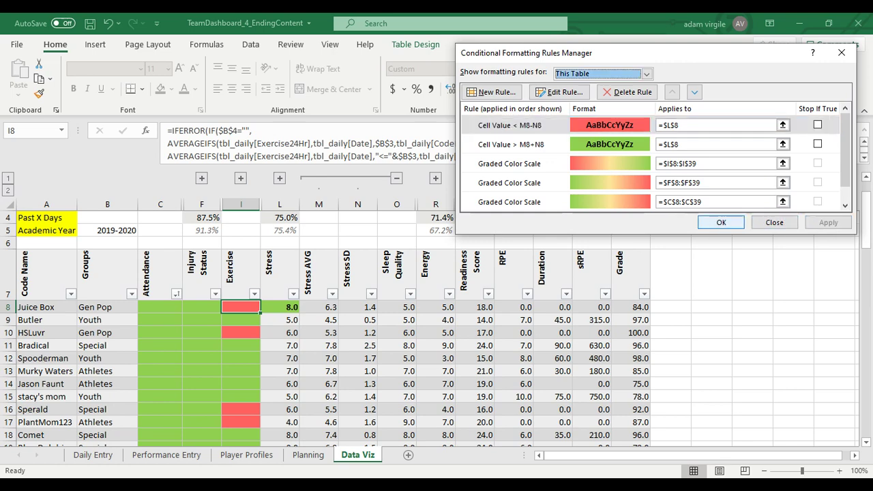
{"action": "left_click", "coordinate": [721, 223]}
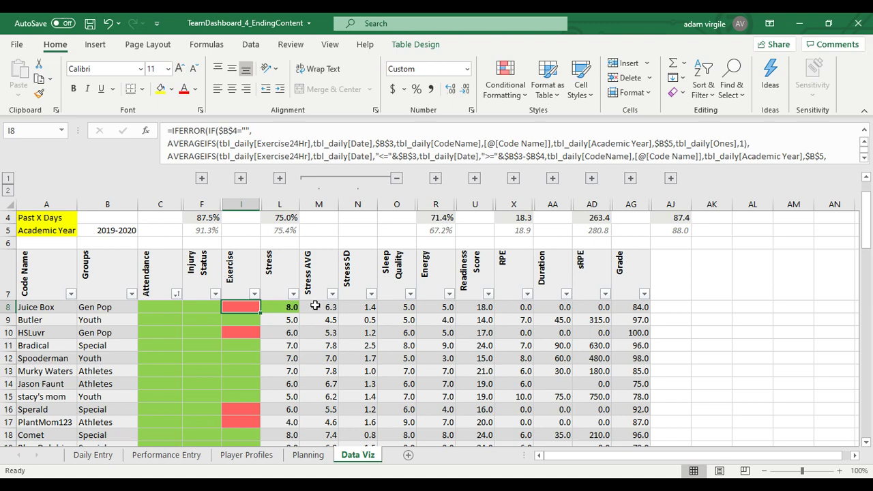
Try to paste only the formatting of L8 onto the remaining Stress cells, L9 to L39
{"action": "scroll", "coordinate": [479, 332], "scroll_direction": "up", "scroll_amount": 2}
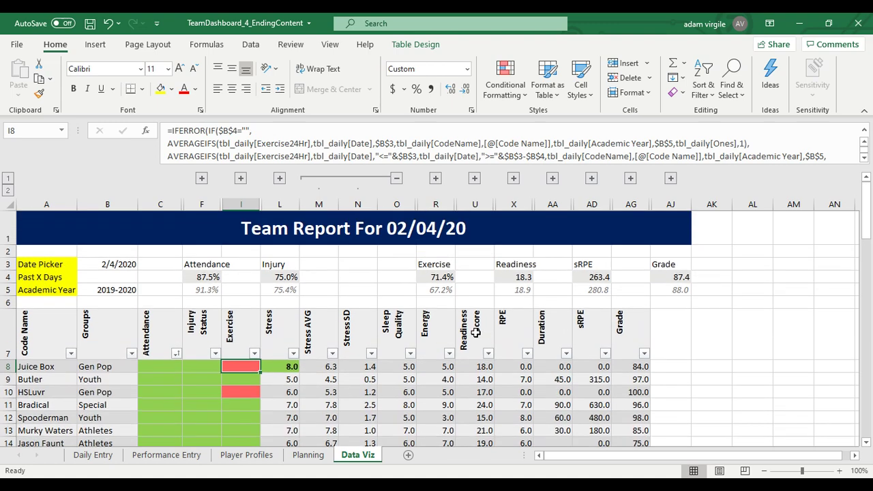
{"action": "scroll", "coordinate": [368, 354], "scroll_direction": "down", "scroll_amount": 5}
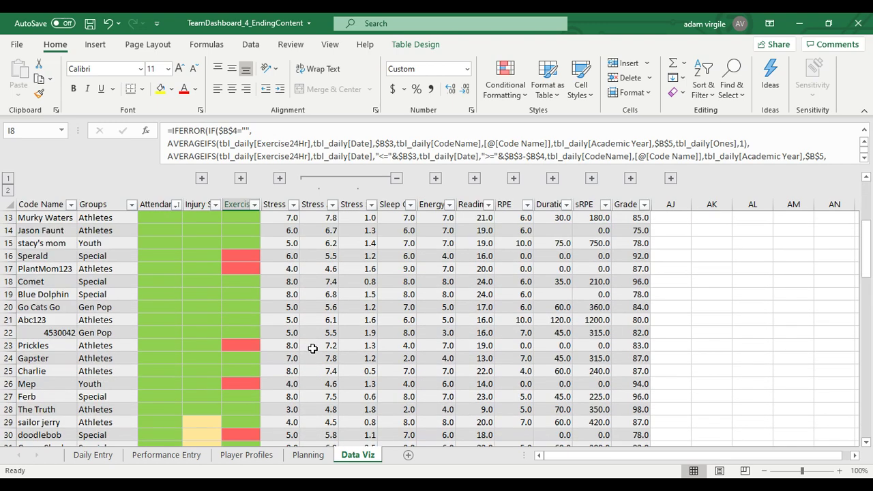
{"action": "scroll", "coordinate": [313, 348], "scroll_direction": "up", "scroll_amount": 2}
{"action": "scroll", "coordinate": [315, 349], "scroll_direction": "down", "scroll_amount": 6}
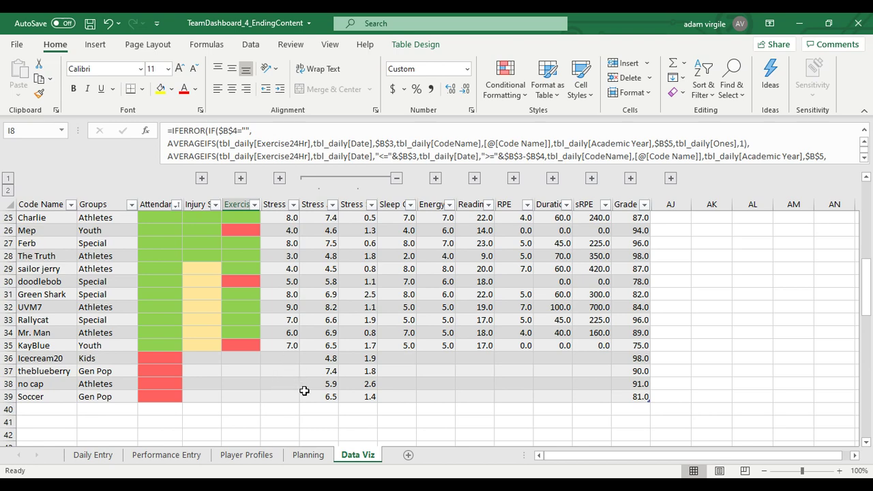
{"action": "scroll", "coordinate": [300, 388], "scroll_direction": "up", "scroll_amount": 6}
{"action": "left_click", "coordinate": [286, 268]}
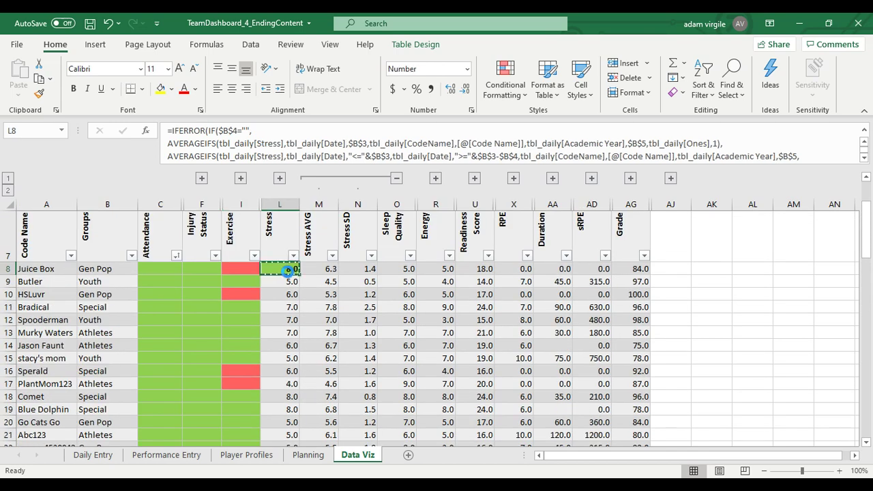
{"action": "key", "text": "ctrl+c"}
{"action": "left_click", "coordinate": [289, 281]}
{"action": "scroll", "coordinate": [292, 319], "scroll_direction": "down", "scroll_amount": 7}
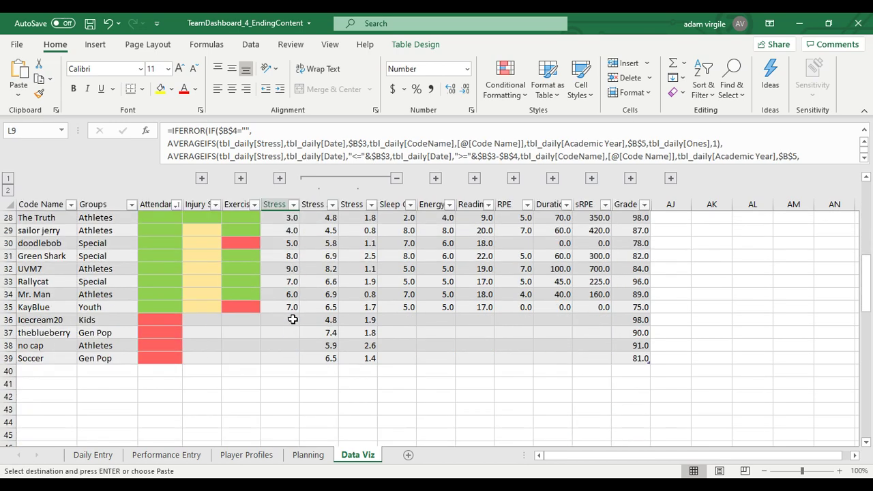
{"action": "left_click", "coordinate": [288, 358], "text": "shift"}
{"action": "right_click", "coordinate": [288, 329]}
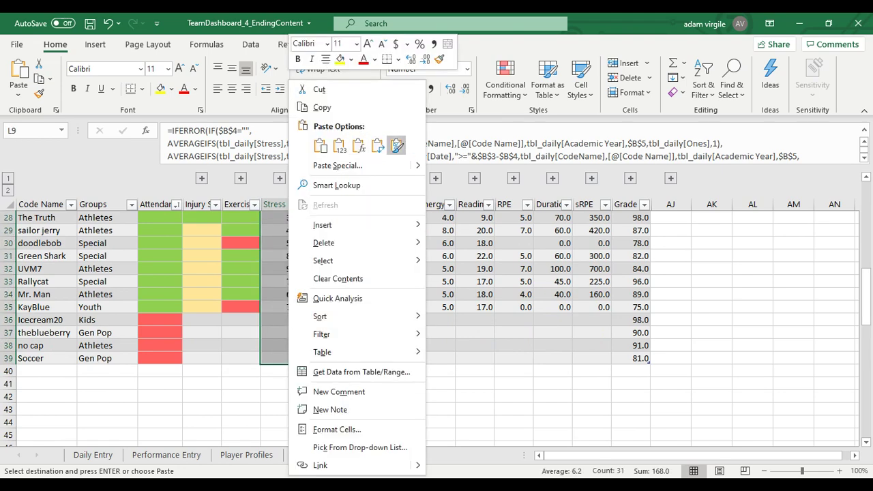
{"action": "left_click", "coordinate": [397, 145]}
Check the pasted formatting down the Stress column, including the blank rows, and undo the paste
{"action": "scroll", "coordinate": [307, 396], "scroll_direction": "down", "scroll_amount": 3}
{"action": "scroll", "coordinate": [307, 396], "scroll_direction": "down", "scroll_amount": 7}
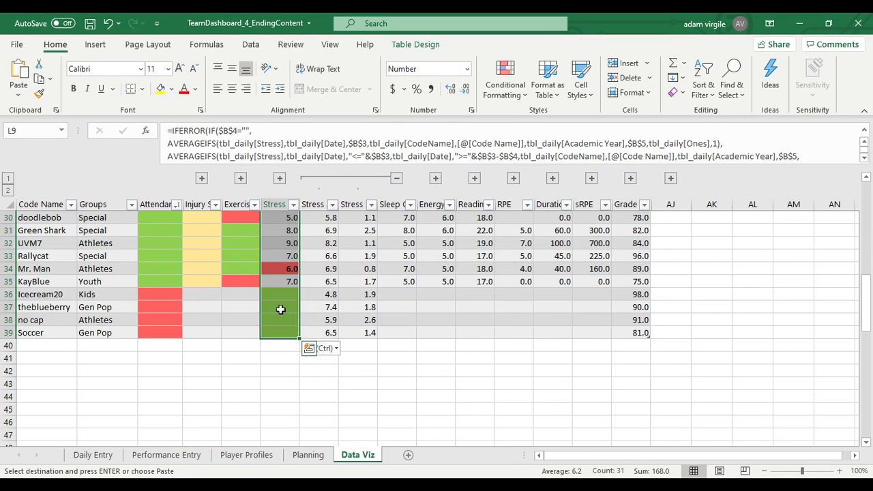
{"action": "scroll", "coordinate": [308, 318], "scroll_direction": "up", "scroll_amount": 9}
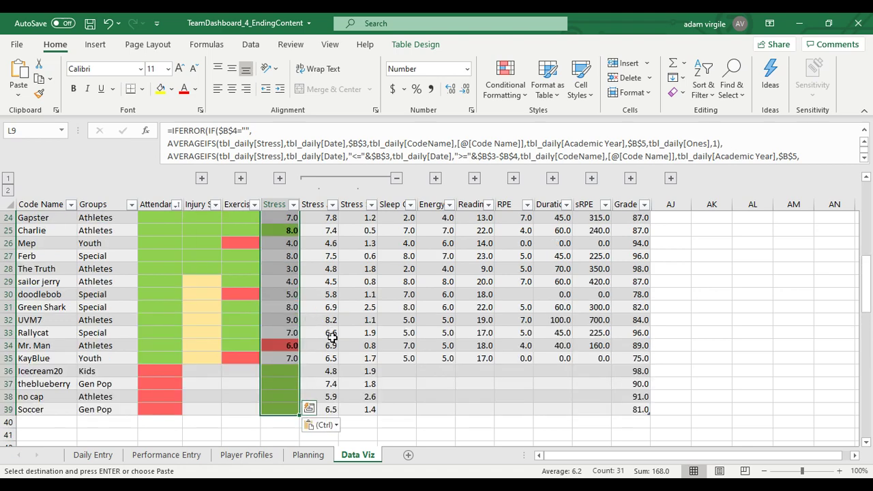
{"action": "left_click", "coordinate": [108, 26]}
{"action": "scroll", "coordinate": [349, 328], "scroll_direction": "down", "scroll_amount": 5}
{"action": "scroll", "coordinate": [345, 382], "scroll_direction": "up", "scroll_amount": 5}
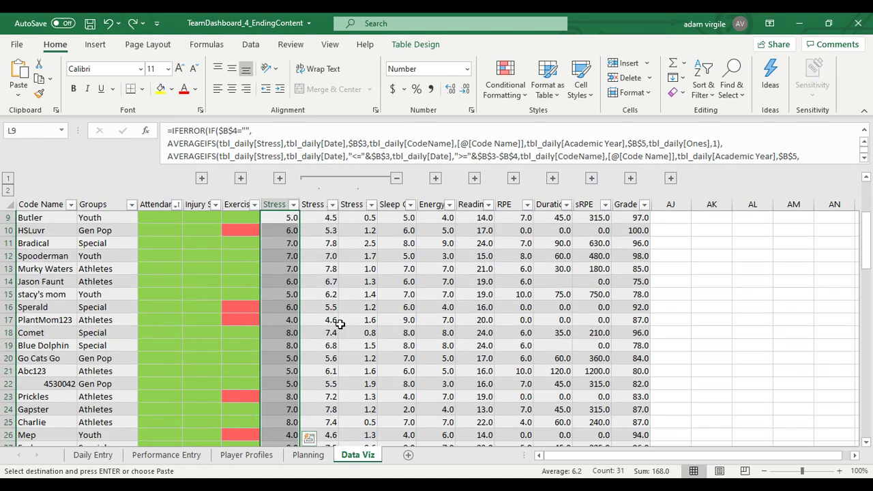
Add a conditional formatting rule to Stress cell L8 that targets blank cells and sets no format
{"action": "left_click", "coordinate": [289, 320]}
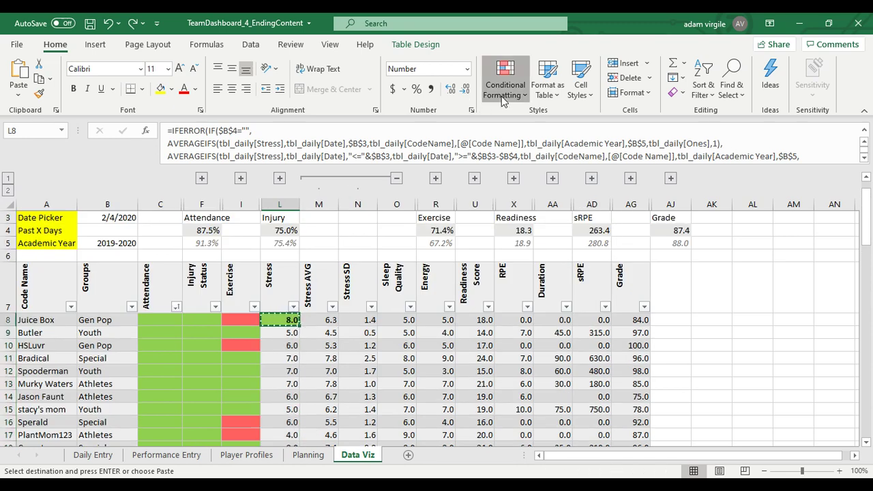
{"action": "left_click", "coordinate": [506, 78]}
{"action": "left_click", "coordinate": [525, 270]}
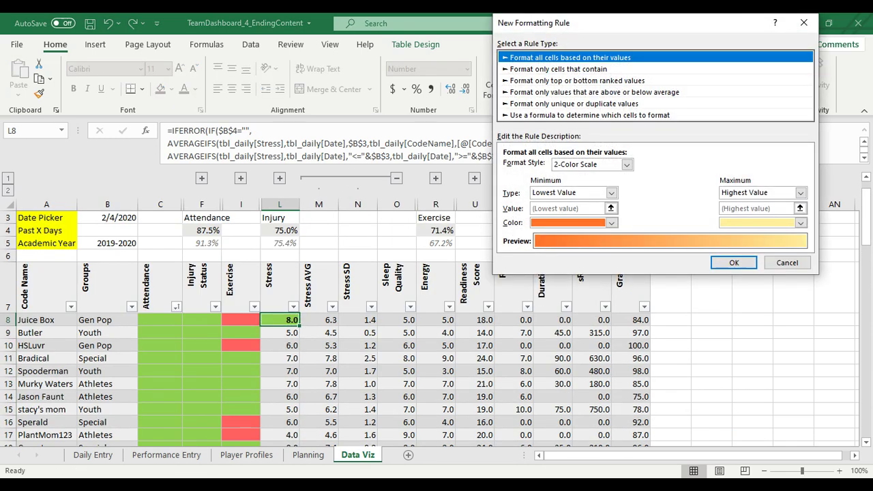
{"action": "left_click", "coordinate": [558, 69]}
{"action": "left_click", "coordinate": [567, 167]}
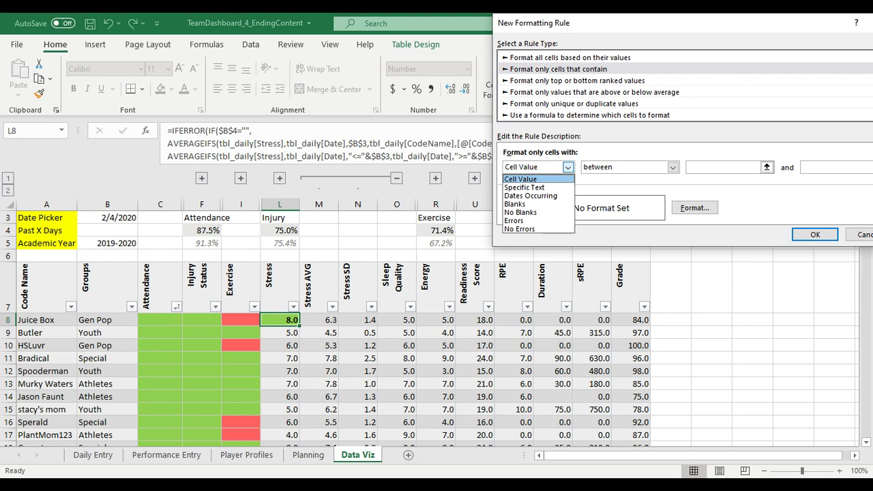
{"action": "key", "text": "Up"}
{"action": "key", "text": "Up"}
{"action": "key", "text": "Up"}
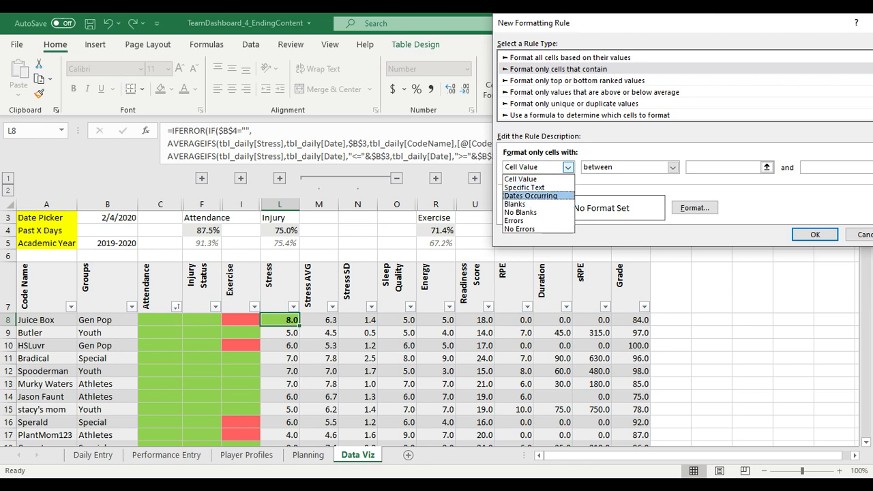
{"action": "key", "text": "Down"}
{"action": "key", "text": "Down"}
{"action": "key", "text": "Down"}
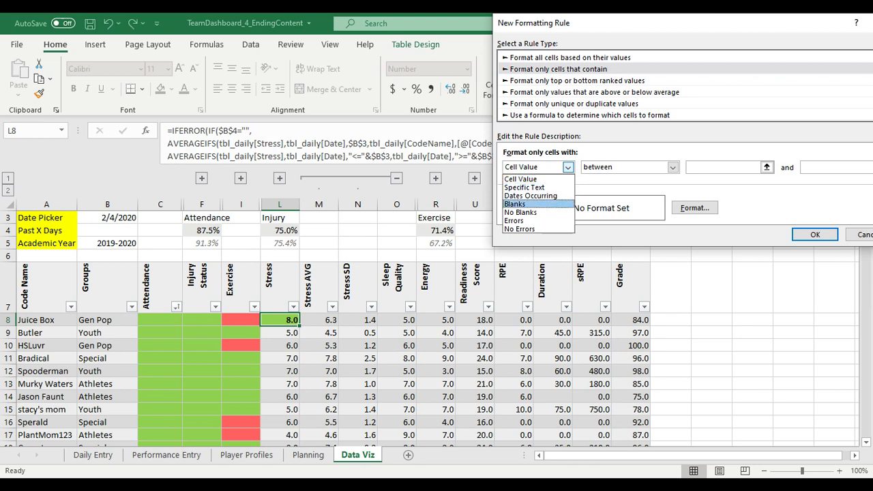
{"action": "key", "text": "Return"}
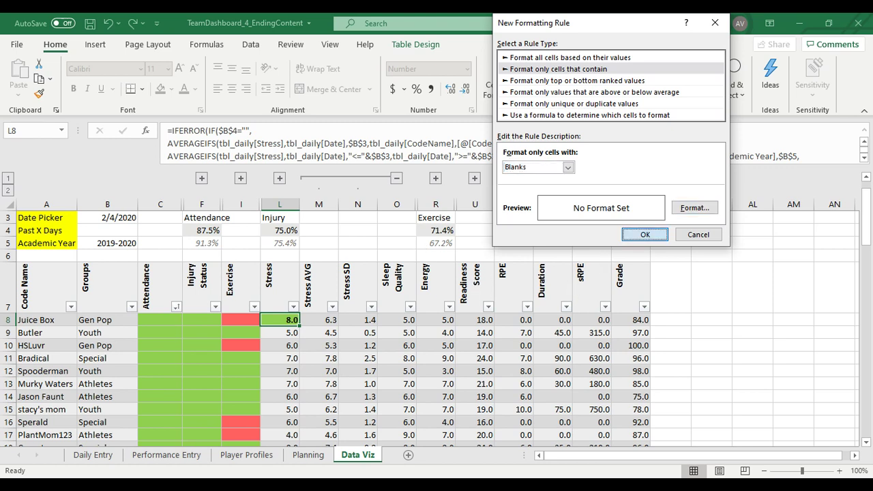
{"action": "left_click", "coordinate": [638, 234]}
Enable Stop If True on L8's blank-cell rule and apply the updated rules
{"action": "left_click", "coordinate": [516, 101]}
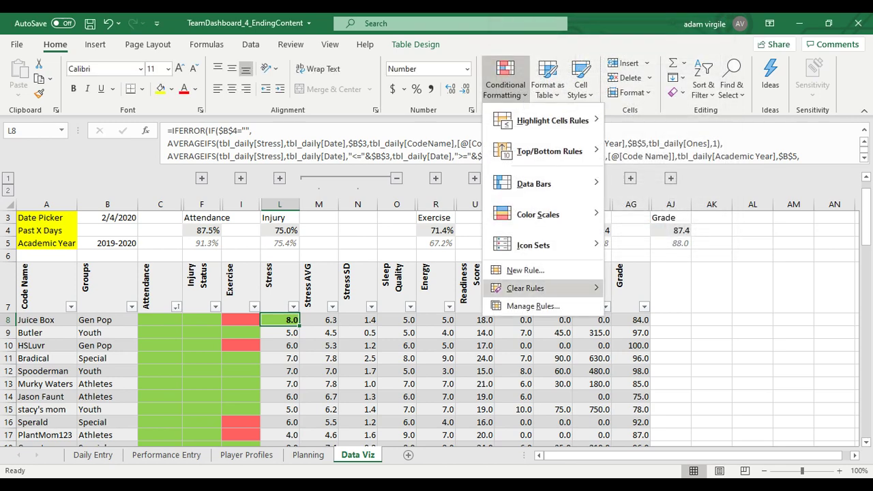
{"action": "left_click", "coordinate": [532, 306]}
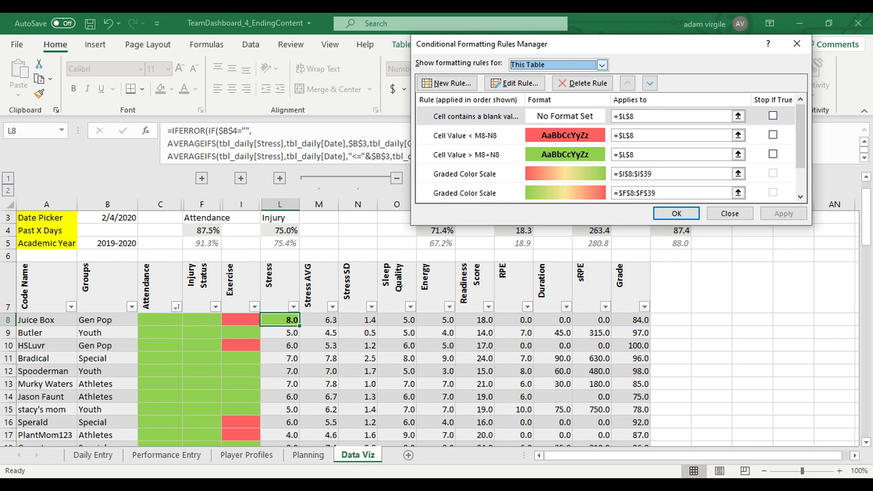
{"action": "left_click", "coordinate": [601, 65]}
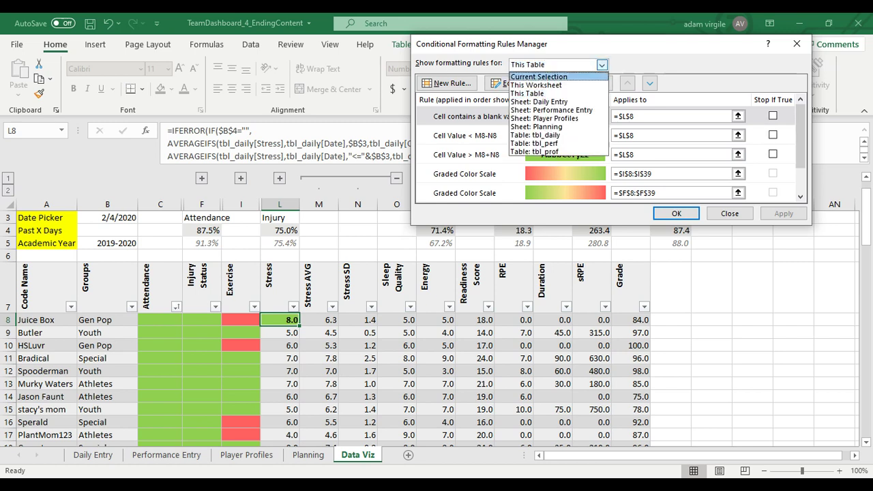
{"action": "left_click", "coordinate": [539, 77]}
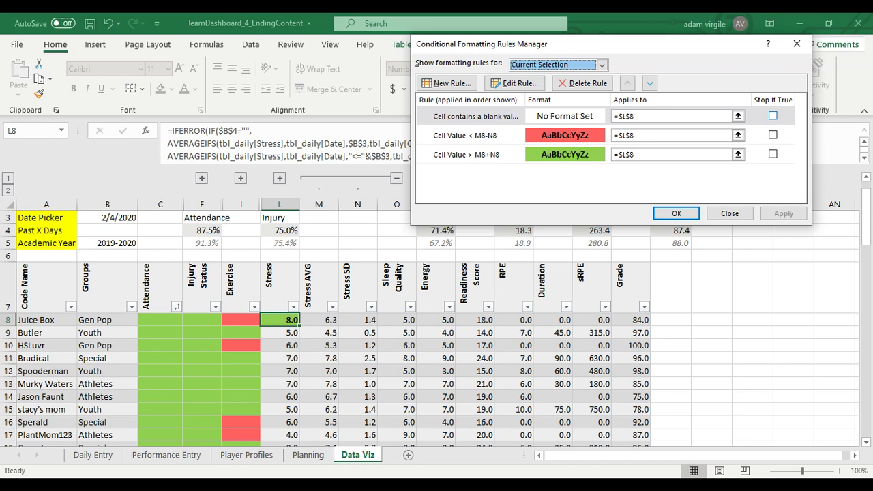
{"action": "left_click", "coordinate": [772, 116]}
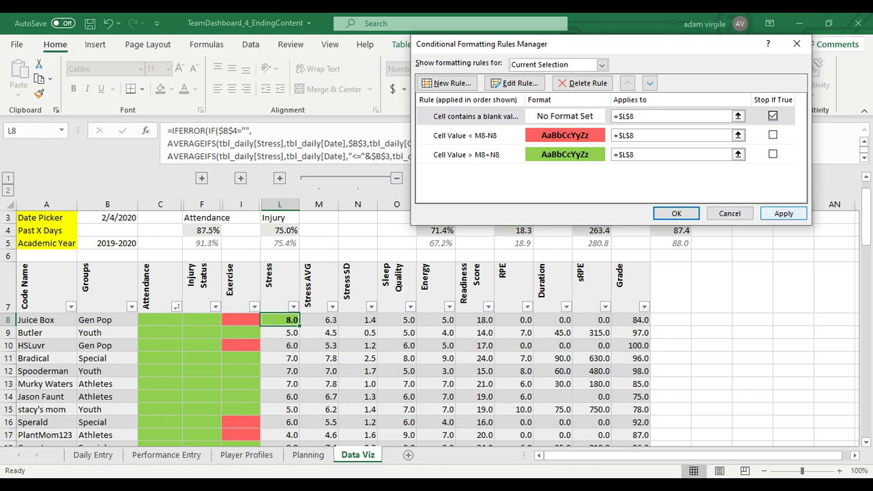
{"action": "left_click", "coordinate": [783, 213]}
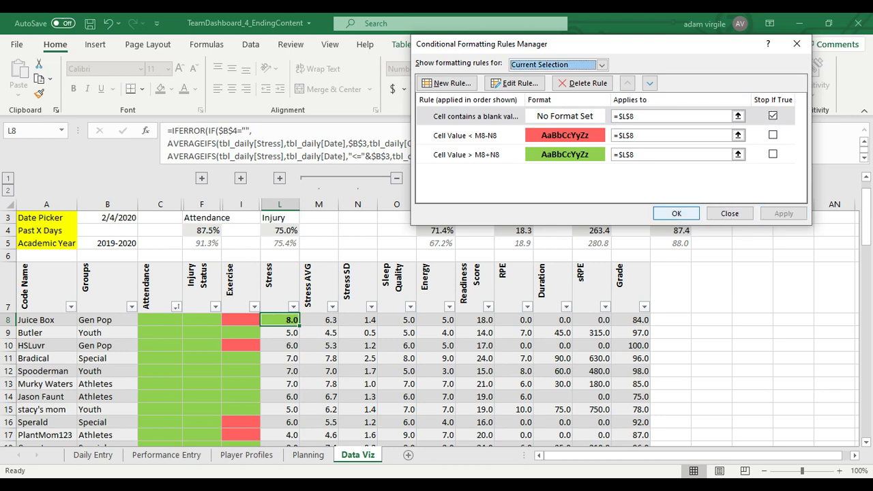
{"action": "key", "text": "Return"}
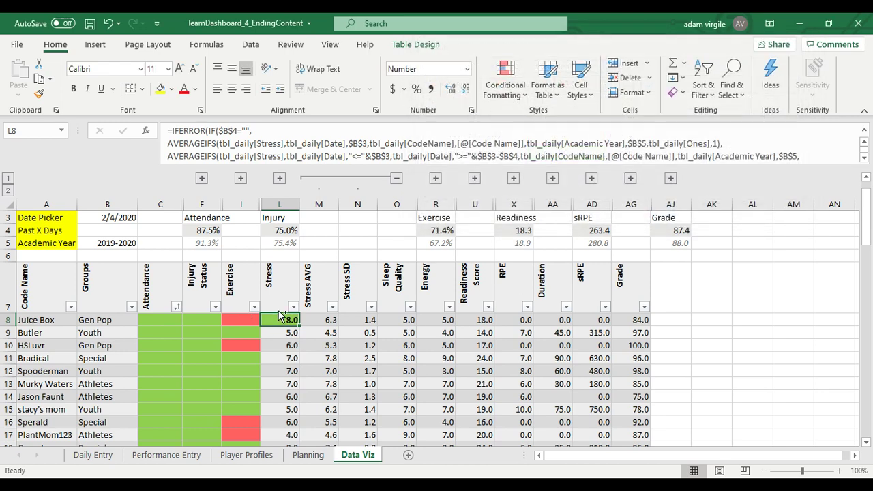
Copy L8 and paste only its formatting onto the whole Stress column, L8 to L39
{"action": "key", "text": "ctrl+c"}
{"action": "left_click_drag", "start_coordinate": [280, 315], "coordinate": [290, 370]}
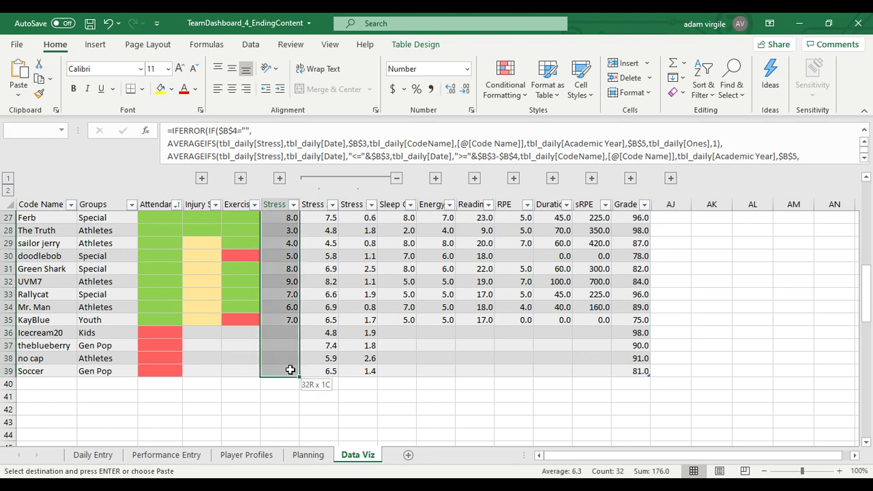
{"action": "right_click", "coordinate": [290, 369]}
{"action": "left_click", "coordinate": [404, 145]}
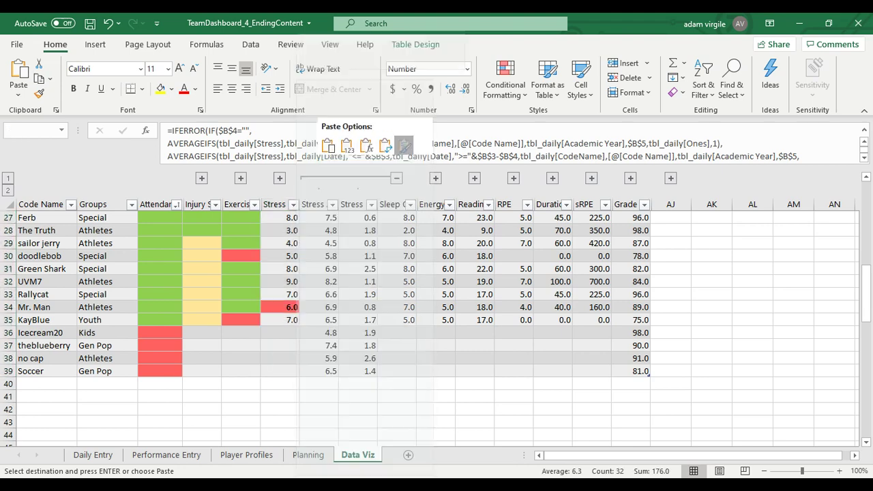
{"action": "scroll", "coordinate": [309, 337], "scroll_direction": "up", "scroll_amount": 8}
{"action": "scroll", "coordinate": [309, 337], "scroll_direction": "down", "scroll_amount": 9}
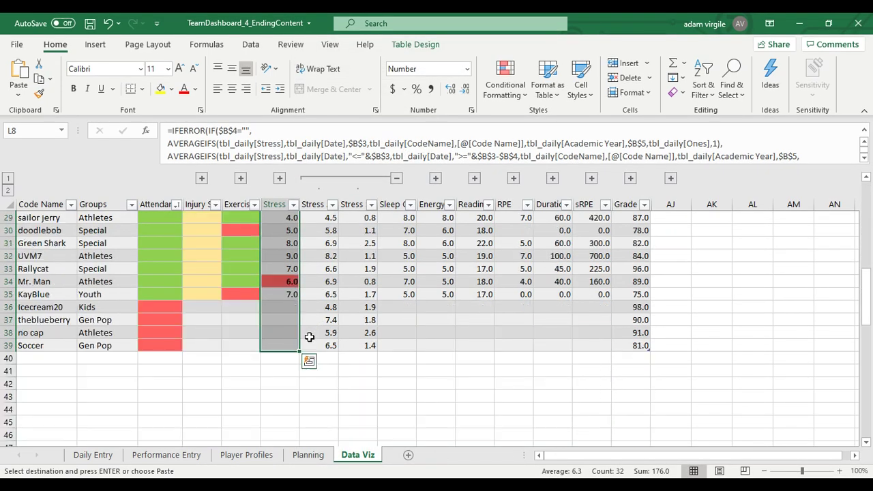
{"action": "scroll", "coordinate": [286, 340], "scroll_direction": "up", "scroll_amount": 10}
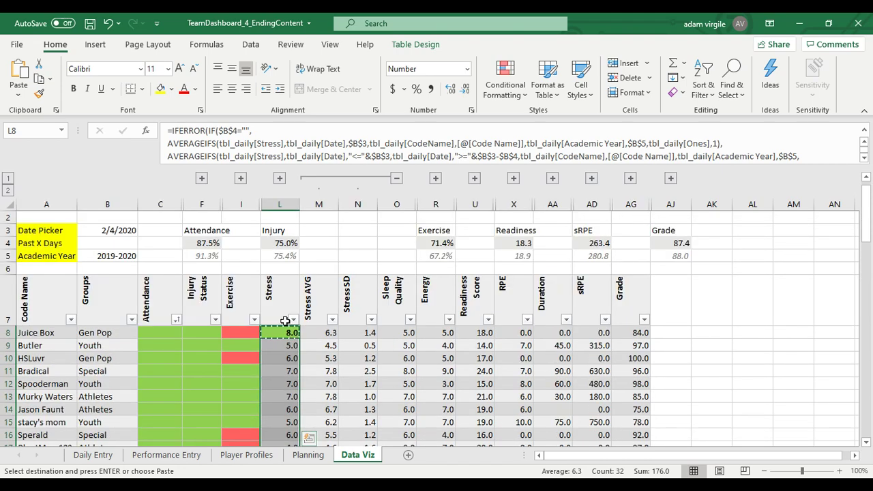
Check the highlighted Stress values in rows 34 and 25 against their Stress AVG and Stress SD cells
{"action": "left_click", "coordinate": [291, 346]}
{"action": "scroll", "coordinate": [292, 355], "scroll_direction": "down", "scroll_amount": 5}
{"action": "scroll", "coordinate": [292, 367], "scroll_direction": "down", "scroll_amount": 2}
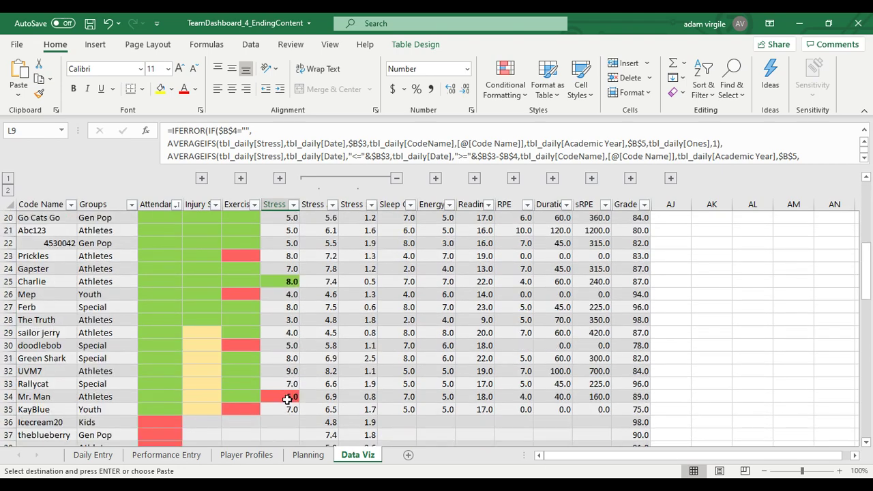
{"action": "left_click", "coordinate": [288, 399]}
{"action": "left_click", "coordinate": [326, 398]}
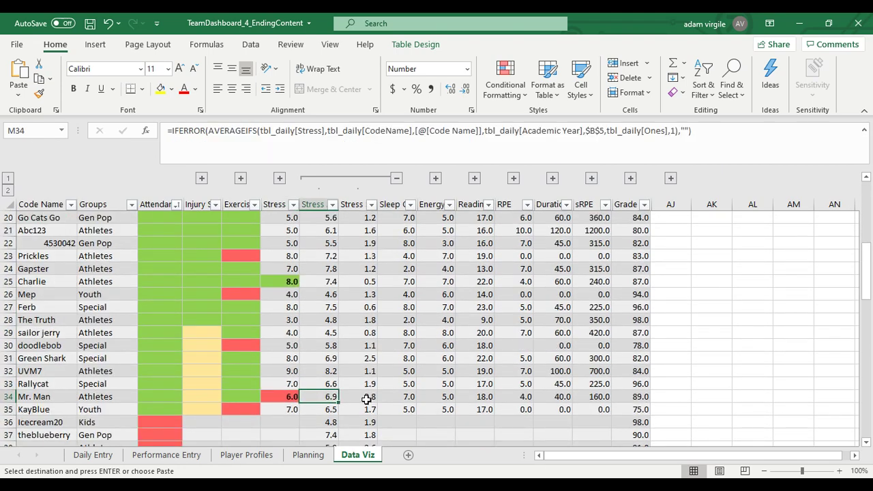
{"action": "left_click", "coordinate": [360, 399]}
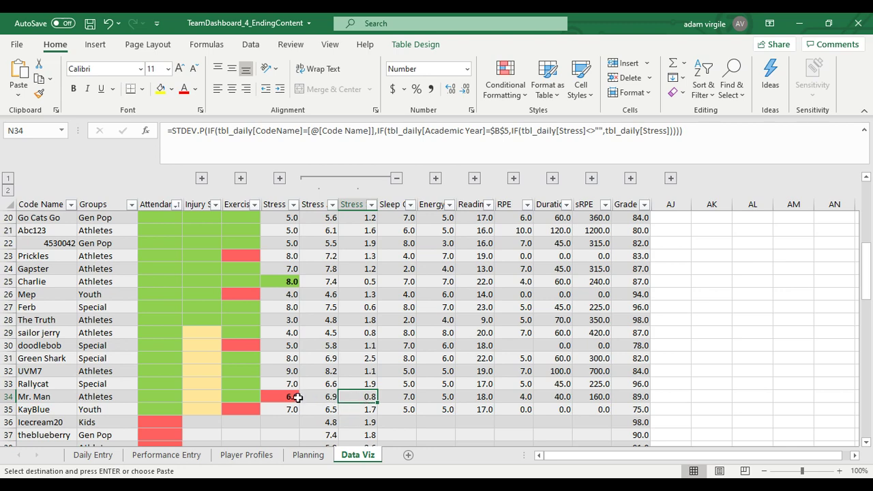
{"action": "left_click", "coordinate": [291, 399]}
{"action": "scroll", "coordinate": [345, 417], "scroll_direction": "up", "scroll_amount": 1}
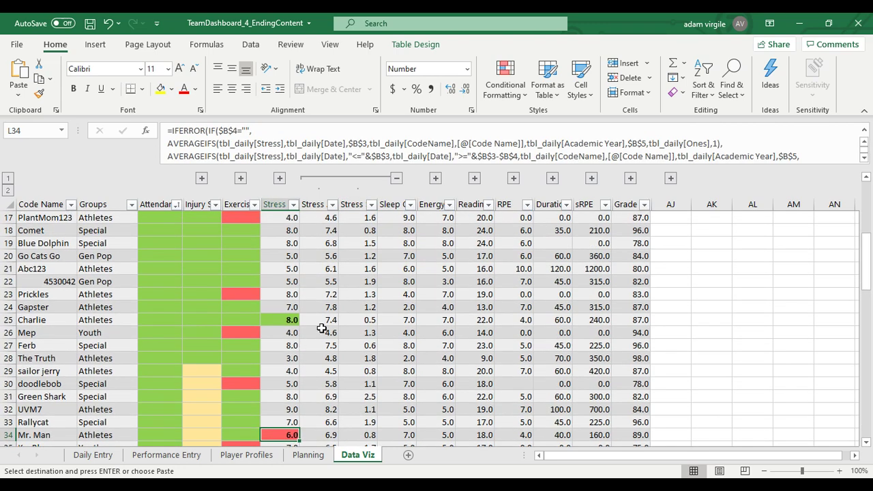
{"action": "left_click", "coordinate": [334, 323]}
{"action": "left_click", "coordinate": [368, 323]}
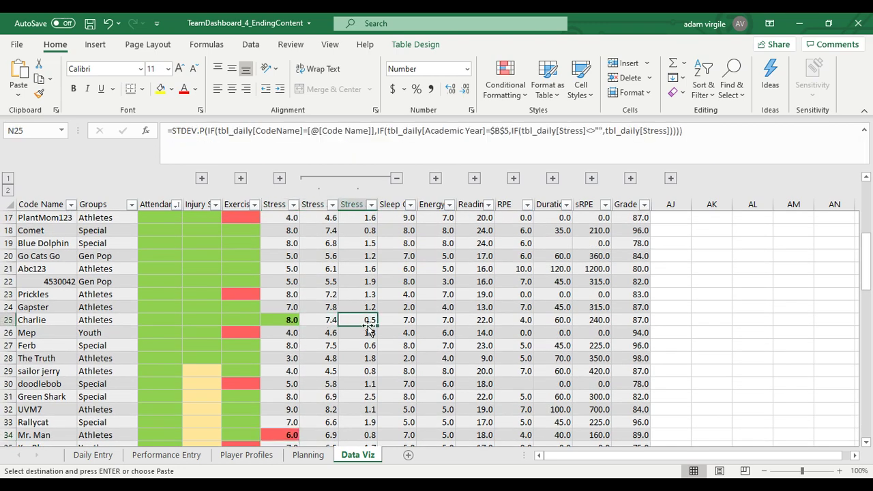
{"action": "left_click", "coordinate": [297, 322]}
{"action": "scroll", "coordinate": [293, 341], "scroll_direction": "up", "scroll_amount": 6}
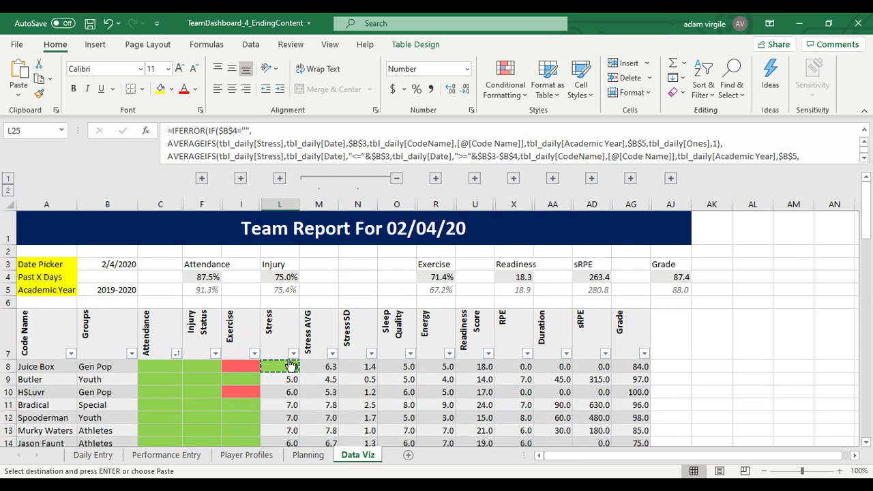
Review which conditional formatting rules and ranges apply to the Stress cells L8 to L39
{"action": "left_click_drag", "start_coordinate": [289, 366], "coordinate": [274, 437]}
{"action": "left_click", "coordinate": [514, 101]}
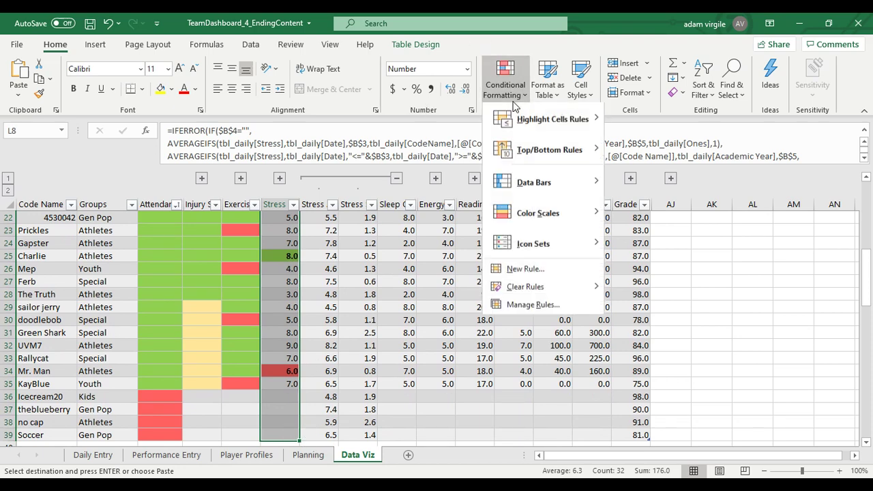
{"action": "left_click", "coordinate": [535, 305]}
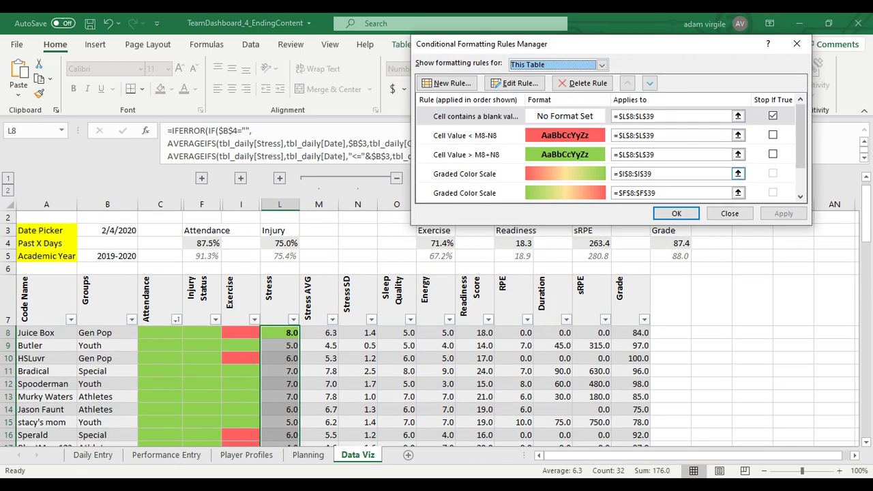
{"action": "left_click", "coordinate": [602, 65]}
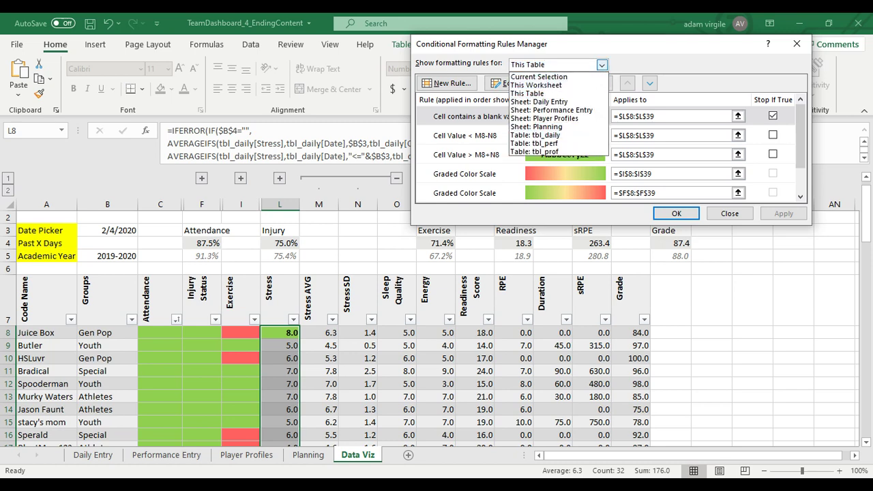
{"action": "left_click", "coordinate": [730, 214]}
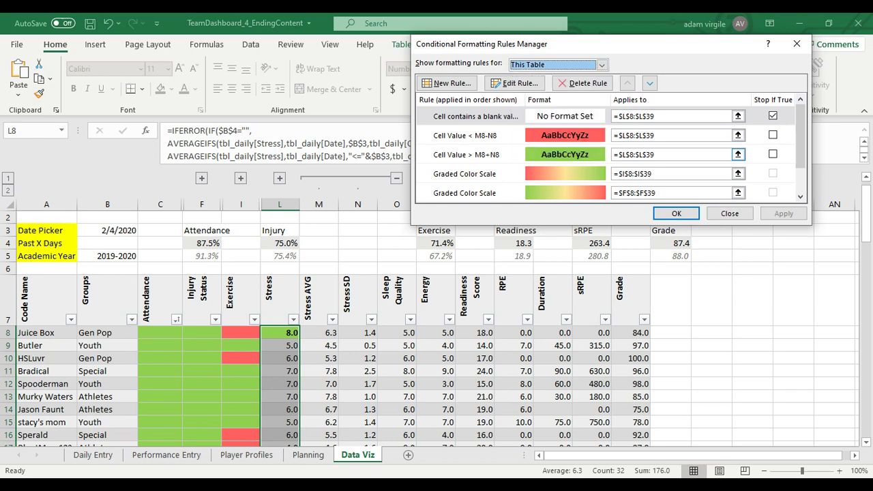
{"action": "left_click", "coordinate": [729, 213]}
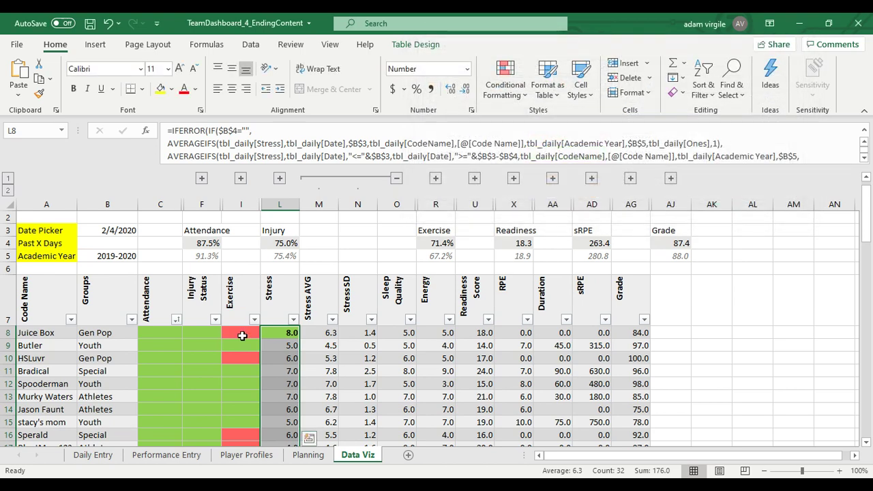
Collapse the grouped Stress AVG and Stress SD columns
{"action": "scroll", "coordinate": [304, 327], "scroll_direction": "down", "scroll_amount": 7}
{"action": "scroll", "coordinate": [315, 341], "scroll_direction": "up", "scroll_amount": 8}
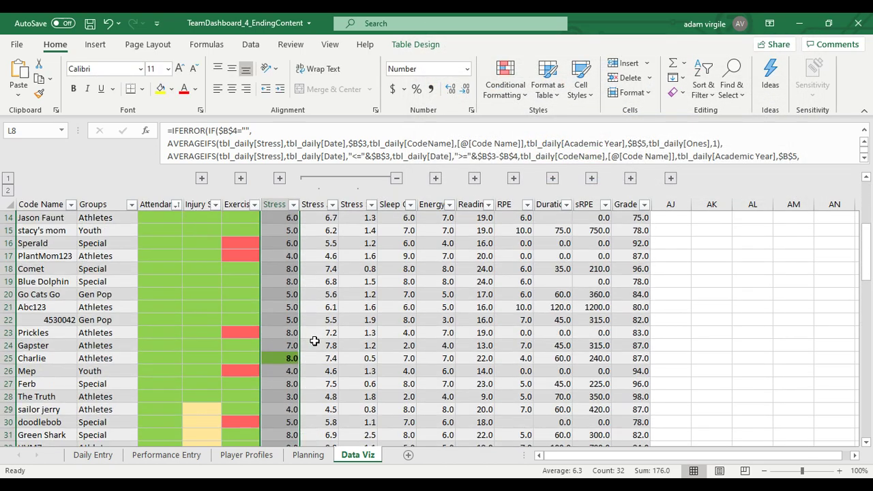
{"action": "left_click", "coordinate": [396, 178]}
Copy the Stress cells L8 to L39 and paste only their formatting onto the Sleep Quality column, starting at O8
{"action": "scroll", "coordinate": [344, 368], "scroll_direction": "down", "scroll_amount": 7}
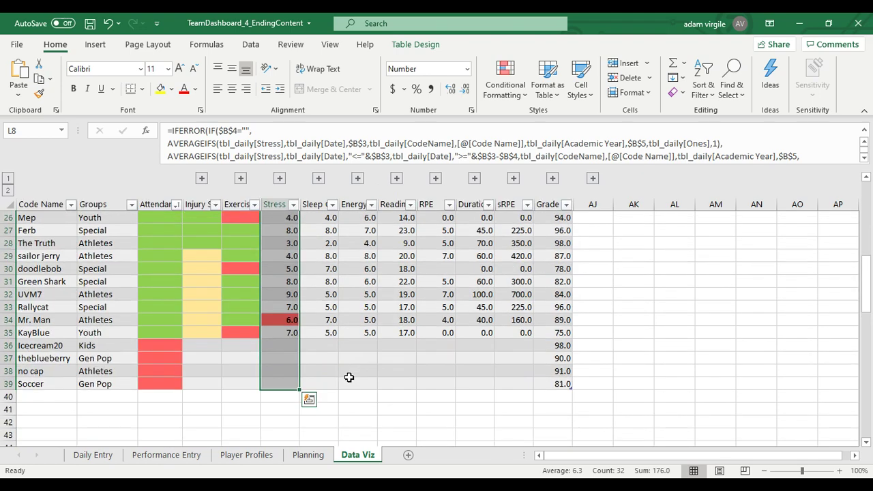
{"action": "key", "text": "ctrl+c"}
{"action": "scroll", "coordinate": [345, 376], "scroll_direction": "up", "scroll_amount": 9}
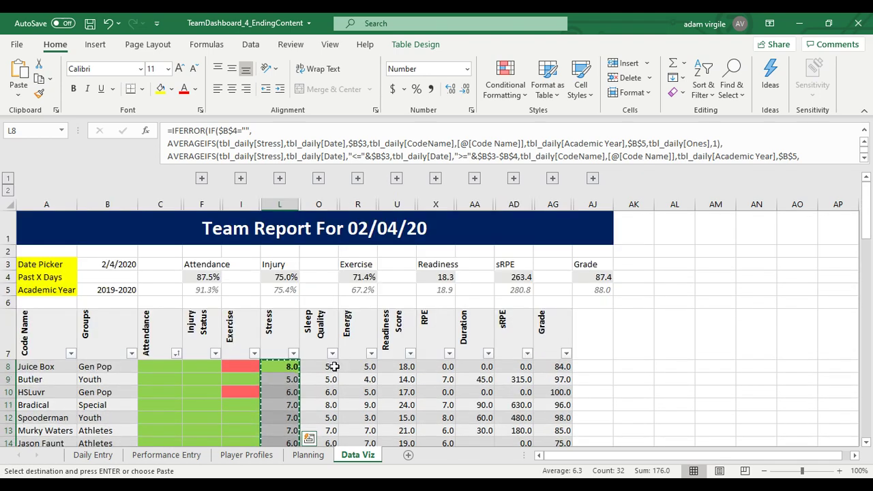
{"action": "left_click", "coordinate": [327, 366]}
{"action": "right_click", "coordinate": [328, 366]}
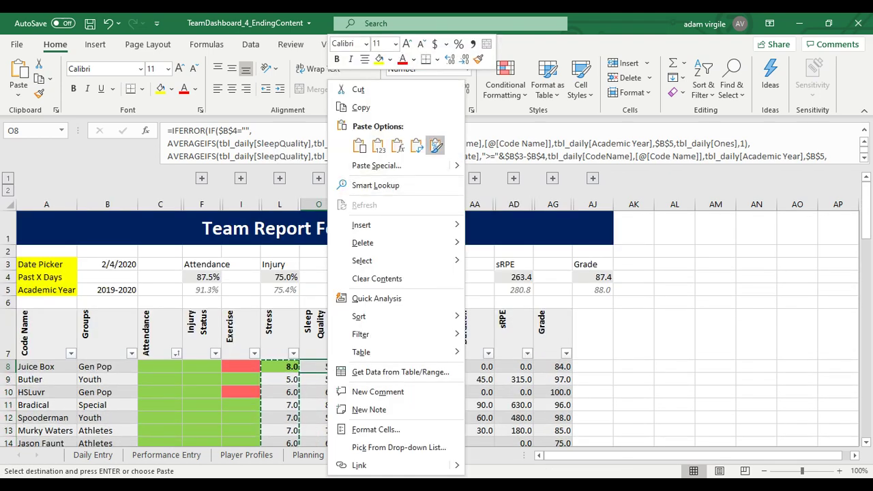
{"action": "left_click", "coordinate": [435, 145]}
{"action": "scroll", "coordinate": [409, 340], "scroll_direction": "down", "scroll_amount": 3}
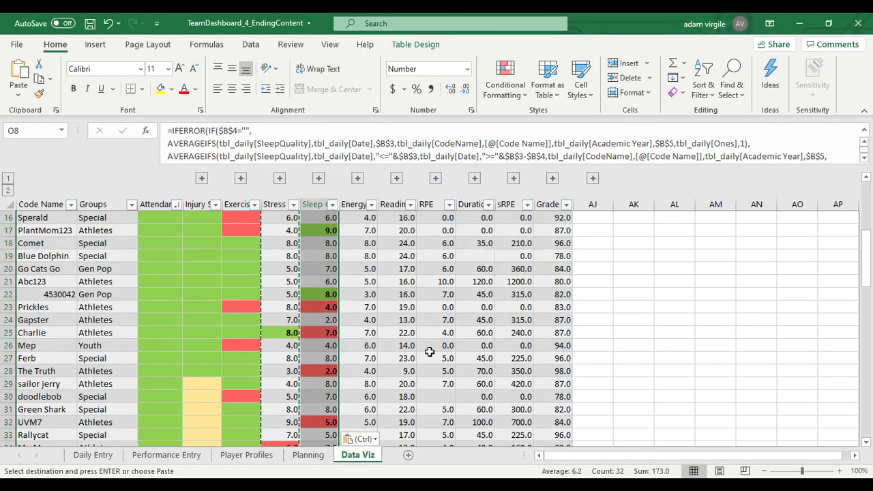
{"action": "scroll", "coordinate": [420, 352], "scroll_direction": "down", "scroll_amount": 4}
{"action": "scroll", "coordinate": [419, 351], "scroll_direction": "up", "scroll_amount": 7}
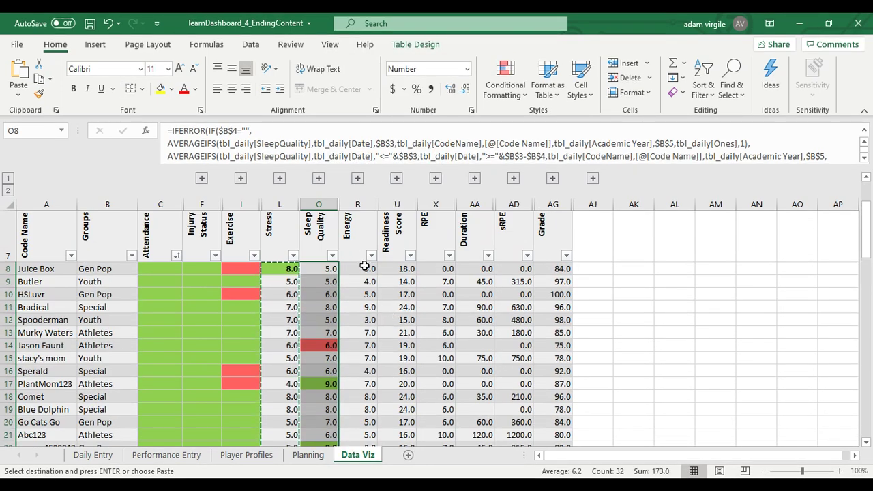
Paste only the copied Stress formatting onto the Energy column, from R8 down to the last table row
{"action": "left_click", "coordinate": [364, 269]}
{"action": "key", "text": "ctrl+shift+Down"}
{"action": "right_click", "coordinate": [364, 269]}
{"action": "left_click", "coordinate": [473, 146]}
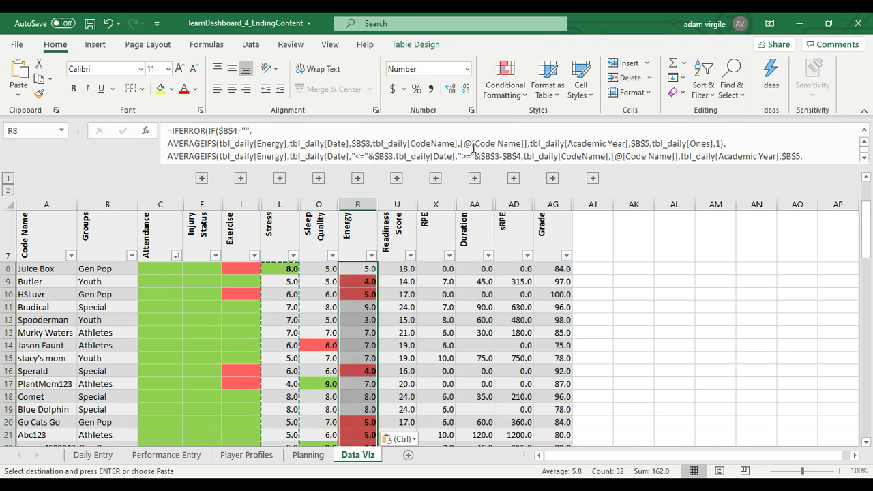
Paste only the copied Stress formatting onto the Readiness Score column, from U8 down to the last table row
{"action": "scroll", "coordinate": [447, 368], "scroll_direction": "down", "scroll_amount": 5}
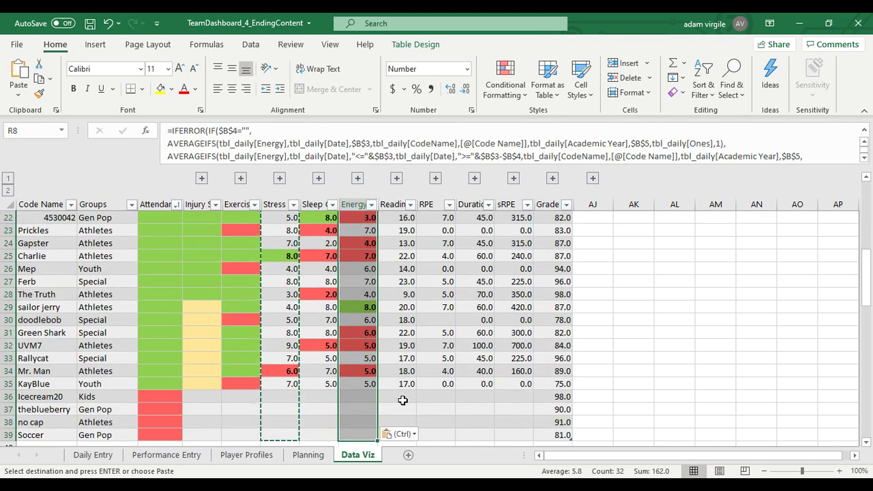
{"action": "scroll", "coordinate": [402, 401], "scroll_direction": "up", "scroll_amount": 5}
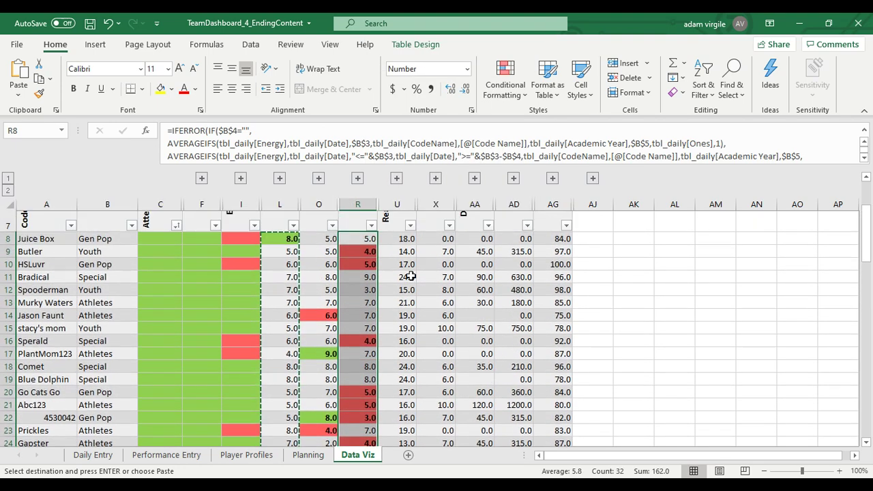
{"action": "scroll", "coordinate": [411, 275], "scroll_direction": "up", "scroll_amount": 1}
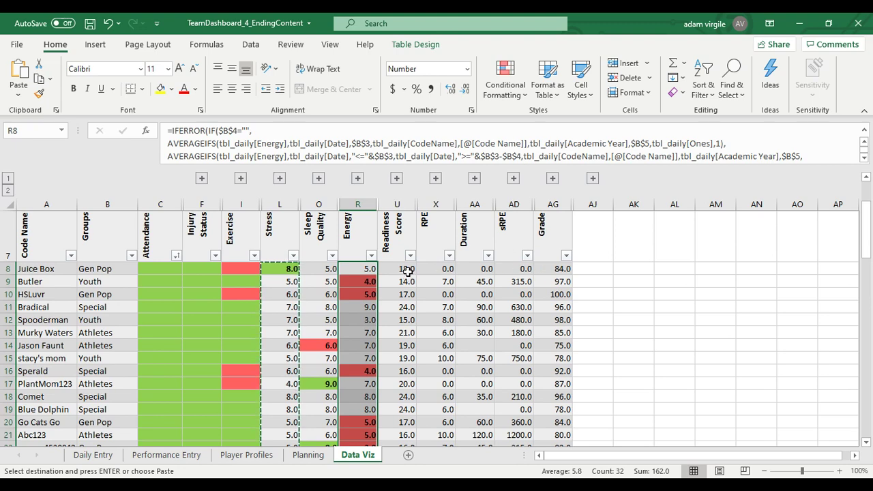
{"action": "left_click", "coordinate": [407, 270]}
{"action": "key", "text": "ctrl+space"}
{"action": "right_click", "coordinate": [407, 271]}
{"action": "left_click", "coordinate": [516, 145]}
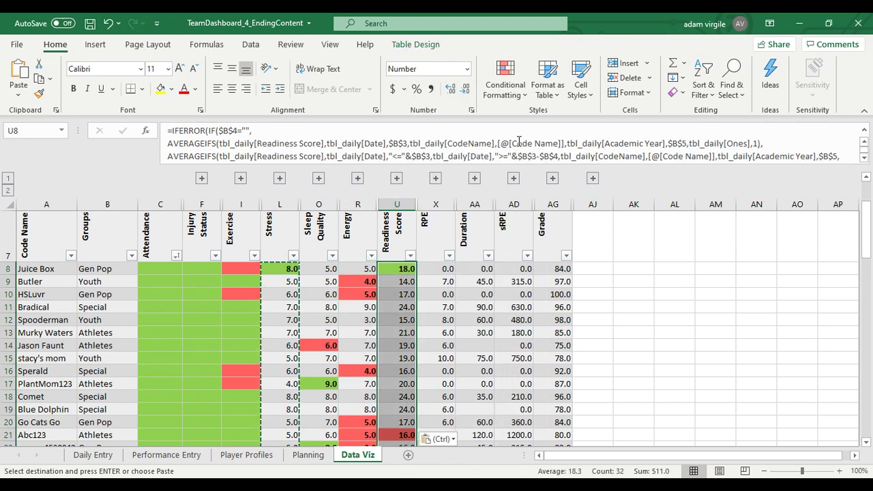
Paste only the copied Stress formatting onto the Grade column, starting at AG8, and clear the copy selection
{"action": "scroll", "coordinate": [470, 314], "scroll_direction": "down", "scroll_amount": 5}
{"action": "scroll", "coordinate": [496, 335], "scroll_direction": "up", "scroll_amount": 2}
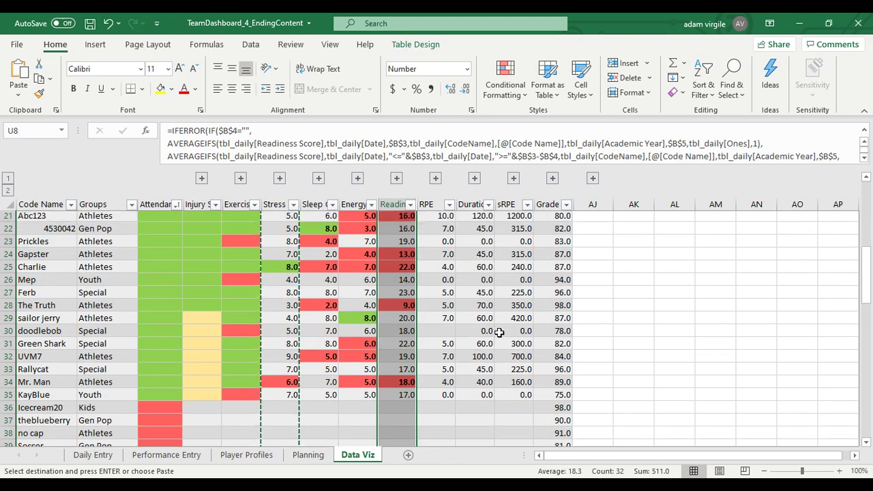
{"action": "scroll", "coordinate": [454, 339], "scroll_direction": "up", "scroll_amount": 5}
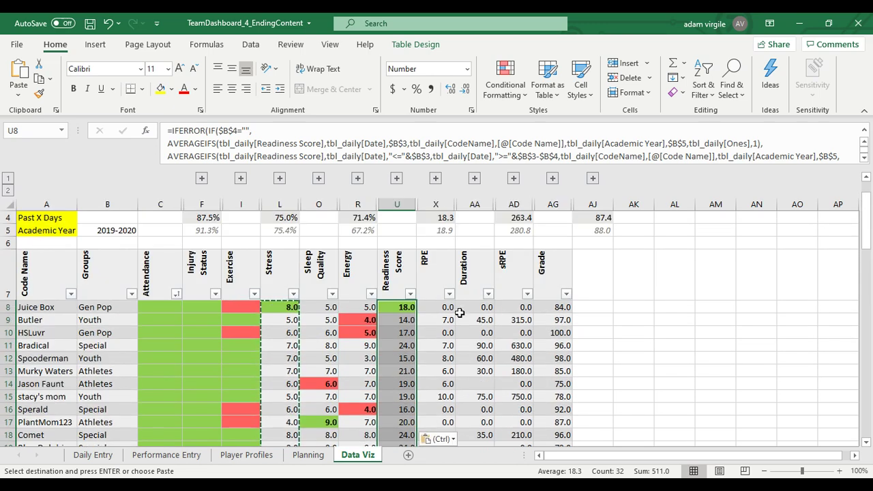
{"action": "left_click", "coordinate": [557, 307]}
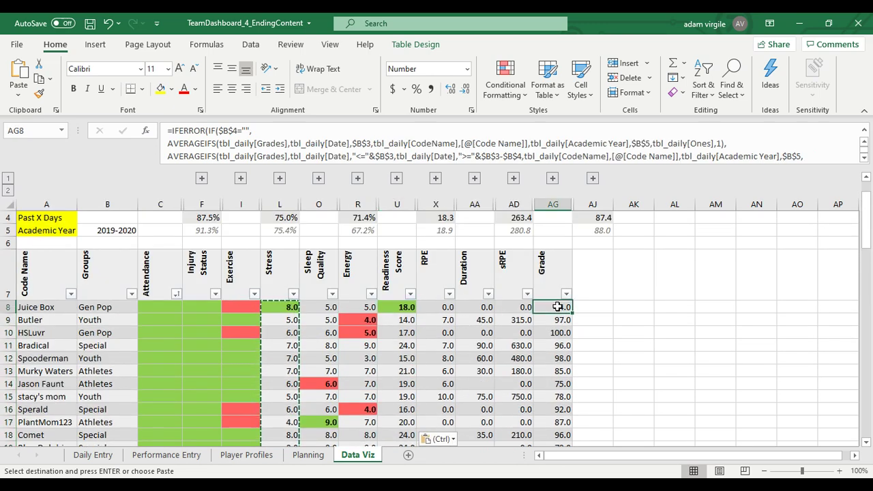
{"action": "right_click", "coordinate": [557, 307]}
{"action": "left_click", "coordinate": [663, 149]}
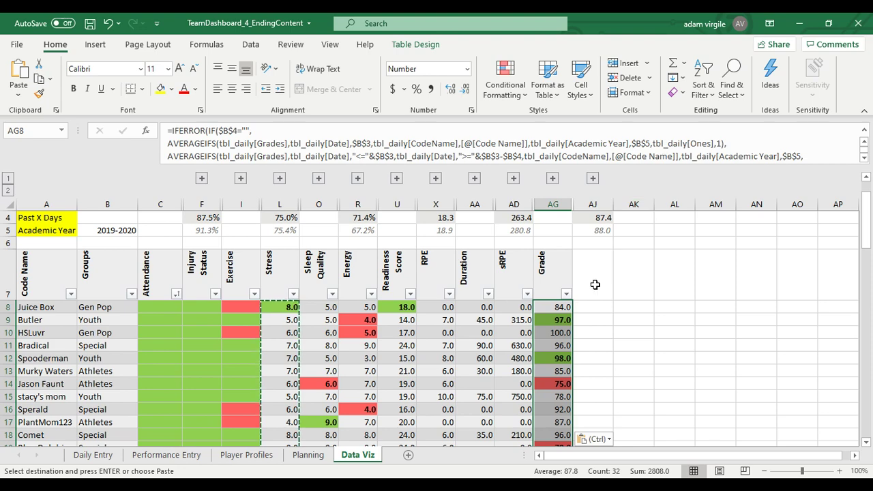
{"action": "scroll", "coordinate": [529, 356], "scroll_direction": "down", "scroll_amount": 3}
{"action": "scroll", "coordinate": [530, 356], "scroll_direction": "up", "scroll_amount": 2}
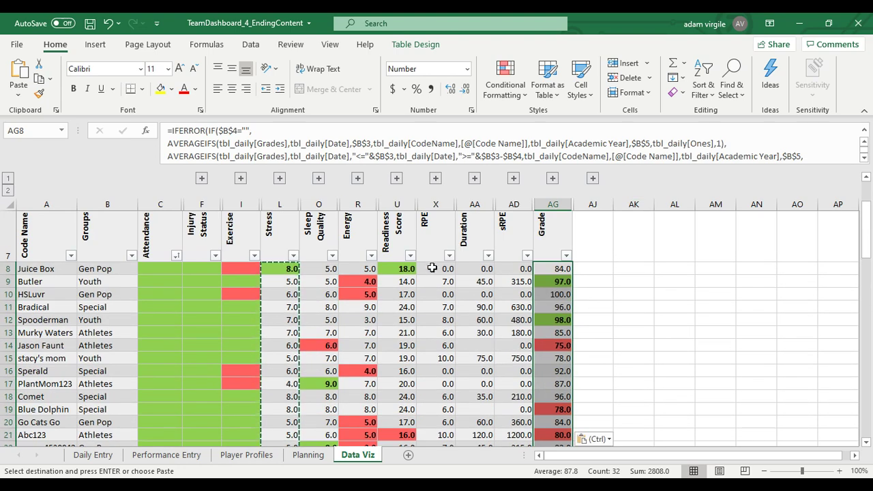
{"action": "key", "text": "Escape"}
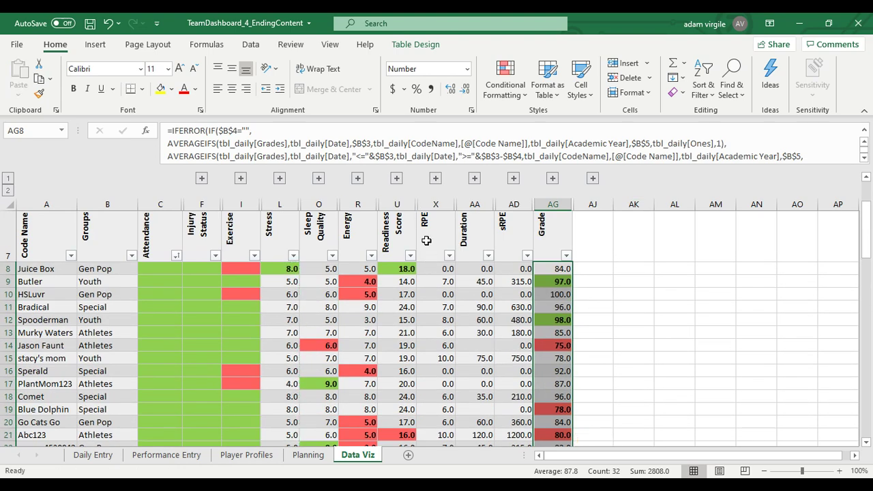
Examine the hidden Sleep Quality and Energy AVG and SD columns, including the Energy formulas in row 9, and collapse both groups again
{"action": "left_click", "coordinate": [357, 178]}
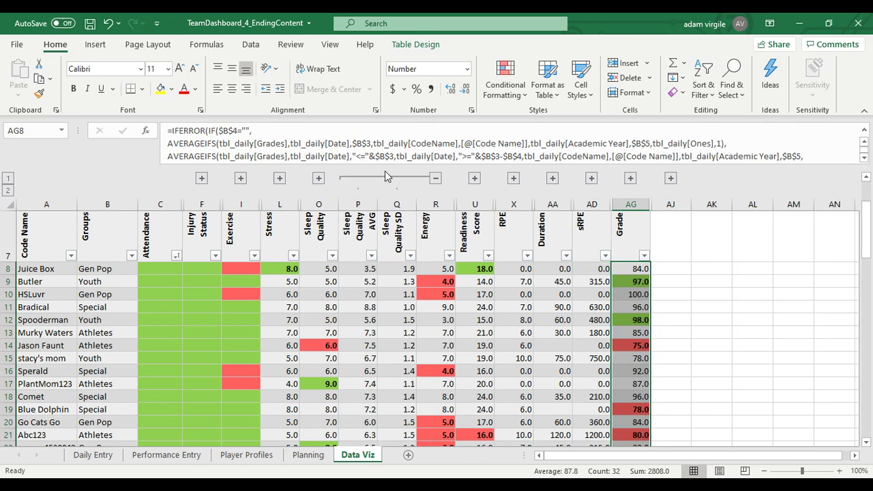
{"action": "left_click", "coordinate": [435, 178]}
{"action": "left_click", "coordinate": [396, 178]}
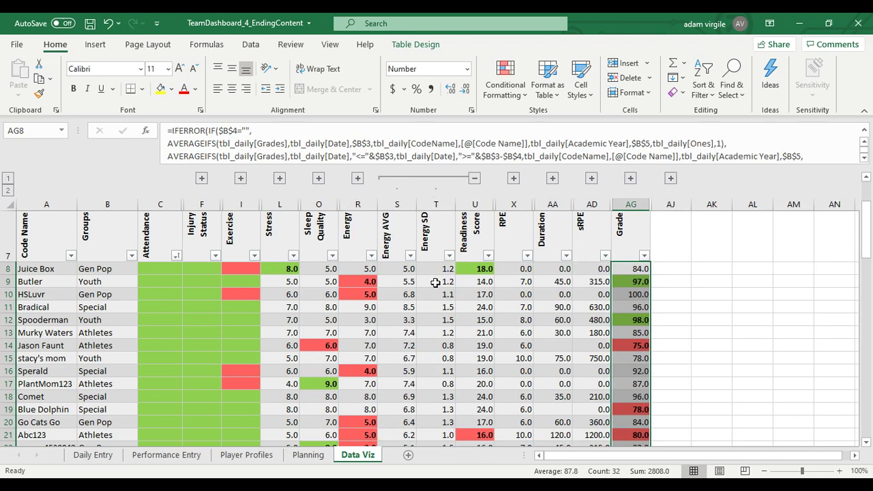
{"action": "left_click", "coordinate": [406, 281]}
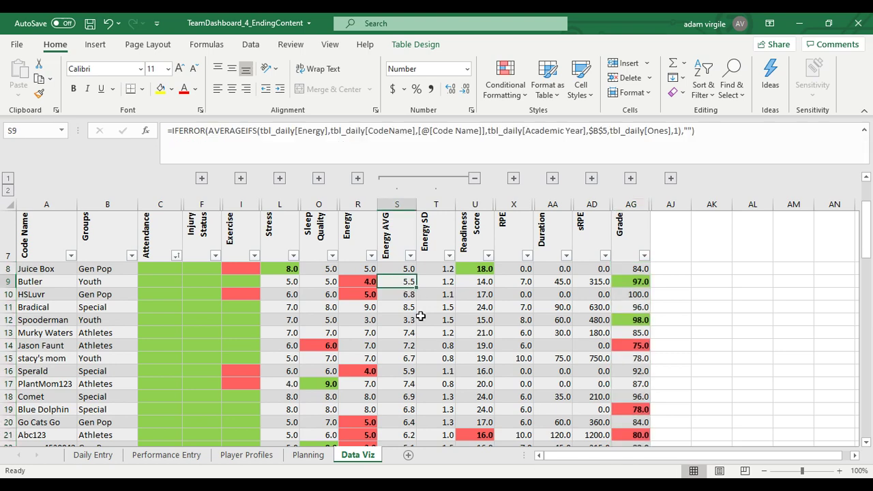
{"action": "left_click", "coordinate": [443, 282]}
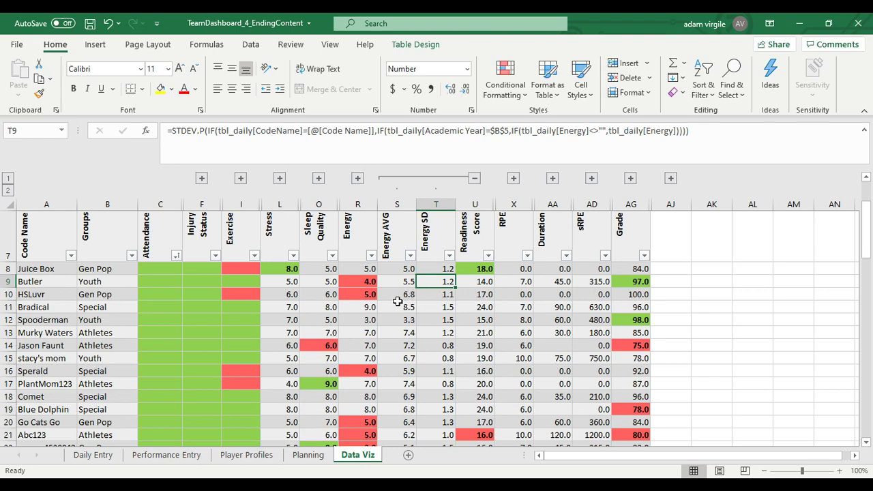
{"action": "scroll", "coordinate": [408, 378], "scroll_direction": "down", "scroll_amount": 1}
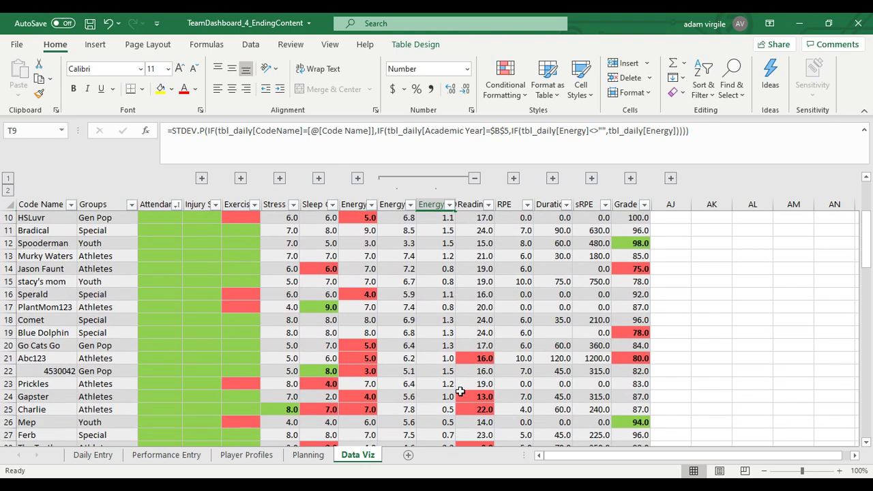
{"action": "scroll", "coordinate": [427, 378], "scroll_direction": "up", "scroll_amount": 3}
{"action": "left_click", "coordinate": [474, 178]}
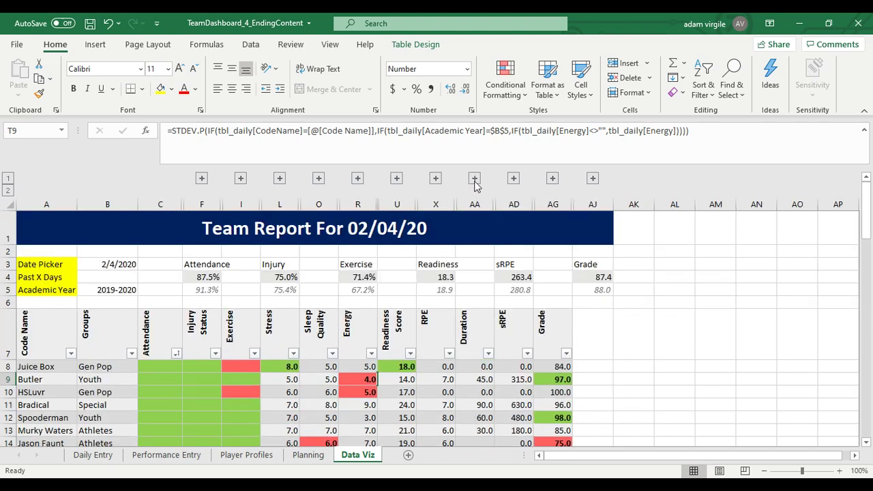
Copy the Stress cells L8 to L39
{"action": "scroll", "coordinate": [485, 322], "scroll_direction": "down", "scroll_amount": 2}
{"action": "scroll", "coordinate": [443, 358], "scroll_direction": "up", "scroll_amount": 1}
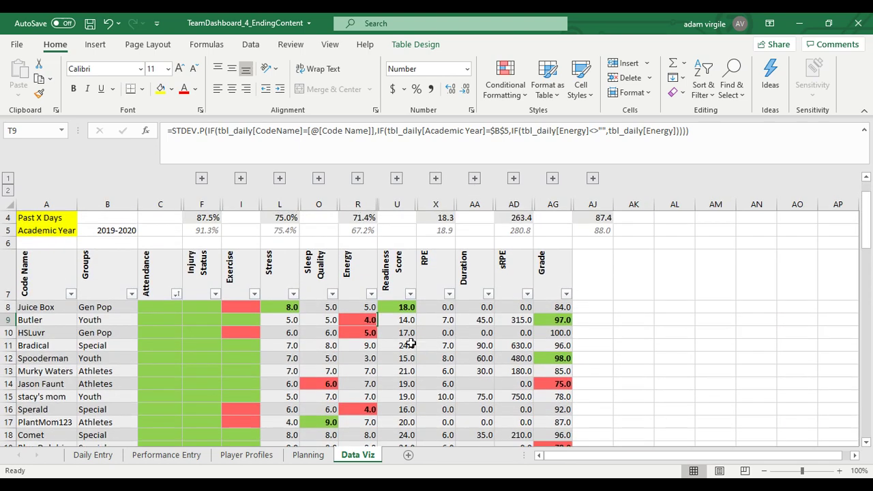
{"action": "left_click", "coordinate": [405, 307]}
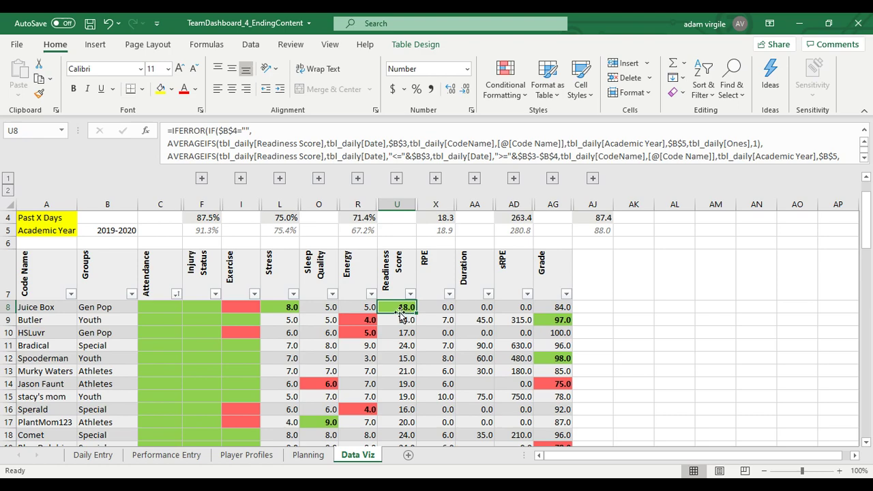
{"action": "left_click_drag", "start_coordinate": [293, 308], "coordinate": [300, 403]}
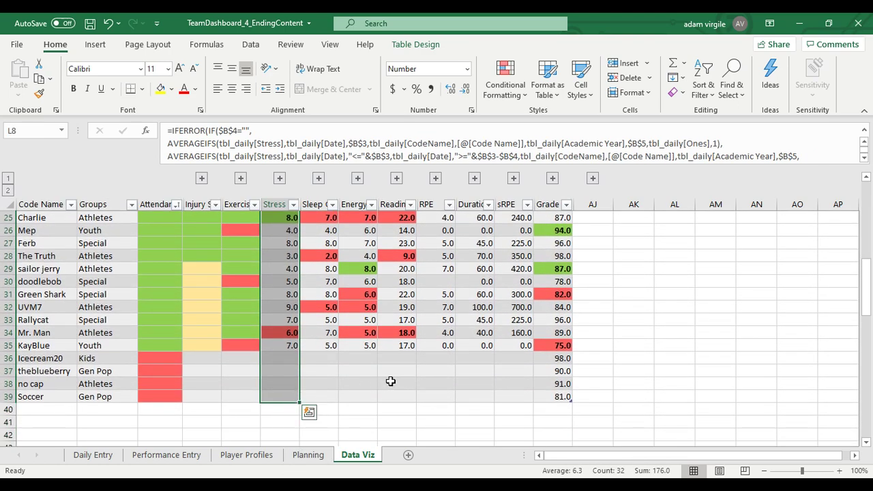
{"action": "key", "text": "ctrl+c"}
{"action": "scroll", "coordinate": [390, 381], "scroll_direction": "up", "scroll_amount": 8}
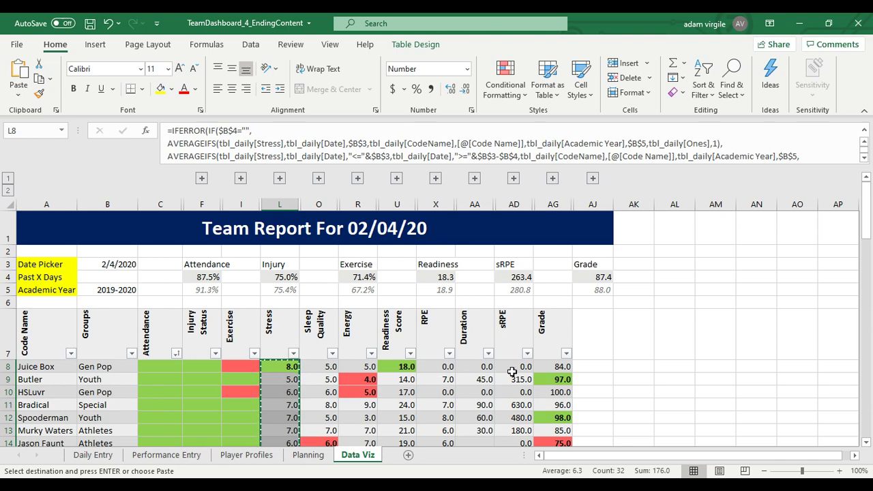
Paste only the copied Stress column formatting onto the RPE column, starting at cell X8
{"action": "scroll", "coordinate": [491, 377], "scroll_direction": "down", "scroll_amount": 2}
{"action": "left_click", "coordinate": [439, 269]}
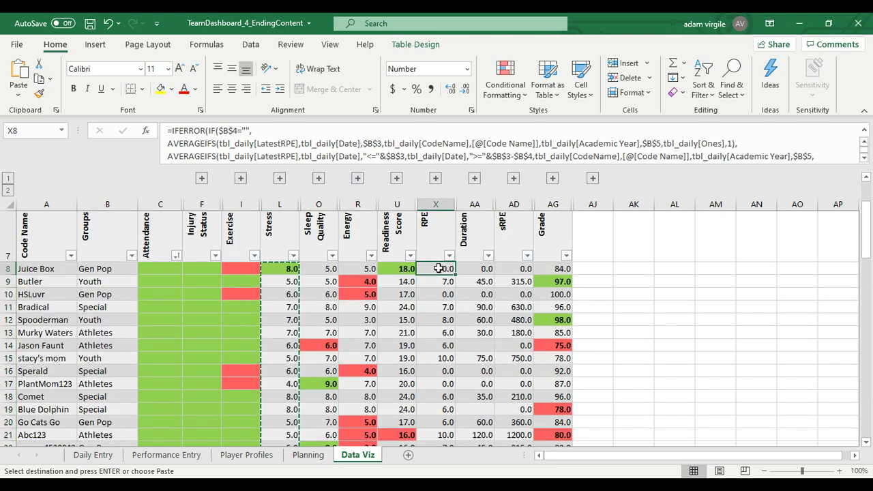
{"action": "right_click", "coordinate": [438, 269]}
{"action": "left_click", "coordinate": [549, 145]}
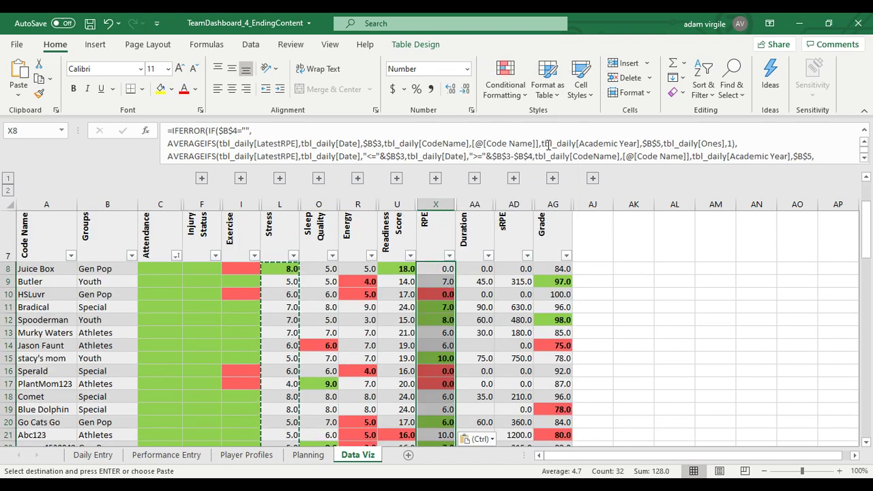
Edit the RPE column's conditional formatting rule for cell values less than Y8-Z8 so it uses a light green fill
{"action": "left_click", "coordinate": [508, 90]}
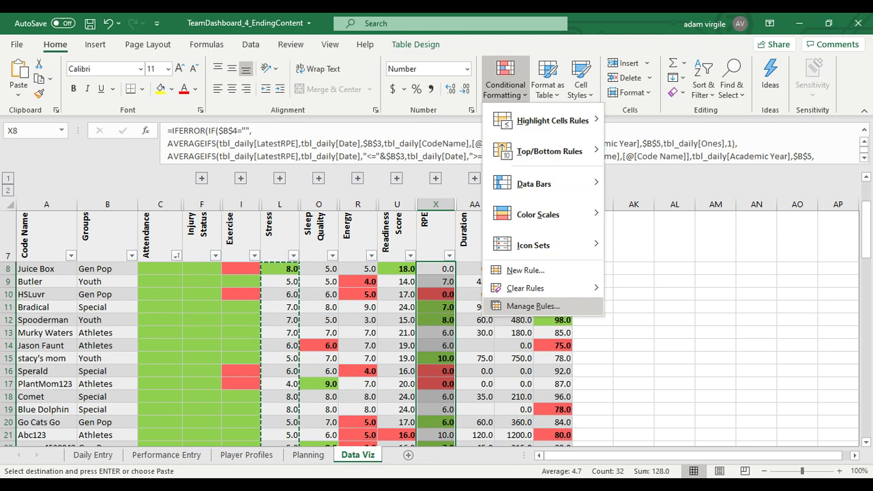
{"action": "left_click", "coordinate": [501, 307]}
{"action": "left_click", "coordinate": [601, 65]}
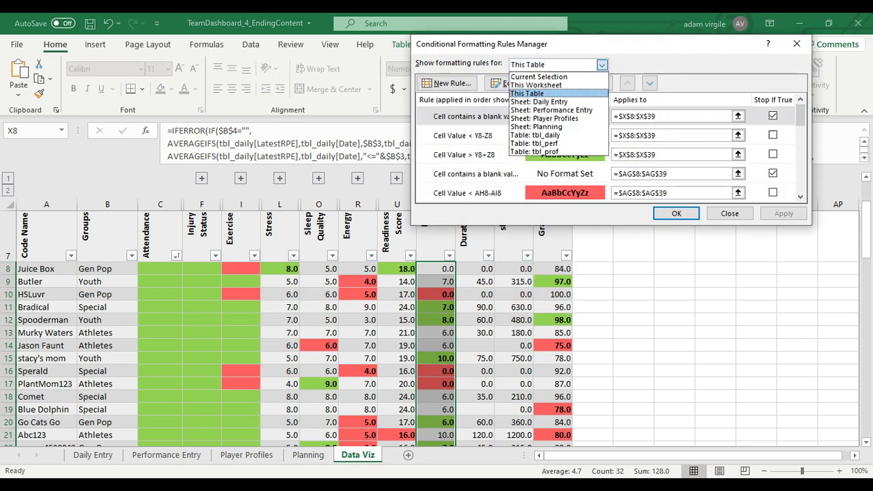
{"action": "left_click", "coordinate": [573, 78]}
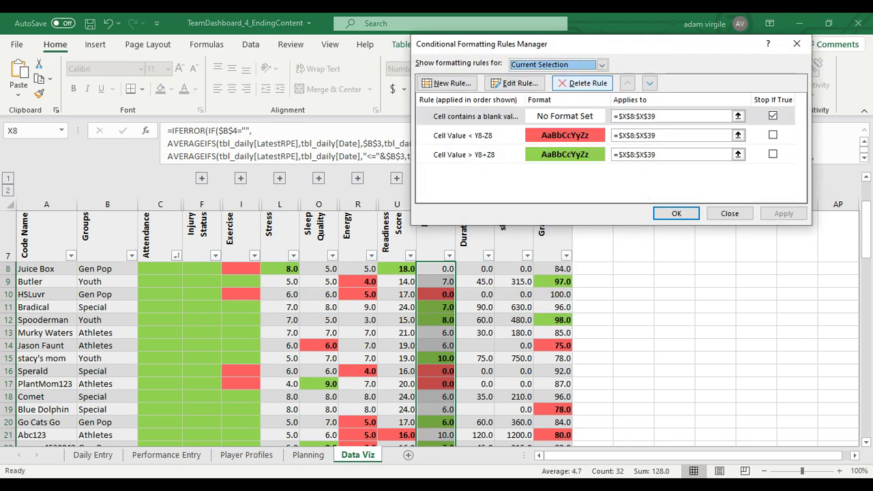
{"action": "double_click", "coordinate": [580, 136]}
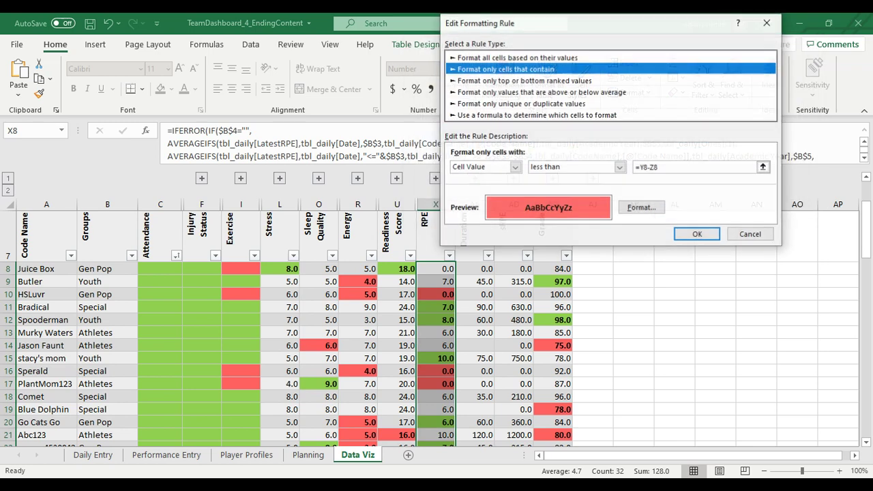
{"action": "left_click", "coordinate": [619, 168]}
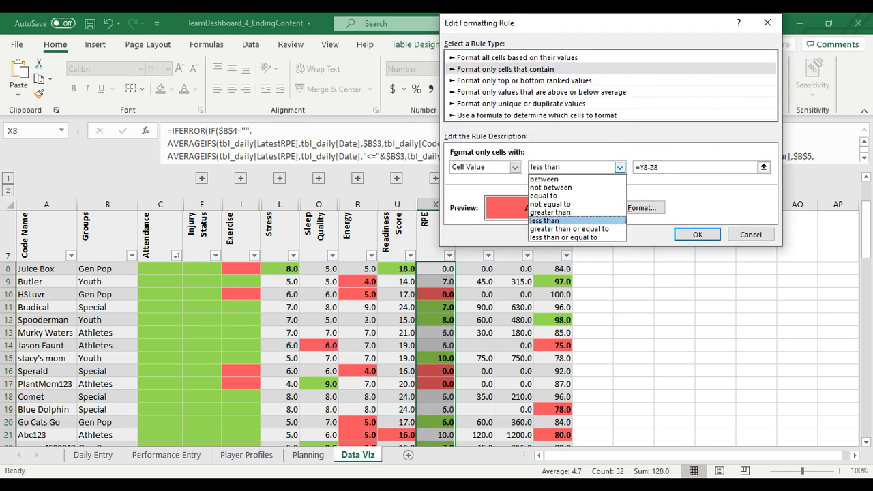
{"action": "left_click", "coordinate": [620, 167]}
{"action": "left_click", "coordinate": [642, 208]}
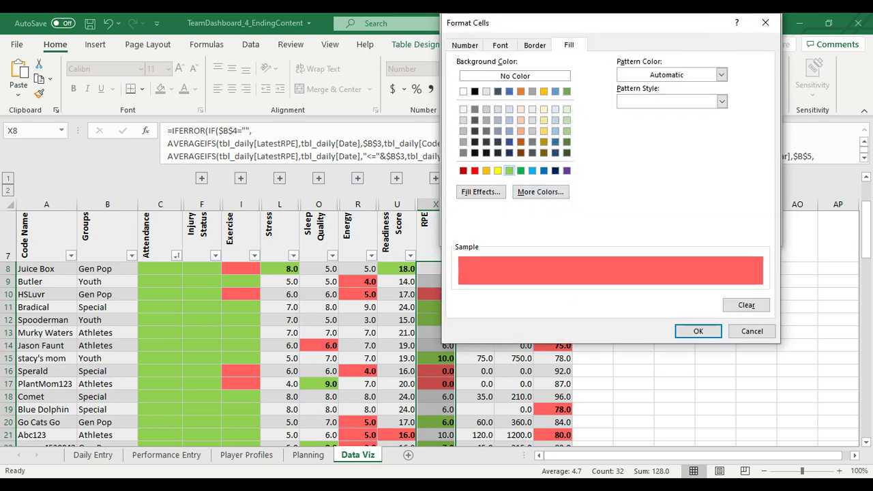
{"action": "left_click", "coordinate": [509, 170]}
{"action": "left_click", "coordinate": [698, 331]}
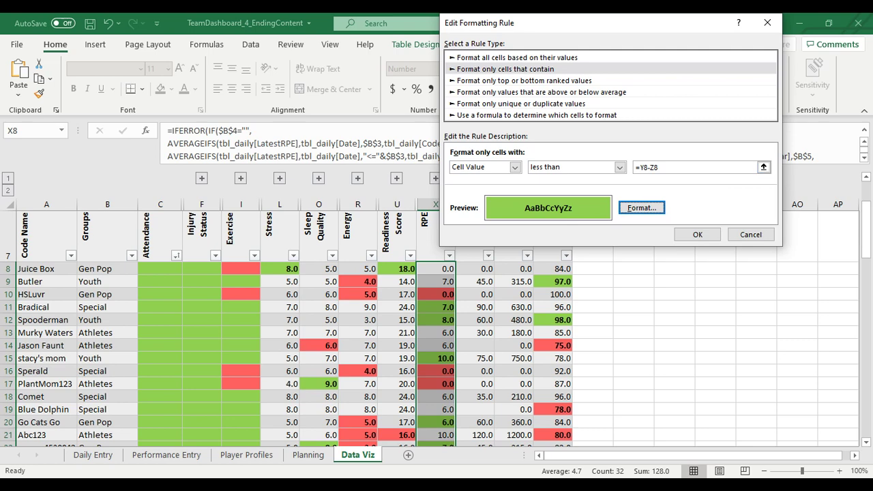
{"action": "left_click", "coordinate": [697, 234]}
Give the RPE rule for cell values greater than Y8+Z8 a custom red fill of RGB 255, 97, 97, and apply the rule changes
{"action": "left_click", "coordinate": [471, 154]}
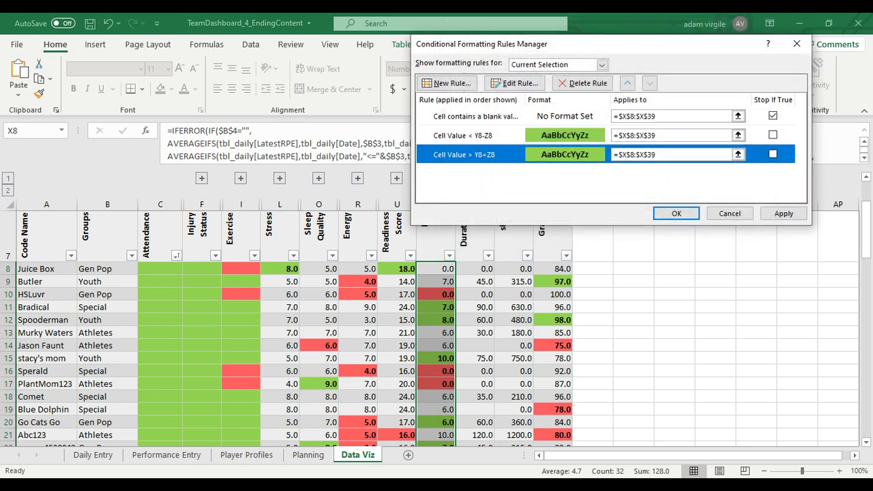
{"action": "left_click", "coordinate": [515, 83]}
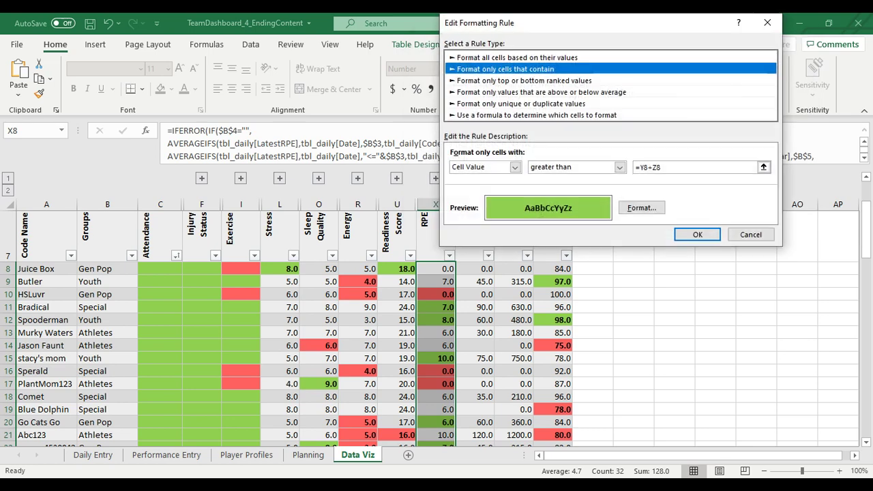
{"action": "left_click", "coordinate": [619, 167]}
{"action": "left_click", "coordinate": [619, 168]}
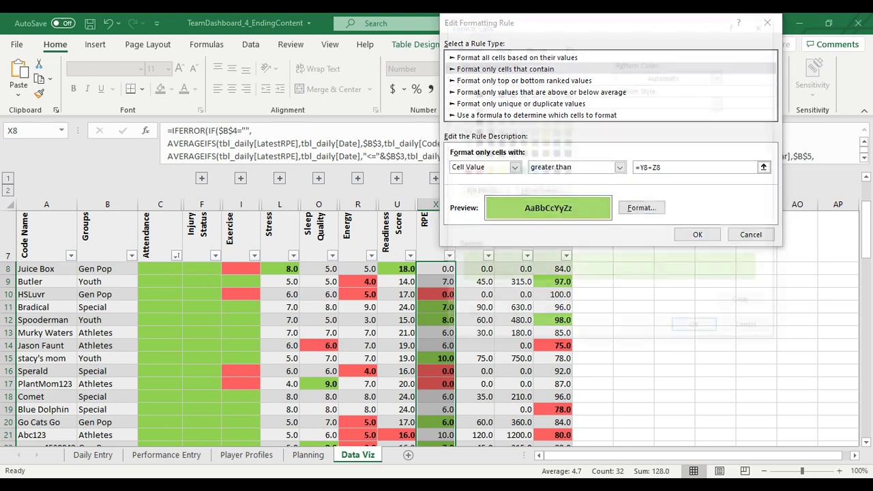
{"action": "left_click", "coordinate": [641, 207]}
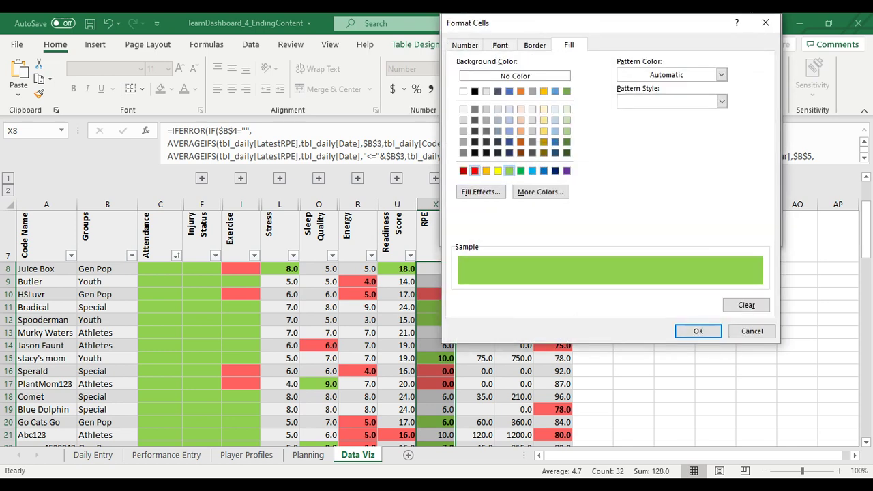
{"action": "left_click", "coordinate": [474, 171]}
{"action": "left_click", "coordinate": [540, 191]}
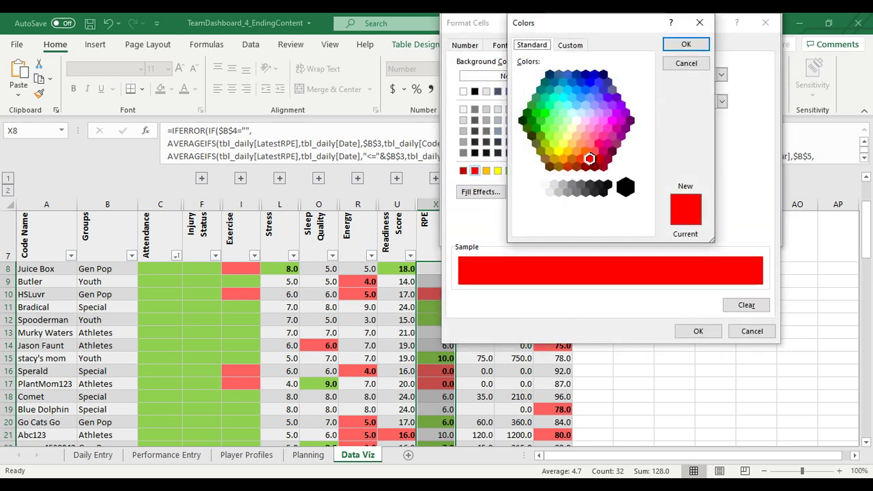
{"action": "left_click", "coordinate": [570, 45]}
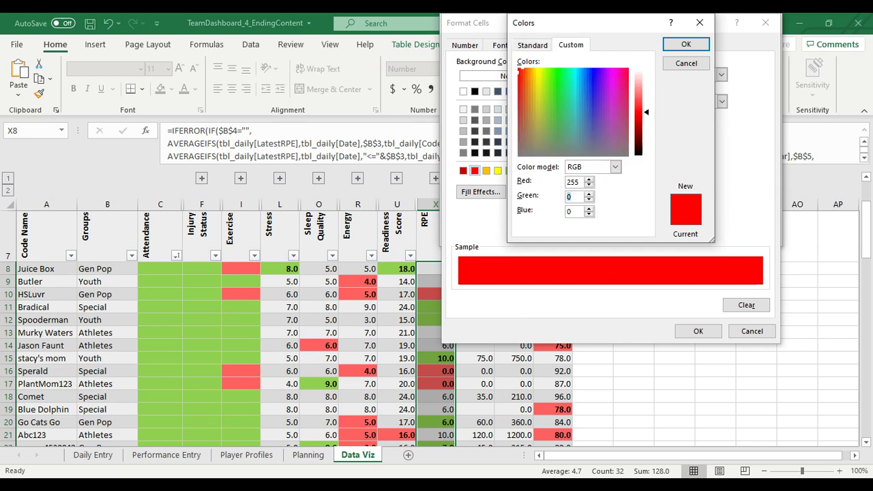
{"action": "type", "text": "97"}
{"action": "key", "text": "Tab"}
{"action": "type", "text": "97"}
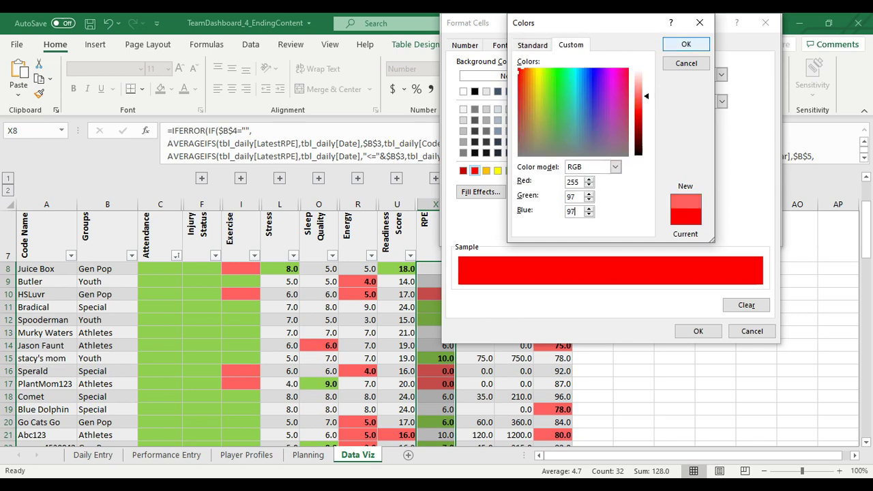
{"action": "left_click", "coordinate": [686, 44]}
{"action": "left_click", "coordinate": [697, 330]}
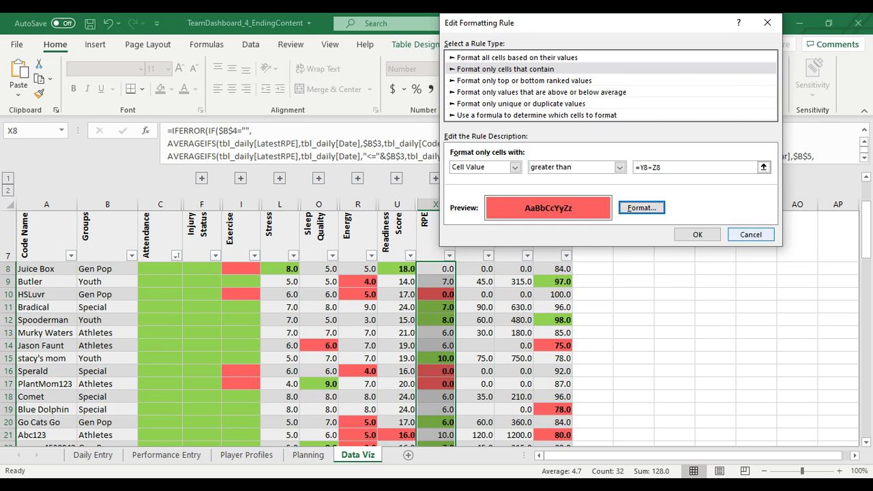
{"action": "left_click", "coordinate": [697, 234]}
{"action": "left_click", "coordinate": [784, 214]}
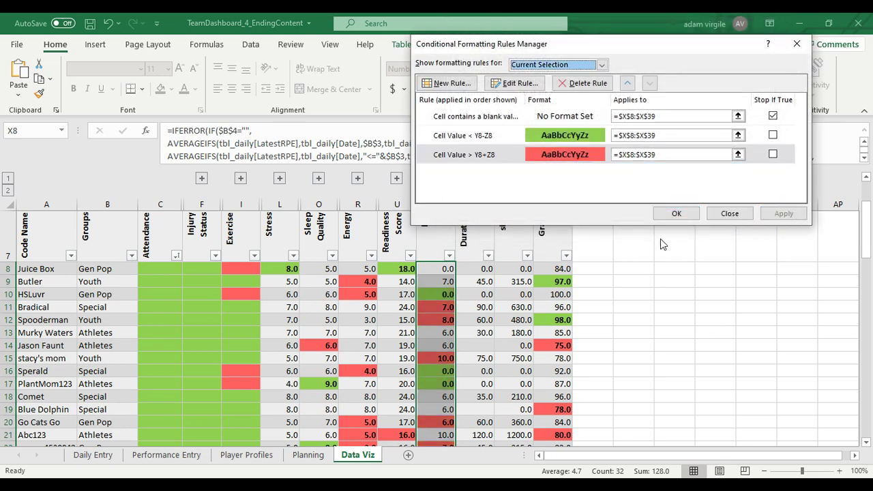
{"action": "left_click", "coordinate": [679, 214]}
Copy the RPE column and paste only its formatting onto the Duration and sRPE columns
{"action": "key", "text": "ctrl+c"}
{"action": "left_click", "coordinate": [475, 269]}
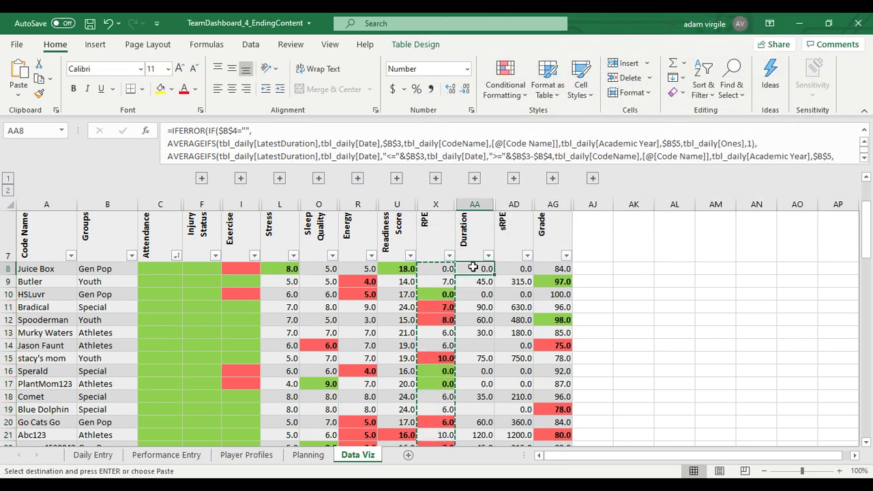
{"action": "right_click", "coordinate": [476, 269]}
{"action": "left_click", "coordinate": [580, 147]}
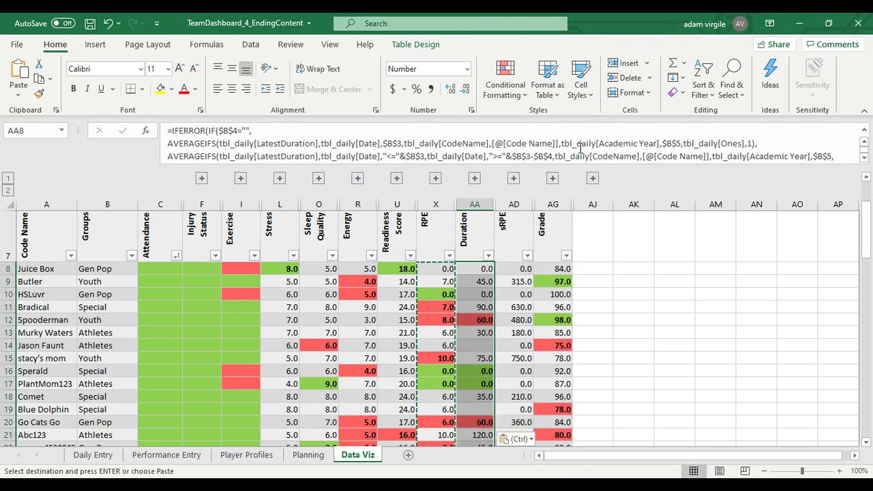
{"action": "left_click", "coordinate": [521, 268]}
{"action": "right_click", "coordinate": [521, 268]}
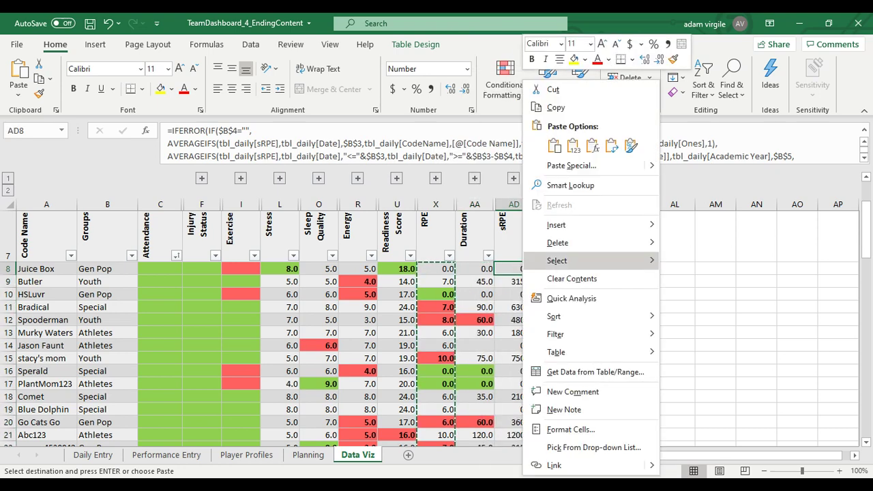
{"action": "left_click", "coordinate": [630, 145]}
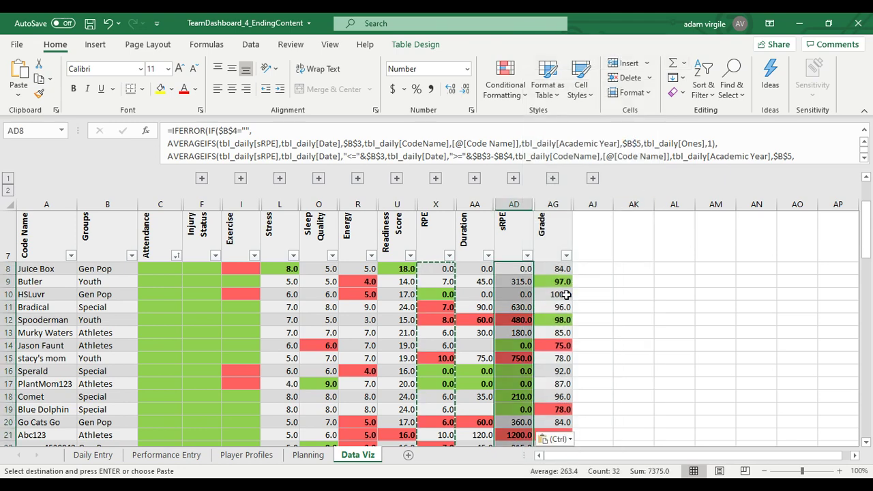
Clear the copy selection and examine the red and green highlighting across all athlete rows of the team report
{"action": "left_click", "coordinate": [554, 319]}
{"action": "scroll", "coordinate": [566, 341], "scroll_direction": "down", "scroll_amount": 5}
{"action": "scroll", "coordinate": [568, 345], "scroll_direction": "up", "scroll_amount": 6}
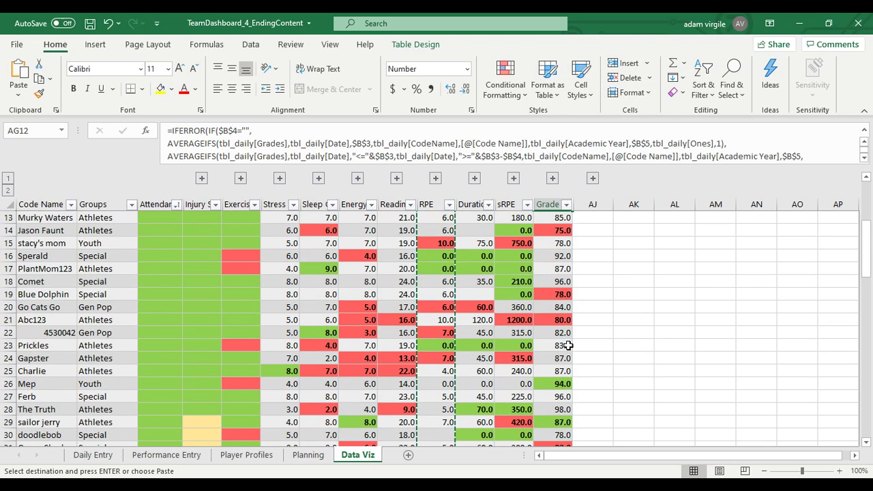
{"action": "key", "text": "Escape"}
{"action": "scroll", "coordinate": [539, 326], "scroll_direction": "down", "scroll_amount": 4}
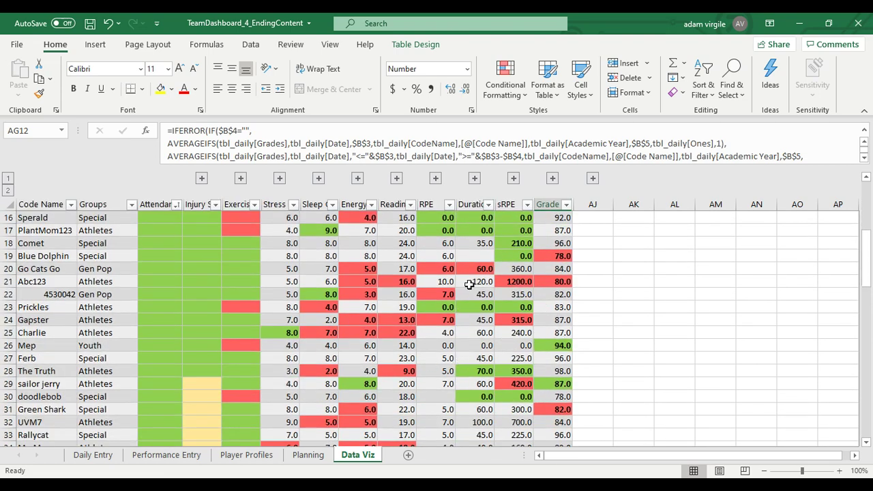
{"action": "scroll", "coordinate": [471, 283], "scroll_direction": "up", "scroll_amount": 5}
{"action": "scroll", "coordinate": [368, 341], "scroll_direction": "down", "scroll_amount": 2}
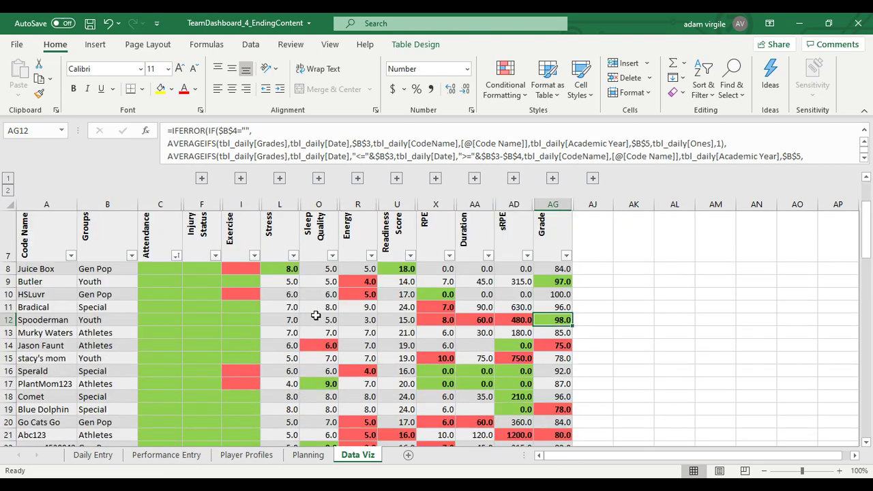
{"action": "scroll", "coordinate": [316, 315], "scroll_direction": "down", "scroll_amount": 1}
{"action": "scroll", "coordinate": [409, 304], "scroll_direction": "up", "scroll_amount": 4}
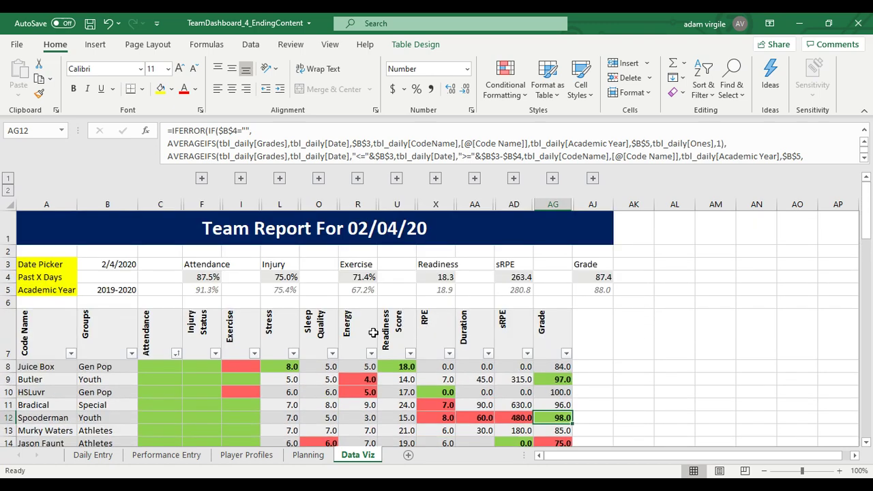
{"action": "scroll", "coordinate": [244, 397], "scroll_direction": "down", "scroll_amount": 1}
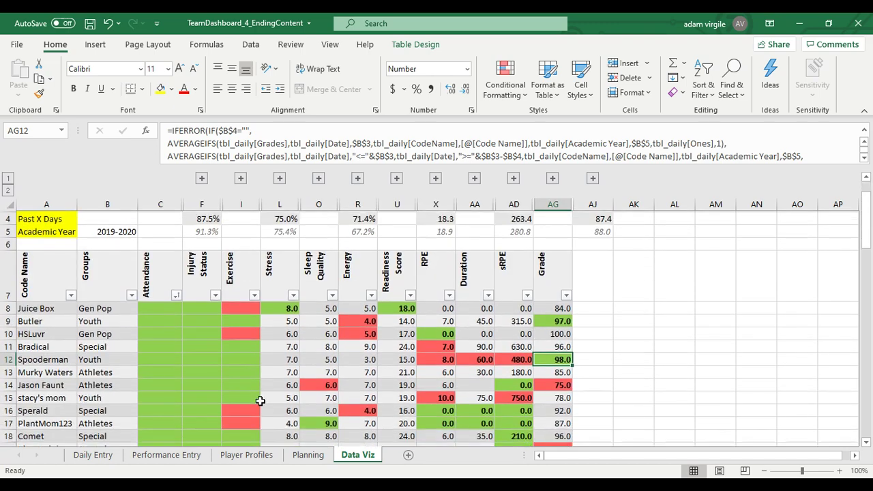
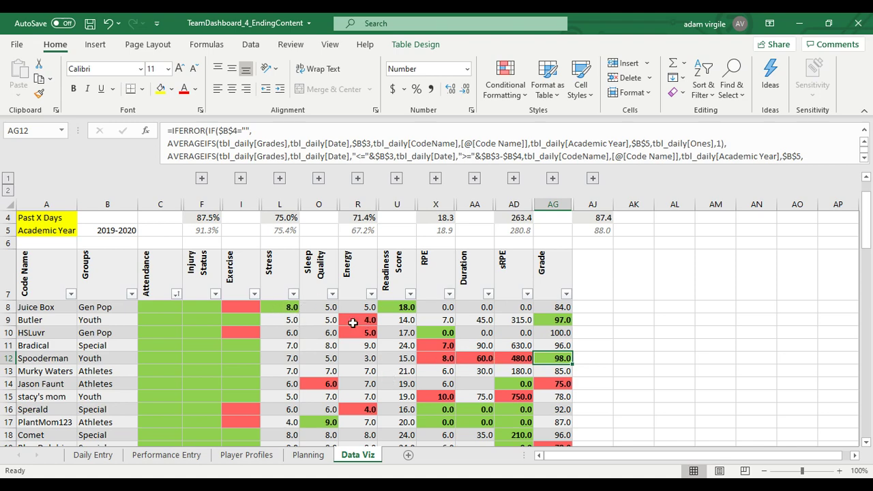
{"action": "scroll", "coordinate": [353, 323], "scroll_direction": "down", "scroll_amount": 8}
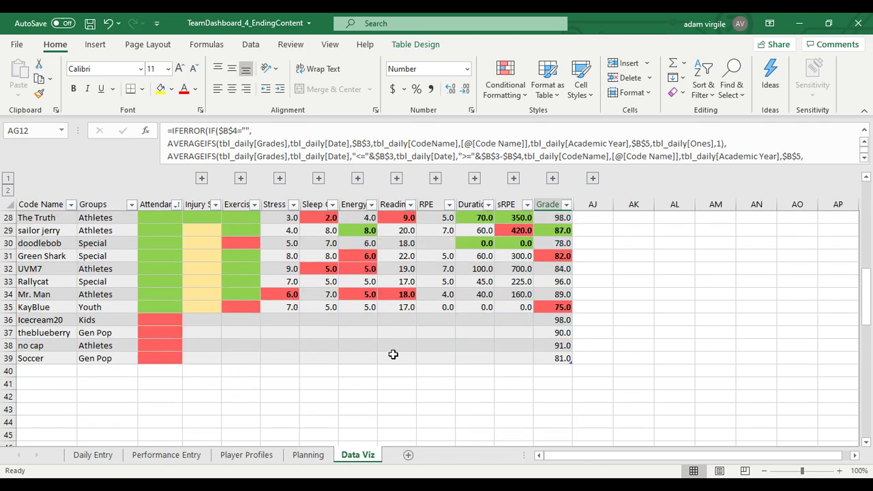
{"action": "scroll", "coordinate": [393, 354], "scroll_direction": "up", "scroll_amount": 8}
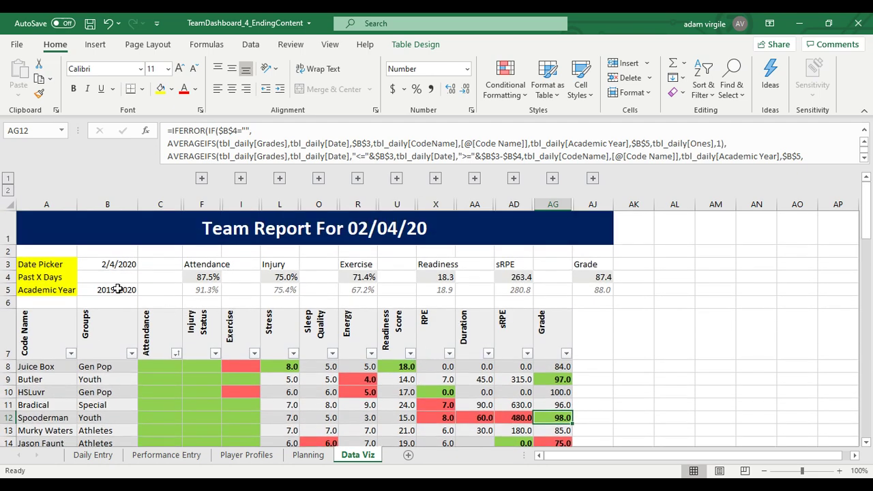
Insert slicers for the Code Name and Groups fields of the team report table
{"action": "left_click", "coordinate": [227, 405]}
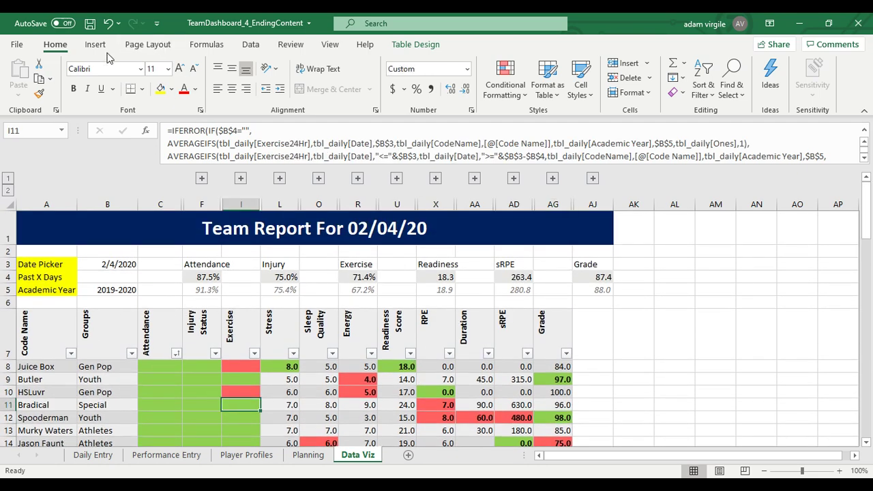
{"action": "left_click", "coordinate": [309, 391]}
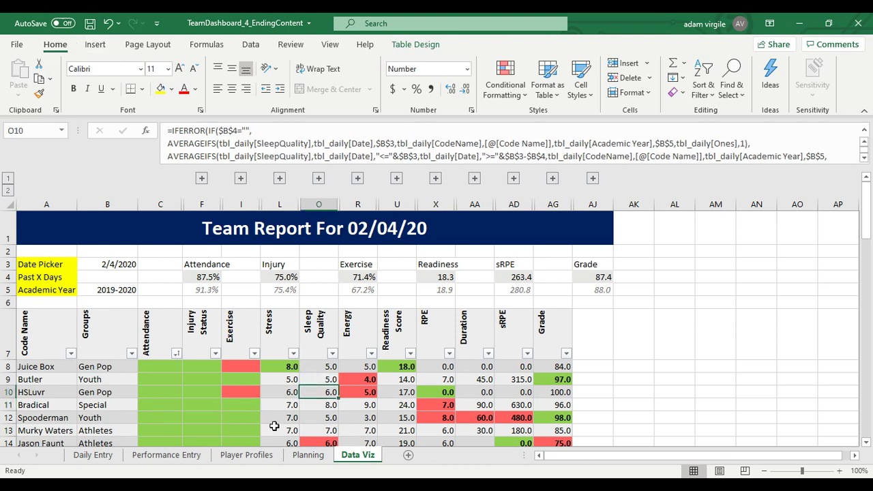
{"action": "left_click", "coordinate": [95, 46]}
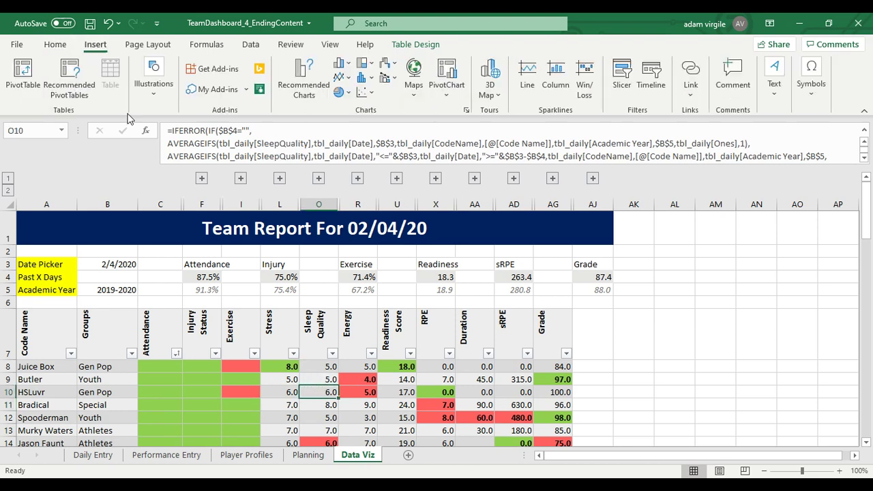
{"action": "left_click", "coordinate": [625, 86]}
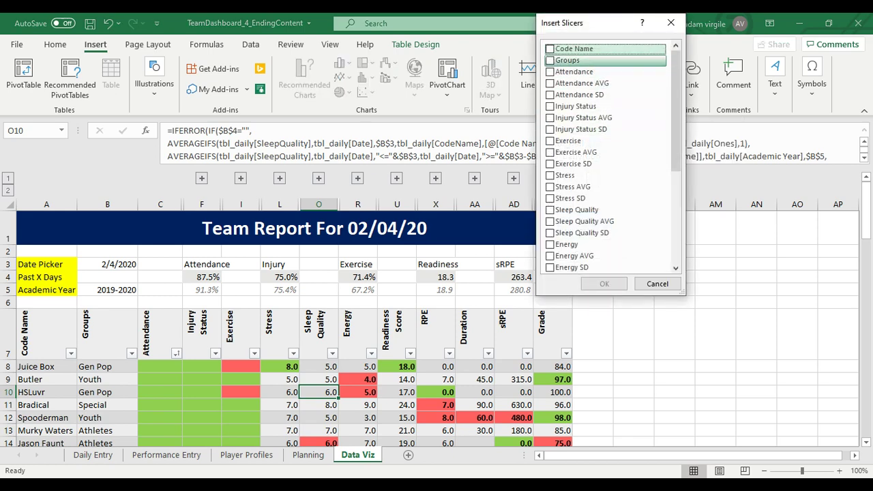
{"action": "left_click_drag", "start_coordinate": [675, 111], "coordinate": [676, 203]}
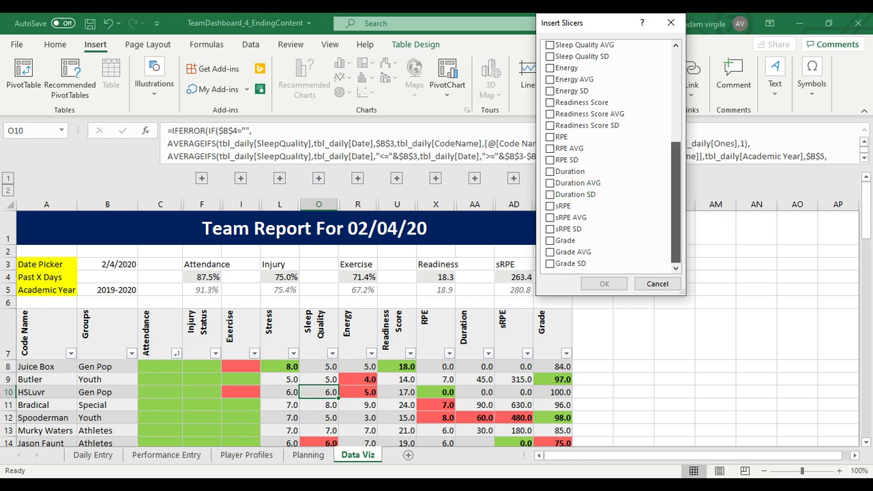
{"action": "left_click_drag", "start_coordinate": [676, 204], "coordinate": [676, 104]}
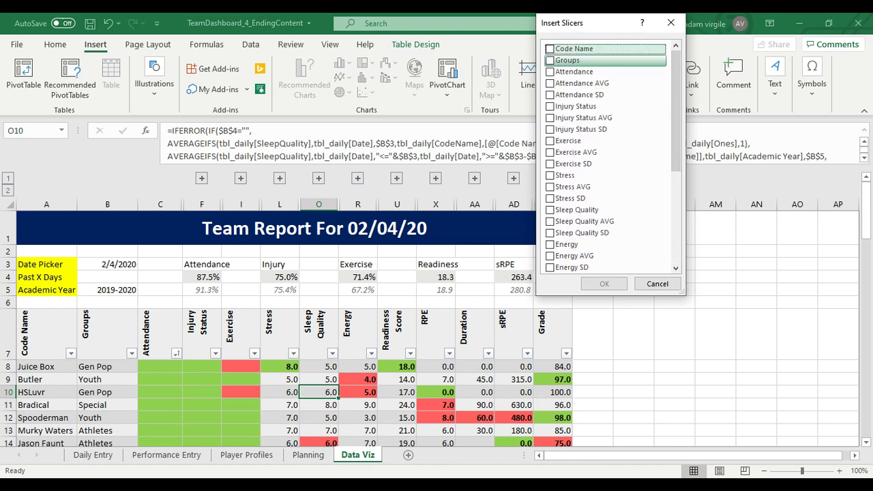
{"action": "left_click", "coordinate": [550, 60]}
{"action": "left_click", "coordinate": [550, 48]}
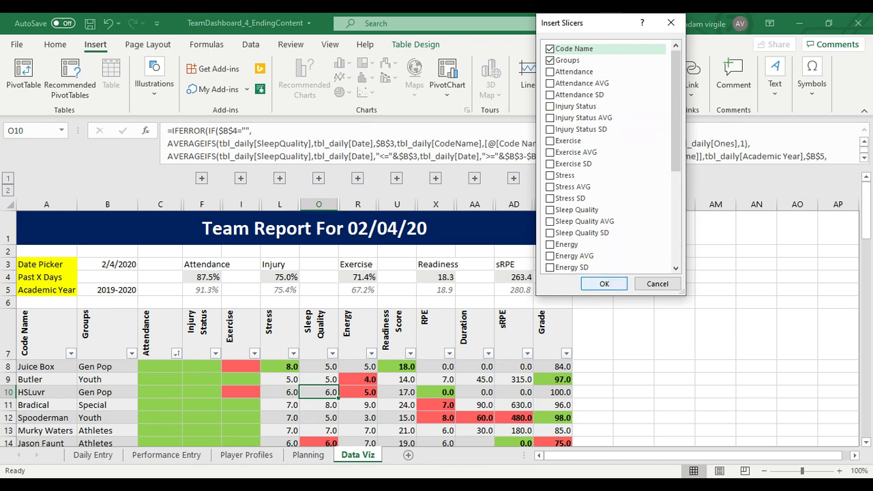
{"action": "left_click", "coordinate": [604, 284]}
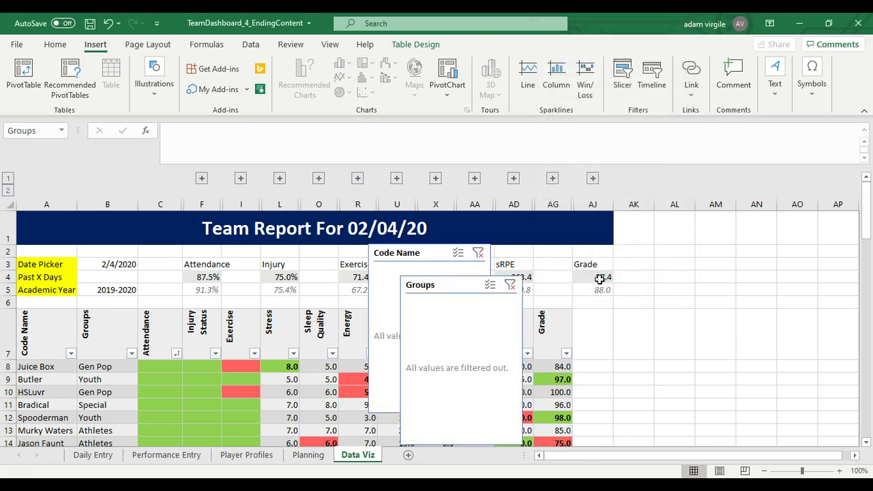
Move the Groups slicer into the empty area beside the report and place the Code Name slicer next to it
{"action": "left_click", "coordinate": [583, 312]}
{"action": "left_click_drag", "start_coordinate": [526, 298], "coordinate": [778, 246]}
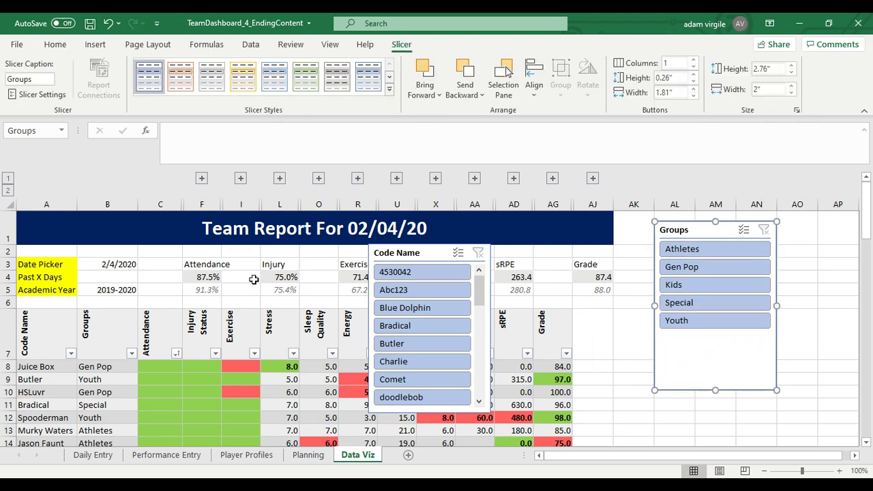
{"action": "left_click_drag", "start_coordinate": [489, 321], "coordinate": [640, 298]}
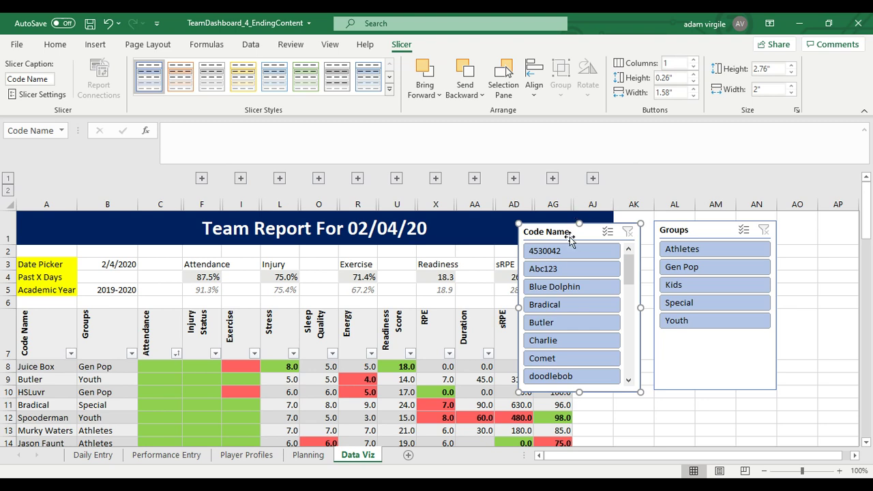
{"action": "left_click_drag", "start_coordinate": [570, 239], "coordinate": [576, 244]}
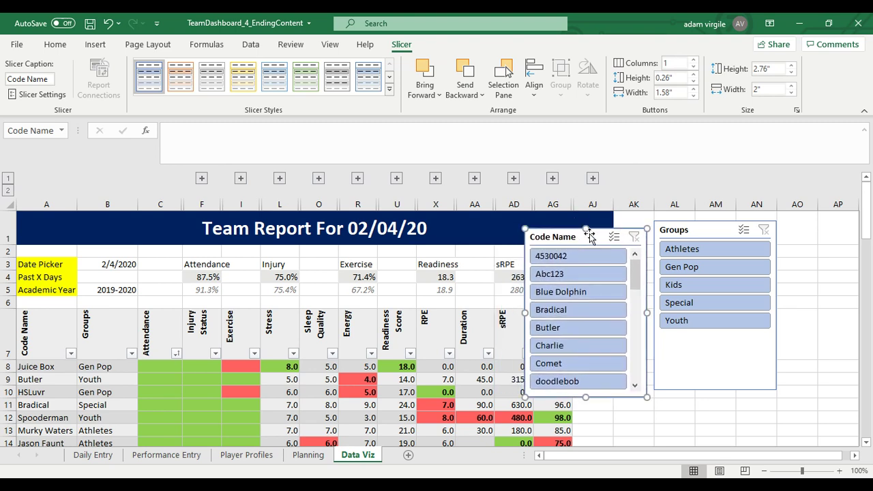
Lay out the Code Name slicer in 2 columns and apply the light gray slicer style to both slicers
{"action": "left_click", "coordinate": [662, 63]}
{"action": "key", "text": "Return"}
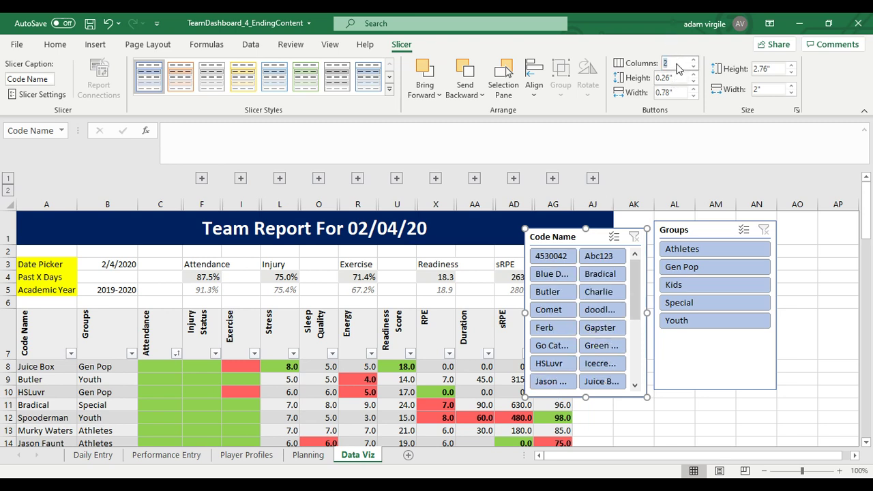
{"action": "left_click", "coordinate": [389, 88]}
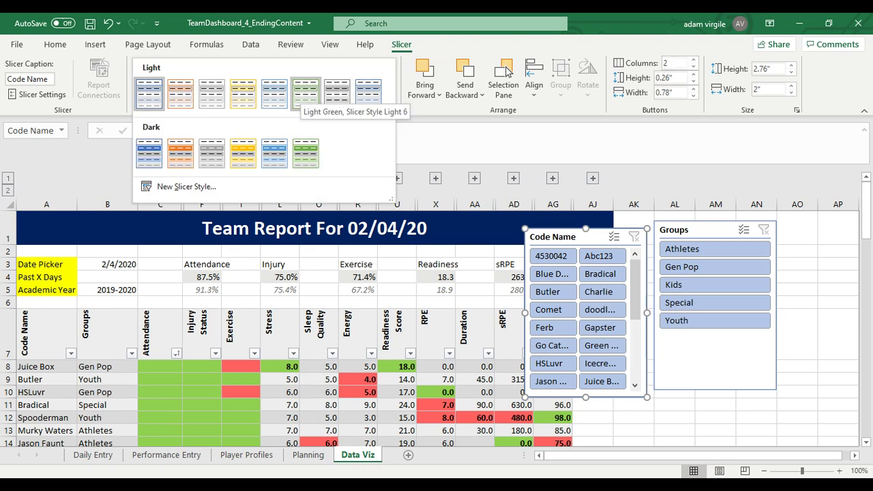
{"action": "left_click", "coordinate": [191, 99]}
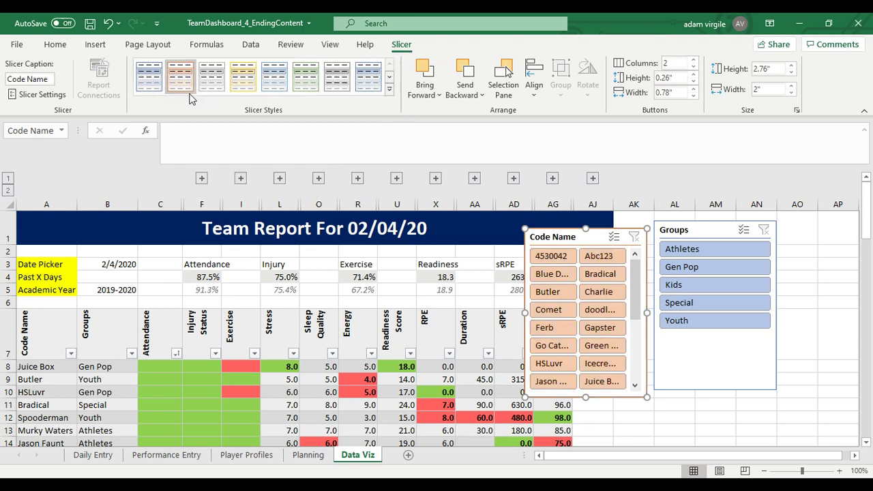
{"action": "left_click", "coordinate": [211, 76]}
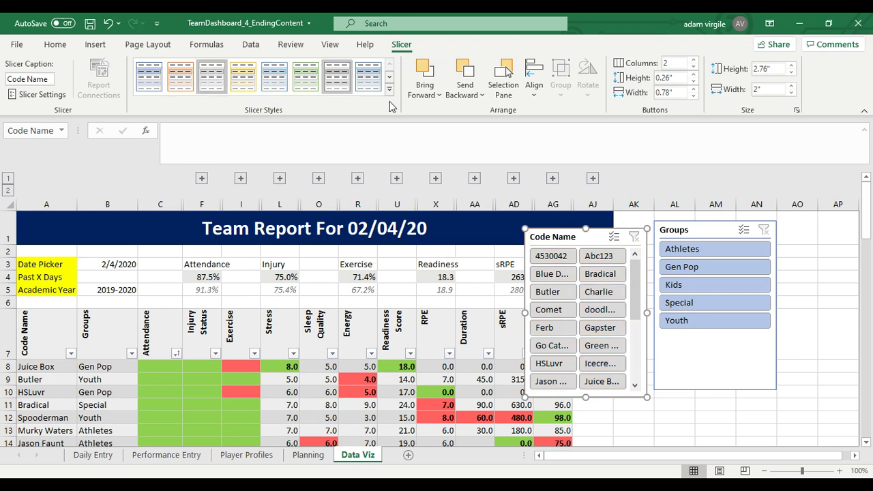
{"action": "left_click", "coordinate": [706, 228]}
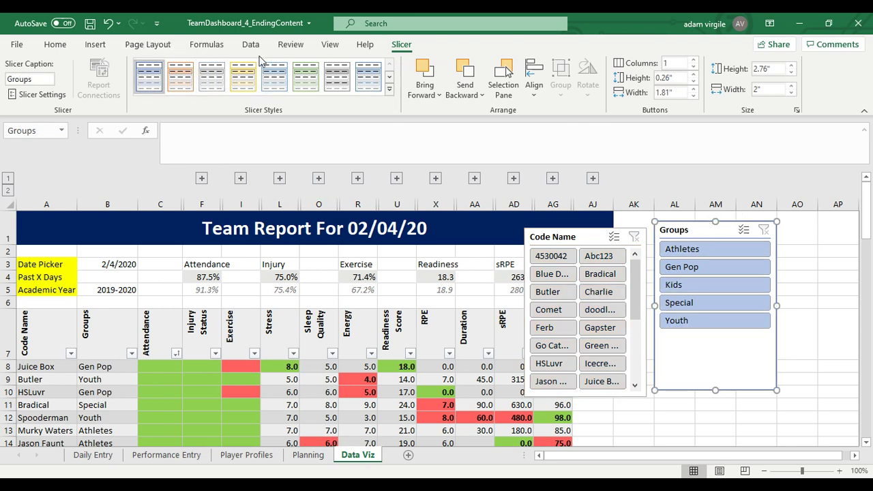
{"action": "left_click", "coordinate": [223, 80]}
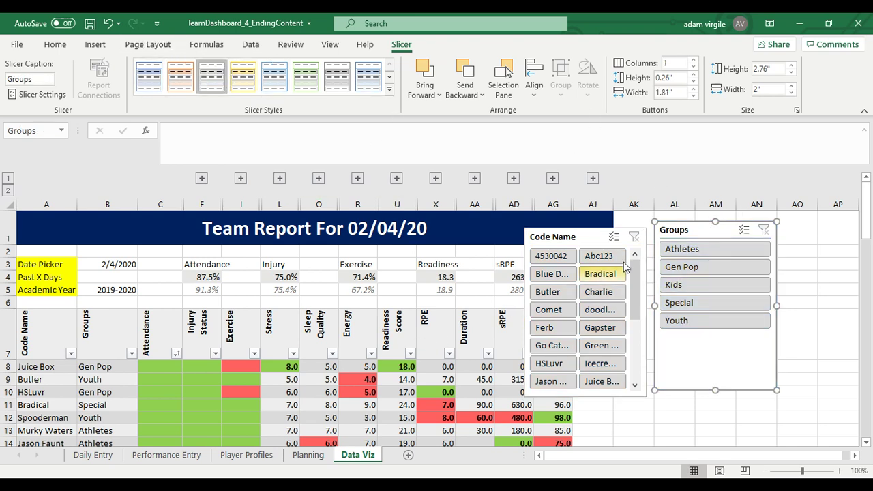
Shift the Groups and Code Name slicers farther away from the table's Grade column and roughly align their upper edges
{"action": "left_click_drag", "start_coordinate": [674, 229], "coordinate": [674, 236]}
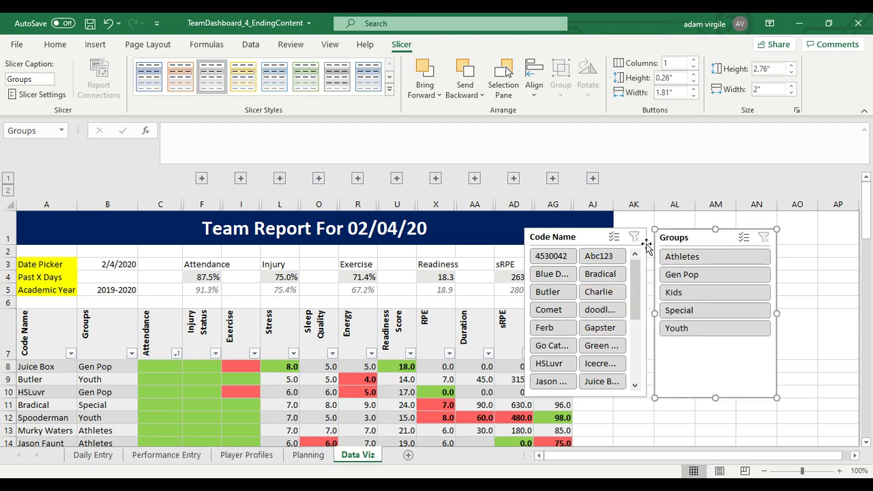
{"action": "left_click_drag", "start_coordinate": [665, 237], "coordinate": [728, 236]}
{"action": "left_click_drag", "start_coordinate": [601, 236], "coordinate": [662, 233]}
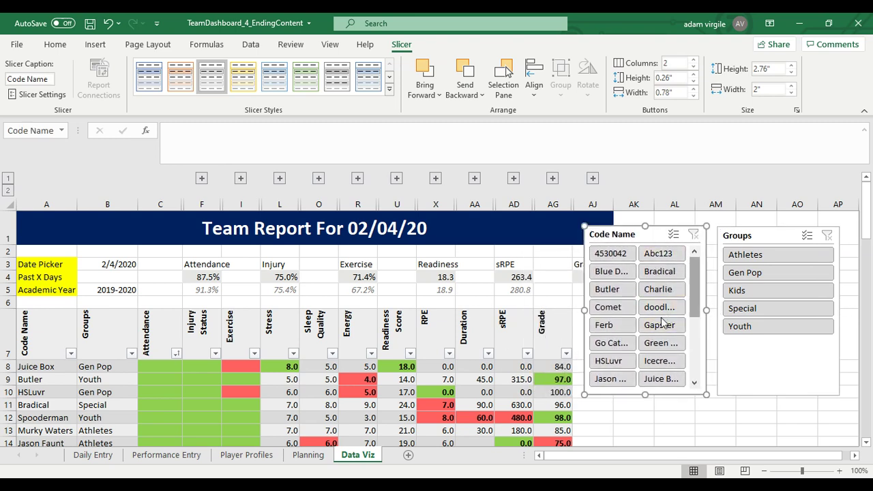
Filter the team report to the Athletes group with the Groups slicer, review the filtered rows, and clear the filter
{"action": "left_click", "coordinate": [748, 256]}
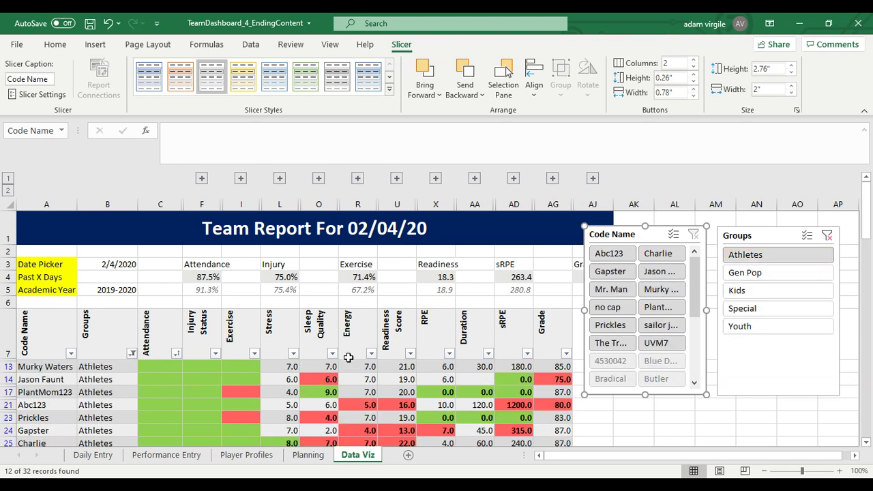
{"action": "left_click", "coordinate": [348, 354]}
{"action": "scroll", "coordinate": [339, 358], "scroll_direction": "down", "scroll_amount": 1}
{"action": "scroll", "coordinate": [339, 358], "scroll_direction": "down", "scroll_amount": 2}
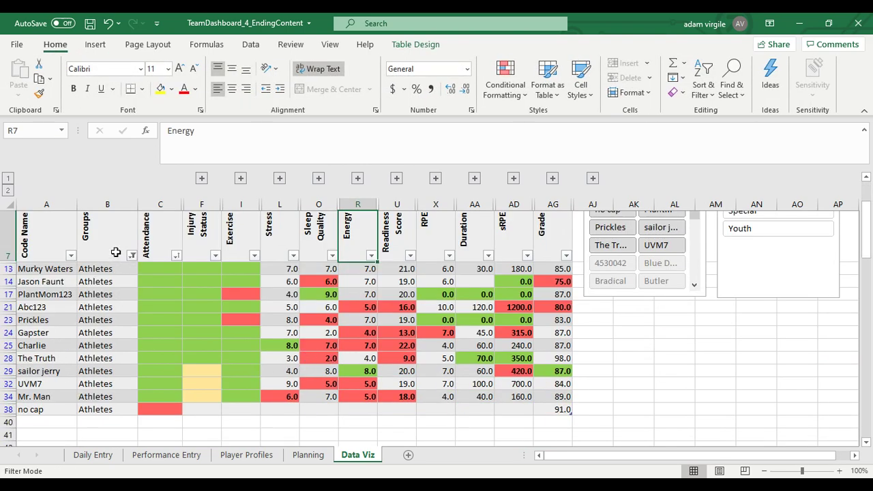
{"action": "scroll", "coordinate": [166, 327], "scroll_direction": "up", "scroll_amount": 1}
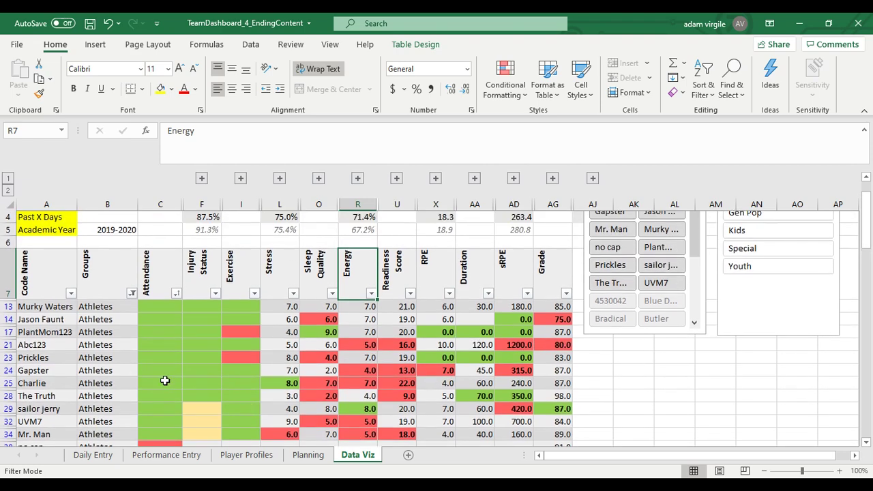
{"action": "scroll", "coordinate": [111, 358], "scroll_direction": "up", "scroll_amount": 1}
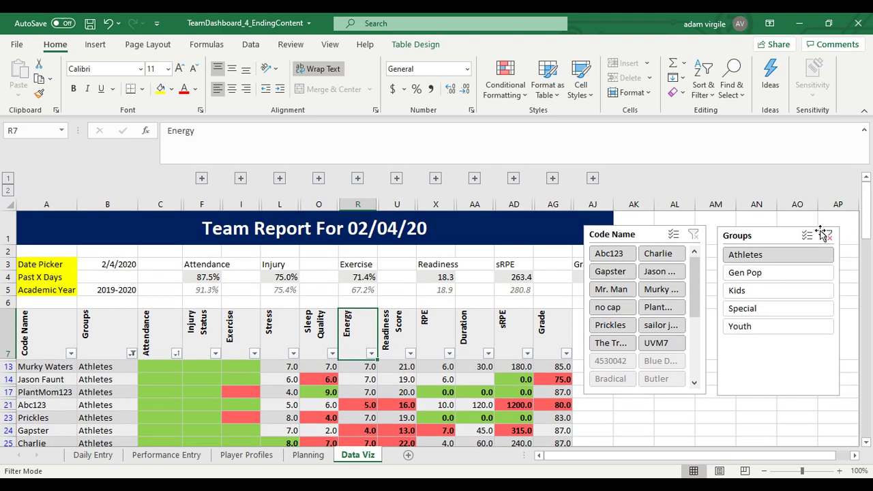
{"action": "left_click", "coordinate": [826, 235]}
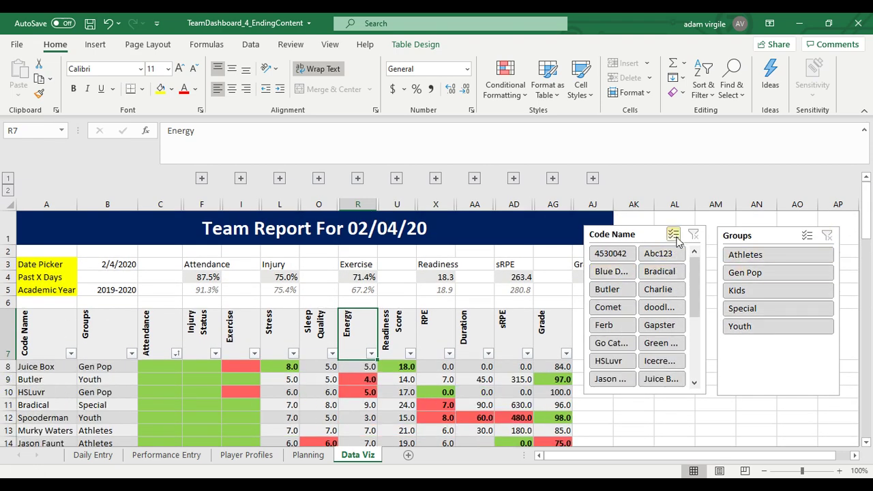
Filter the Code Name slicer to Blue Dolphin, Butler, doodlebob and Gapster together, and clear that filter
{"action": "left_click", "coordinate": [612, 272]}
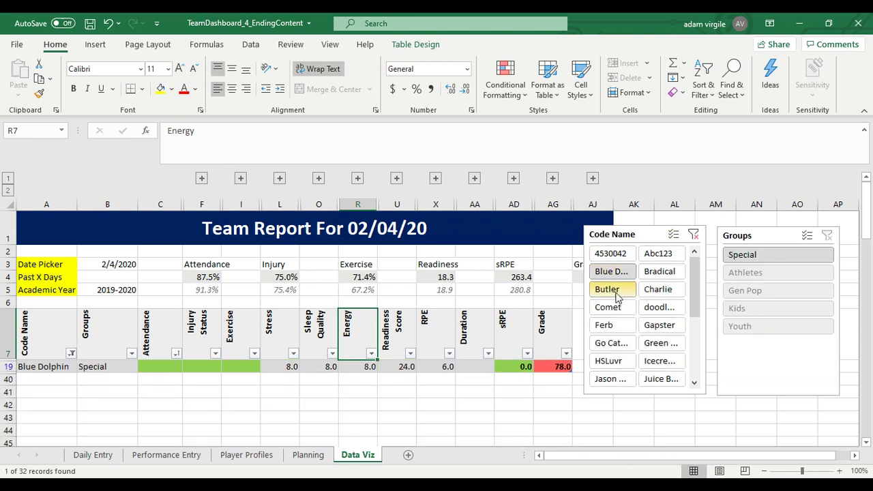
{"action": "left_click", "coordinate": [614, 292], "text": "ctrl"}
{"action": "left_click", "coordinate": [658, 307], "text": "ctrl"}
{"action": "left_click", "coordinate": [659, 325], "text": "ctrl"}
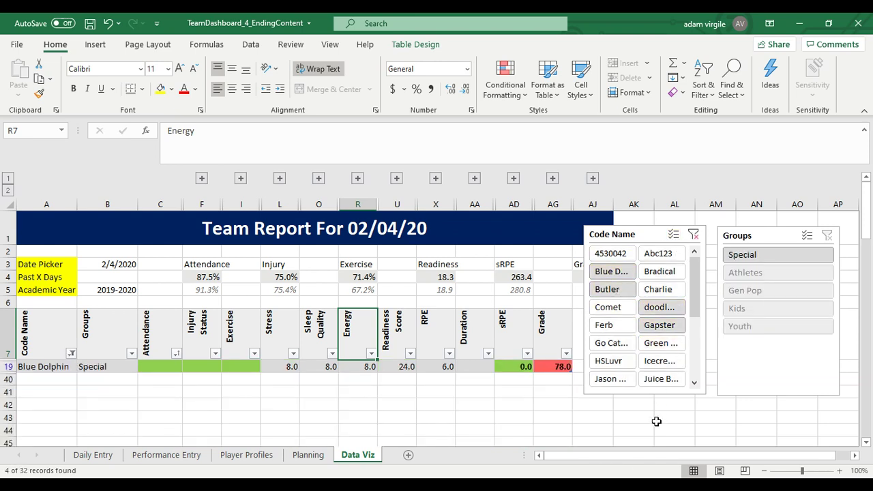
{"action": "left_click", "coordinate": [691, 233]}
Nudge the Code Name slicer closer to the Groups slicer and look through all athlete rows of the report
{"action": "left_click_drag", "start_coordinate": [644, 235], "coordinate": [654, 236]}
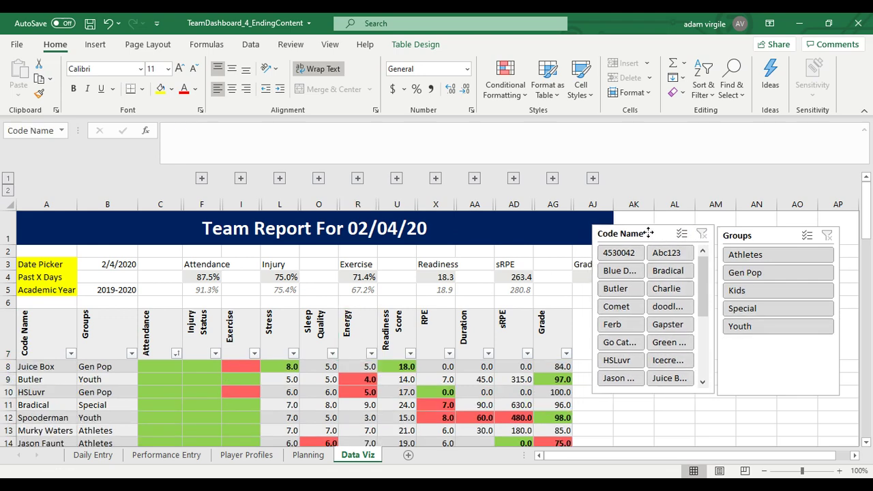
{"action": "left_click", "coordinate": [379, 301]}
{"action": "scroll", "coordinate": [376, 300], "scroll_direction": "down", "scroll_amount": 10}
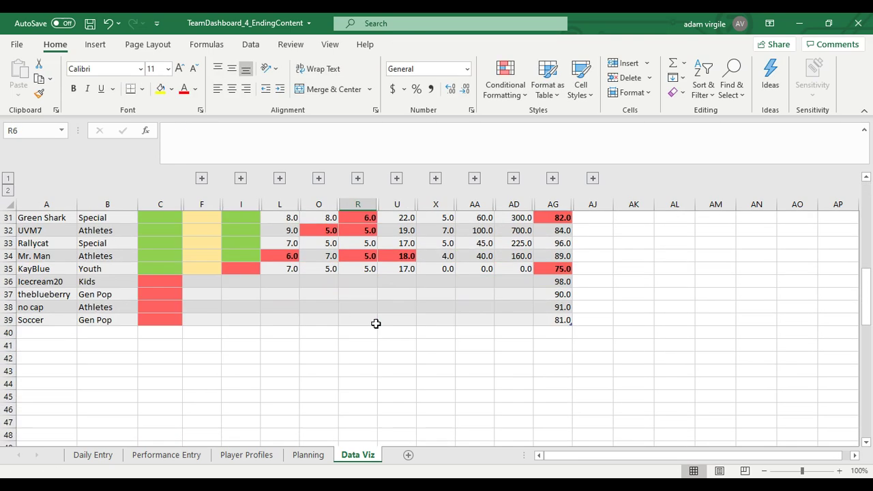
{"action": "left_click", "coordinate": [53, 344]}
{"action": "scroll", "coordinate": [114, 361], "scroll_direction": "up", "scroll_amount": 7}
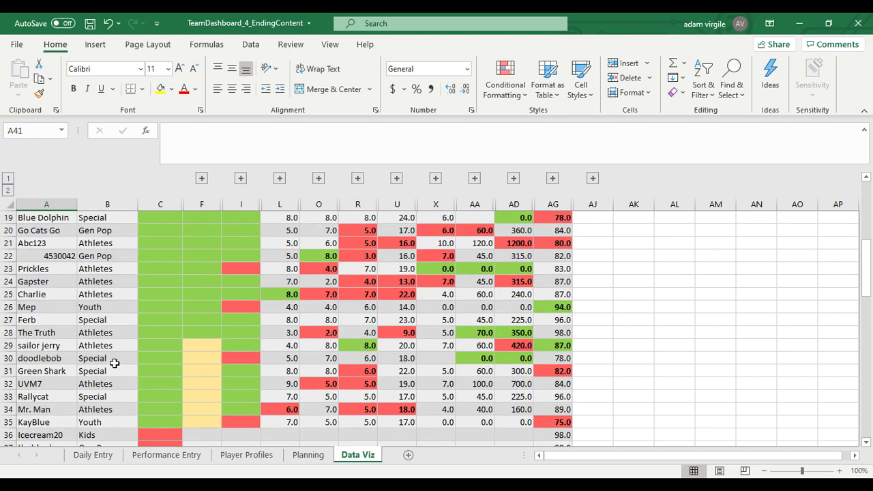
{"action": "scroll", "coordinate": [113, 362], "scroll_direction": "down", "scroll_amount": 3}
{"action": "scroll", "coordinate": [114, 363], "scroll_direction": "up", "scroll_amount": 4}
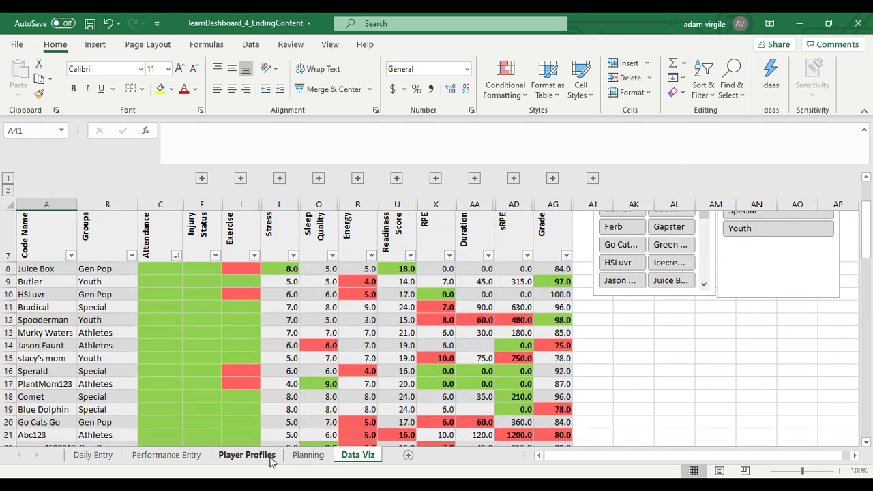
{"action": "scroll", "coordinate": [133, 270], "scroll_direction": "up", "scroll_amount": 2}
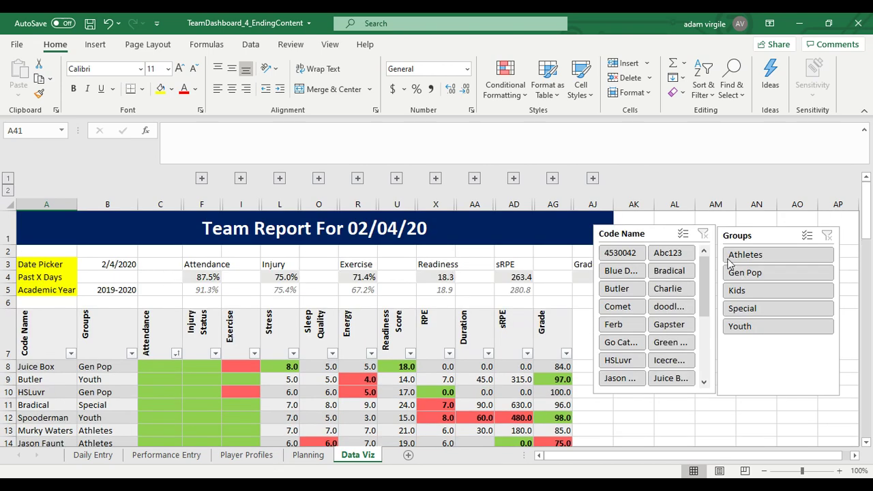
Change Icecream20's Cohort of Interest to Youth in the Player Profiles sheet
{"action": "left_click", "coordinate": [307, 455]}
{"action": "left_click", "coordinate": [247, 455]}
{"action": "scroll", "coordinate": [168, 420], "scroll_direction": "up", "scroll_amount": 3}
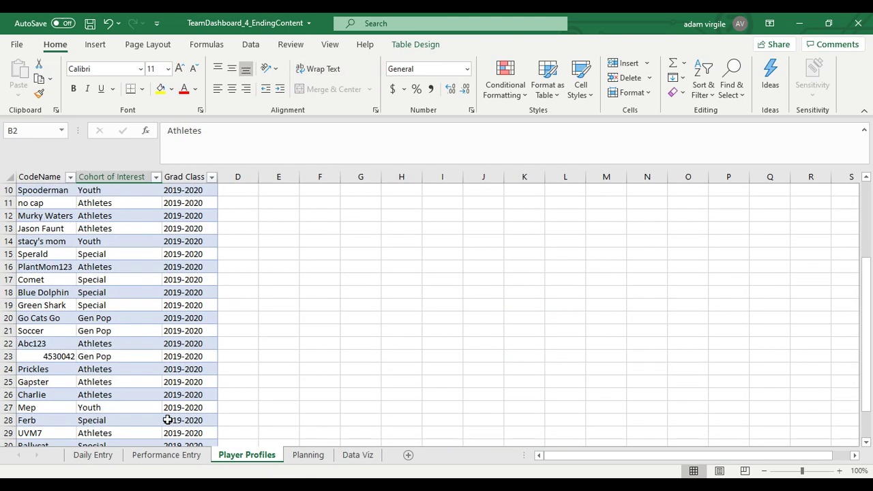
{"action": "scroll", "coordinate": [167, 420], "scroll_direction": "up", "scroll_amount": 1}
{"action": "scroll", "coordinate": [111, 225], "scroll_direction": "up", "scroll_amount": 1}
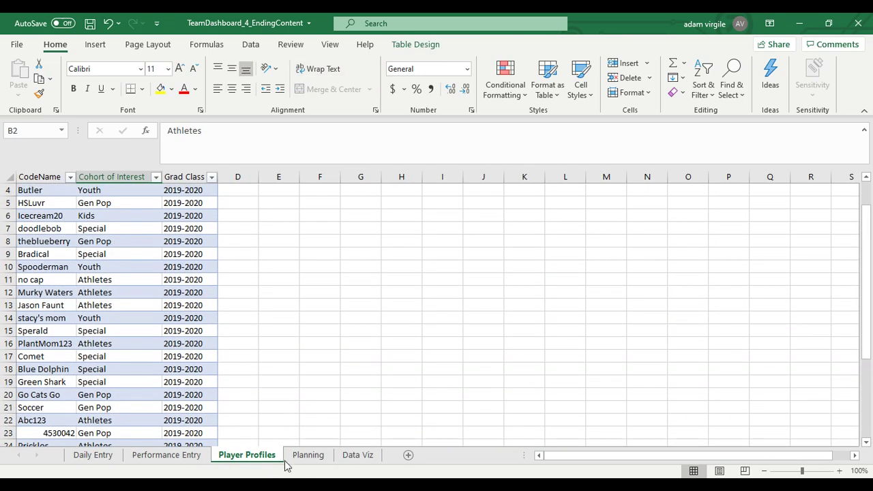
{"action": "scroll", "coordinate": [240, 431], "scroll_direction": "up", "scroll_amount": 1}
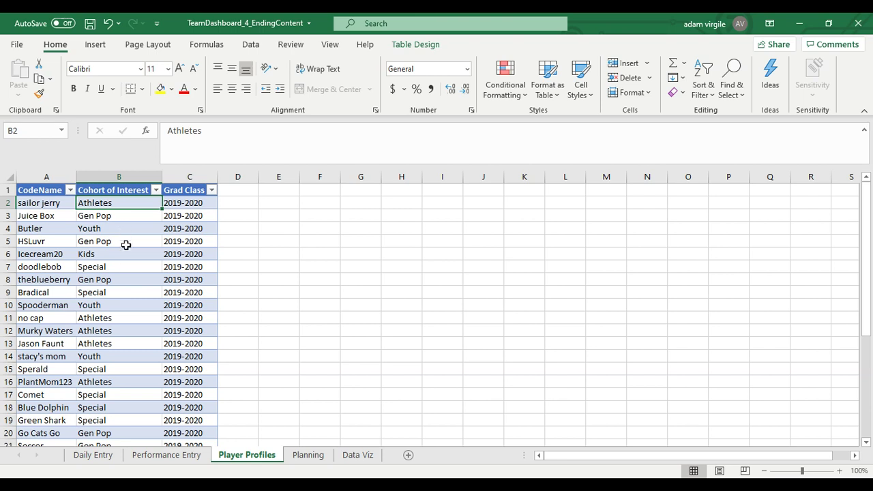
{"action": "left_click", "coordinate": [112, 254]}
{"action": "type", "text": "Youth"}
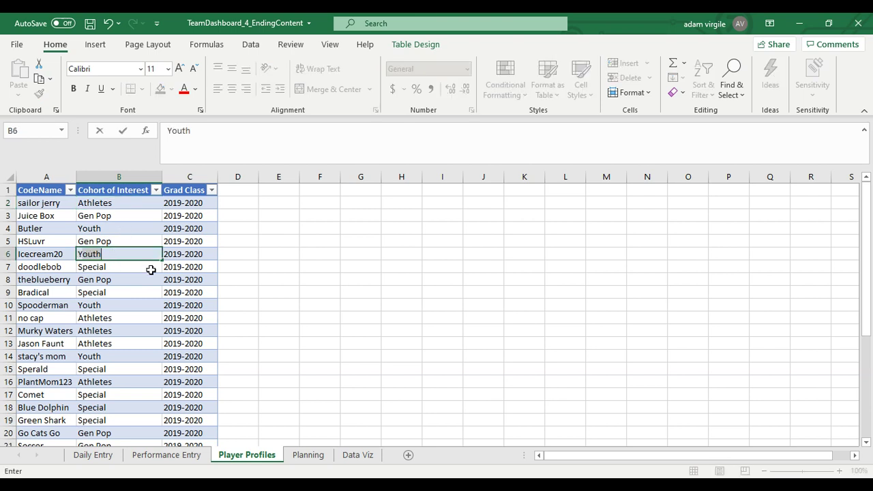
{"action": "key", "text": "Return"}
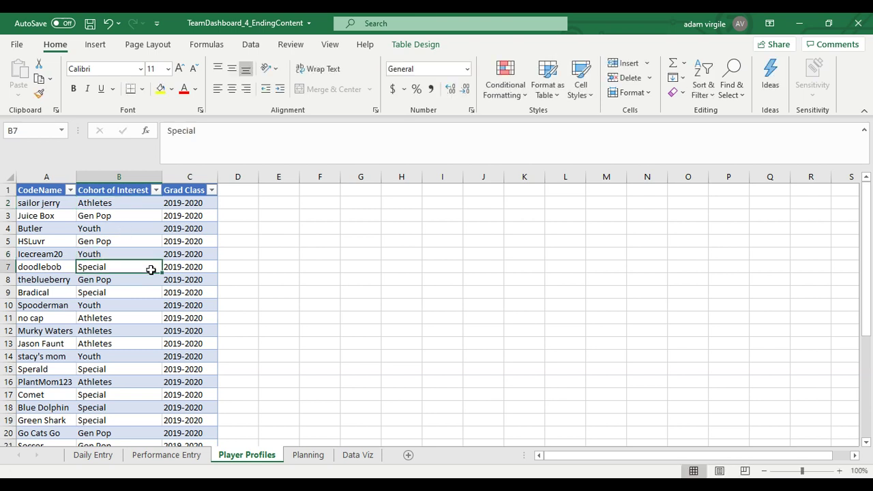
Check the Cohort of Interest filter choices without applying any, and review the Groups slicer's entries in the Data Viz sheet
{"action": "left_click", "coordinate": [155, 190]}
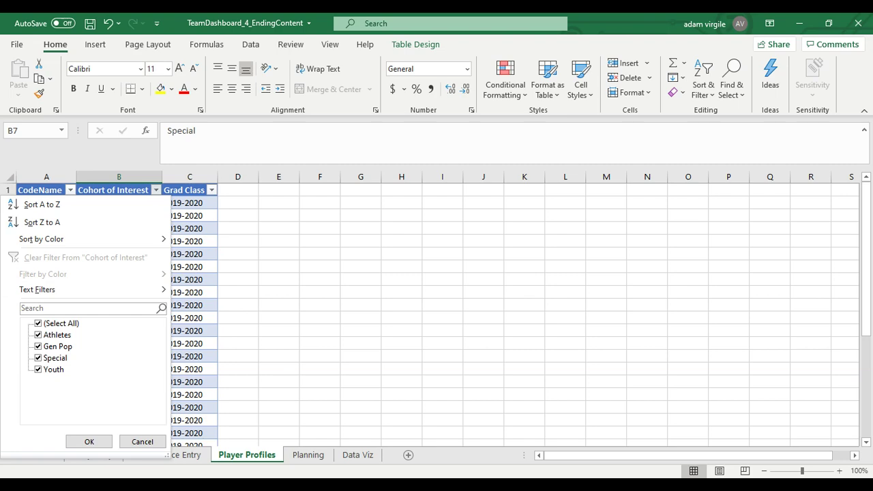
{"action": "left_click", "coordinate": [143, 441]}
{"action": "left_click", "coordinate": [183, 456]}
{"action": "left_click", "coordinate": [305, 455]}
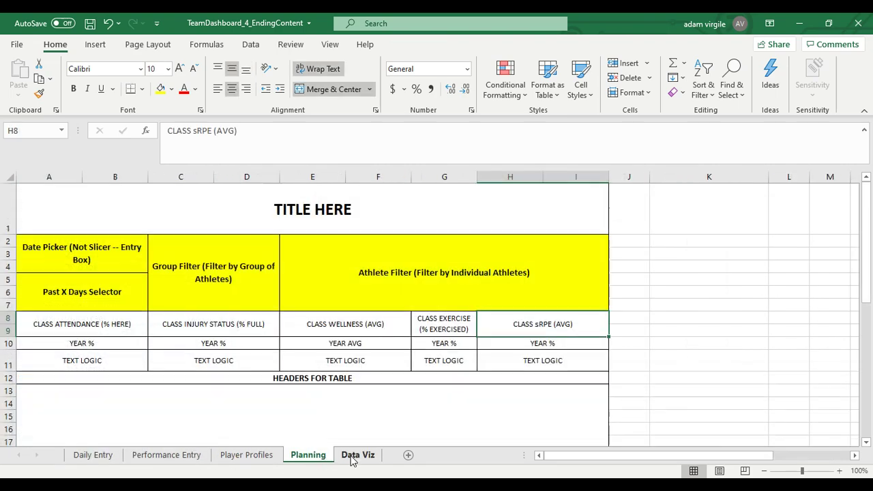
{"action": "left_click", "coordinate": [352, 458]}
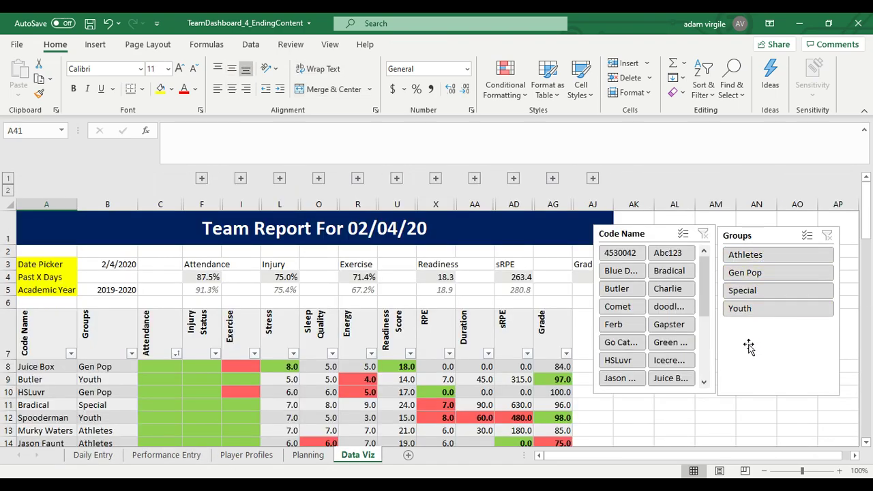
{"action": "scroll", "coordinate": [464, 341], "scroll_direction": "down", "scroll_amount": 7}
{"action": "scroll", "coordinate": [561, 335], "scroll_direction": "up", "scroll_amount": 7}
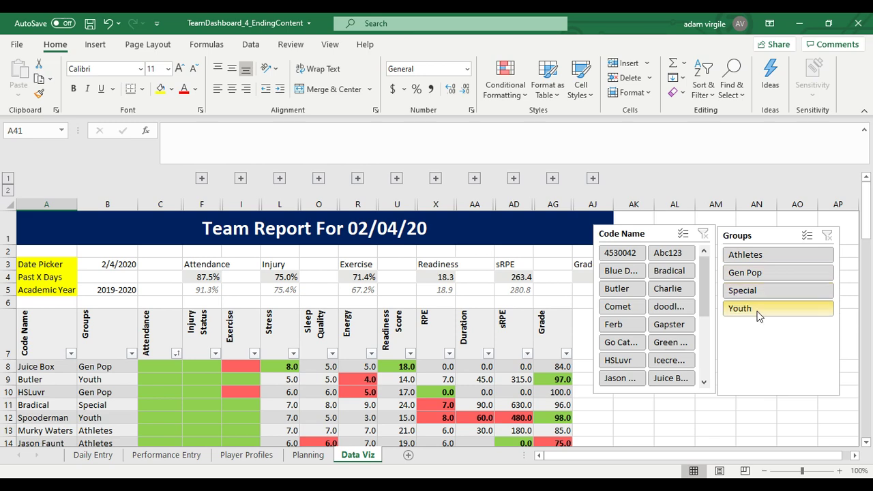
Enter the summary row labels Class Average, Youth and Athletes in cells A41 to A43 below the report table
{"action": "scroll", "coordinate": [300, 398], "scroll_direction": "down", "scroll_amount": 11}
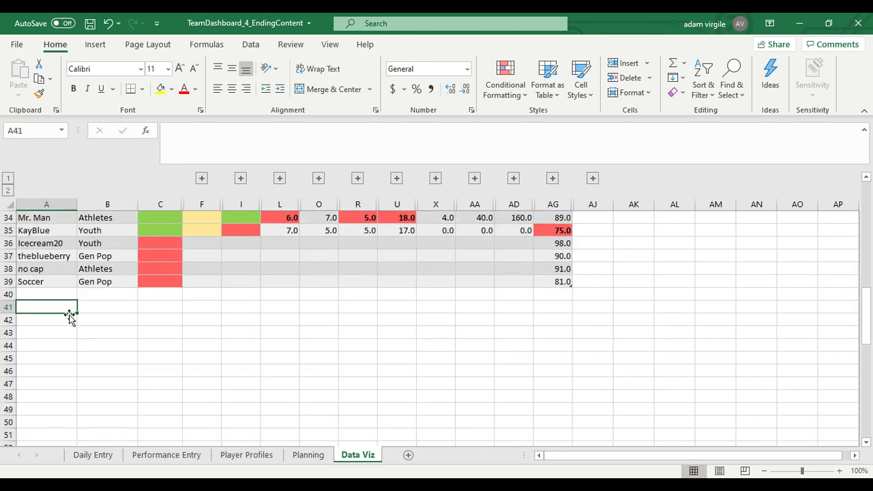
{"action": "type", "text": "Class"}
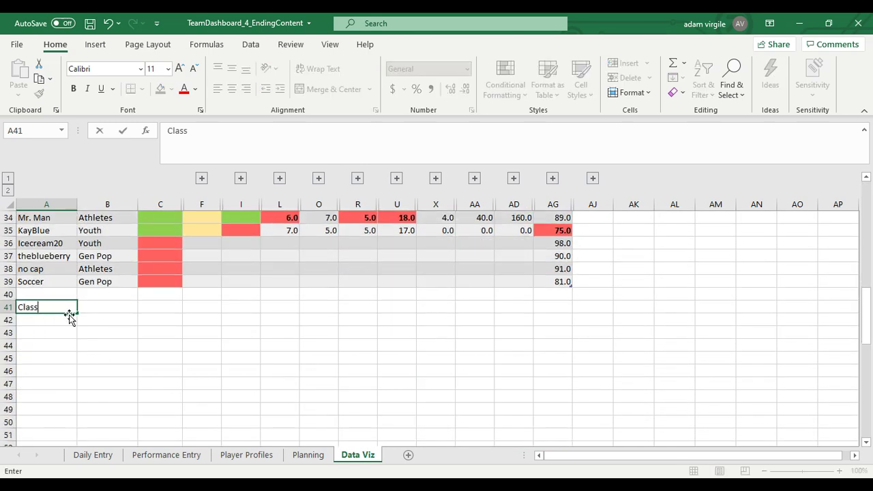
{"action": "type", "text": " Average"}
{"action": "key", "text": "Return"}
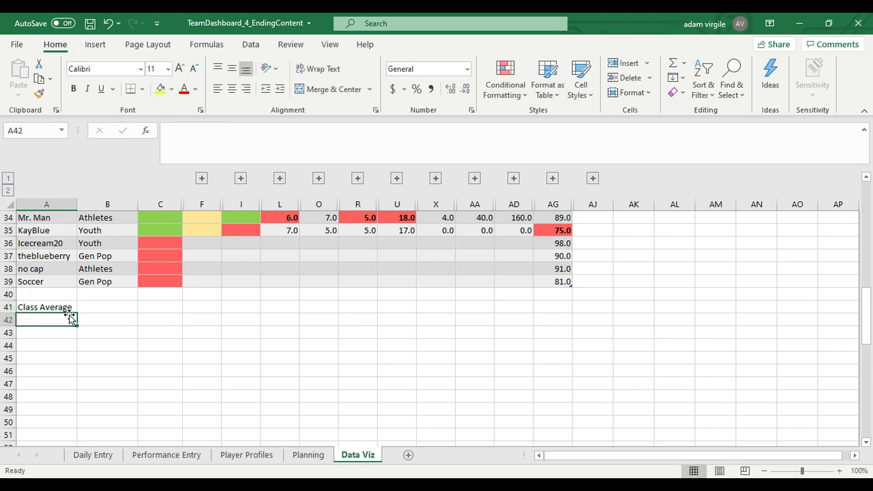
{"action": "type", "text": "Youth"}
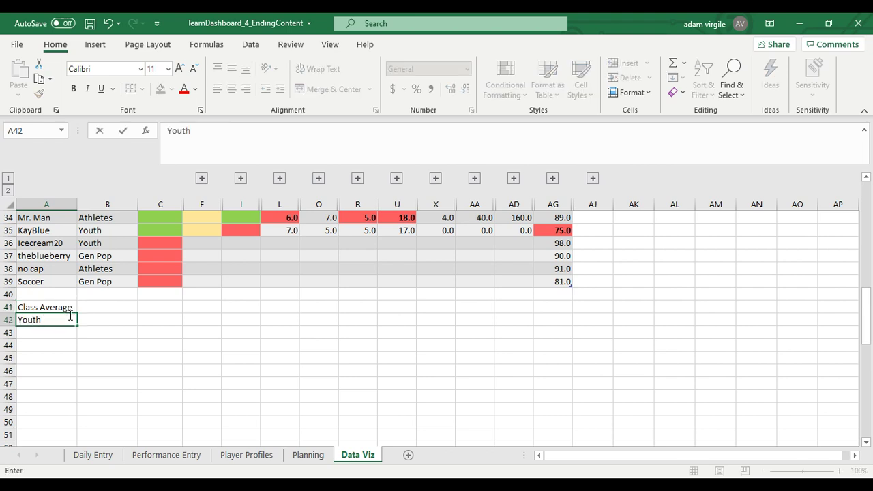
{"action": "key", "text": "Return"}
{"action": "type", "text": "Athletes"}
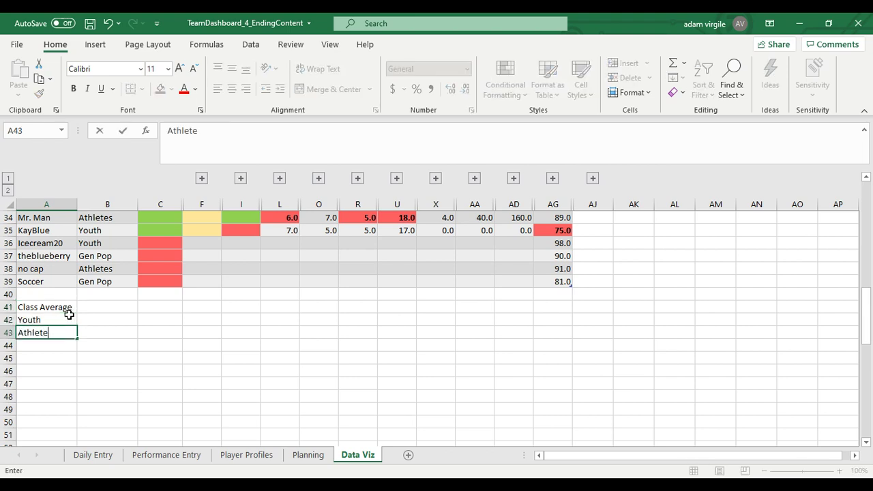
{"action": "key", "text": "Return"}
Add the labels Gen Pop and Special in cells A44 and A45 below the Athletes label
{"action": "scroll", "coordinate": [670, 386], "scroll_direction": "up", "scroll_amount": 11}
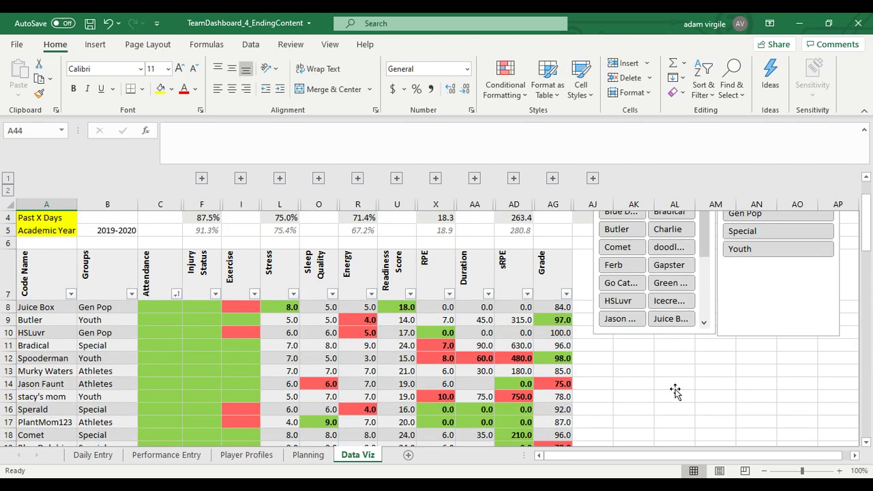
{"action": "scroll", "coordinate": [435, 360], "scroll_direction": "down", "scroll_amount": 12}
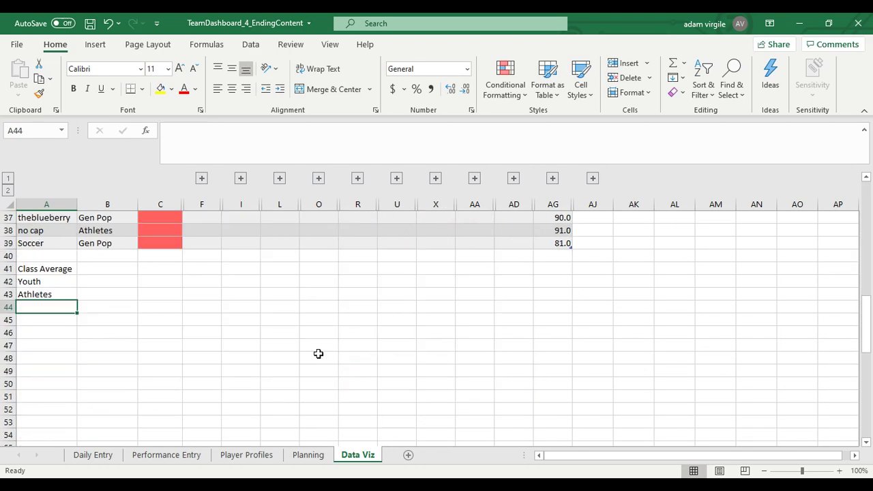
{"action": "type", "text": "Gen Pop"}
{"action": "key", "text": "Return"}
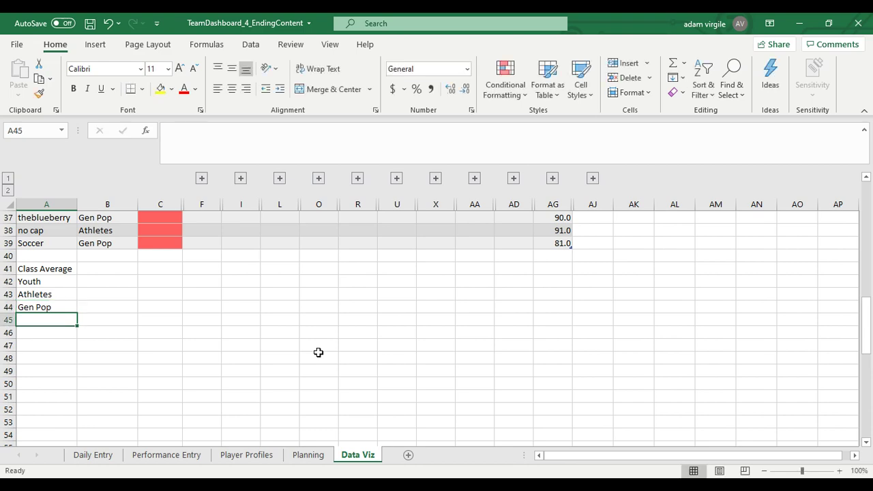
{"action": "type", "text": "Special"}
{"action": "key", "text": "Return"}
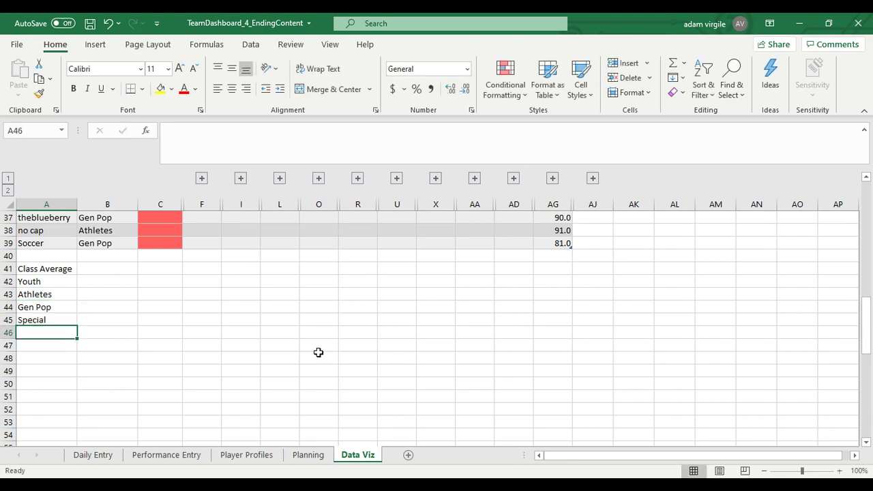
Review the report's metric columns from Attendance through Grade against the summary labels below the table
{"action": "scroll", "coordinate": [318, 352], "scroll_direction": "up", "scroll_amount": 8}
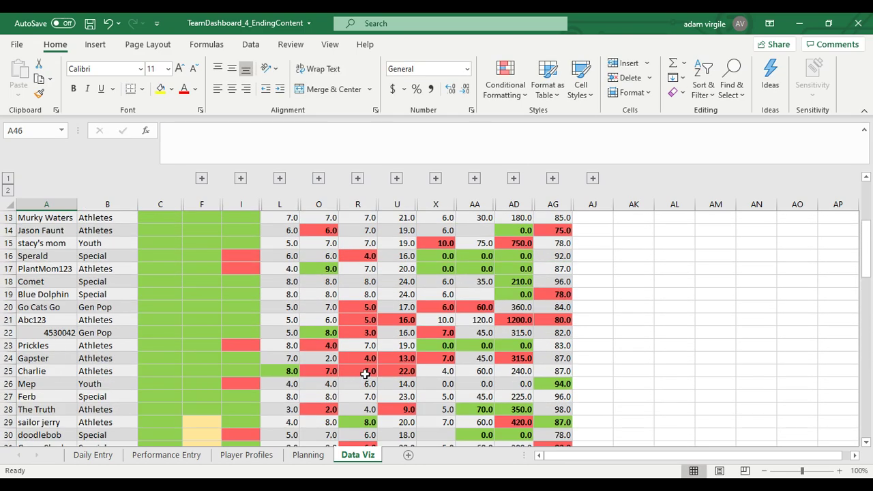
{"action": "scroll", "coordinate": [351, 330], "scroll_direction": "up", "scroll_amount": 3}
{"action": "scroll", "coordinate": [394, 350], "scroll_direction": "down", "scroll_amount": 1}
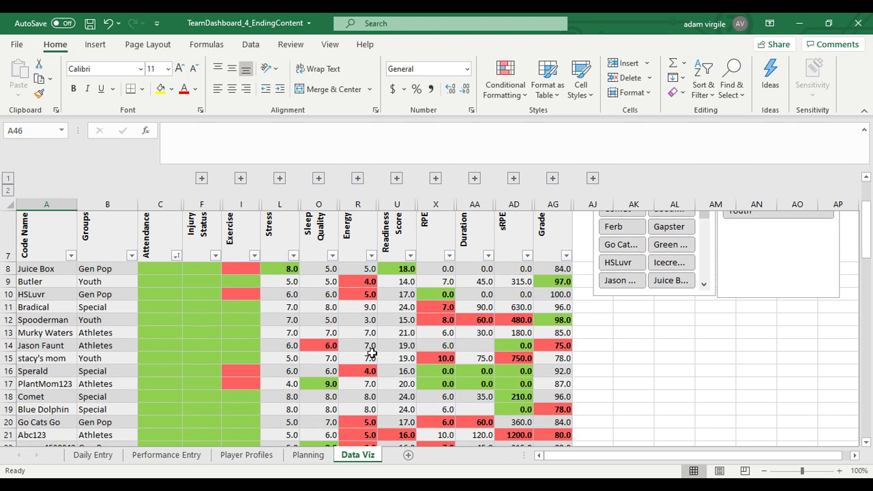
{"action": "left_click_drag", "start_coordinate": [155, 243], "coordinate": [229, 242]}
{"action": "left_click", "coordinate": [231, 244]}
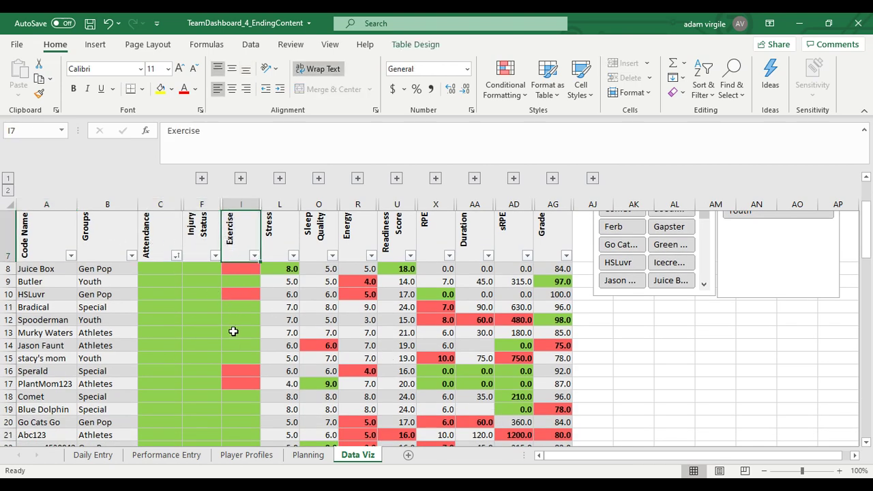
{"action": "scroll", "coordinate": [233, 331], "scroll_direction": "down", "scroll_amount": 6}
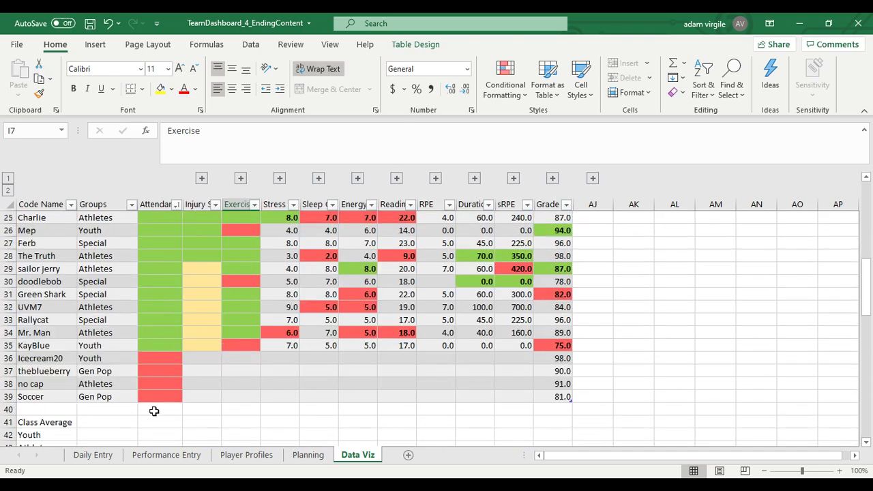
{"action": "scroll", "coordinate": [154, 411], "scroll_direction": "down", "scroll_amount": 1}
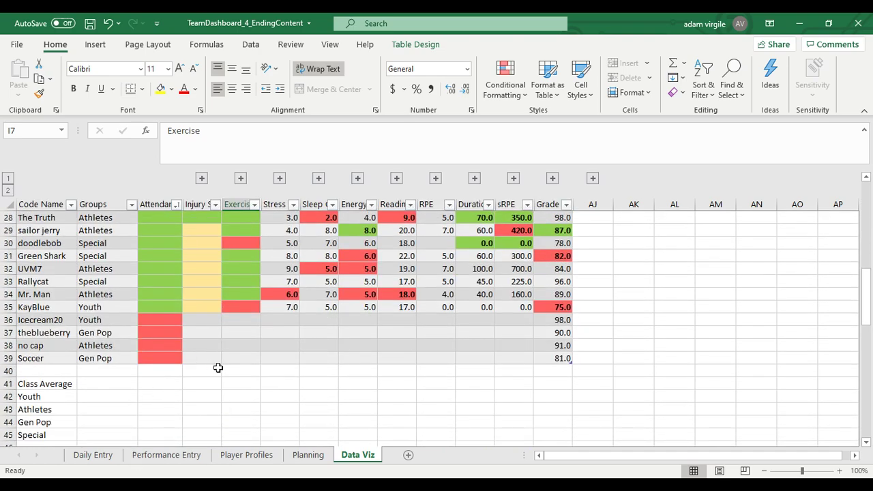
{"action": "scroll", "coordinate": [225, 369], "scroll_direction": "up", "scroll_amount": 8}
{"action": "left_click", "coordinate": [283, 293]}
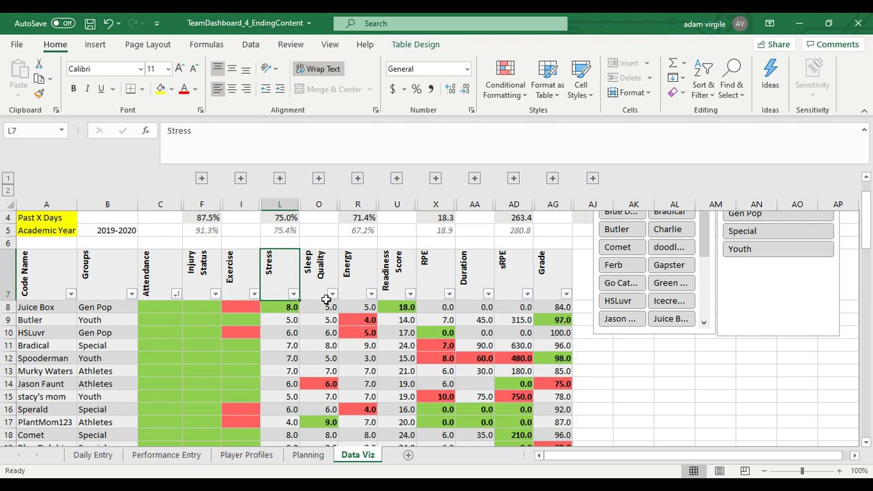
{"action": "left_click", "coordinate": [326, 288]}
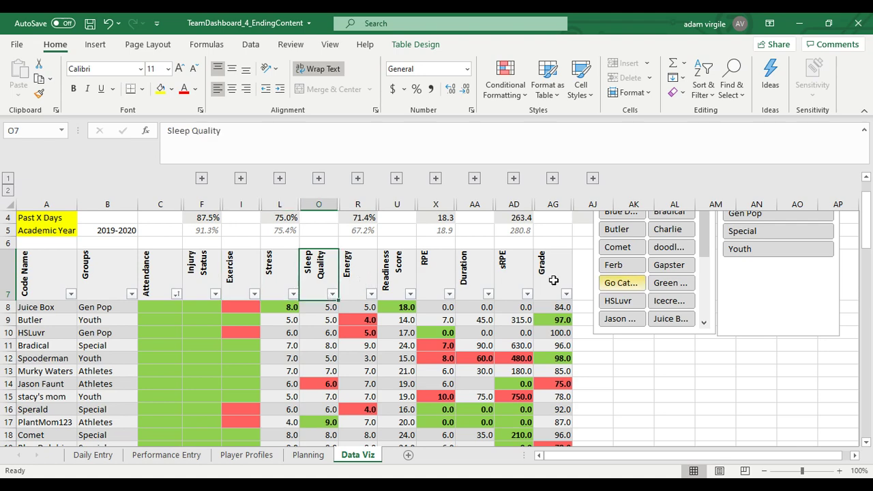
{"action": "scroll", "coordinate": [451, 343], "scroll_direction": "down", "scroll_amount": 2}
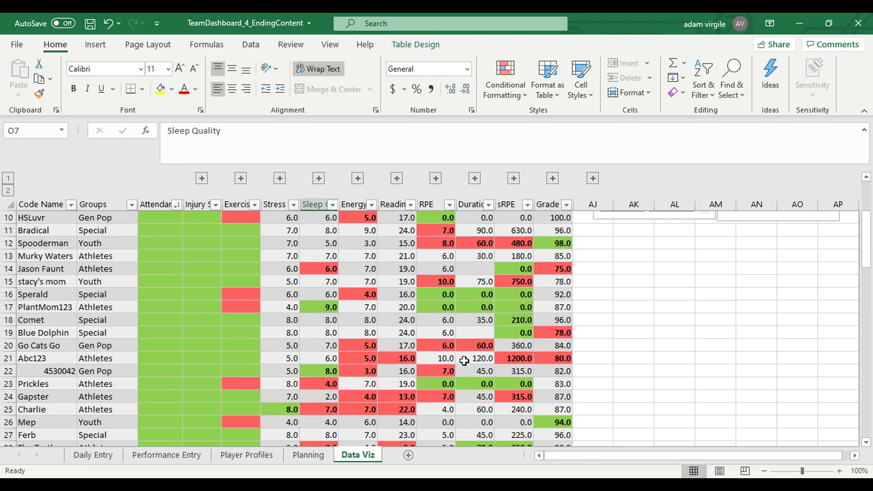
{"action": "scroll", "coordinate": [464, 360], "scroll_direction": "up", "scroll_amount": 3}
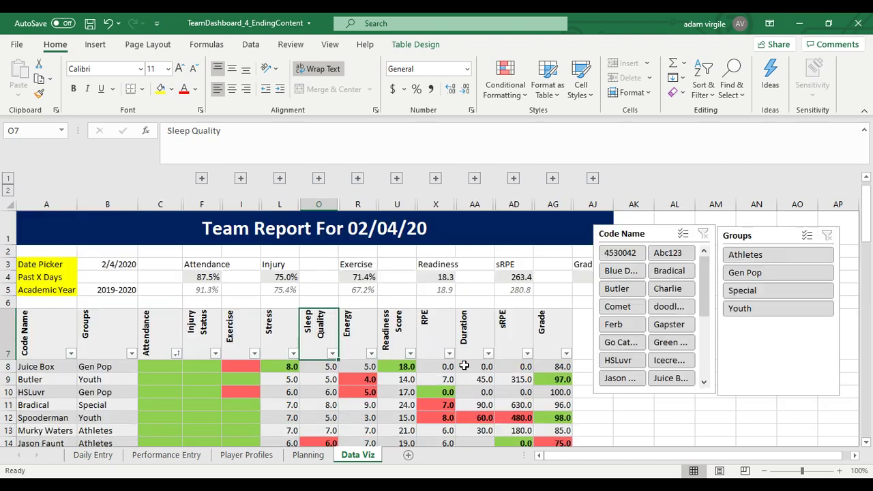
Inspect the formulas behind Butler's Sleep Quality and Juice Box's Stress values, and view the summary area below the table
{"action": "left_click", "coordinate": [315, 381]}
{"action": "scroll", "coordinate": [311, 409], "scroll_direction": "down", "scroll_amount": 9}
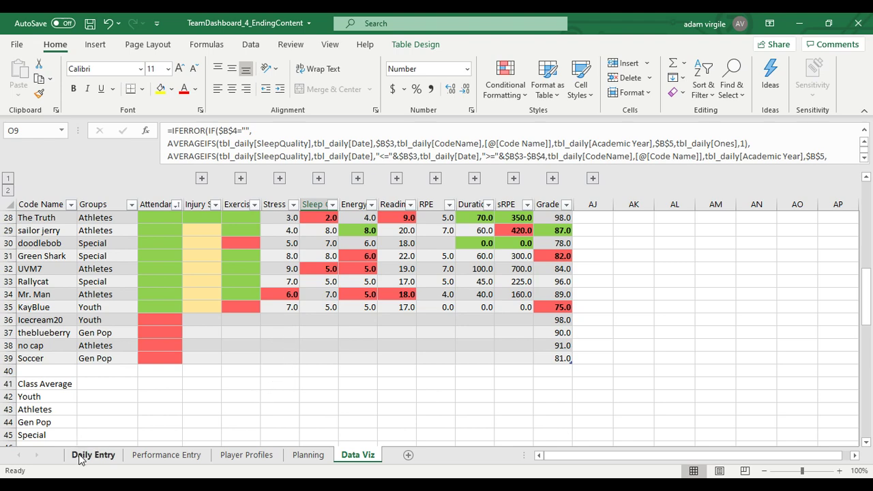
{"action": "scroll", "coordinate": [250, 433], "scroll_direction": "up", "scroll_amount": 4}
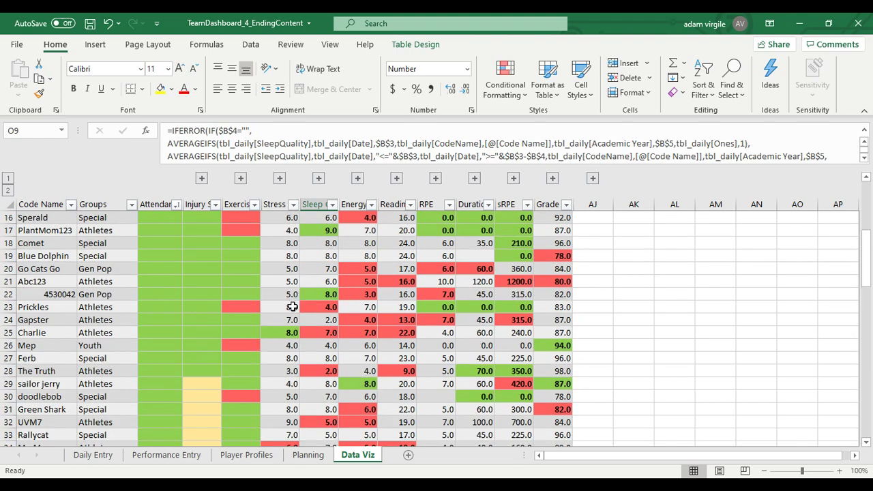
{"action": "scroll", "coordinate": [362, 316], "scroll_direction": "up", "scroll_amount": 3}
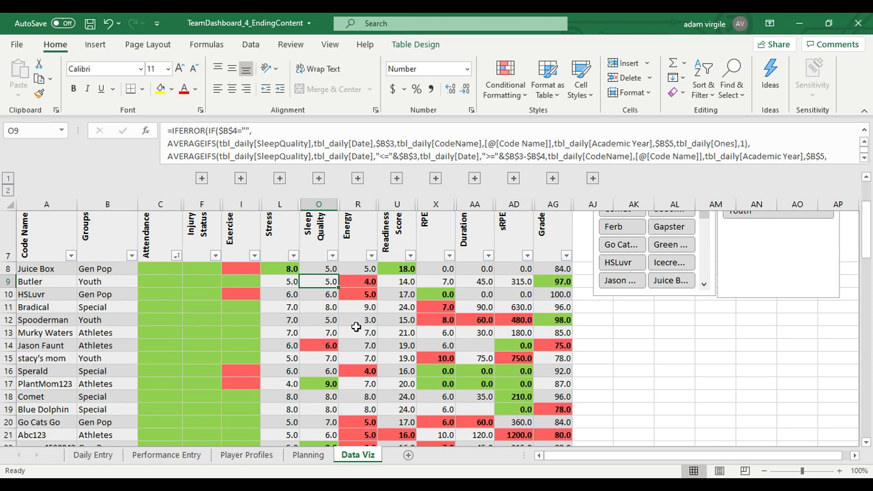
{"action": "left_click", "coordinate": [289, 270]}
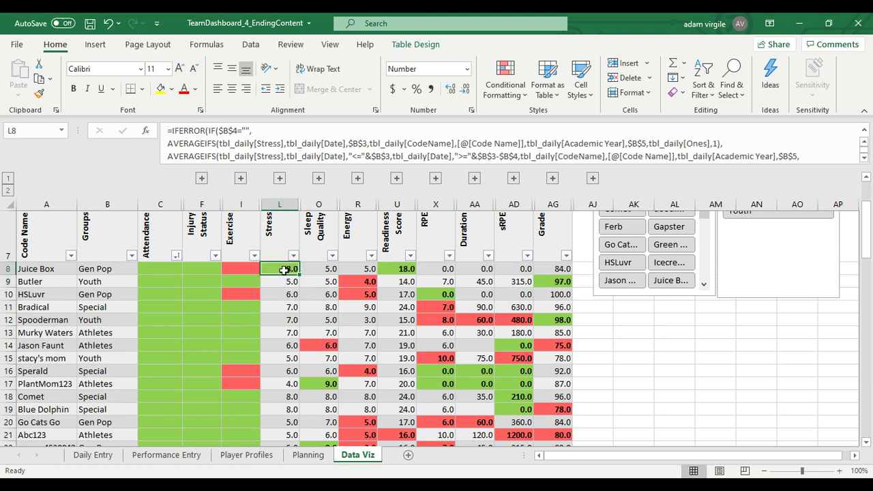
{"action": "scroll", "coordinate": [318, 326], "scroll_direction": "down", "scroll_amount": 7}
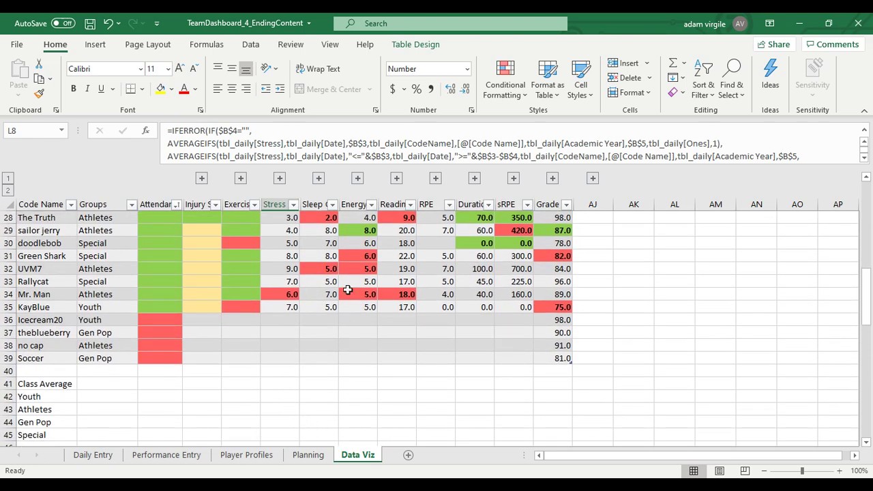
Look over the blank summary area beside the group labels, and view the Daily Entry and Player Profiles sheets
{"action": "left_click", "coordinate": [348, 292]}
{"action": "left_click_drag", "start_coordinate": [221, 396], "coordinate": [461, 420]}
{"action": "left_click", "coordinate": [462, 420]}
{"action": "scroll", "coordinate": [452, 428], "scroll_direction": "up", "scroll_amount": 4}
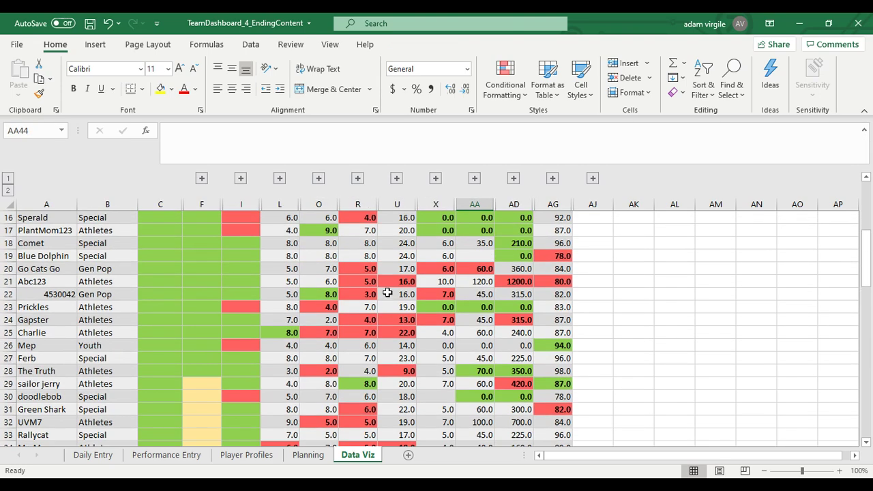
{"action": "left_click", "coordinate": [389, 294]}
{"action": "left_click", "coordinate": [97, 461]}
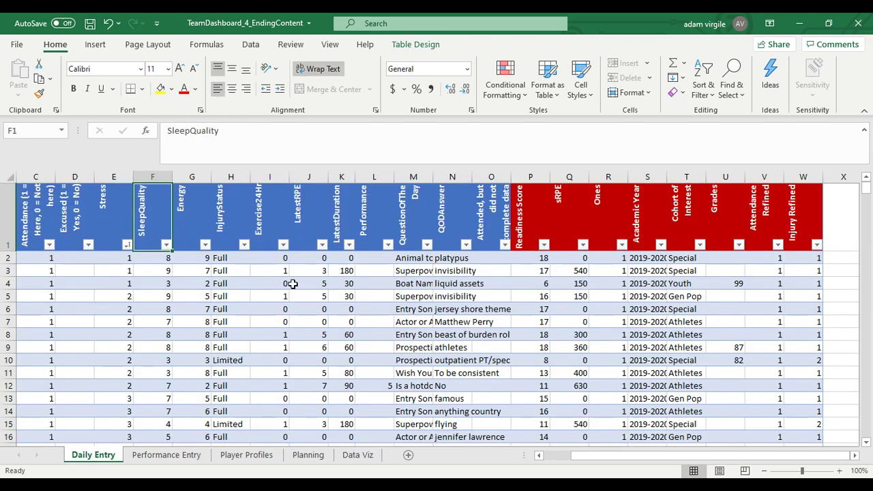
{"action": "left_click", "coordinate": [294, 459]}
{"action": "left_click", "coordinate": [263, 459]}
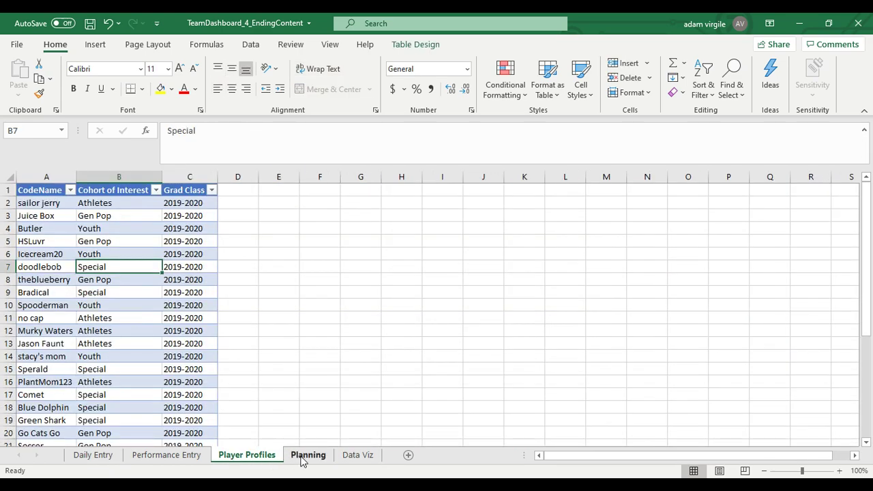
Copy Juice Box's Stress cell from the team report on the Data Viz sheet
{"action": "left_click", "coordinate": [368, 458]}
{"action": "scroll", "coordinate": [382, 419], "scroll_direction": "up", "scroll_amount": 5}
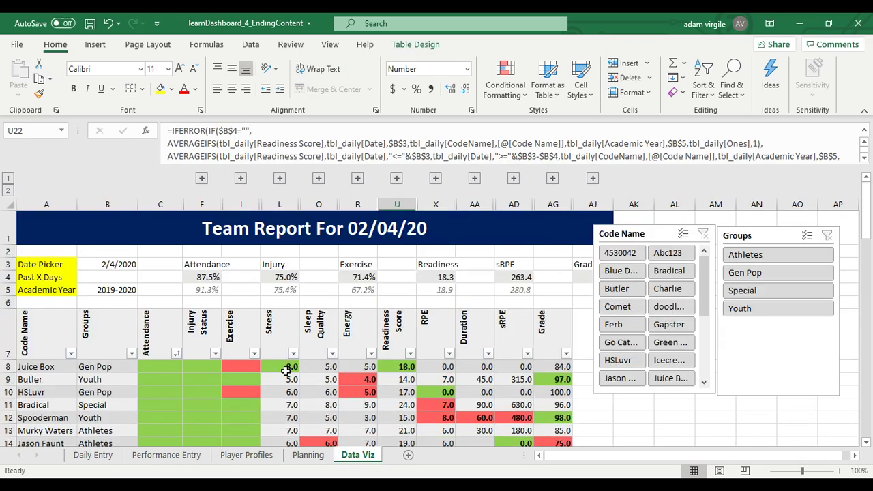
{"action": "left_click", "coordinate": [286, 369]}
{"action": "scroll", "coordinate": [298, 382], "scroll_direction": "down", "scroll_amount": 1}
{"action": "scroll", "coordinate": [301, 384], "scroll_direction": "up", "scroll_amount": 1}
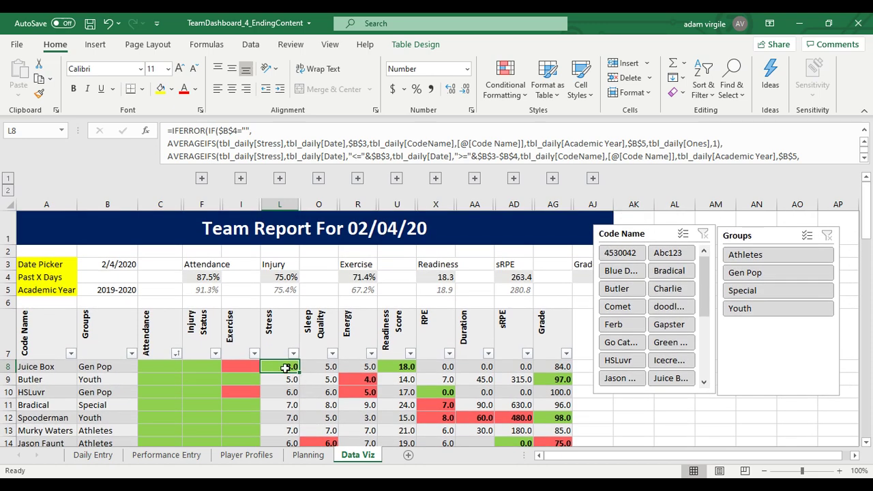
{"action": "right_click", "coordinate": [285, 368]}
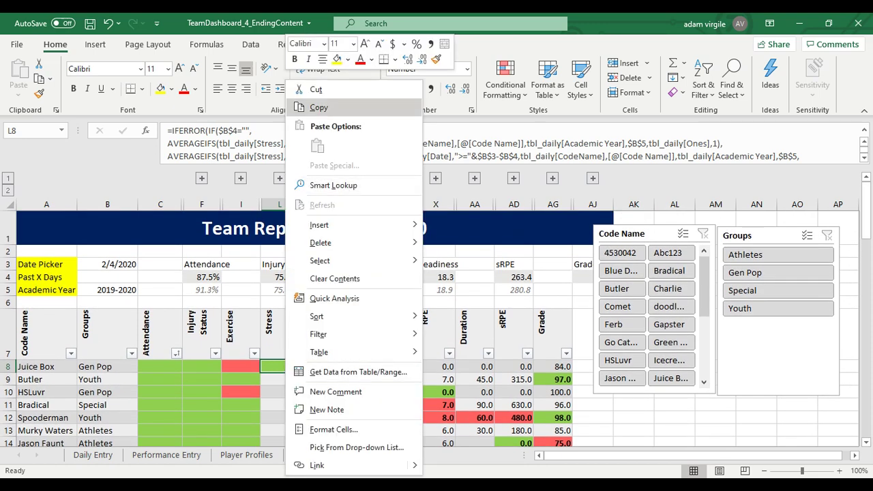
{"action": "left_click", "coordinate": [318, 107]}
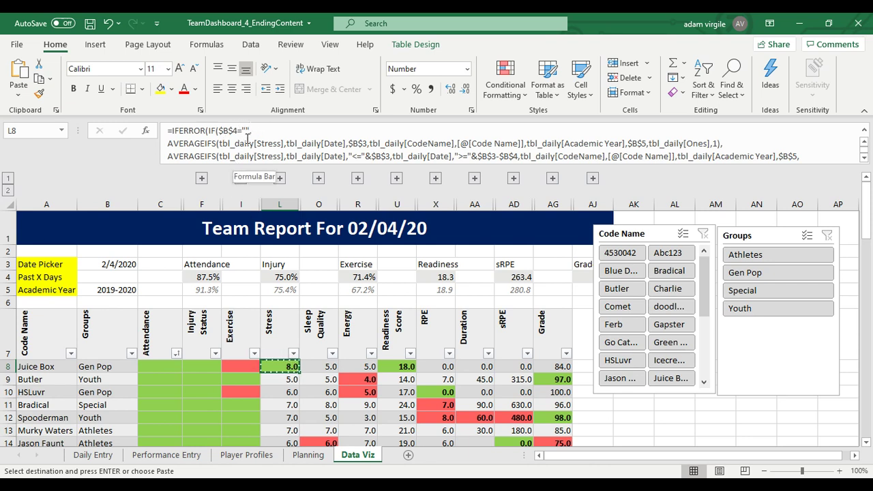
Set the report's Past X Days value to 10
{"action": "left_click", "coordinate": [133, 278]}
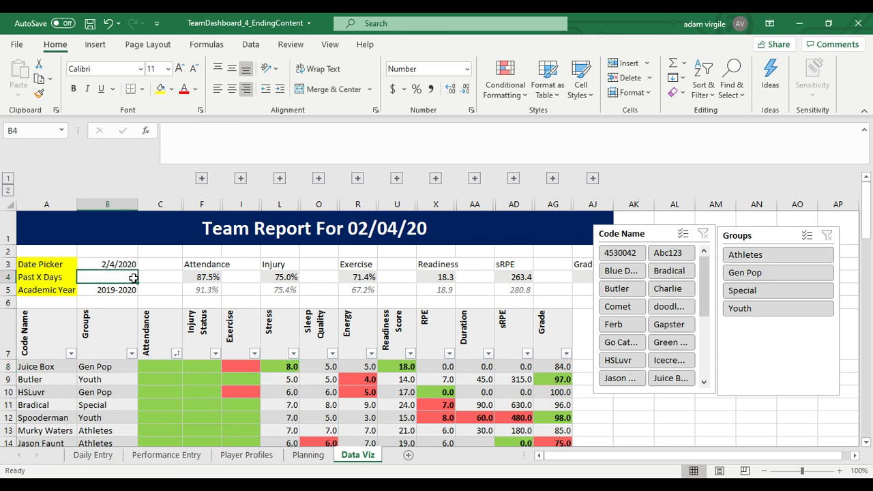
{"action": "type", "text": "10"}
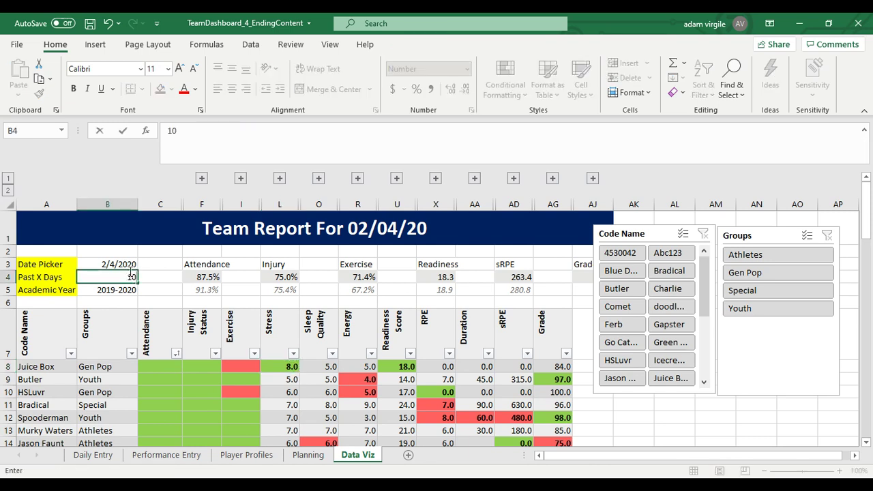
{"action": "key", "text": "Return"}
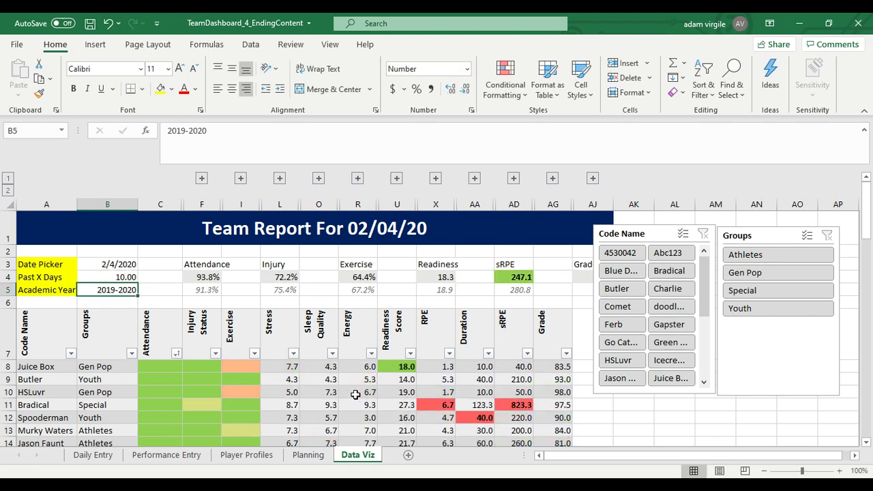
{"action": "left_click", "coordinate": [115, 276]}
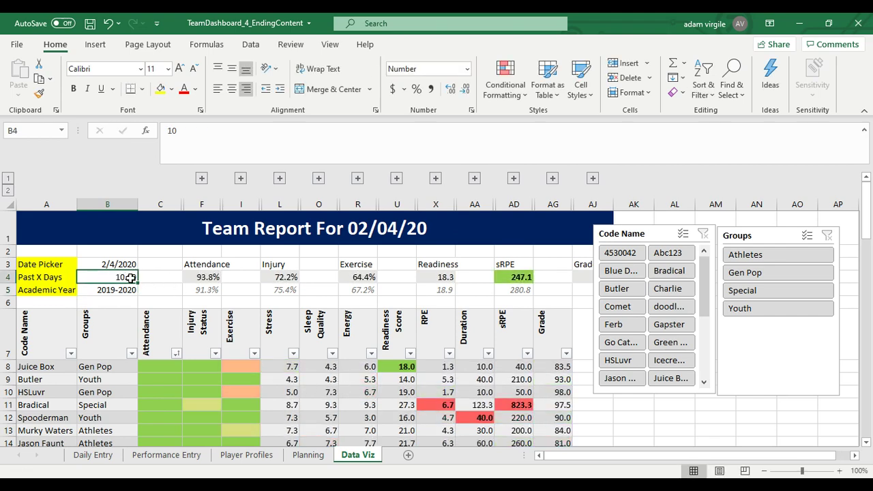
{"action": "left_click", "coordinate": [113, 268]}
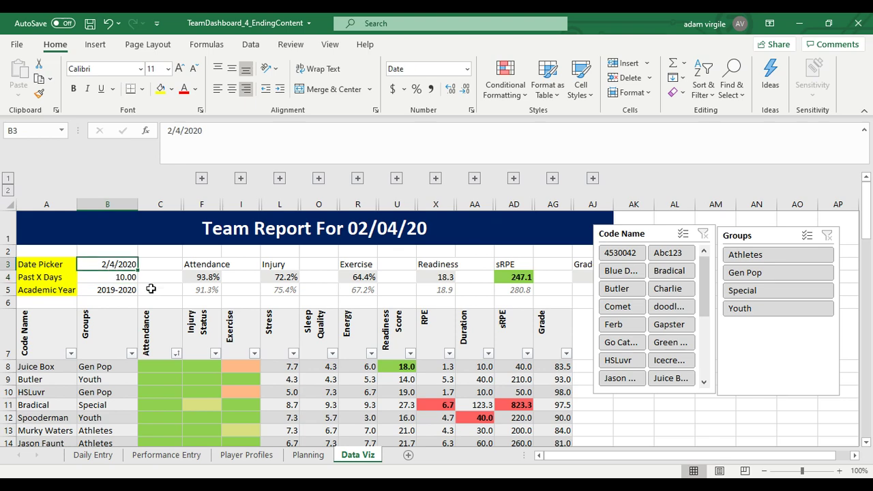
Clear the Past X Days value in cell B4
{"action": "left_click", "coordinate": [130, 276]}
{"action": "key", "text": "BackSpace"}
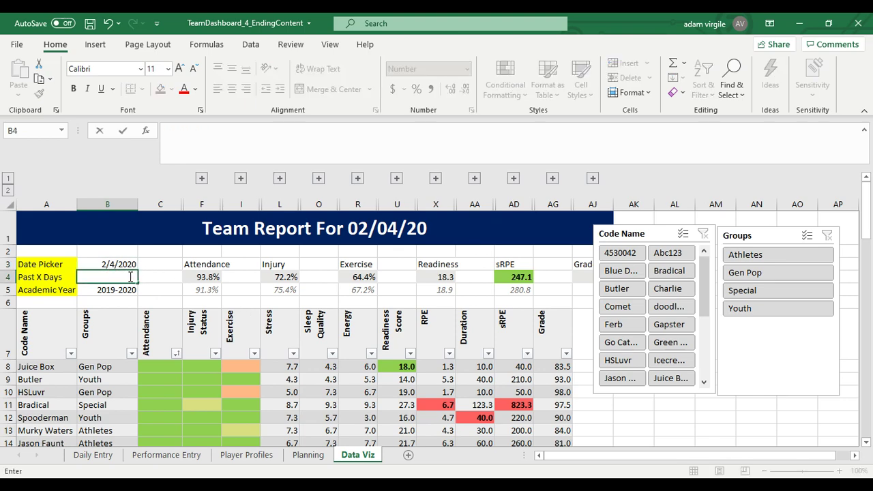
{"action": "key", "text": "Return"}
Try to paste the formula from Juice Box's Stress cell into cell L42 of the Youth row below the table
{"action": "left_click", "coordinate": [288, 366]}
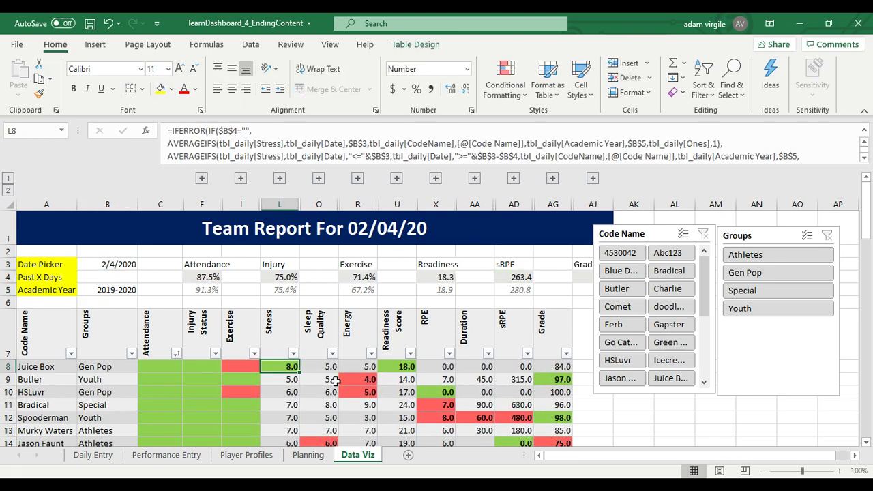
{"action": "key", "text": "ctrl+c"}
{"action": "scroll", "coordinate": [334, 358], "scroll_direction": "down", "scroll_amount": 10}
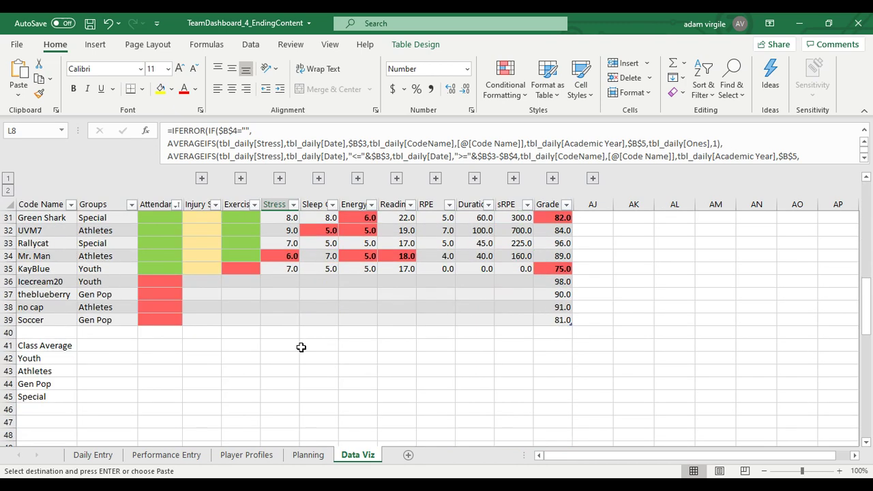
{"action": "left_click", "coordinate": [280, 360]}
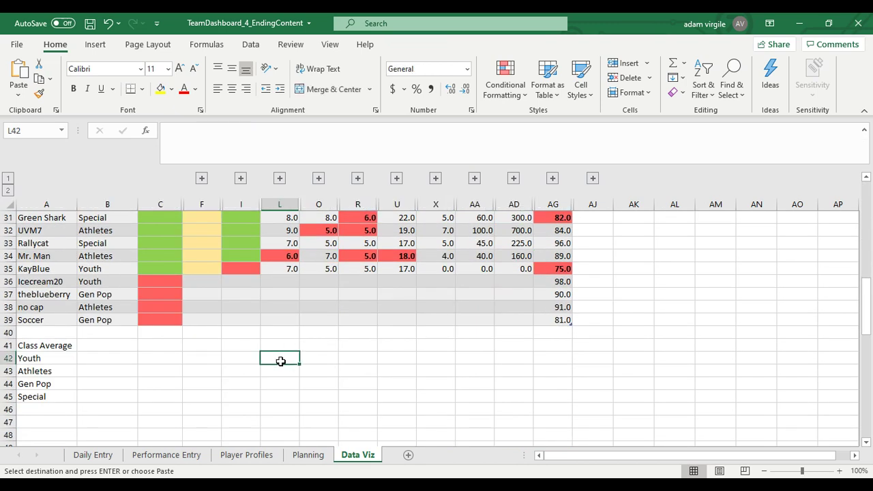
{"action": "right_click", "coordinate": [280, 361]}
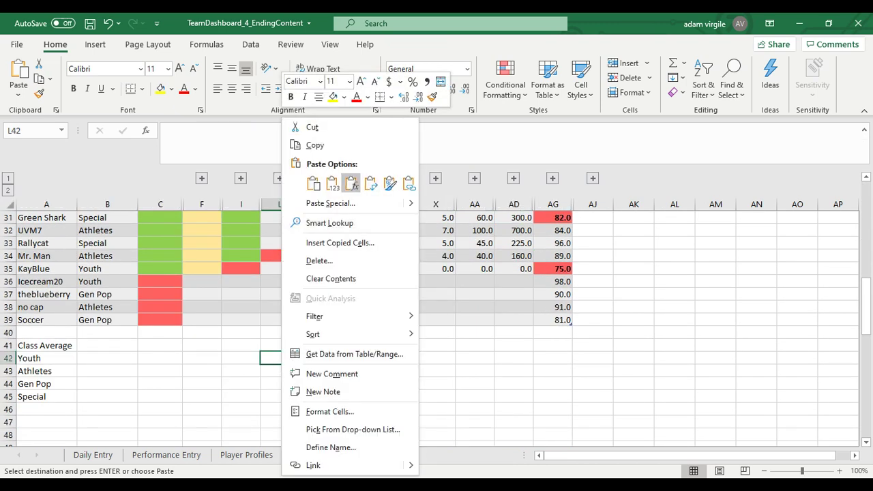
{"action": "left_click", "coordinate": [351, 183]}
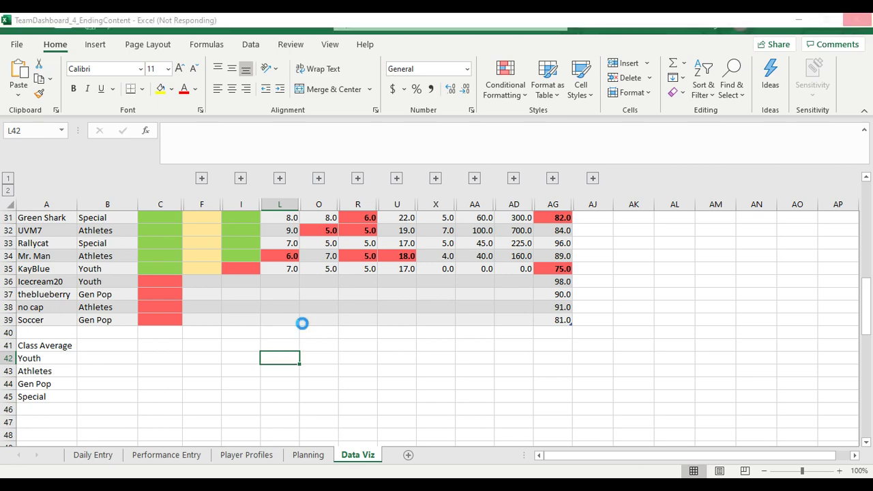
{"action": "key", "text": "ctrl+t"}
{"action": "left_click", "coordinate": [349, 303]}
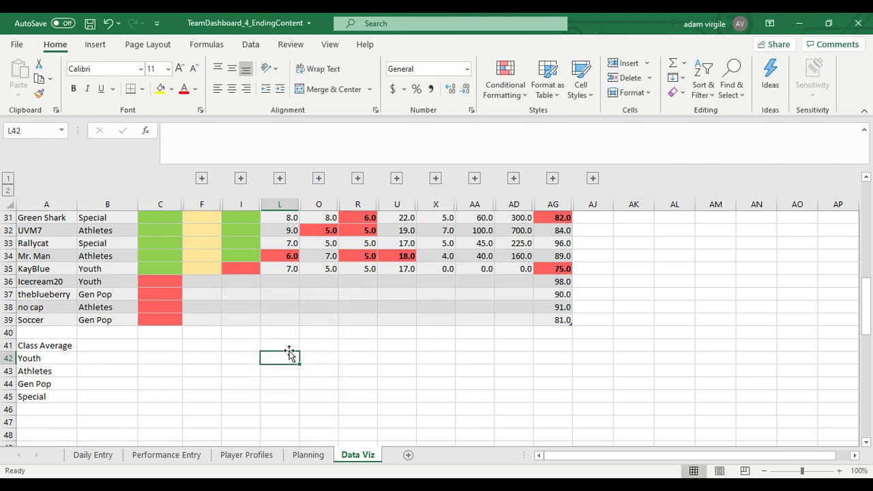
{"action": "left_click", "coordinate": [285, 345]}
{"action": "right_click", "coordinate": [284, 346]}
{"action": "key", "text": "Escape"}
Copy Juice Box's Stress cell and paste only its formula into L42, the Youth row's Stress cell
{"action": "scroll", "coordinate": [293, 340], "scroll_direction": "up", "scroll_amount": 10}
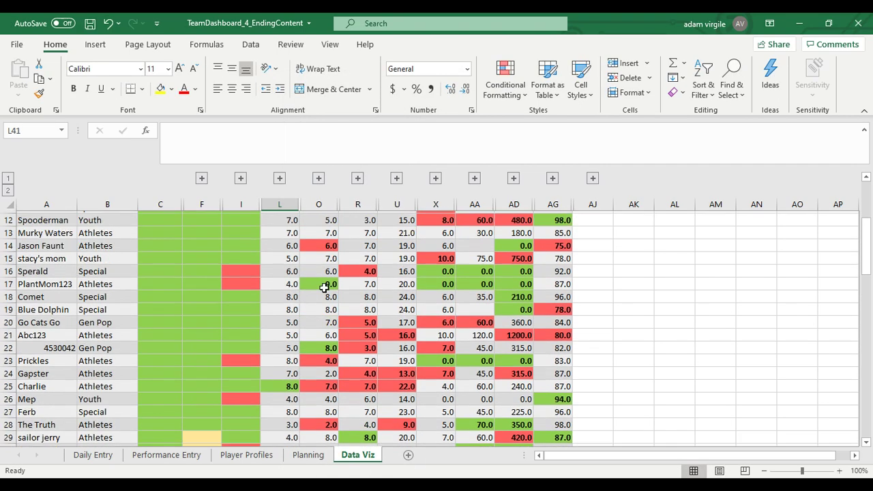
{"action": "left_click", "coordinate": [292, 377]}
{"action": "left_click", "coordinate": [292, 367]}
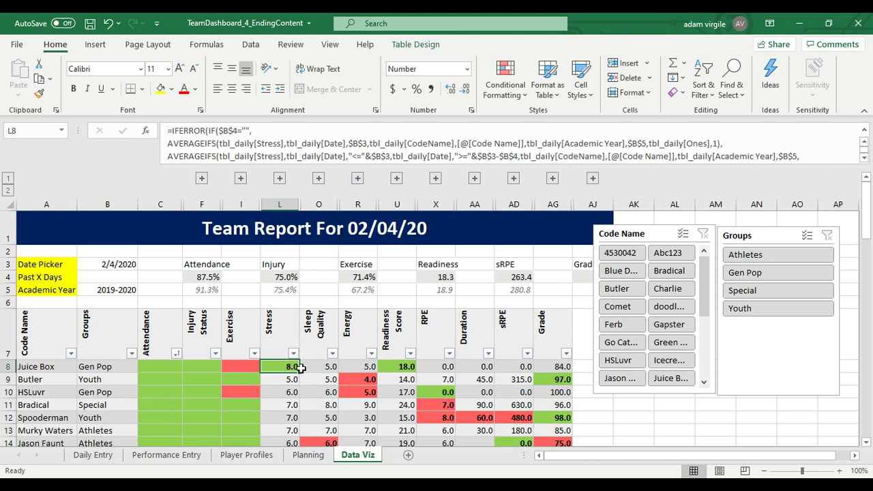
{"action": "key", "text": "ctrl+c"}
{"action": "scroll", "coordinate": [291, 368], "scroll_direction": "down", "scroll_amount": 13}
{"action": "scroll", "coordinate": [281, 350], "scroll_direction": "up", "scroll_amount": 2}
{"action": "left_click", "coordinate": [279, 308]}
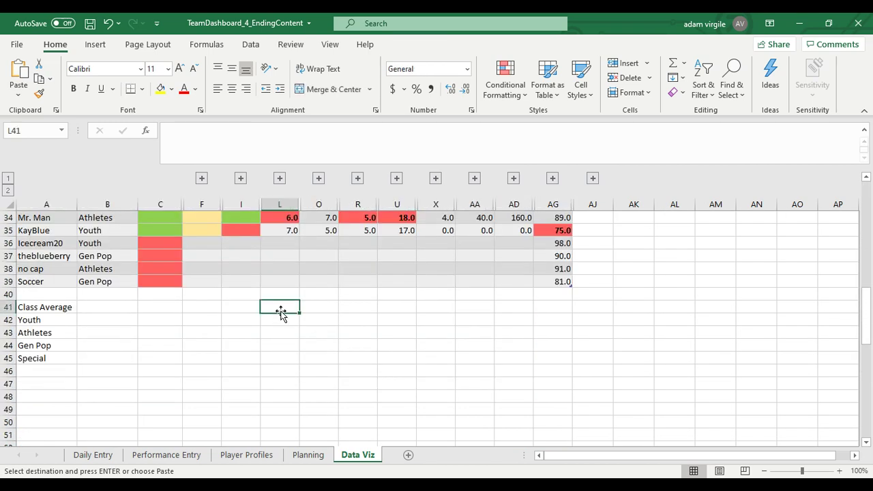
{"action": "right_click", "coordinate": [279, 320]}
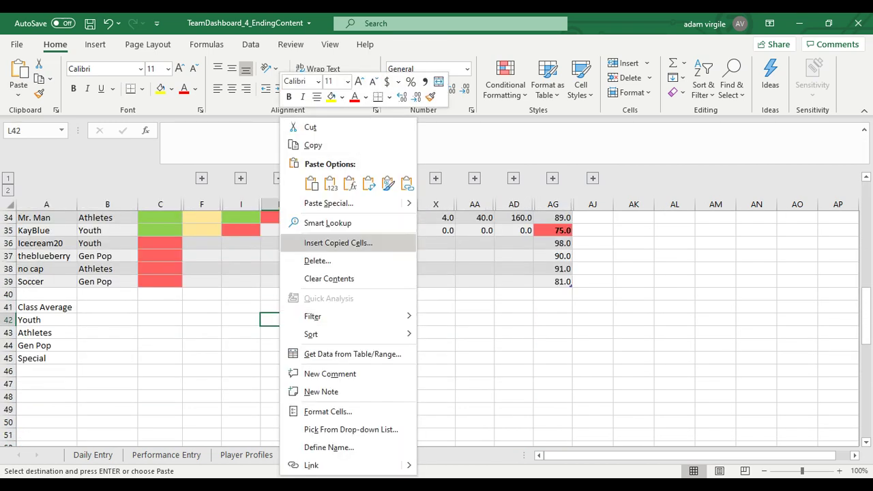
{"action": "left_click", "coordinate": [348, 182]}
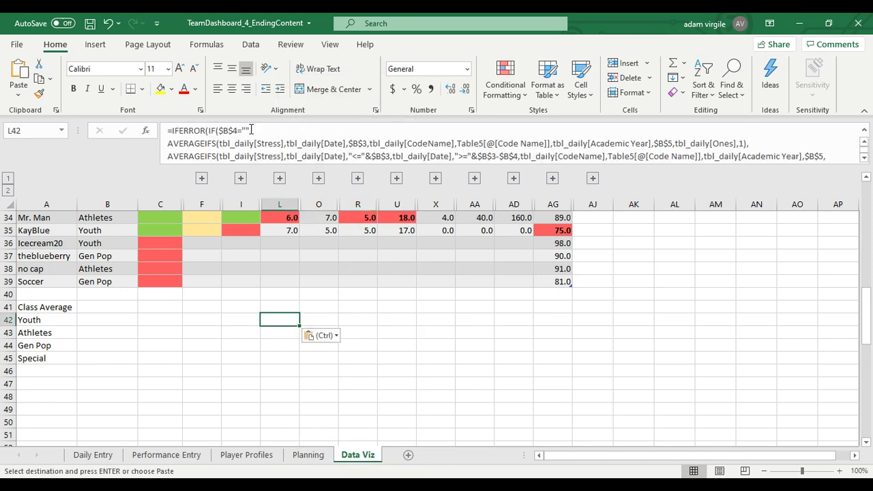
Examine the Stress and Date ranges in the first AVERAGEIFS of L42's formula against the report's date and year settings
{"action": "left_click", "coordinate": [228, 144]}
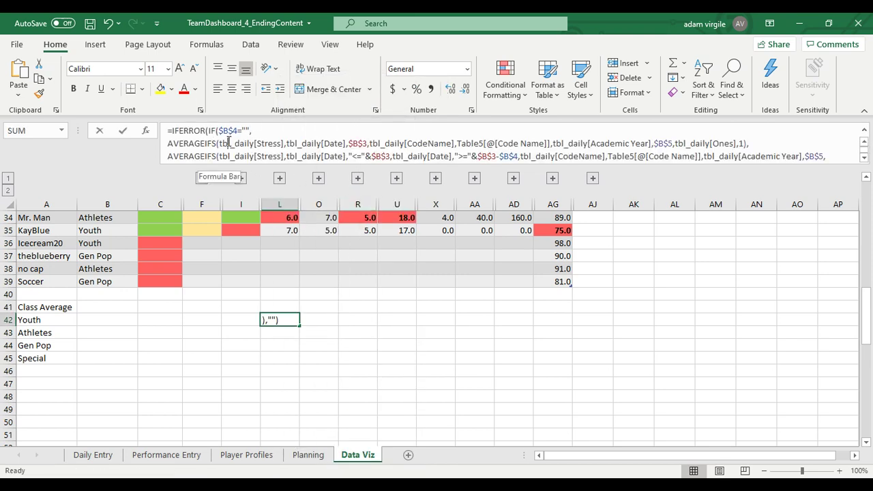
{"action": "left_click", "coordinate": [328, 144]}
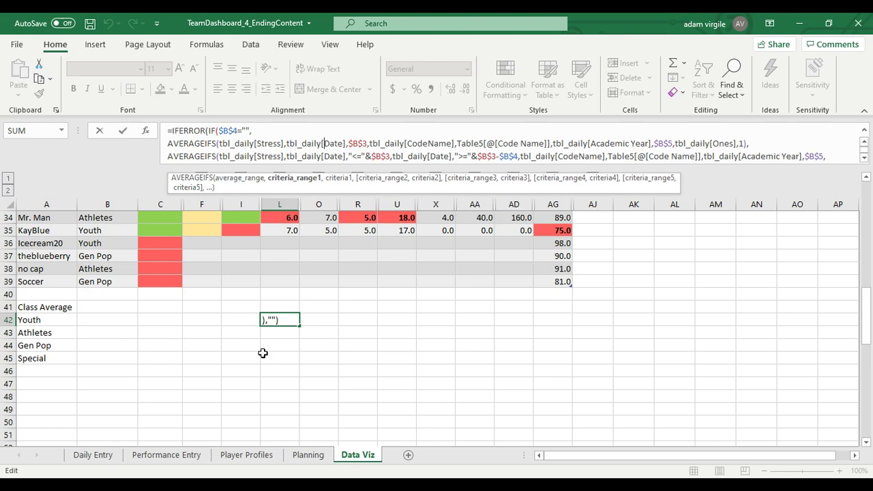
{"action": "scroll", "coordinate": [261, 368], "scroll_direction": "up", "scroll_amount": 11}
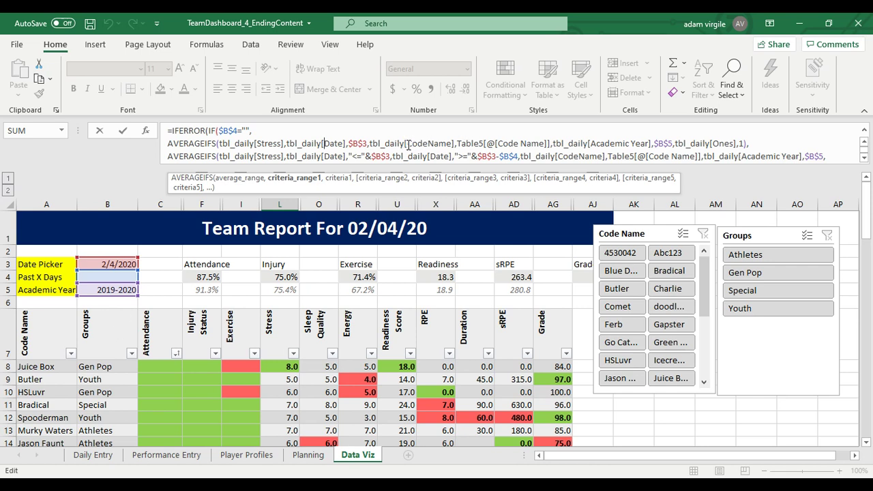
{"action": "left_click_drag", "start_coordinate": [407, 144], "coordinate": [453, 148]}
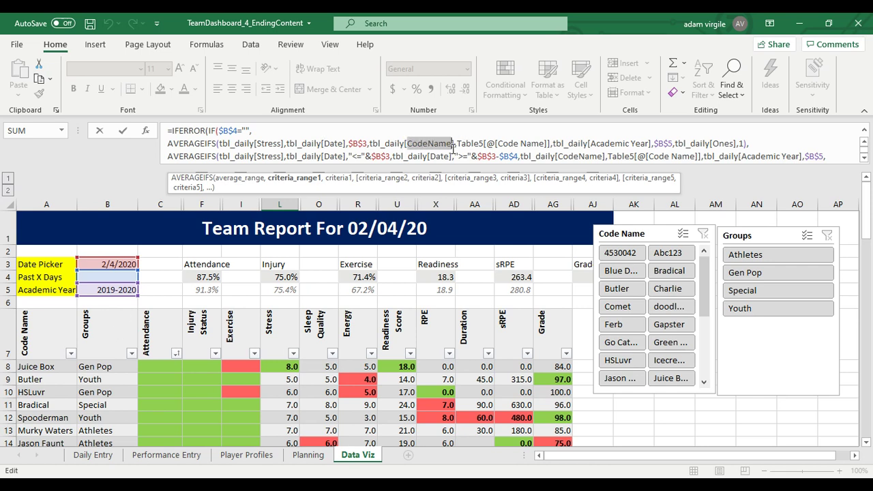
{"action": "left_click", "coordinate": [262, 144]}
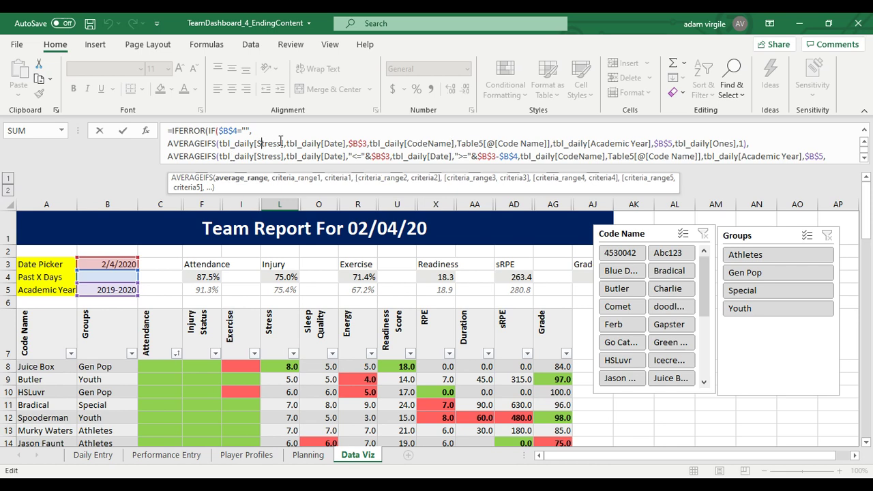
{"action": "left_click", "coordinate": [323, 144]}
Replace the CodeName criteria range in the first AVERAGEIFS of L42's formula with tbl_daily's Cohort of Interest column
{"action": "left_click_drag", "start_coordinate": [353, 144], "coordinate": [451, 143]}
{"action": "left_click", "coordinate": [424, 144]}
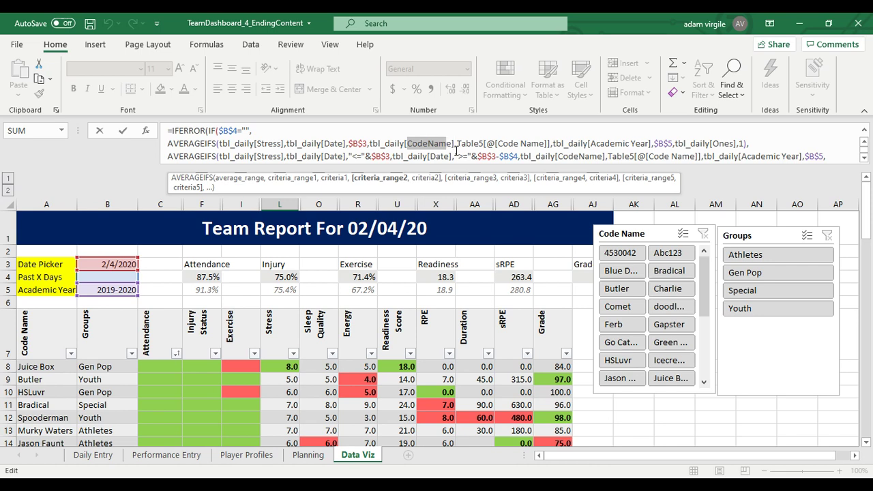
{"action": "type", "text": "Gre"}
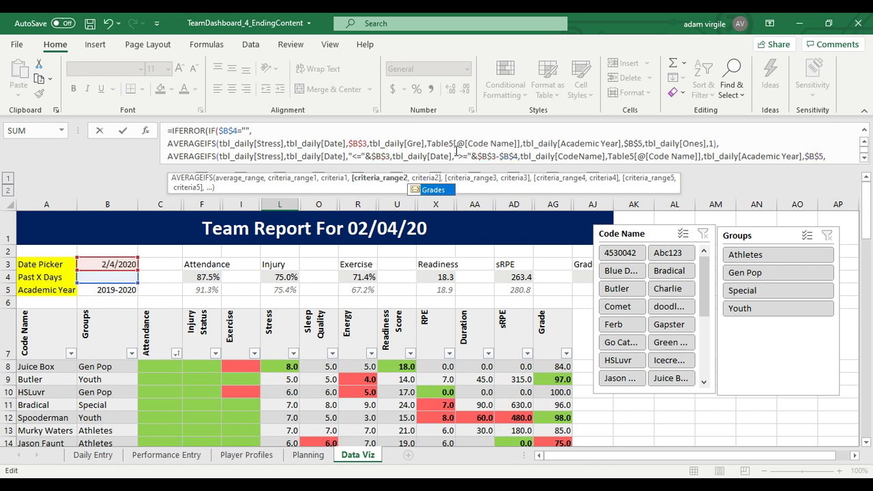
{"action": "key", "text": "BackSpace"}
{"action": "key", "text": "BackSpace"}
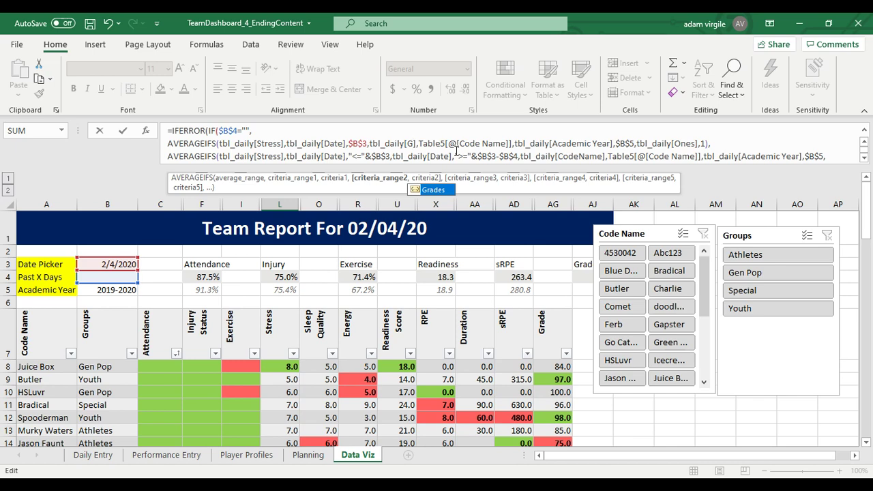
{"action": "key", "text": "BackSpace"}
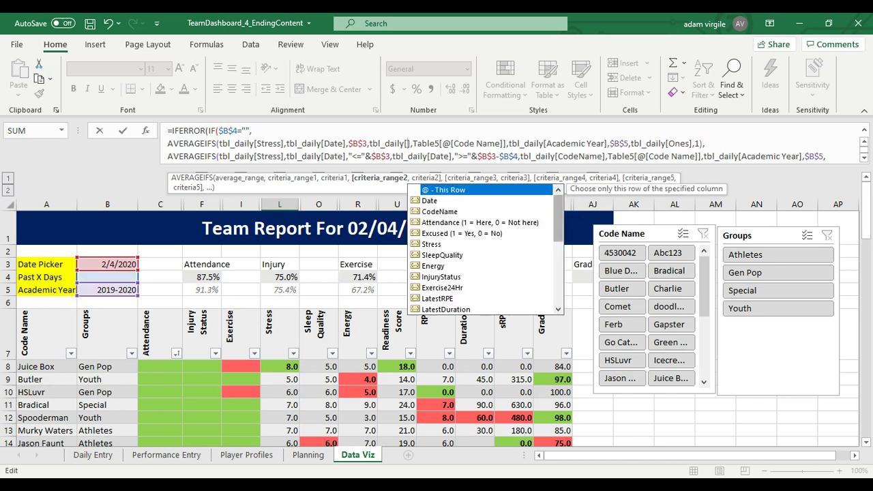
{"action": "left_click_drag", "start_coordinate": [558, 218], "coordinate": [565, 305]}
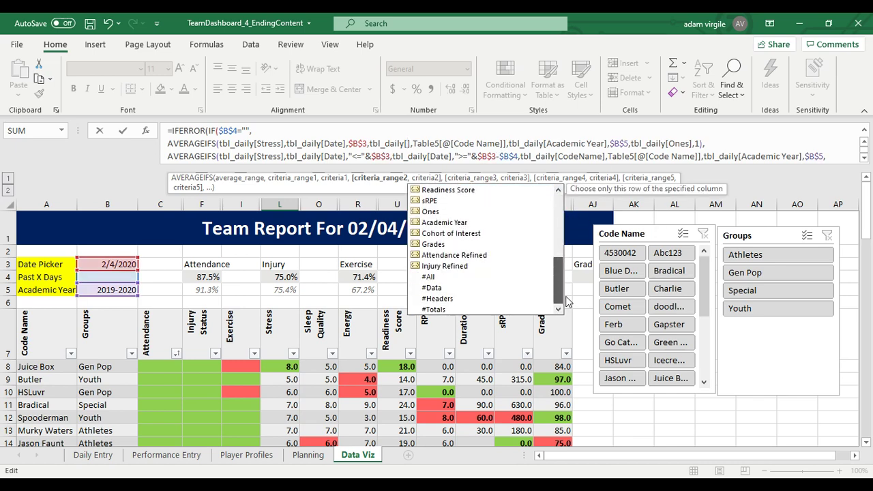
{"action": "double_click", "coordinate": [478, 232]}
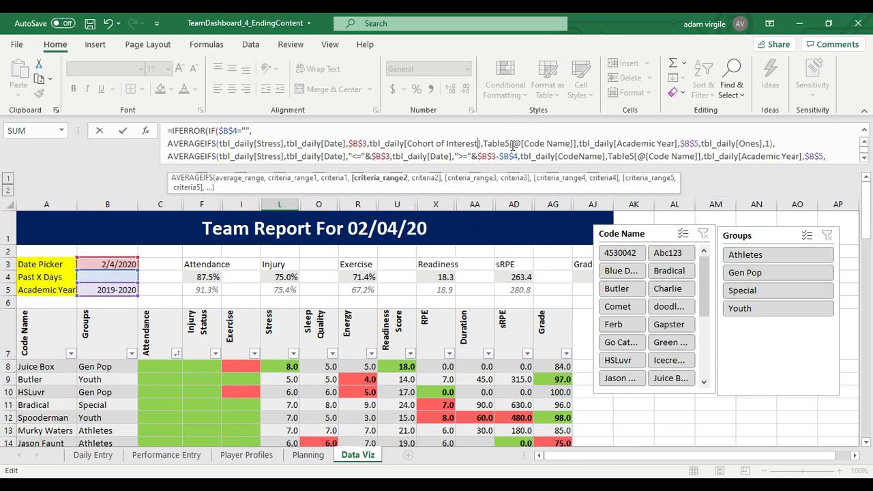
Replace the Table5 Code Name criterion in the first AVERAGEIFS with the text "Youth"
{"action": "left_click_drag", "start_coordinate": [513, 143], "coordinate": [577, 143]}
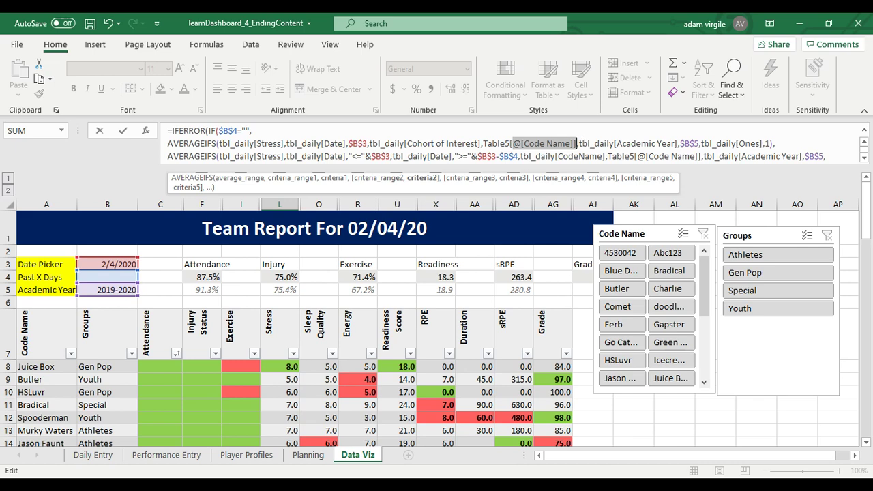
{"action": "key", "text": "BackSpace"}
{"action": "key", "text": "BackSpace"}
{"action": "key", "text": "BackSpace"}
{"action": "key", "text": "BackSpace"}
{"action": "key", "text": "BackSpace"}
{"action": "key", "text": "BackSpace"}
{"action": "key", "text": "BackSpace"}
{"action": "key", "text": "BackSpace"}
{"action": "key", "text": "BackSpace"}
{"action": "key", "text": "BackSpace"}
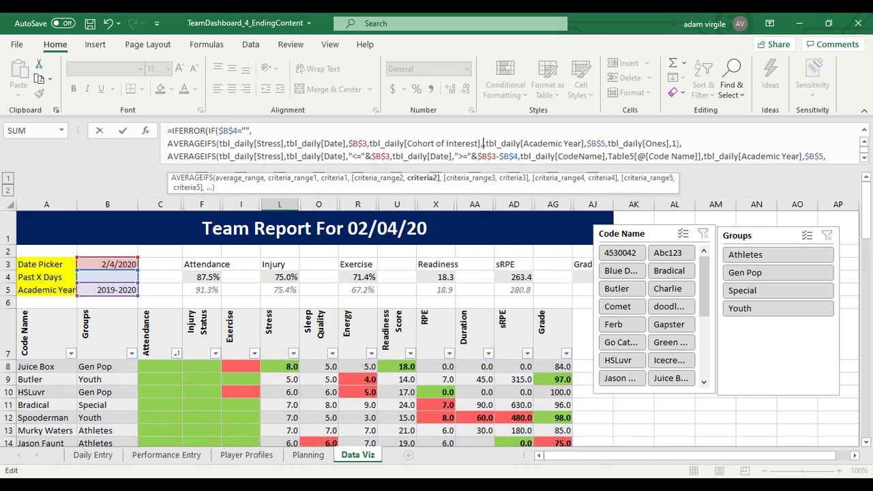
{"action": "type", "text": "\"Youth\","}
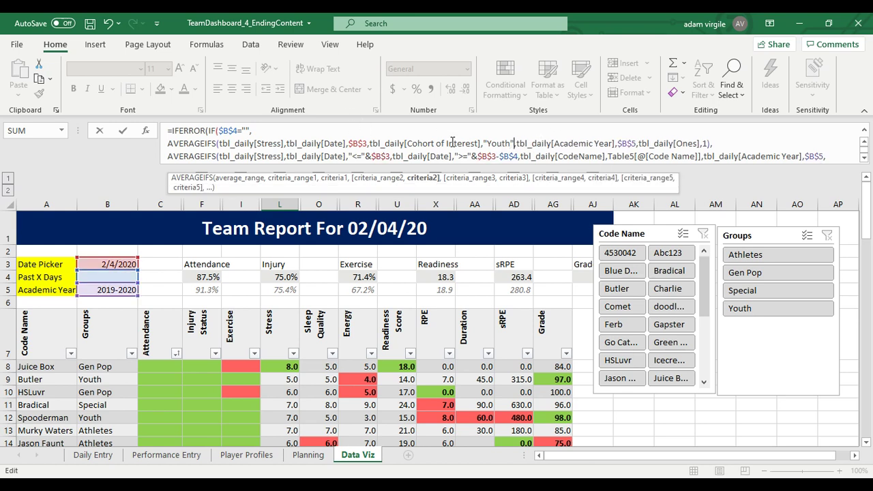
Replace the "Youth" text criterion in the first AVERAGEIFS of L42's formula with a reference to cell A42
{"action": "key", "text": "BackSpace"}
{"action": "key", "text": "BackSpace"}
{"action": "key", "text": "BackSpace"}
{"action": "key", "text": "BackSpace"}
{"action": "key", "text": "BackSpace"}
{"action": "key", "text": "BackSpace"}
{"action": "key", "text": "BackSpace"}
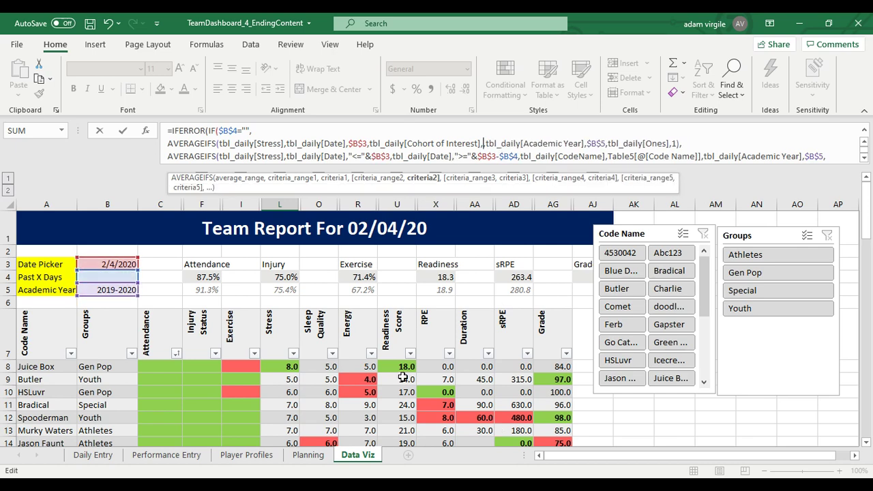
{"action": "scroll", "coordinate": [318, 386], "scroll_direction": "down", "scroll_amount": 10}
{"action": "left_click", "coordinate": [46, 360]}
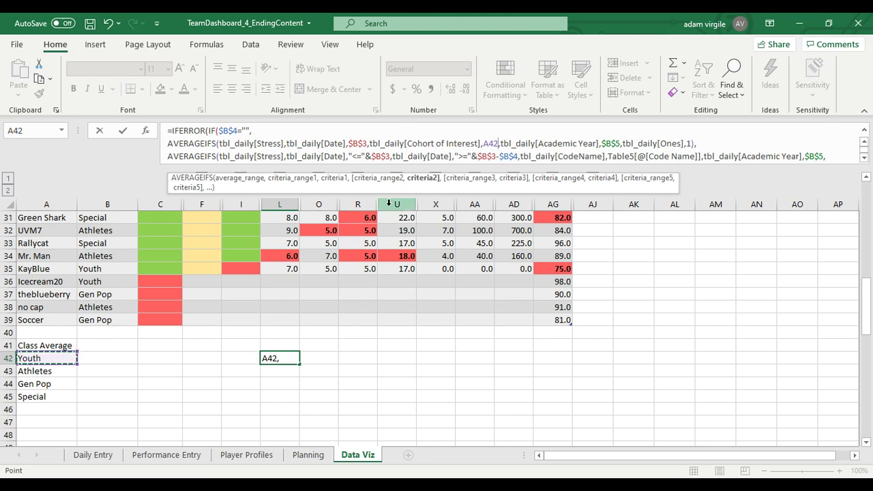
Lock the column of the A42 reference in the first AVERAGEIFS, making it $A42
{"action": "left_click", "coordinate": [483, 145]}
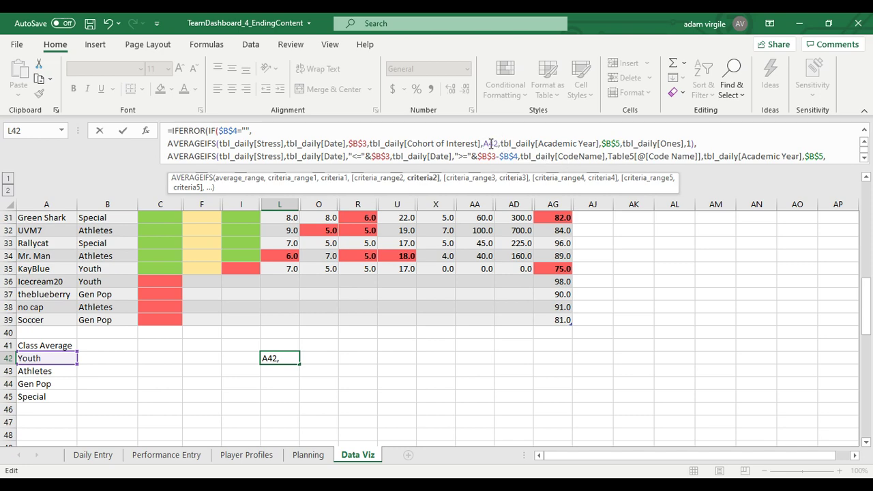
{"action": "scroll", "coordinate": [403, 296], "scroll_direction": "up", "scroll_amount": 10}
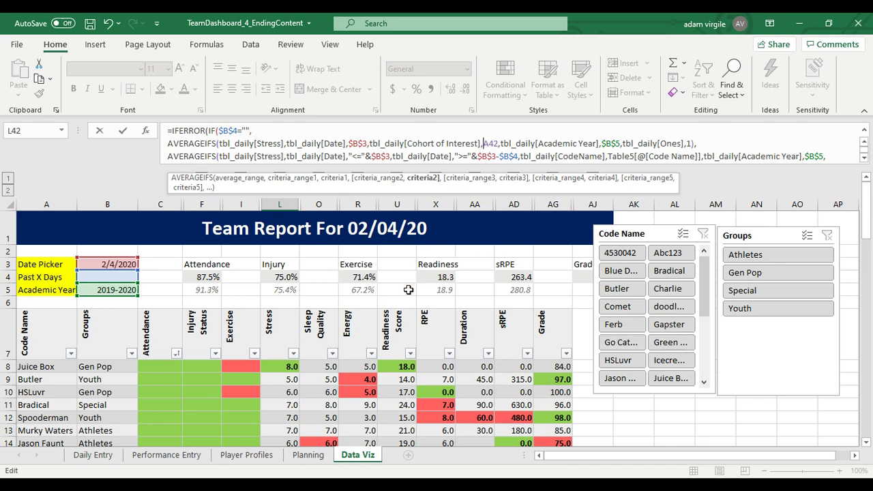
{"action": "scroll", "coordinate": [406, 294], "scroll_direction": "down", "scroll_amount": 9}
{"action": "scroll", "coordinate": [406, 294], "scroll_direction": "down", "scroll_amount": 1}
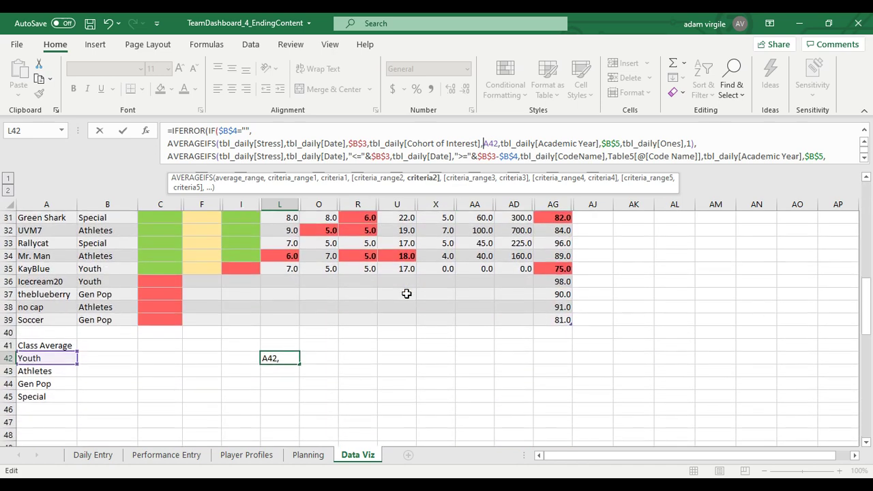
{"action": "type", "text": "$"}
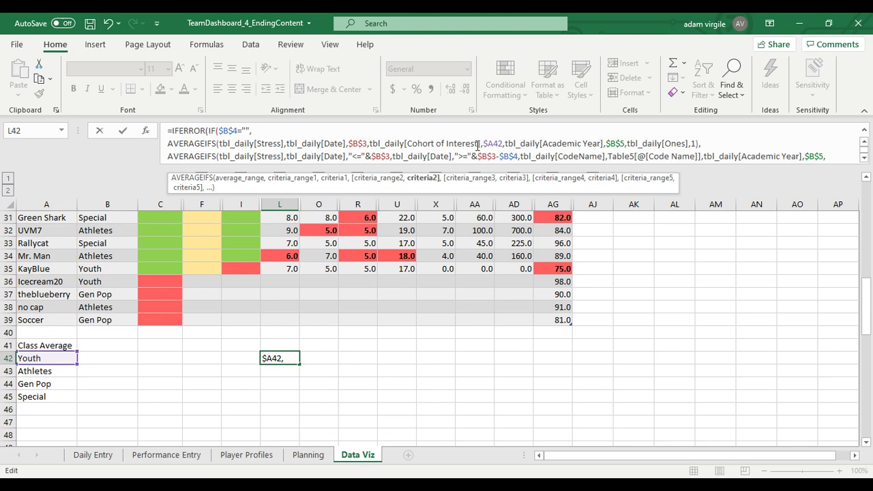
Replace the CodeName criteria range in the second AVERAGEIFS of L42's formula with tbl_daily's Cohort of Interest column
{"action": "scroll", "coordinate": [491, 145], "scroll_direction": "down", "scroll_amount": 1}
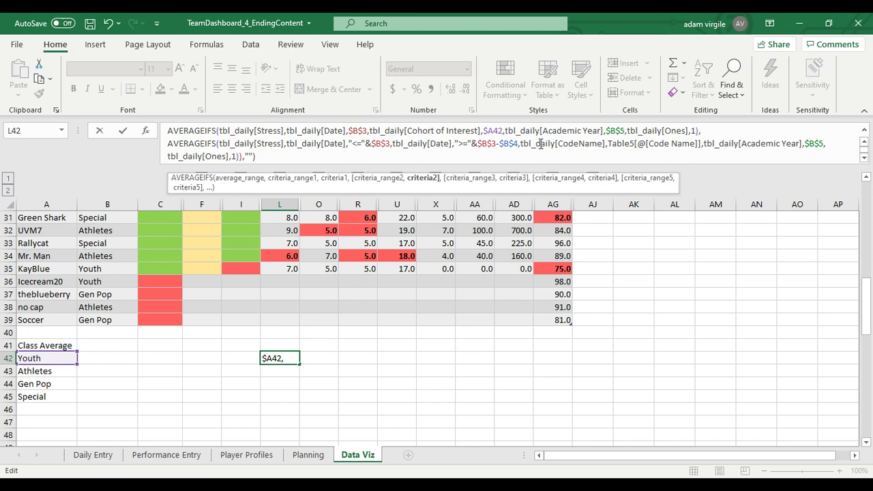
{"action": "left_click_drag", "start_coordinate": [557, 143], "coordinate": [609, 146]}
{"action": "type", "text": "Cohort of Interest"}
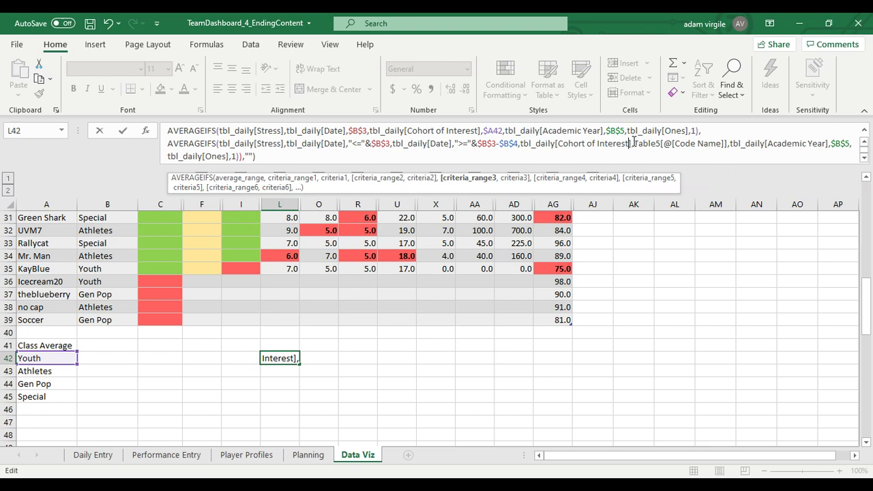
Replace the Table5 Code Name criterion in the second AVERAGEIFS with $A42 and commit the formula in L42
{"action": "left_click_drag", "start_coordinate": [633, 142], "coordinate": [724, 142]}
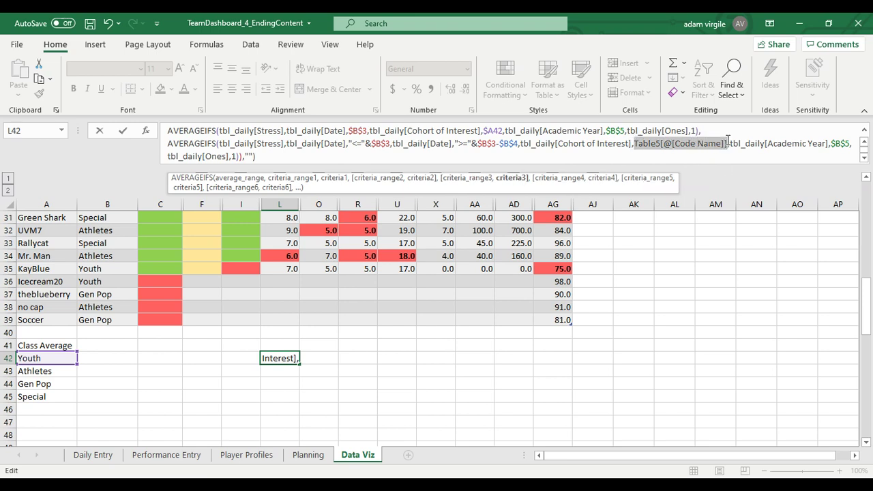
{"action": "key", "text": "BackSpace"}
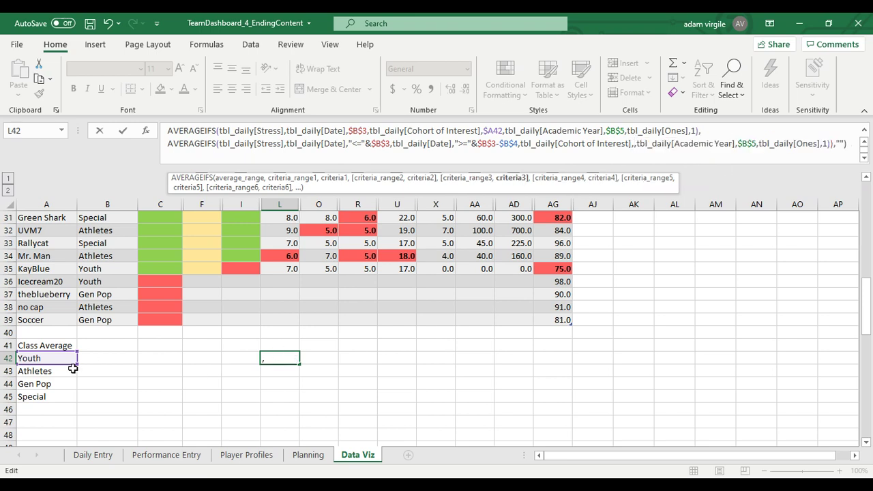
{"action": "left_click", "coordinate": [52, 358]}
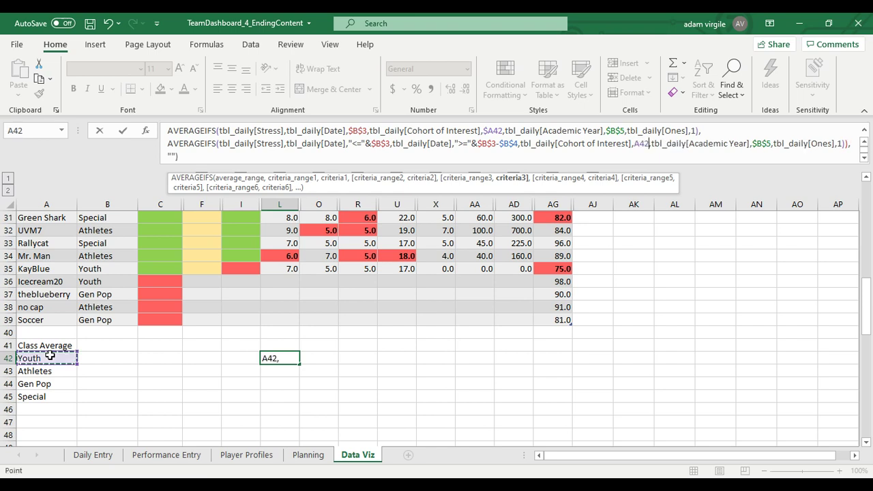
{"action": "left_click", "coordinate": [634, 144]}
{"action": "type", "text": "%"}
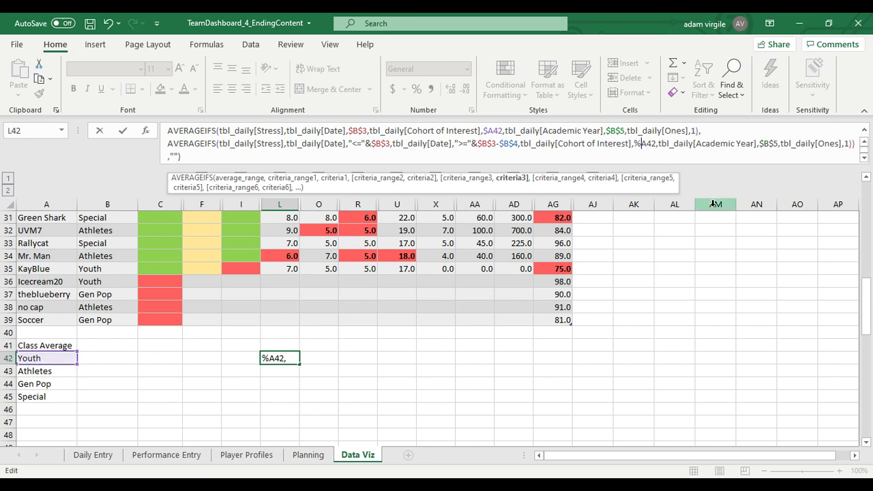
{"action": "key", "text": "BackSpace"}
{"action": "type", "text": "$"}
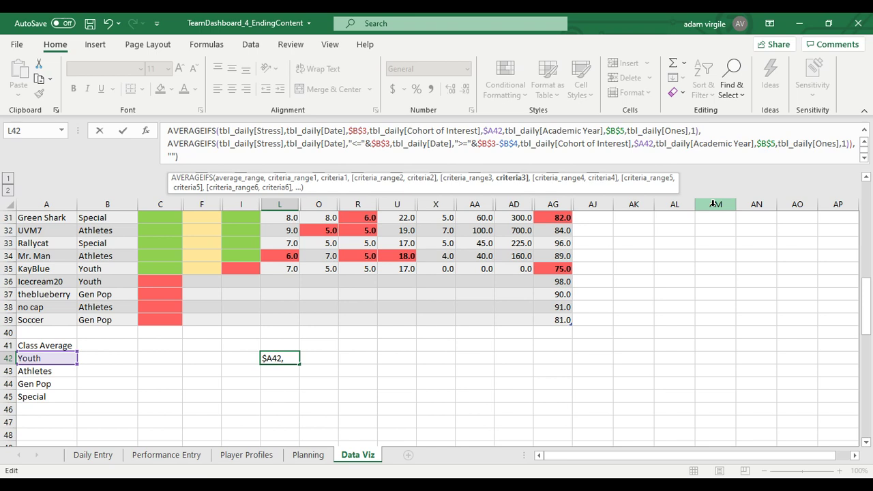
{"action": "key", "text": "ctrl+Return"}
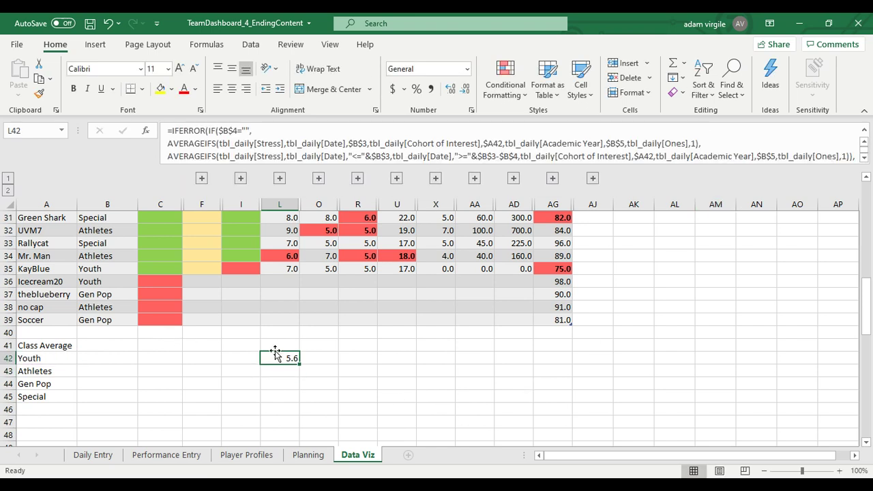
Examine the $A42 criterion in L42's formula against the group labels below the table
{"action": "scroll", "coordinate": [314, 332], "scroll_direction": "up", "scroll_amount": 1}
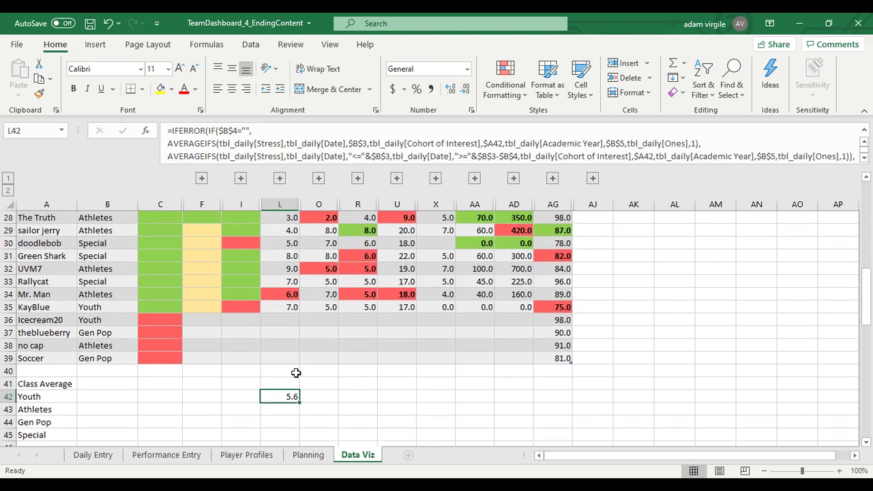
{"action": "left_click", "coordinate": [488, 144]}
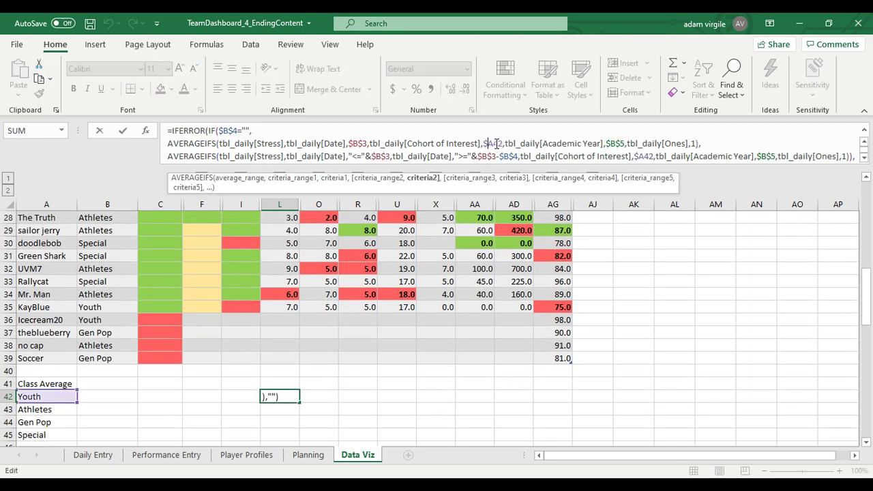
{"action": "key", "text": "Escape"}
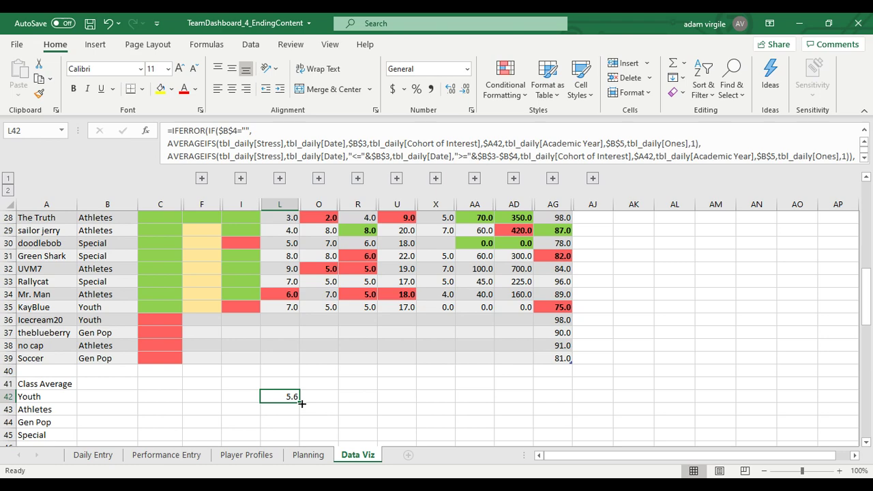
{"action": "scroll", "coordinate": [302, 404], "scroll_direction": "down", "scroll_amount": 1}
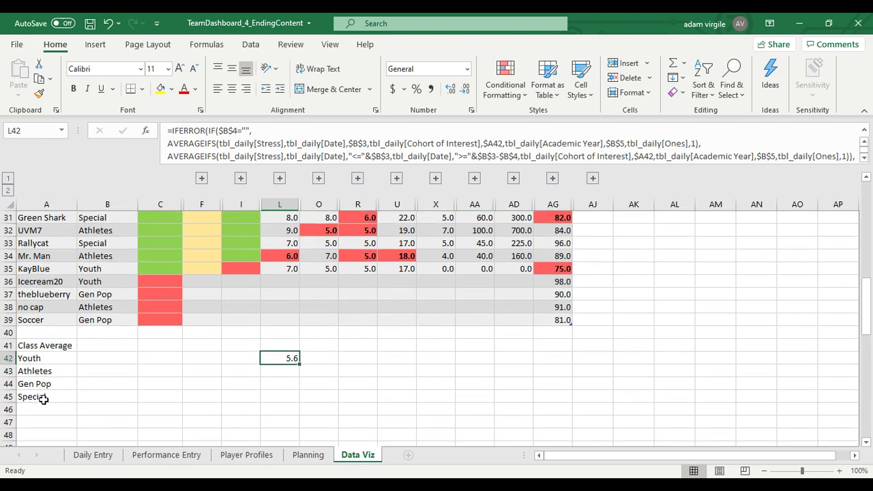
{"action": "left_click", "coordinate": [493, 144]}
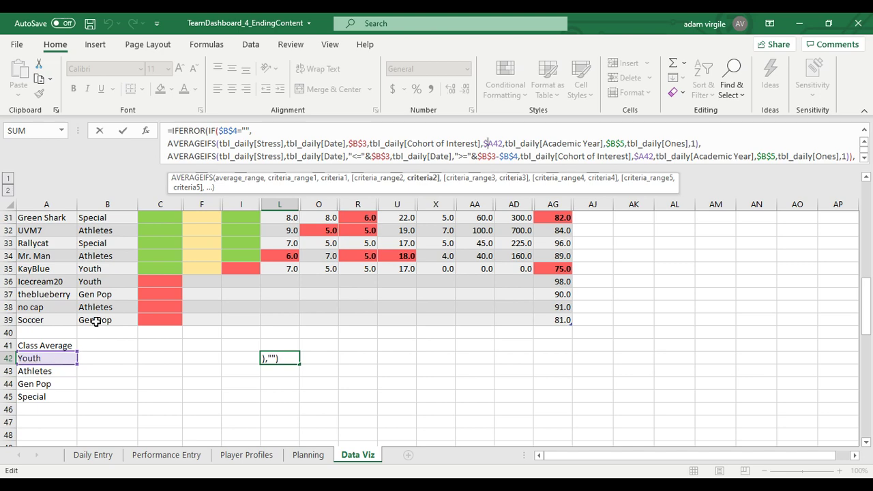
{"action": "key", "text": "ctrl+Return"}
{"action": "scroll", "coordinate": [102, 297], "scroll_direction": "up", "scroll_amount": 2}
Compare the report's Groups labels with the Cohort of Interest columns on the Daily Entry and Player Profiles sheets
{"action": "left_click", "coordinate": [102, 282]}
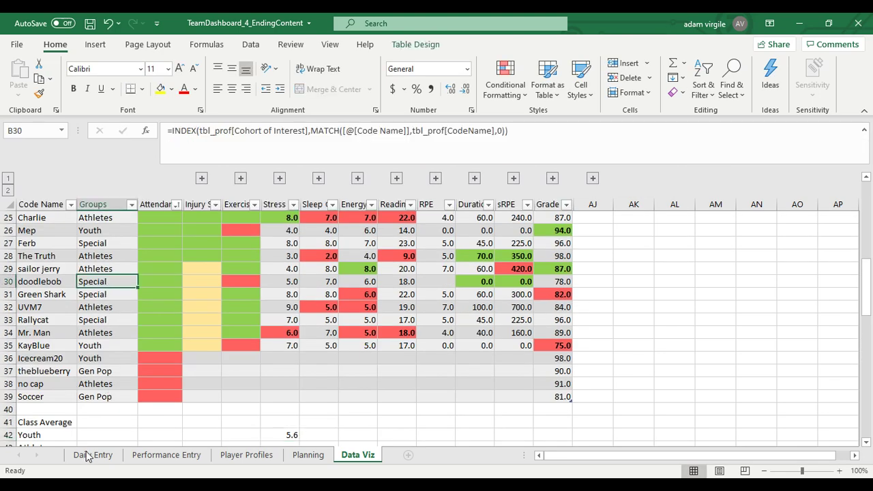
{"action": "left_click", "coordinate": [88, 454]}
{"action": "left_click_drag", "start_coordinate": [680, 268], "coordinate": [680, 257]}
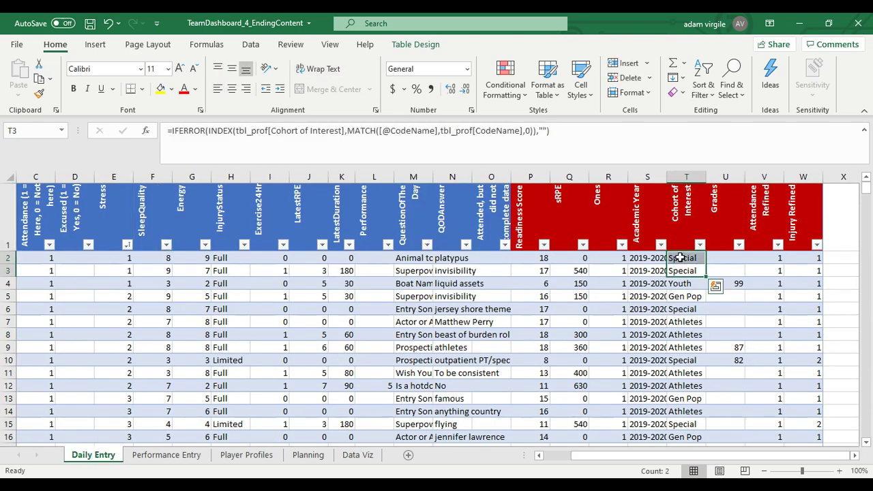
{"action": "left_click", "coordinate": [682, 272]}
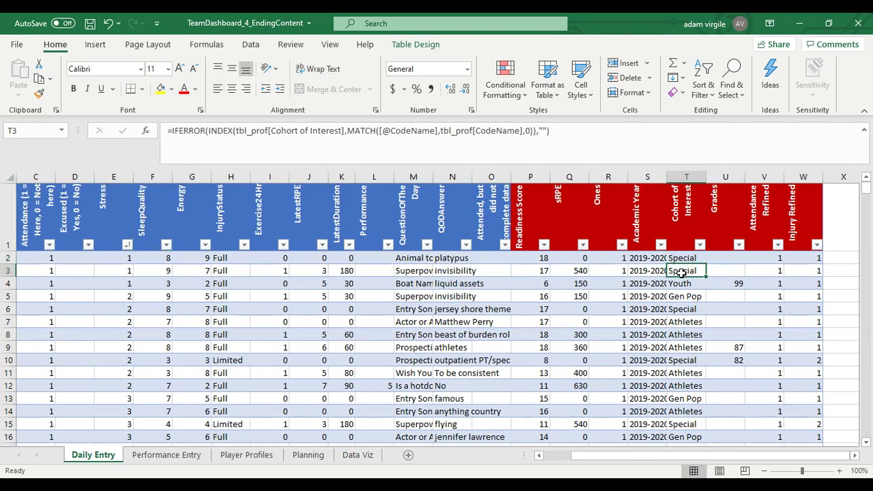
{"action": "left_click", "coordinate": [271, 457]}
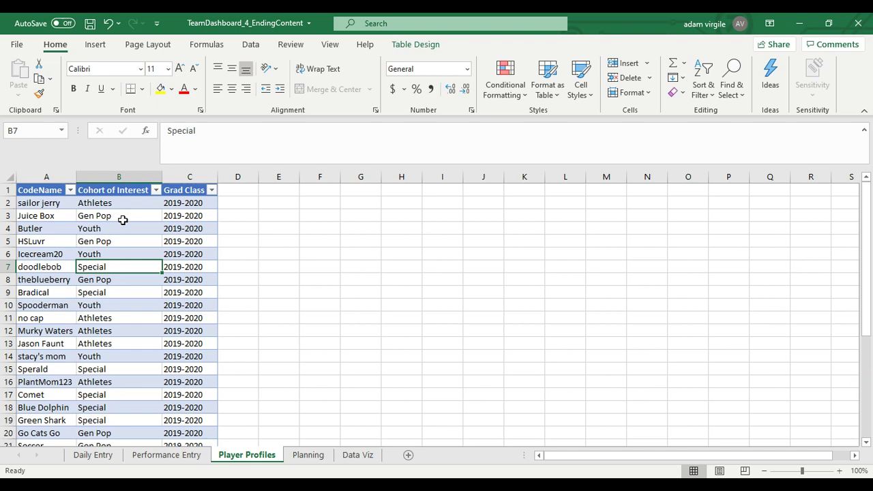
{"action": "left_click", "coordinate": [164, 457]}
{"action": "left_click", "coordinate": [106, 457]}
{"action": "left_click", "coordinate": [348, 458]}
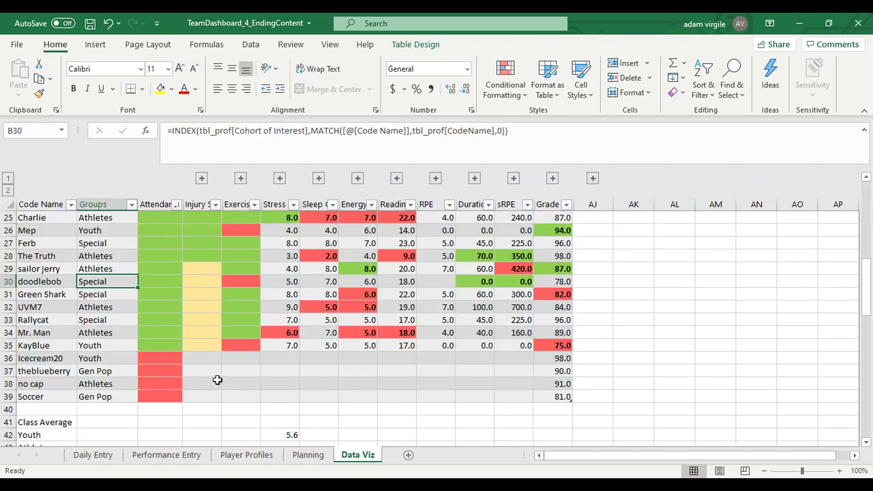
Fill the Stress average formula from L42 down to L45 for the Athletes, Gen Pop and Special rows
{"action": "scroll", "coordinate": [232, 380], "scroll_direction": "down", "scroll_amount": 3}
{"action": "scroll", "coordinate": [293, 397], "scroll_direction": "up", "scroll_amount": 1}
{"action": "left_click", "coordinate": [297, 396]}
{"action": "scroll", "coordinate": [300, 395], "scroll_direction": "down", "scroll_amount": 1}
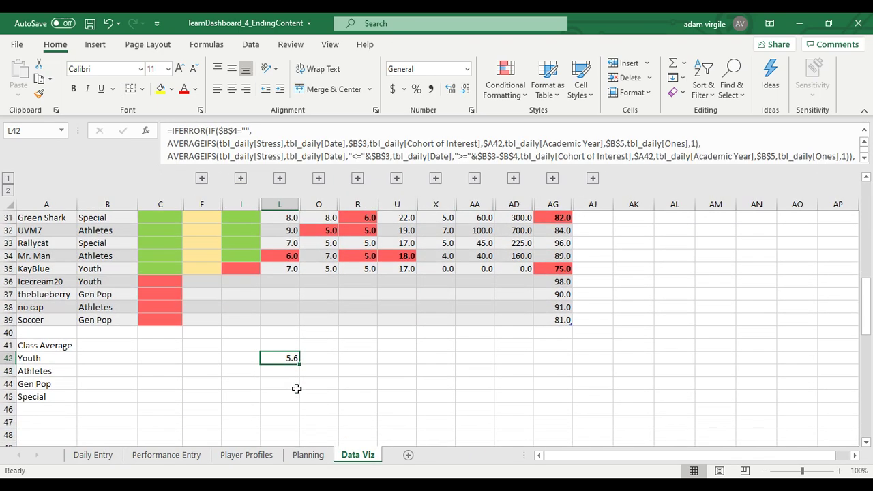
{"action": "left_click_drag", "start_coordinate": [298, 363], "coordinate": [298, 401]}
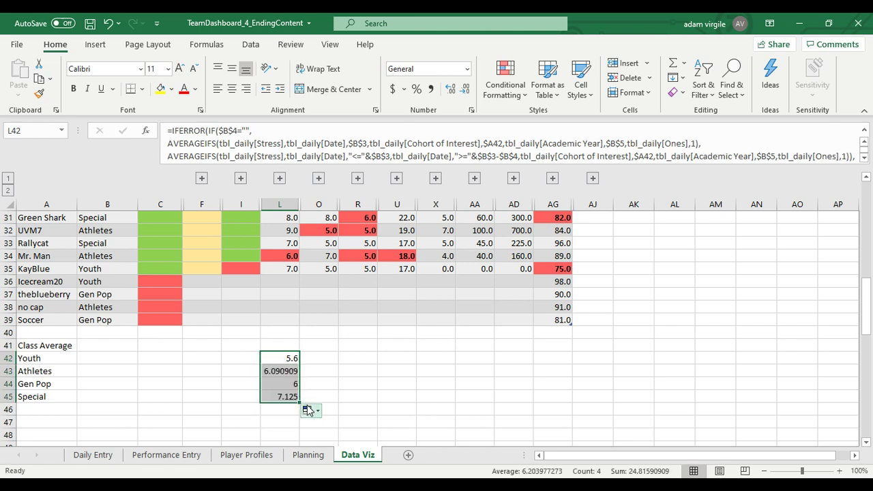
Check the cohort criterion references in the Athletes and Gen Pop Stress average formulas
{"action": "left_click", "coordinate": [135, 392]}
{"action": "left_click", "coordinate": [279, 371]}
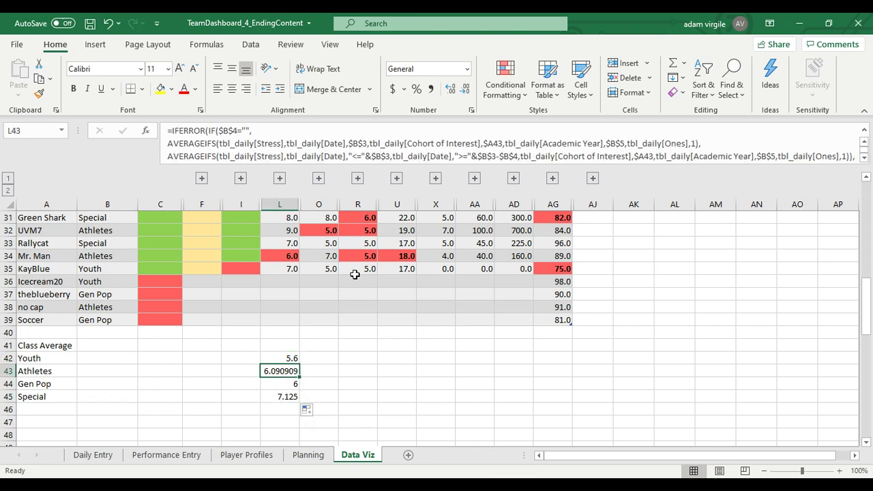
{"action": "left_click", "coordinate": [454, 145]}
{"action": "left_click", "coordinate": [492, 143]}
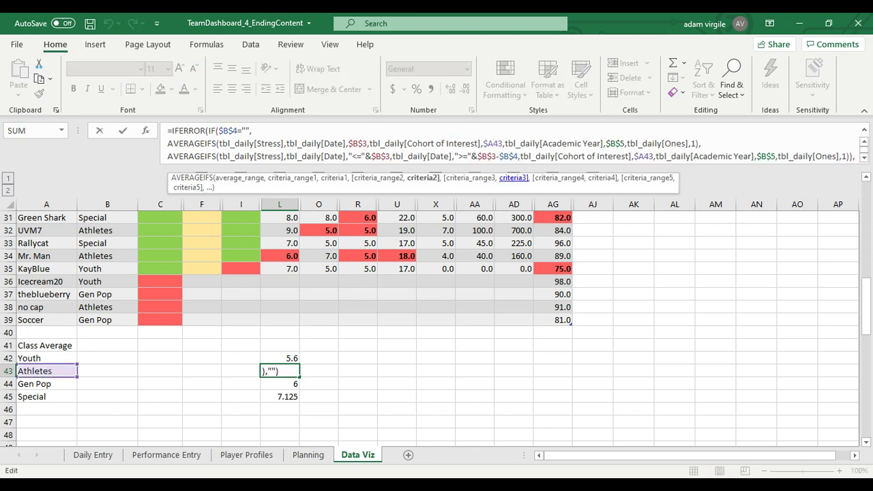
{"action": "key", "text": "Return"}
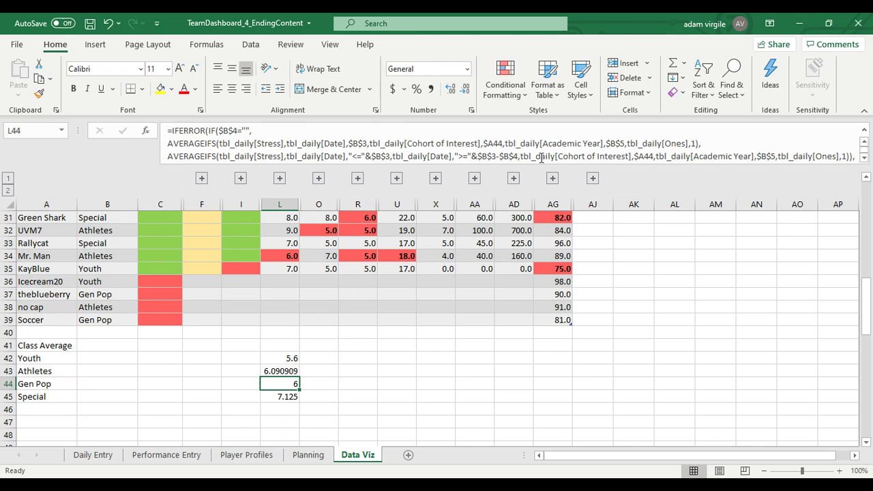
{"action": "left_click", "coordinate": [493, 144]}
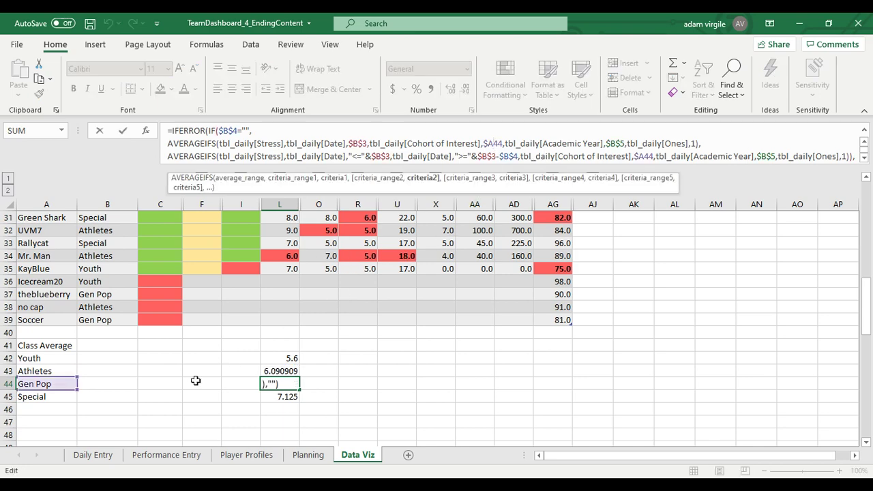
{"action": "left_click", "coordinate": [397, 384]}
{"action": "scroll", "coordinate": [376, 425], "scroll_direction": "up", "scroll_amount": 1}
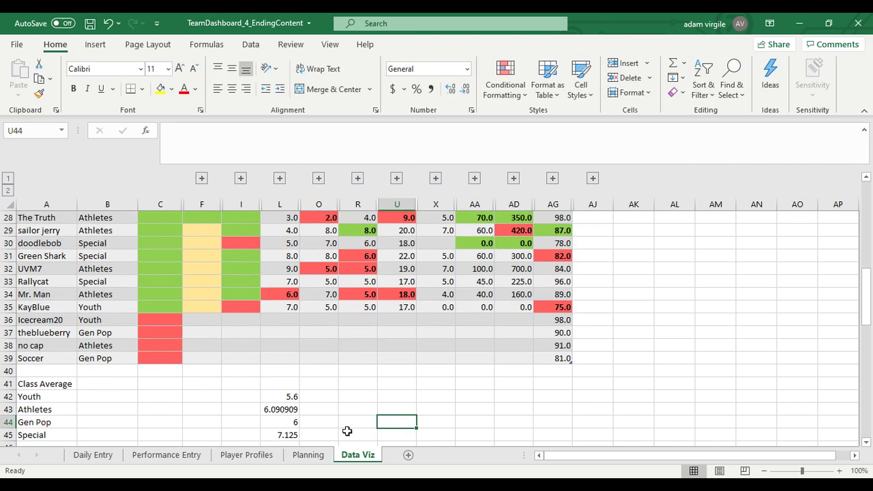
Copy the Youth Stress average formula from L42 into L41, the Class Average row's Stress cell
{"action": "left_click", "coordinate": [287, 397]}
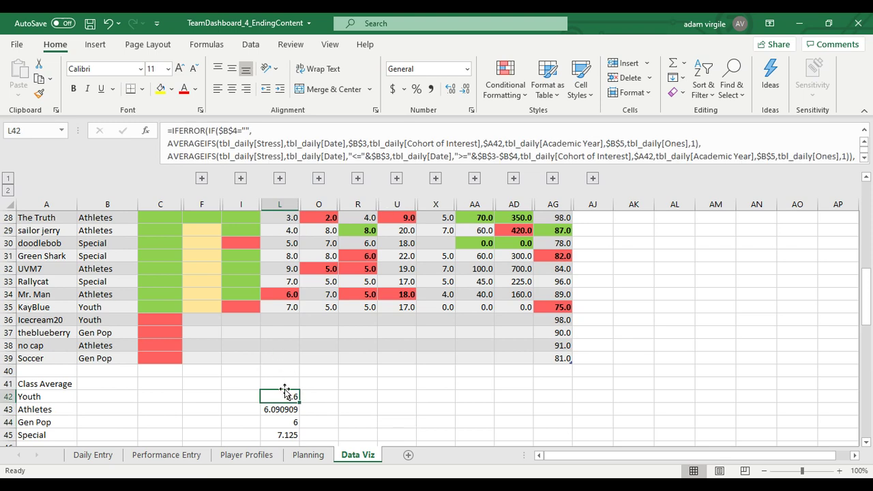
{"action": "key", "text": "ctrl+c"}
{"action": "left_click", "coordinate": [289, 384]}
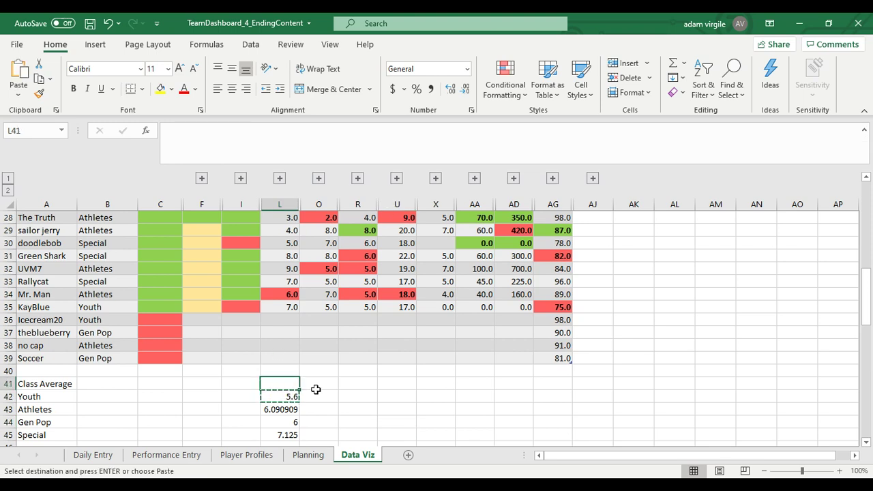
{"action": "key", "text": "ctrl+v"}
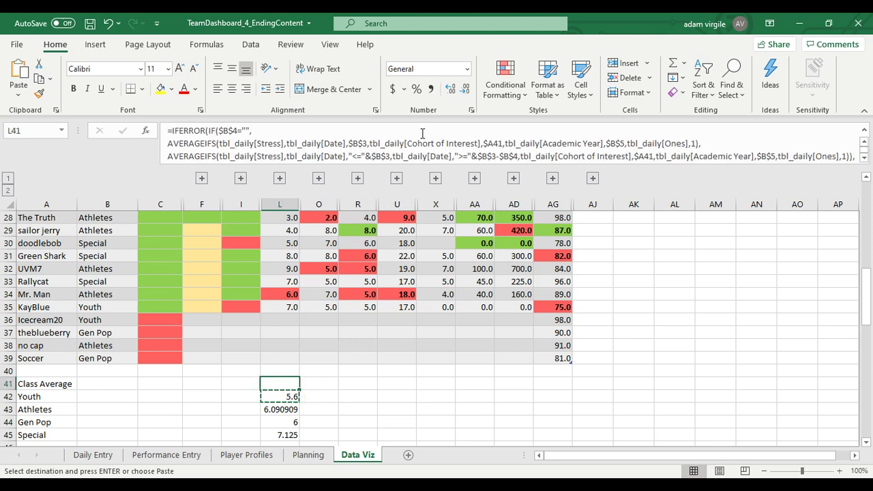
Remove the Cohort of Interest criterion and its $A41 reference from both AVERAGEIFS functions in the Class Average Stress formula in L41
{"action": "left_click", "coordinate": [397, 143]}
{"action": "left_click_drag", "start_coordinate": [371, 143], "coordinate": [506, 143]}
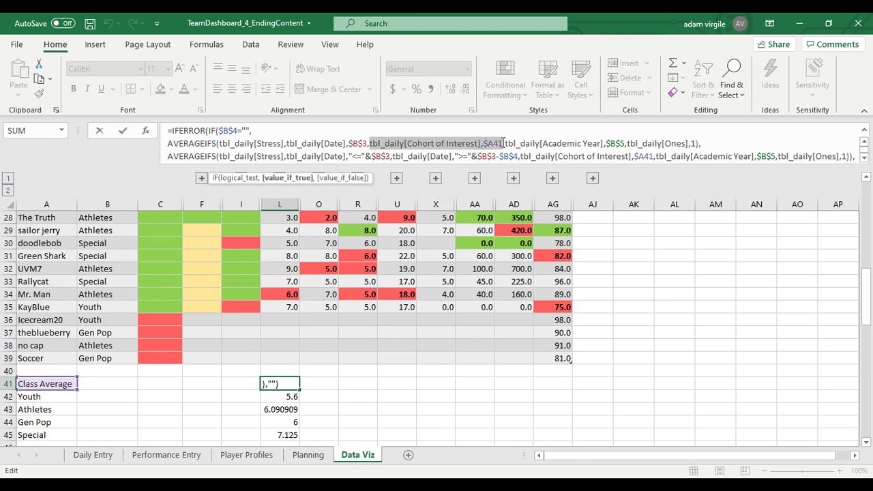
{"action": "key", "text": "Delete"}
{"action": "key", "text": "BackSpace"}
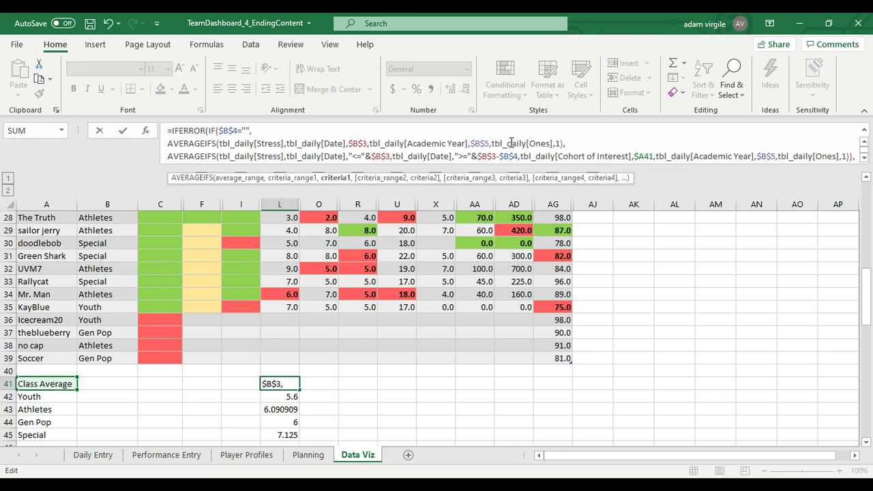
{"action": "scroll", "coordinate": [516, 139], "scroll_direction": "down", "scroll_amount": 1}
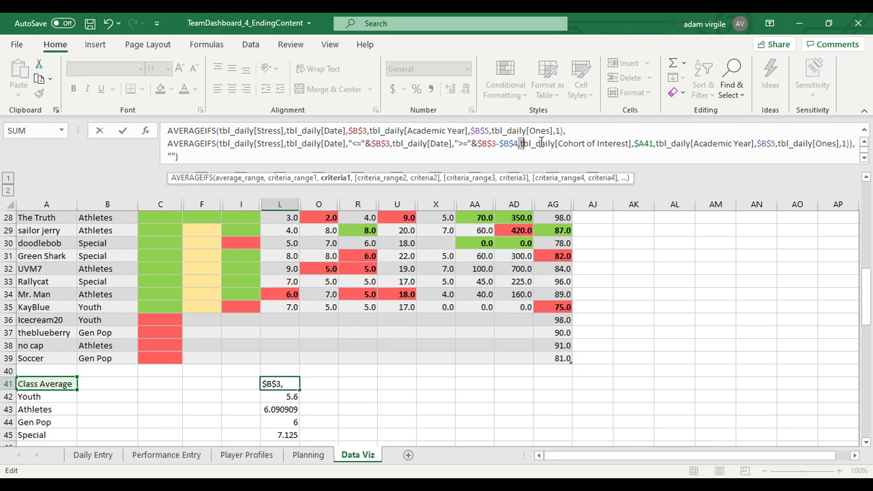
{"action": "left_click_drag", "start_coordinate": [519, 143], "coordinate": [648, 143]}
{"action": "key", "text": "BackSpace"}
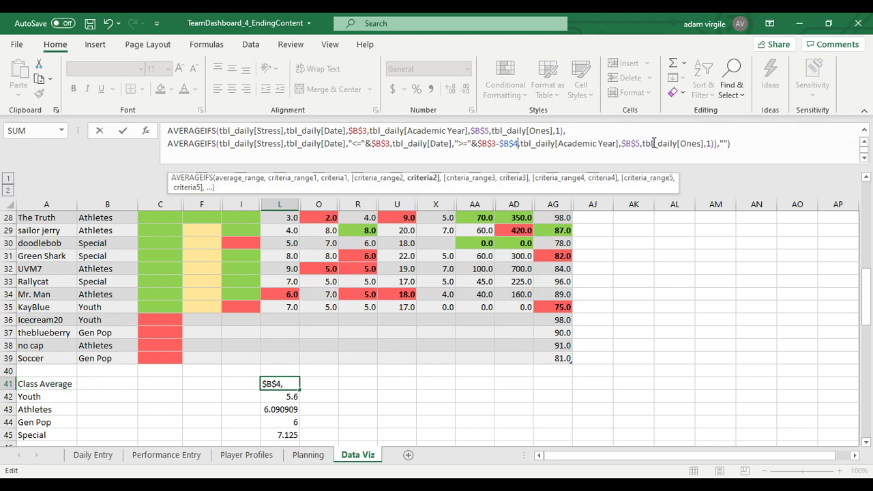
{"action": "key", "text": "Return"}
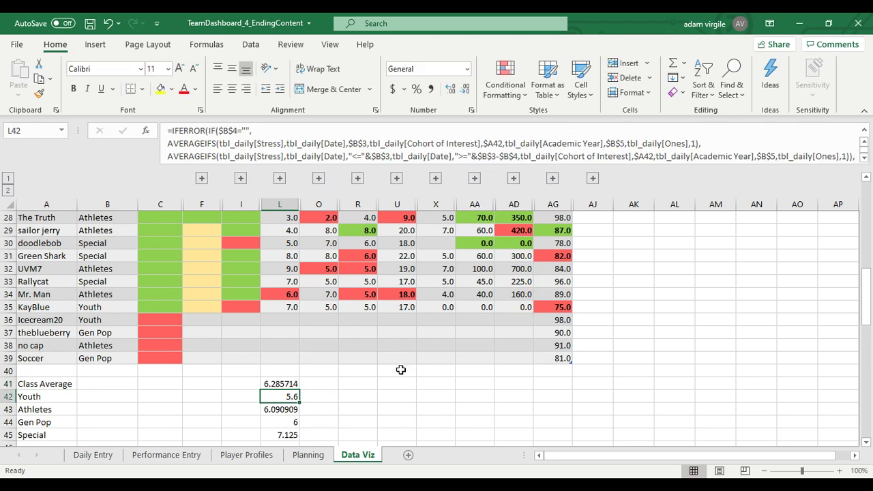
Format the Stress averages in L41:L45 as Number with one decimal place
{"action": "scroll", "coordinate": [339, 381], "scroll_direction": "down", "scroll_amount": 1}
{"action": "left_click_drag", "start_coordinate": [290, 343], "coordinate": [288, 398]}
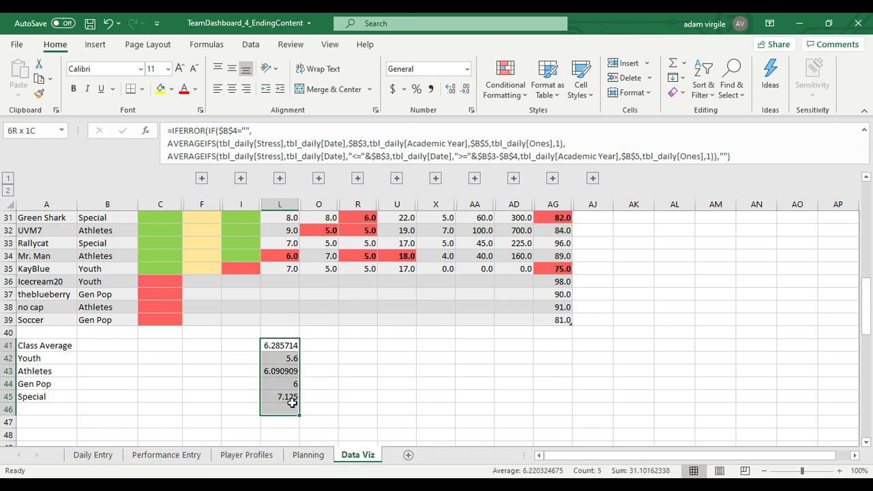
{"action": "left_click", "coordinate": [423, 69]}
{"action": "type", "text": "Number"}
{"action": "key", "text": "Return"}
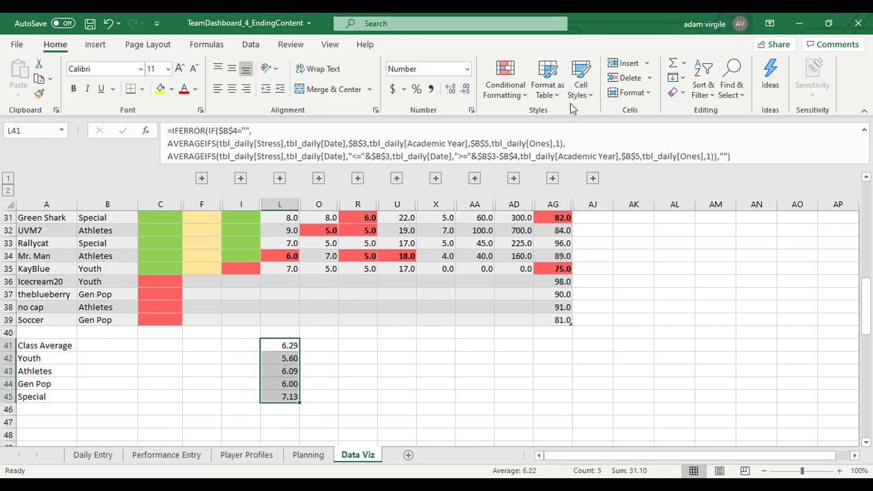
{"action": "left_click", "coordinate": [464, 88]}
Review the report's metric columns and player rows above the class and group averages
{"action": "scroll", "coordinate": [354, 323], "scroll_direction": "up", "scroll_amount": 2}
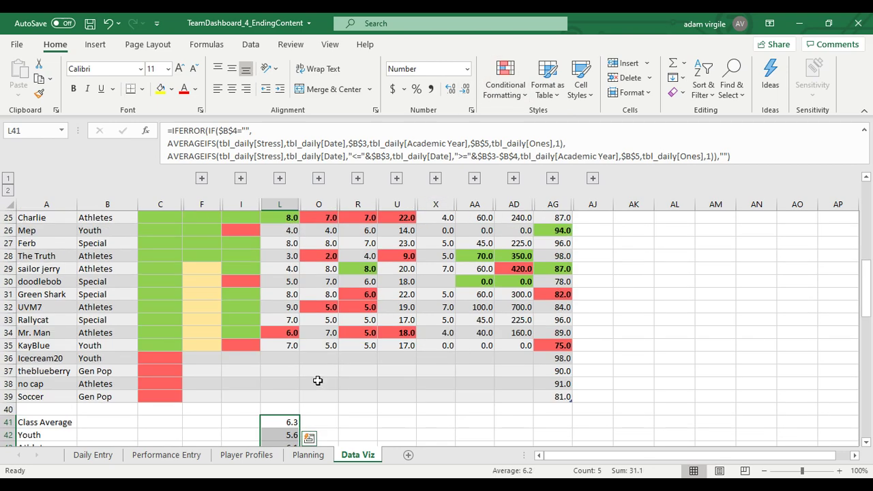
{"action": "scroll", "coordinate": [325, 388], "scroll_direction": "down", "scroll_amount": 2}
{"action": "scroll", "coordinate": [341, 392], "scroll_direction": "up", "scroll_amount": 2}
{"action": "scroll", "coordinate": [355, 397], "scroll_direction": "up", "scroll_amount": 7}
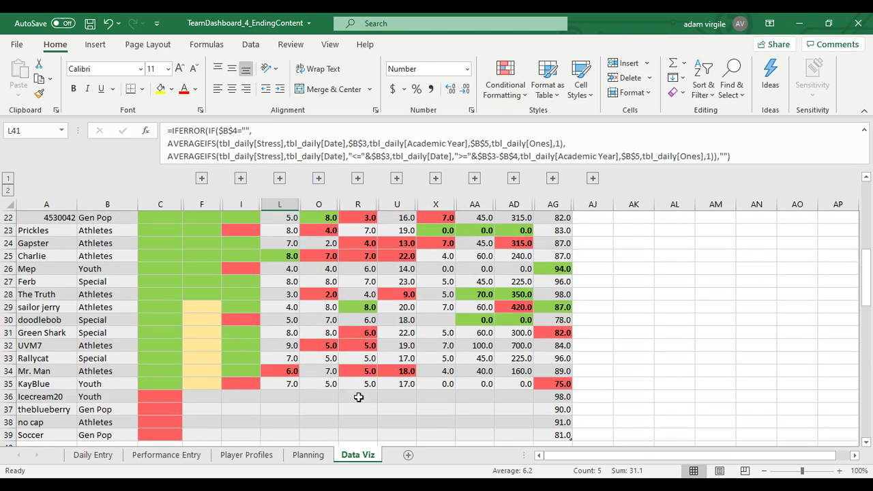
{"action": "scroll", "coordinate": [375, 397], "scroll_direction": "up", "scroll_amount": 1}
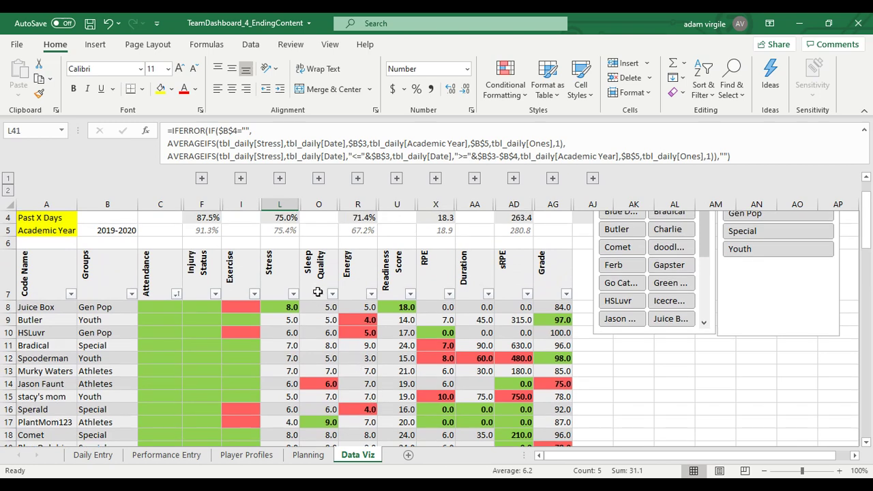
{"action": "scroll", "coordinate": [318, 292], "scroll_direction": "down", "scroll_amount": 2}
{"action": "scroll", "coordinate": [322, 276], "scroll_direction": "up", "scroll_amount": 2}
{"action": "scroll", "coordinate": [313, 330], "scroll_direction": "down", "scroll_amount": 4}
{"action": "scroll", "coordinate": [314, 331], "scroll_direction": "up", "scroll_amount": 4}
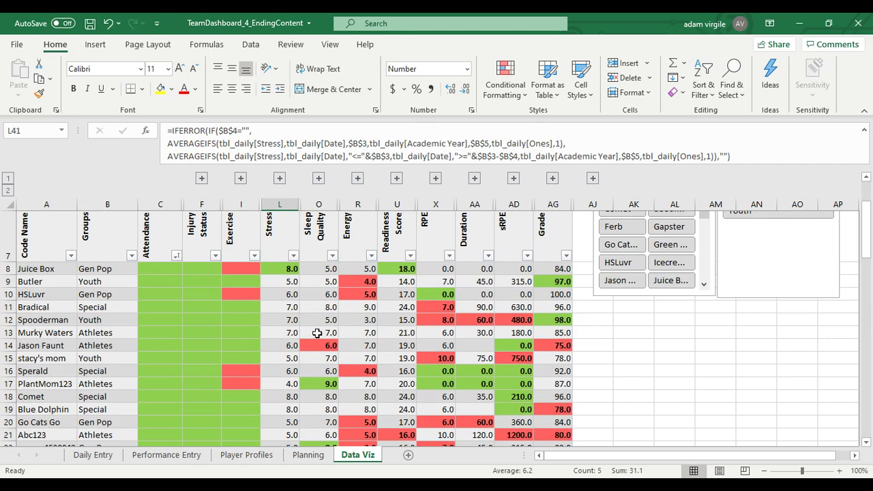
{"action": "scroll", "coordinate": [314, 331], "scroll_direction": "down", "scroll_amount": 6}
{"action": "scroll", "coordinate": [302, 306], "scroll_direction": "down", "scroll_amount": 3}
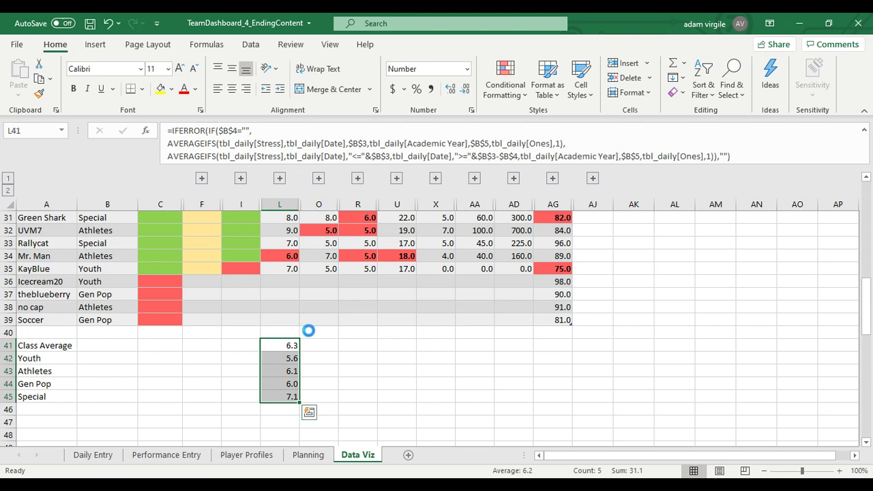
Copy the Stress averages L41:L45 to O41:O45 and replace Stress with SleepQuality in the copied formulas
{"action": "key", "text": "ctrl+c"}
{"action": "left_click", "coordinate": [327, 344]}
{"action": "key", "text": "ctrl+v"}
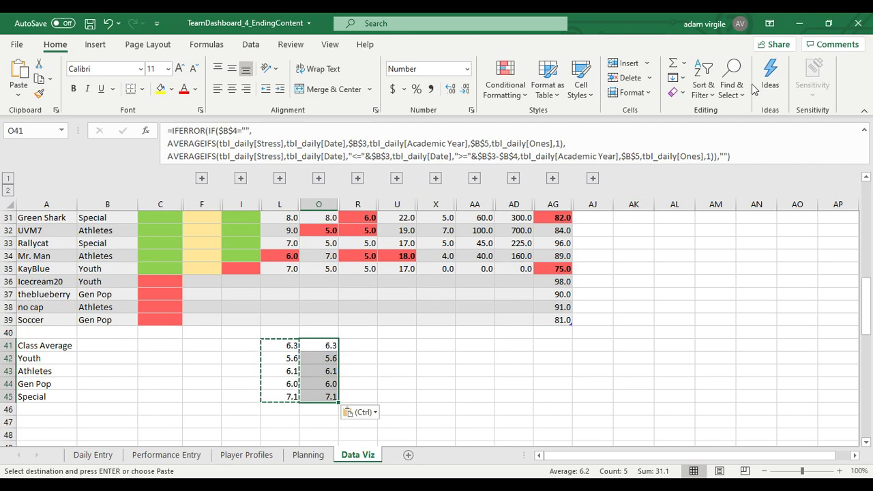
{"action": "left_click", "coordinate": [731, 86]}
{"action": "left_click", "coordinate": [754, 130]}
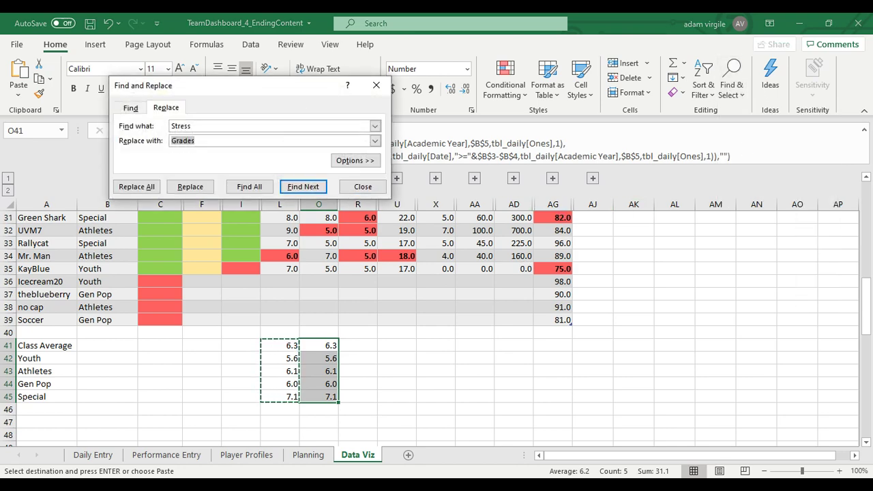
{"action": "type", "text": "SleepQuality"}
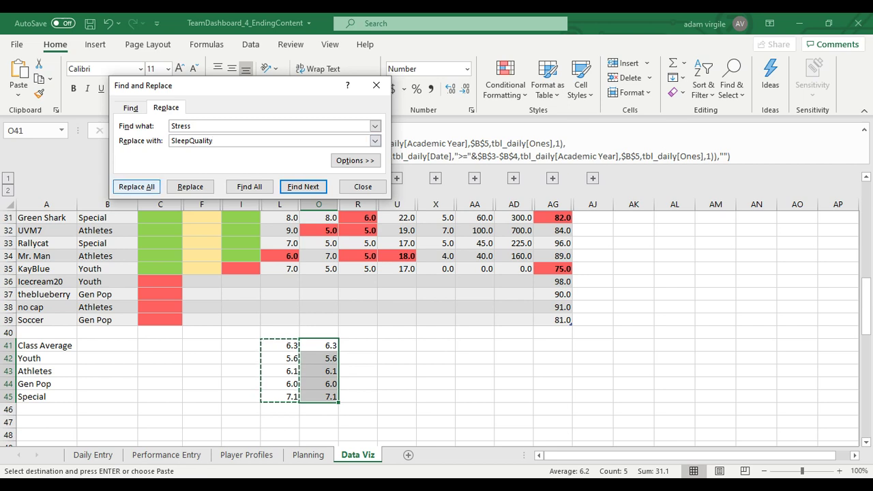
{"action": "left_click", "coordinate": [136, 186]}
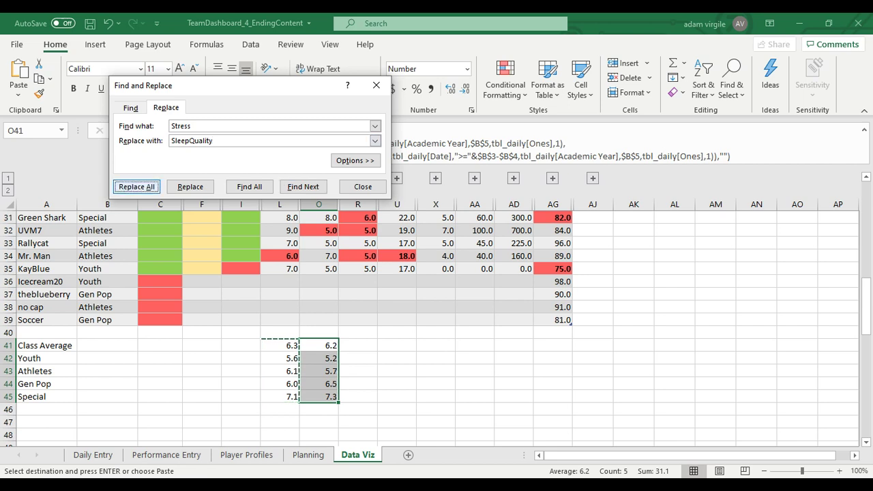
{"action": "left_click", "coordinate": [442, 287]}
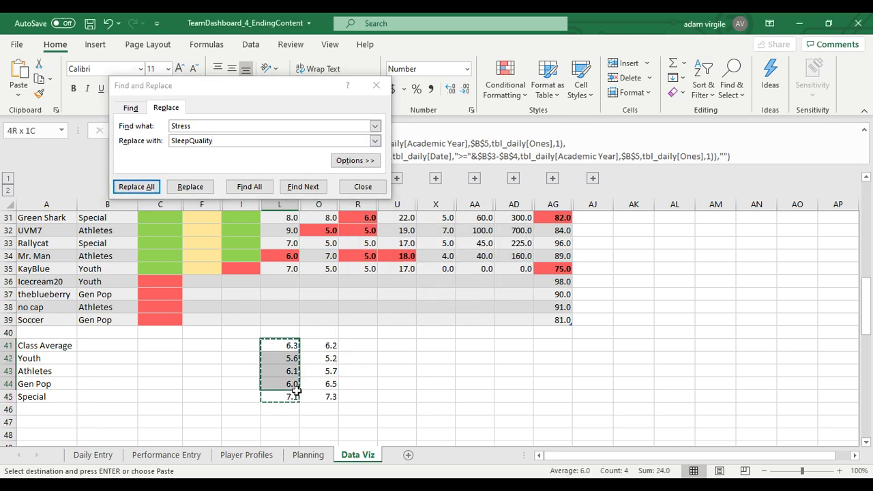
Paste the Stress average formulas into rows 41 to 45 of columns R, U, X, AA, AD and AG
{"action": "left_click", "coordinate": [361, 346]}
{"action": "key", "text": "ctrl+v"}
{"action": "left_click", "coordinate": [391, 348]}
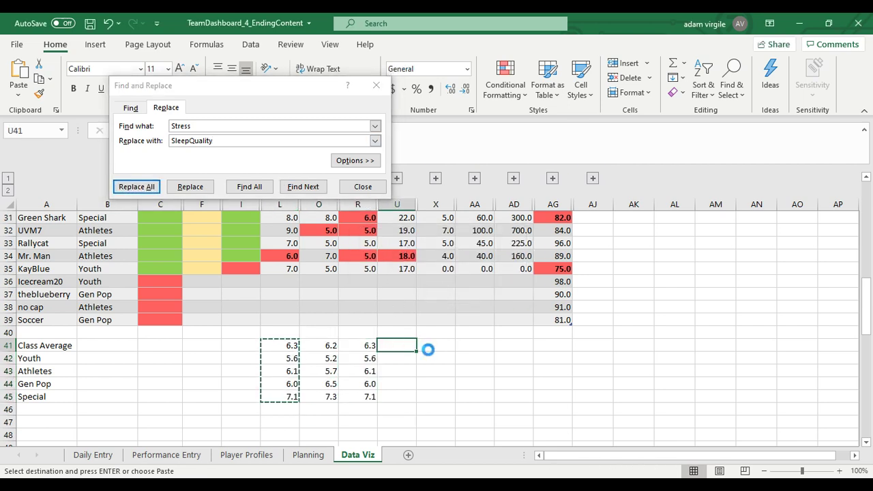
{"action": "key", "text": "ctrl+v"}
{"action": "left_click", "coordinate": [446, 346]}
{"action": "key", "text": "ctrl+v"}
{"action": "left_click", "coordinate": [485, 346]}
{"action": "key", "text": "ctrl+v"}
{"action": "left_click", "coordinate": [508, 347]}
{"action": "key", "text": "ctrl+v"}
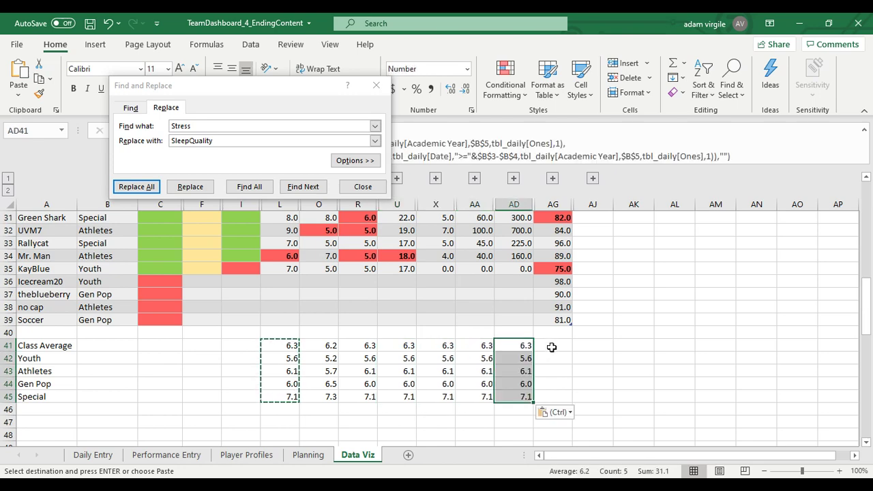
{"action": "left_click", "coordinate": [551, 346]}
{"action": "key", "text": "ctrl+v"}
Replace Stress with Energy in all the average formulas in R41:R45
{"action": "left_click_drag", "start_coordinate": [245, 86], "coordinate": [690, 175]}
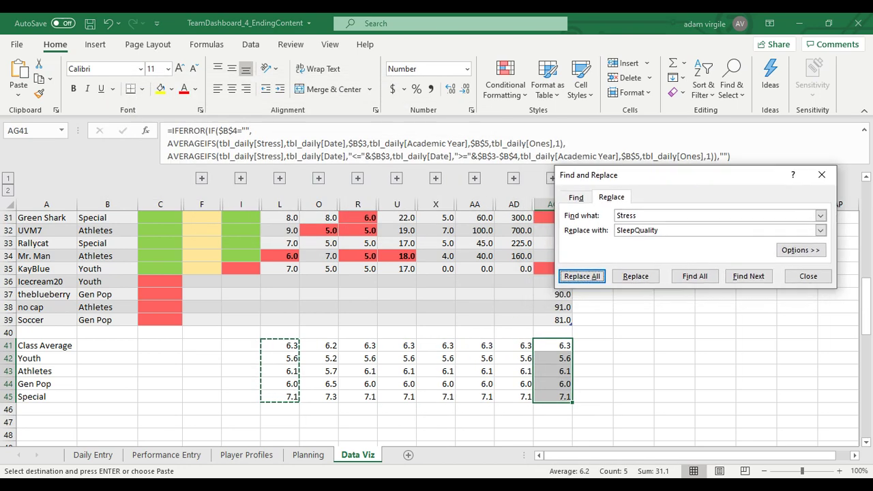
{"action": "left_click", "coordinate": [366, 346]}
{"action": "left_click_drag", "start_coordinate": [372, 361], "coordinate": [373, 398]}
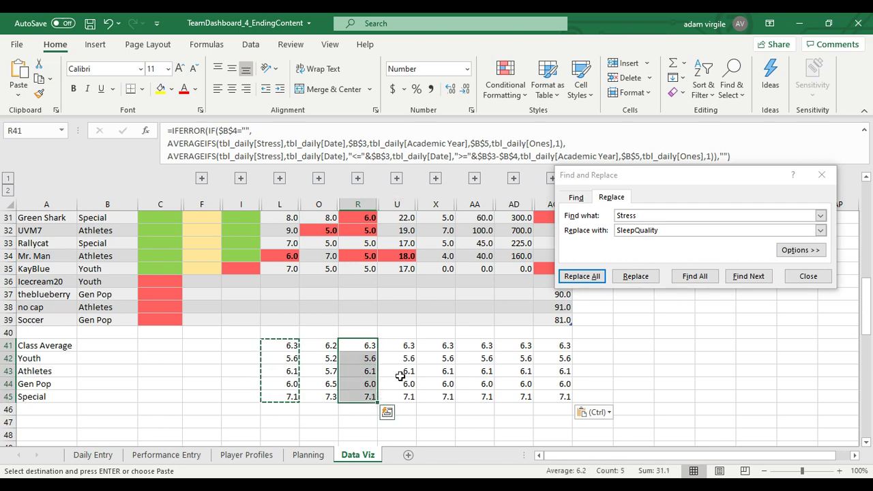
{"action": "scroll", "coordinate": [399, 381], "scroll_direction": "up", "scroll_amount": 10}
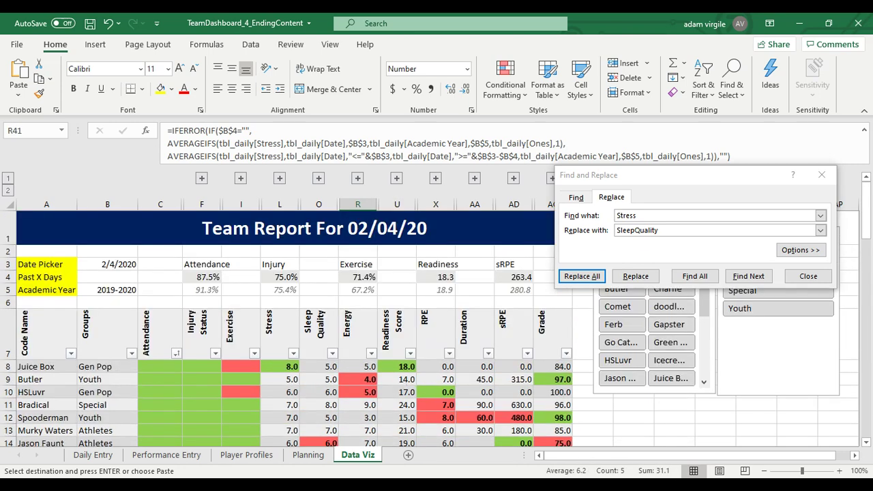
{"action": "left_click", "coordinate": [716, 230]}
{"action": "type", "text": "Energy"}
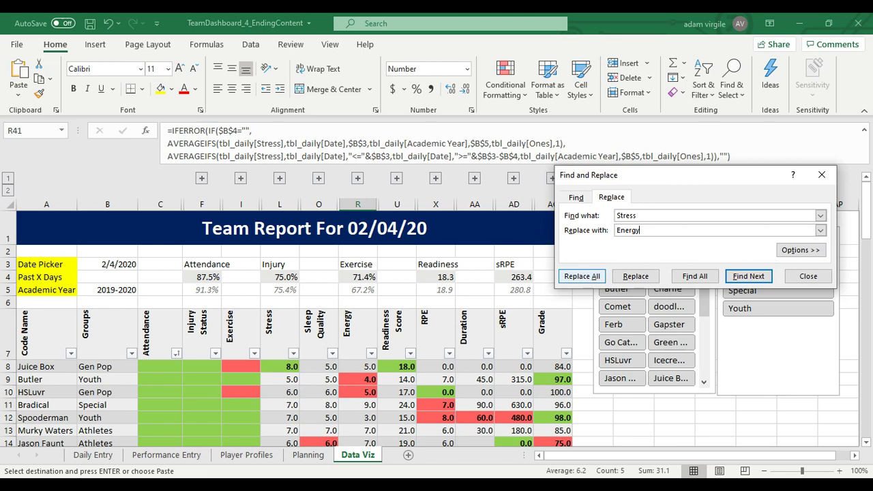
{"action": "left_click", "coordinate": [582, 276]}
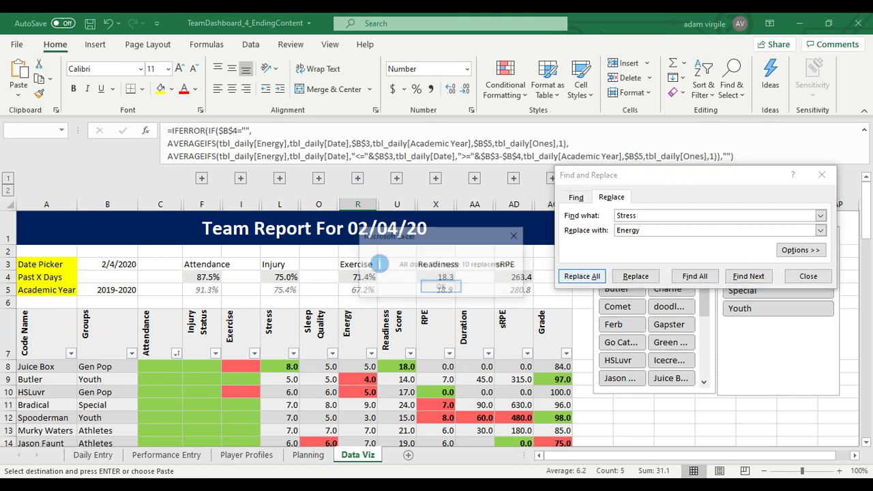
{"action": "left_click", "coordinate": [441, 288]}
Replace Stress with Readiness Score in all the average formulas in U41:U45
{"action": "scroll", "coordinate": [441, 317], "scroll_direction": "down", "scroll_amount": 13}
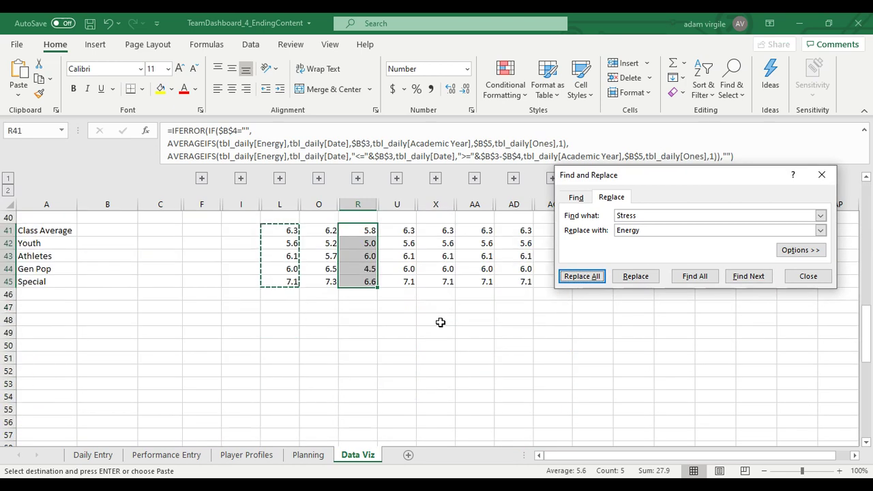
{"action": "scroll", "coordinate": [440, 321], "scroll_direction": "up", "scroll_amount": 2}
{"action": "left_click_drag", "start_coordinate": [404, 308], "coordinate": [407, 359]}
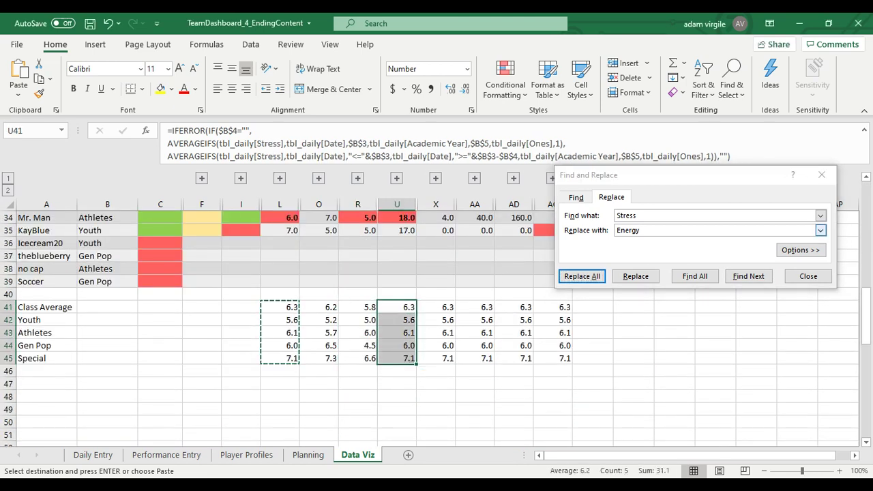
{"action": "left_click", "coordinate": [784, 230]}
{"action": "double_click", "coordinate": [628, 230]}
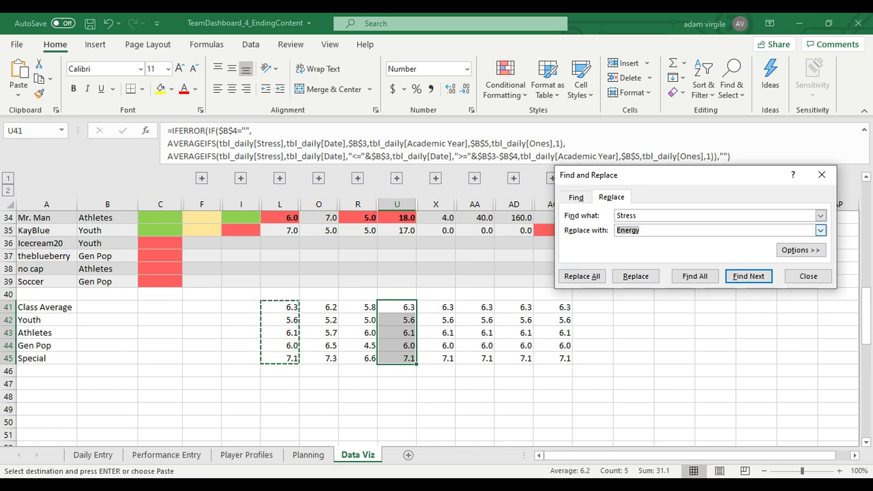
{"action": "type", "text": "Readiness Score"}
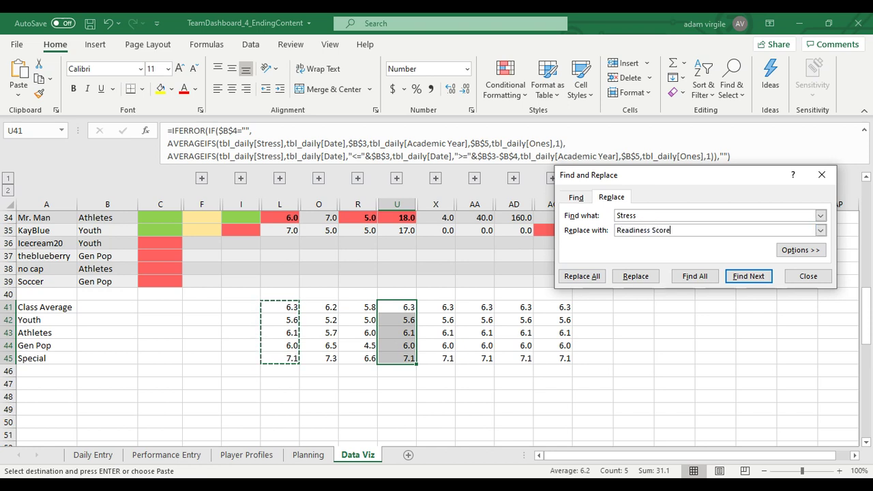
{"action": "left_click", "coordinate": [582, 276]}
{"action": "left_click", "coordinate": [443, 287]}
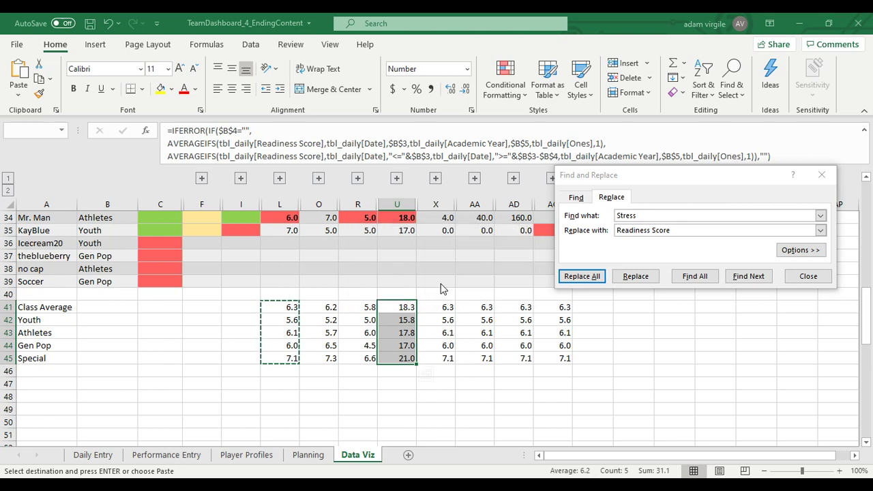
Replace Stress with LatestRPE in all the average formulas in X41:X45, under the RPE column
{"action": "scroll", "coordinate": [445, 307], "scroll_direction": "up", "scroll_amount": 7}
{"action": "scroll", "coordinate": [445, 307], "scroll_direction": "up", "scroll_amount": 4}
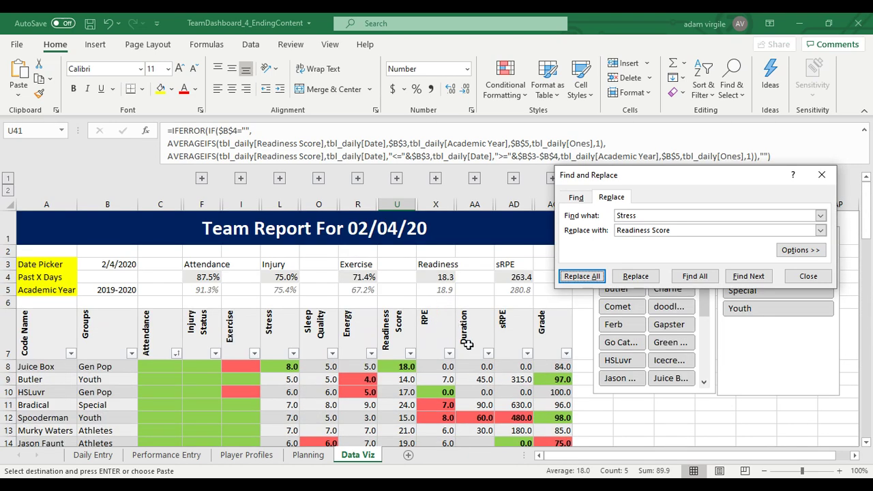
{"action": "scroll", "coordinate": [484, 362], "scroll_direction": "down", "scroll_amount": 11}
{"action": "left_click_drag", "start_coordinate": [443, 307], "coordinate": [447, 363]}
{"action": "left_click_drag", "start_coordinate": [676, 231], "coordinate": [614, 230]}
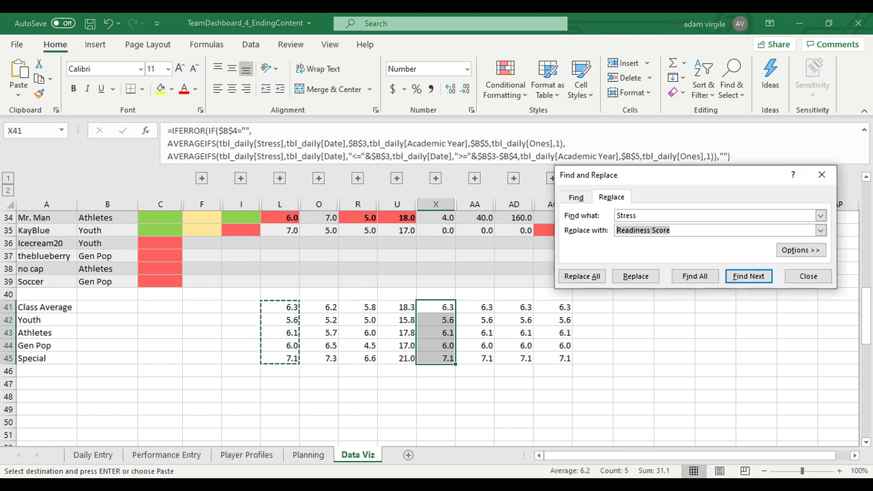
{"action": "type", "text": "LatestRPE"}
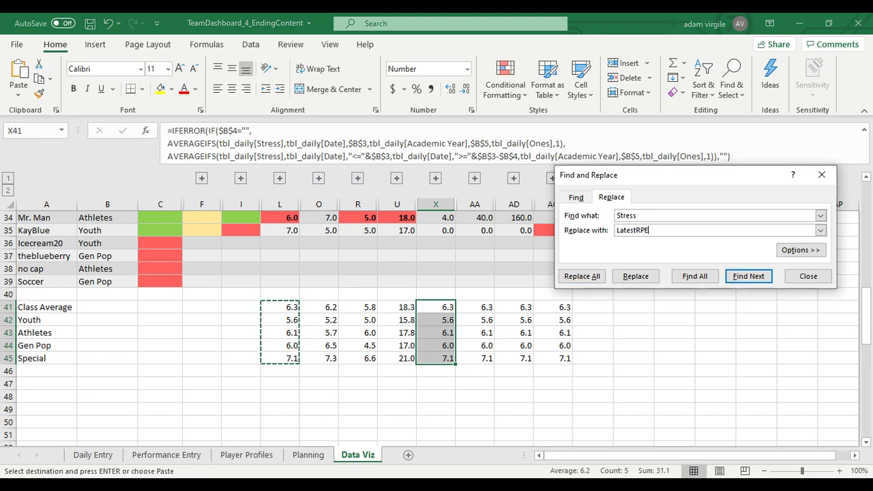
{"action": "left_click", "coordinate": [582, 276]}
{"action": "left_click", "coordinate": [442, 286]}
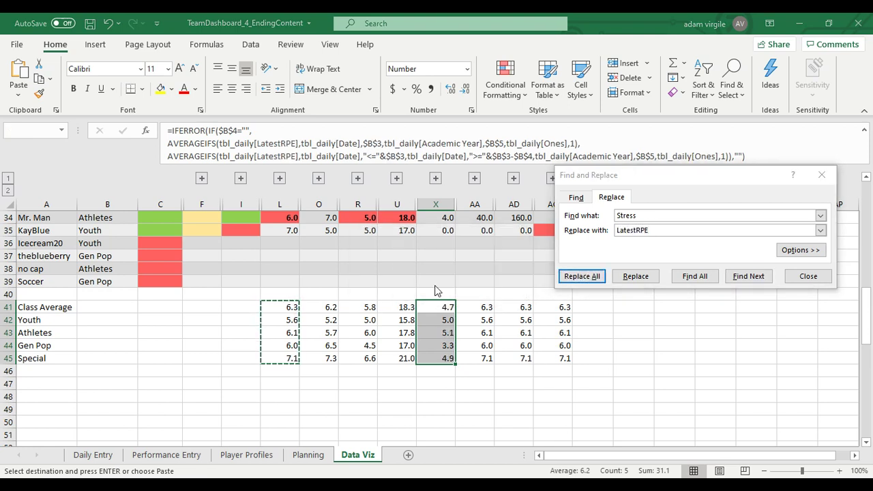
Replace Stress with LatestDuration in all the average formulas in AA41:AA45, under the Duration column
{"action": "left_click_drag", "start_coordinate": [476, 309], "coordinate": [485, 357]}
{"action": "left_click_drag", "start_coordinate": [814, 230], "coordinate": [616, 230]}
{"action": "type", "text": "L"}
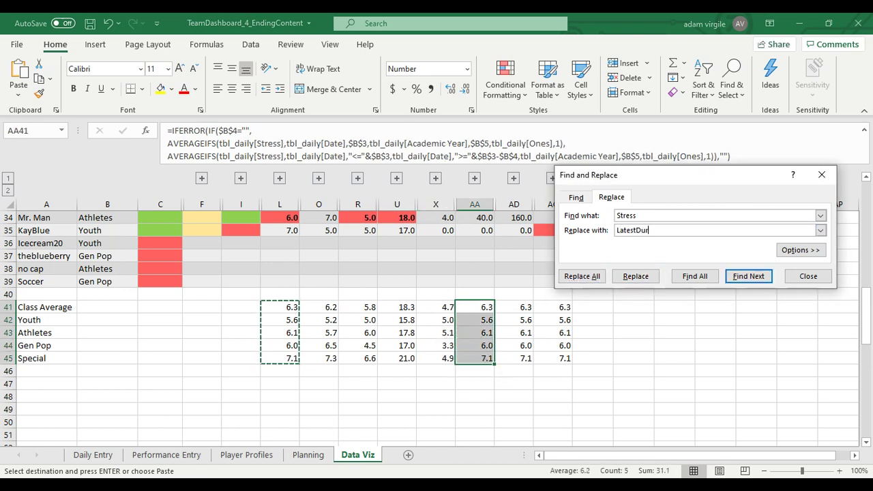
{"action": "left_click", "coordinate": [582, 276]}
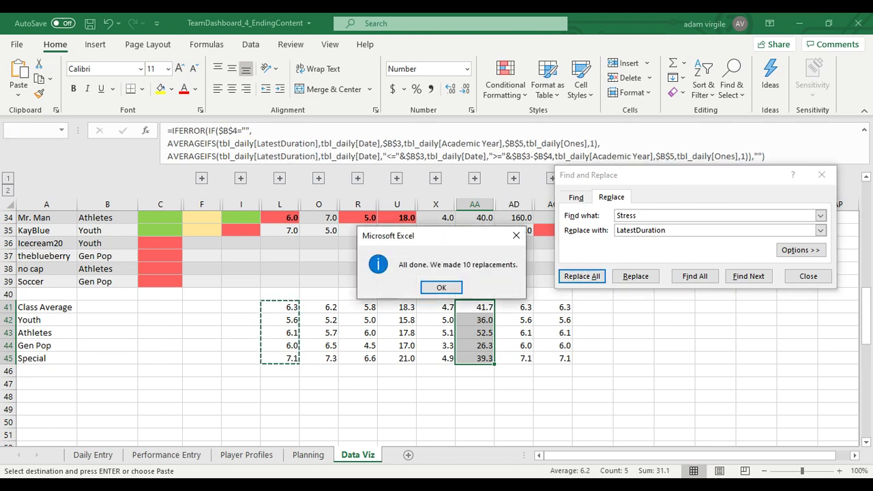
Replace Stress with sRPE in all the average formulas in AD41:AD45, under the sRPE column
{"action": "left_click", "coordinate": [442, 287]}
{"action": "left_click_drag", "start_coordinate": [518, 309], "coordinate": [522, 357]}
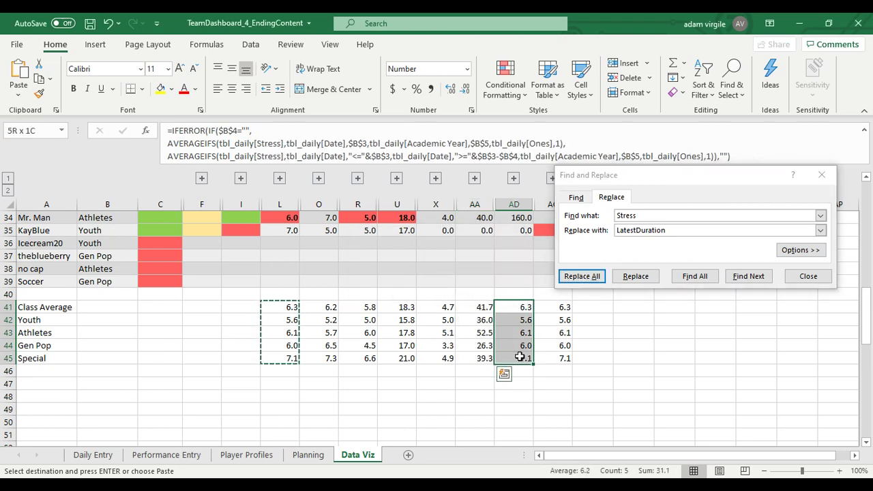
{"action": "scroll", "coordinate": [522, 357], "scroll_direction": "up", "scroll_amount": 11}
{"action": "scroll", "coordinate": [522, 362], "scroll_direction": "down", "scroll_amount": 14}
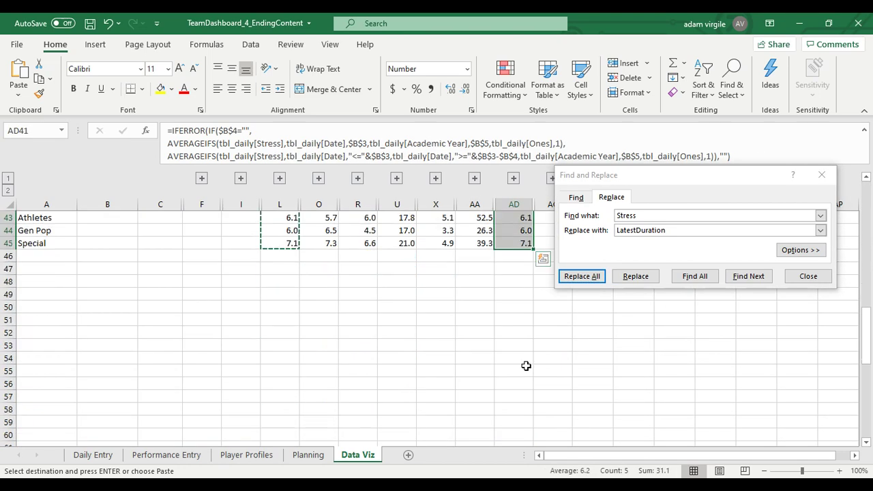
{"action": "scroll", "coordinate": [606, 304], "scroll_direction": "up", "scroll_amount": 2}
{"action": "key", "text": "ctrl+h"}
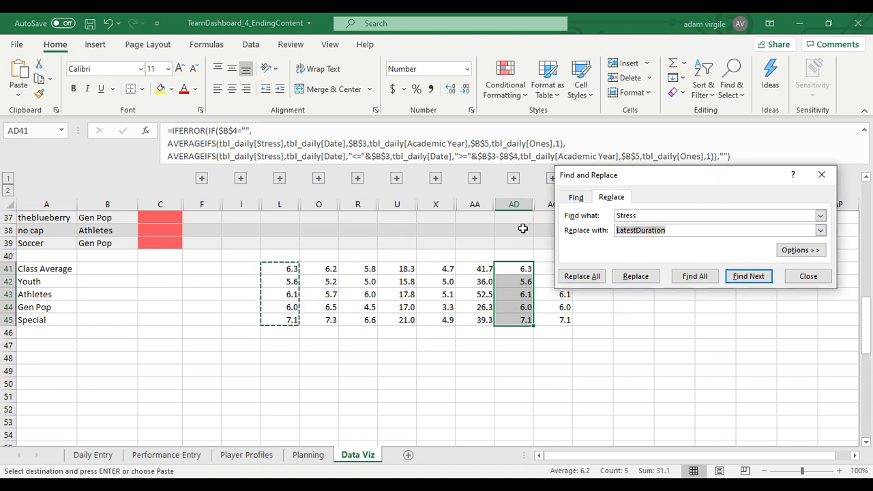
{"action": "type", "text": "sRPE"}
{"action": "left_click", "coordinate": [581, 276]}
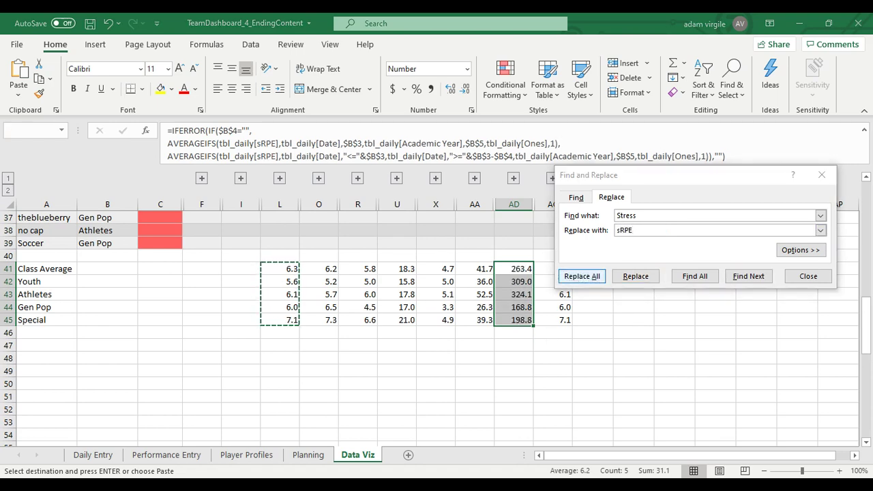
{"action": "key", "text": "Return"}
Replace Stress with Grades in all the average formulas in AG41:AG45, and close the find and replace dialog
{"action": "left_click_drag", "start_coordinate": [609, 183], "coordinate": [688, 176]}
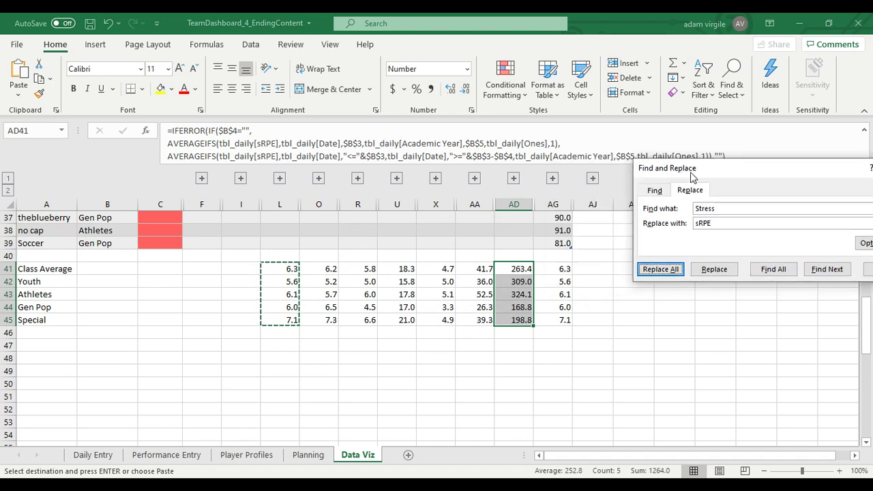
{"action": "left_click_drag", "start_coordinate": [565, 271], "coordinate": [565, 319]}
{"action": "left_click", "coordinate": [668, 240]}
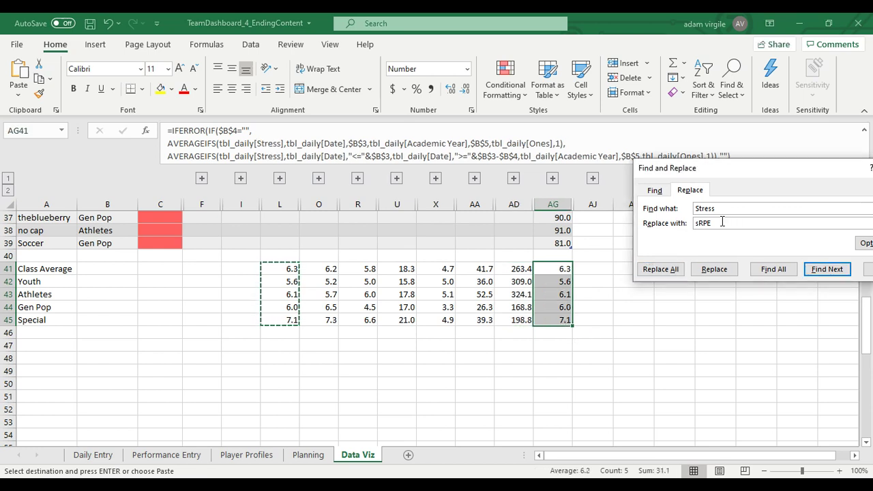
{"action": "left_click", "coordinate": [672, 268]}
{"action": "key", "text": "Return"}
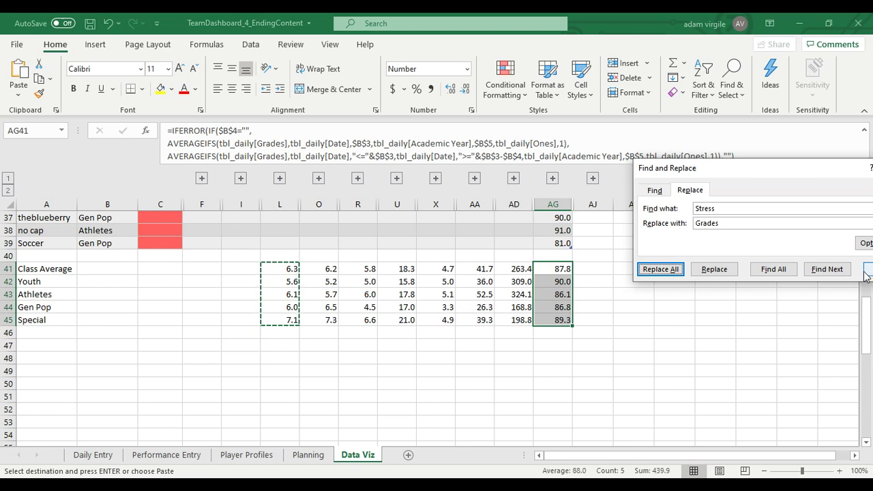
{"action": "left_click", "coordinate": [865, 275]}
Make the Class Average row A41:AG41 bold and the four group average rows A42:AG45 italic
{"action": "left_click", "coordinate": [307, 345]}
{"action": "left_click_drag", "start_coordinate": [41, 271], "coordinate": [577, 276]}
{"action": "key", "text": "ctrl+b"}
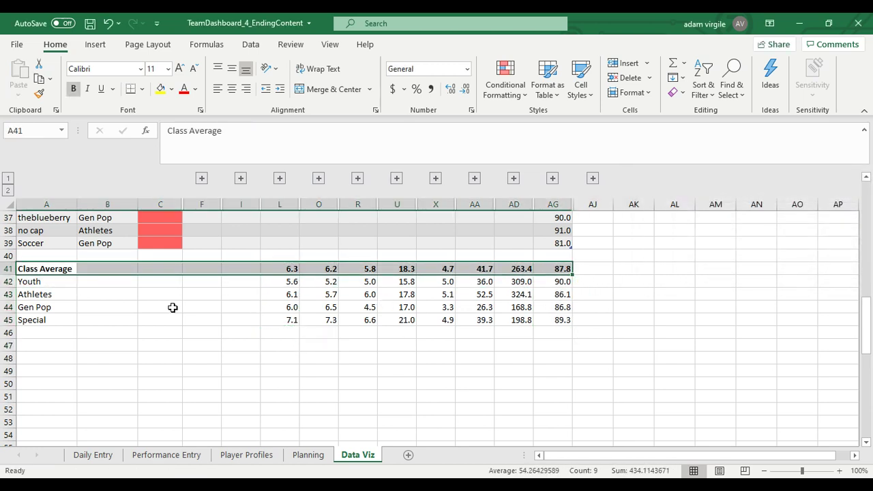
{"action": "left_click_drag", "start_coordinate": [49, 283], "coordinate": [568, 314]}
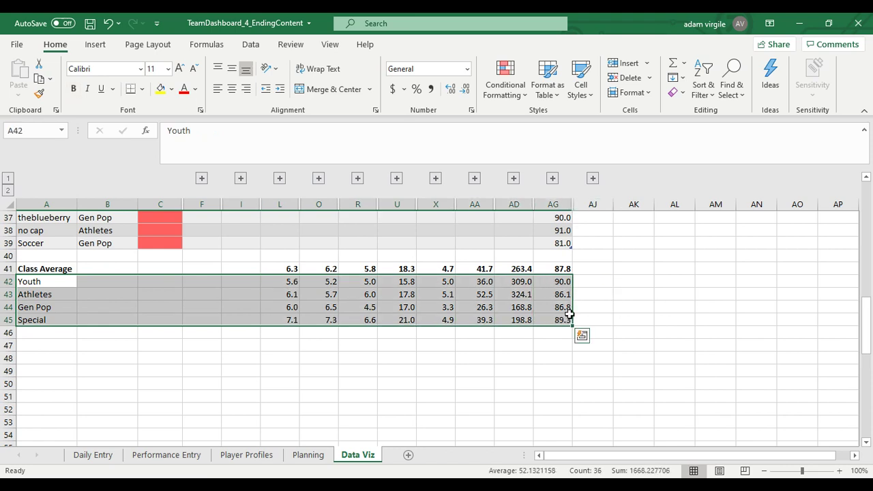
{"action": "key", "text": "ctrl+b"}
{"action": "key", "text": "ctrl+b"}
{"action": "key", "text": "ctrl+i"}
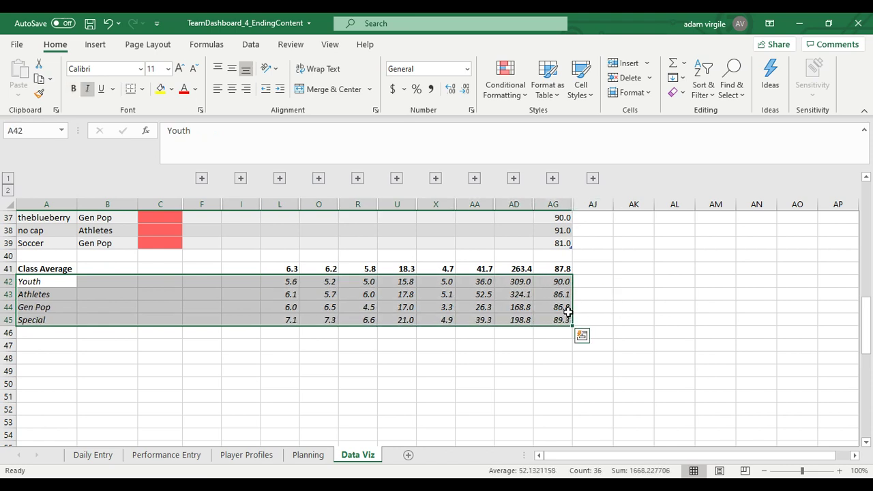
Shade the Youth and Gen Pop average rows light gray across columns A to AG
{"action": "left_click_drag", "start_coordinate": [560, 282], "coordinate": [31, 282]}
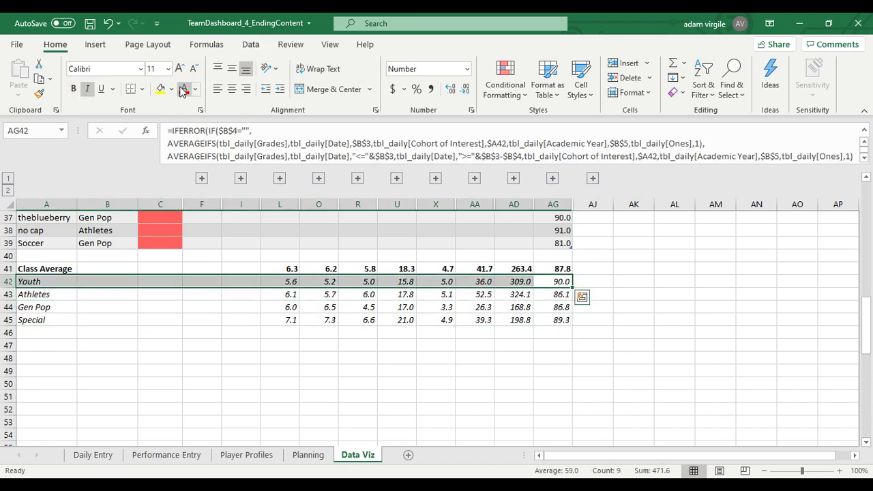
{"action": "left_click", "coordinate": [172, 90]}
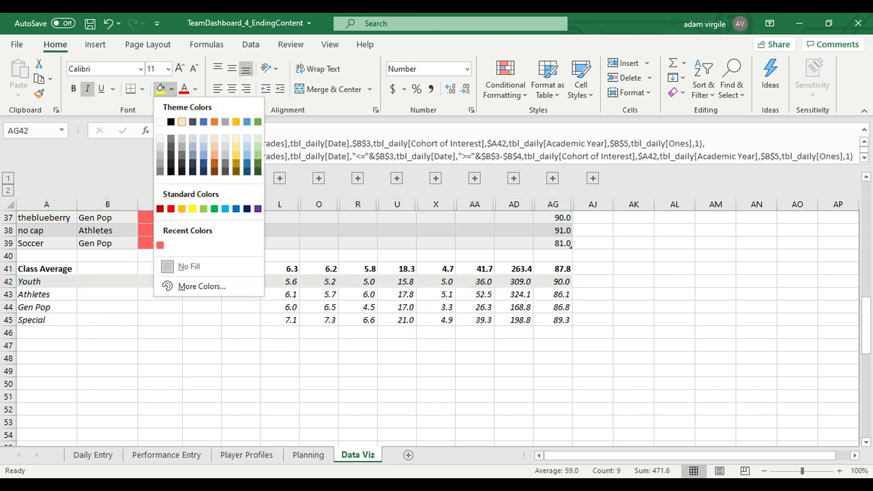
{"action": "left_click", "coordinate": [195, 267]}
{"action": "left_click_drag", "start_coordinate": [42, 308], "coordinate": [562, 306]}
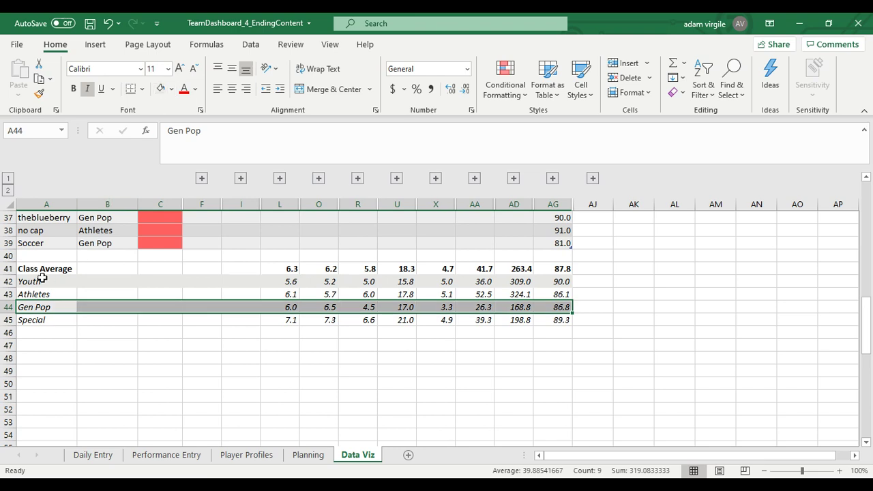
Add a thick outside border around the whole averages block A41:AG45
{"action": "left_click_drag", "start_coordinate": [35, 268], "coordinate": [562, 320]}
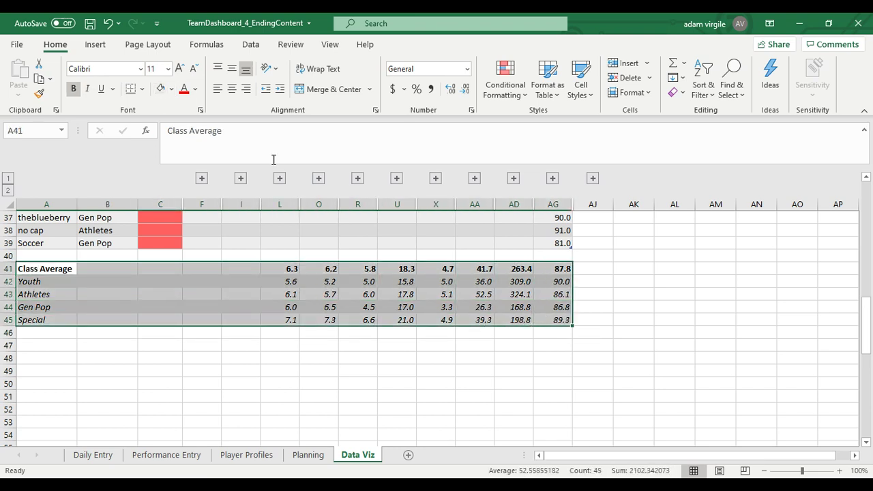
{"action": "left_click", "coordinate": [142, 88]}
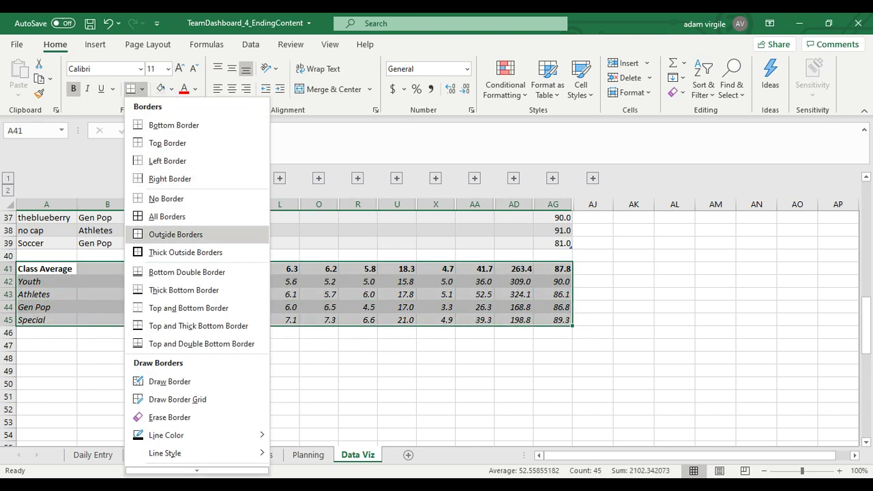
{"action": "left_click", "coordinate": [175, 234]}
{"action": "left_click", "coordinate": [107, 268]}
Fill the Athletes, Class Average and Special average rows with white across columns A to AG
{"action": "left_click_drag", "start_coordinate": [30, 293], "coordinate": [570, 296]}
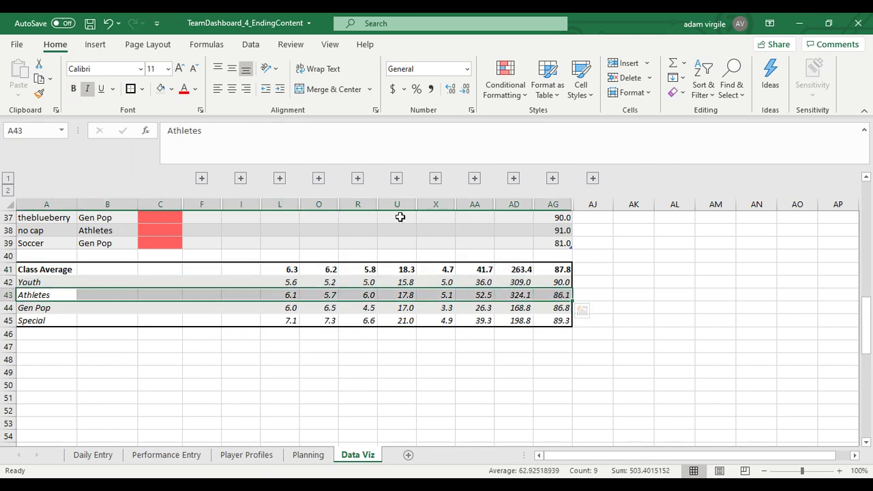
{"action": "left_click", "coordinate": [171, 91]}
{"action": "left_click", "coordinate": [160, 122]}
{"action": "left_click_drag", "start_coordinate": [51, 266], "coordinate": [546, 268]}
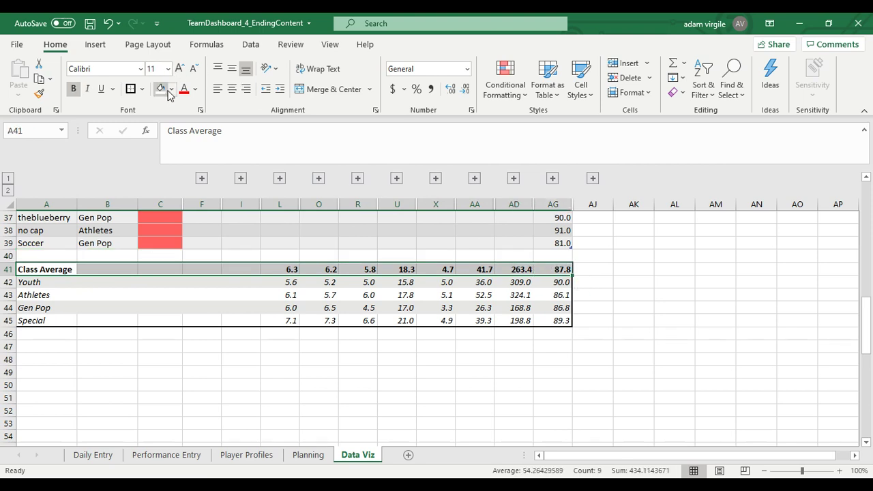
{"action": "left_click", "coordinate": [130, 304]}
{"action": "left_click_drag", "start_coordinate": [50, 320], "coordinate": [556, 321]}
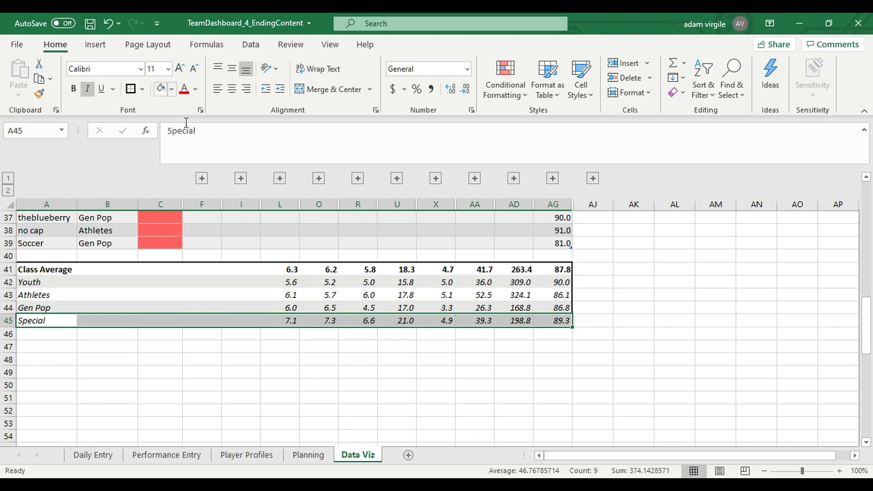
{"action": "left_click", "coordinate": [393, 335]}
Review the finished team report from the Attendance, Injury and Exercise summary cells down through the athlete table to the averages block
{"action": "scroll", "coordinate": [495, 363], "scroll_direction": "up", "scroll_amount": 3}
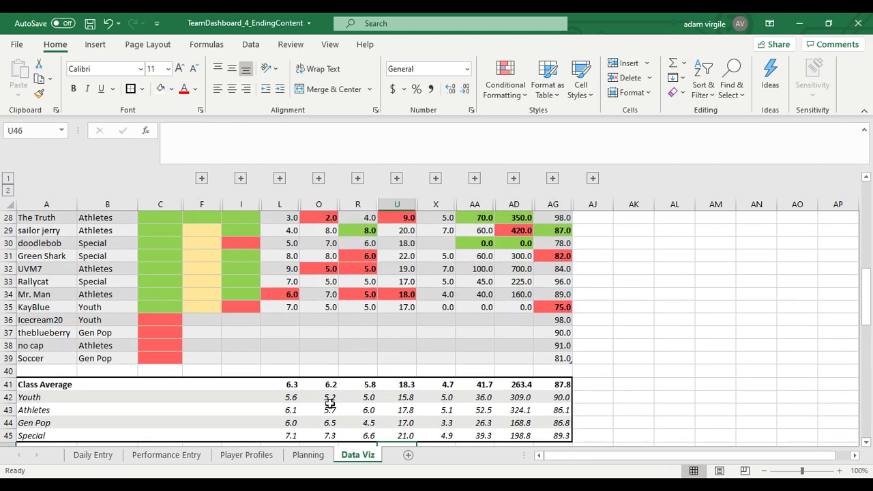
{"action": "scroll", "coordinate": [204, 403], "scroll_direction": "up", "scroll_amount": 9}
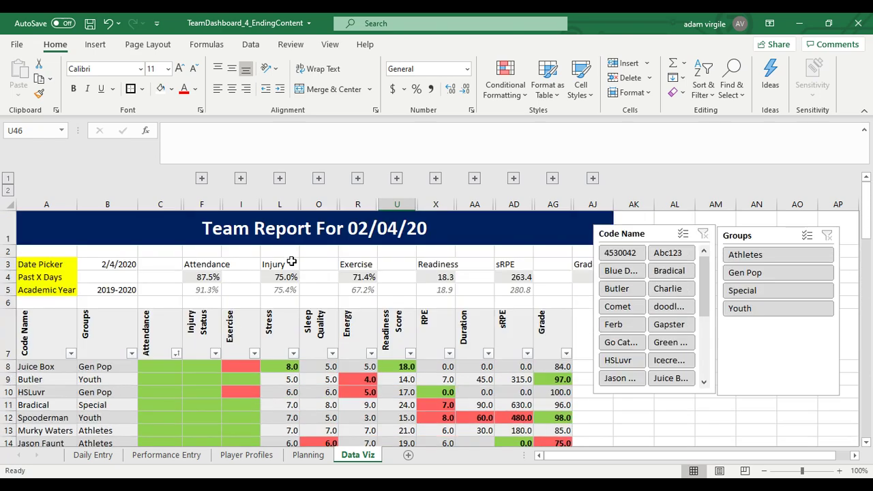
{"action": "left_click", "coordinate": [200, 263]}
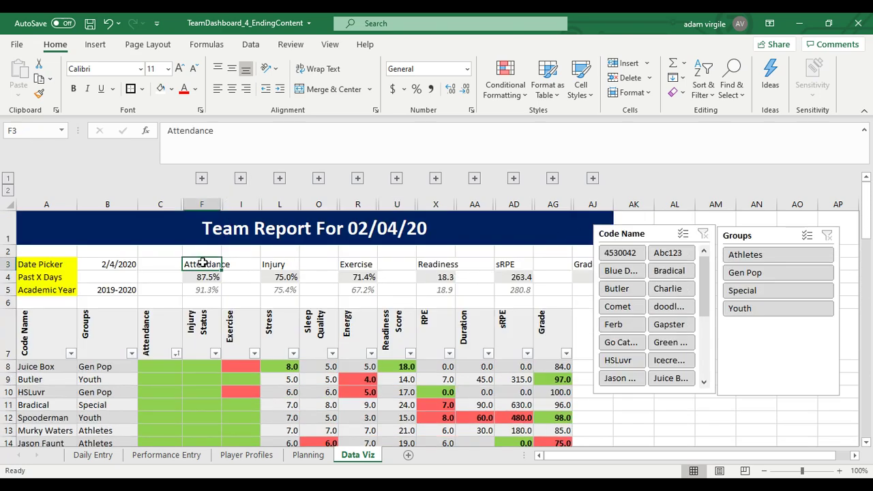
{"action": "left_click_drag", "start_coordinate": [204, 263], "coordinate": [334, 269]}
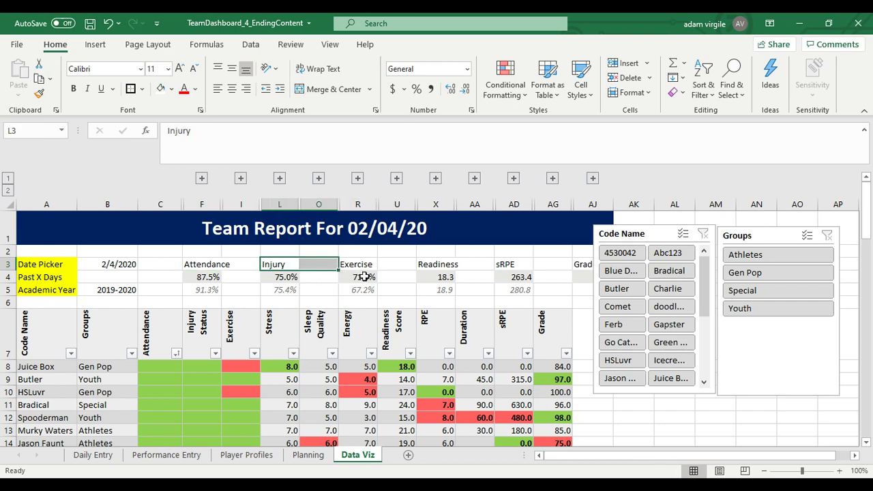
{"action": "left_click", "coordinate": [380, 287]}
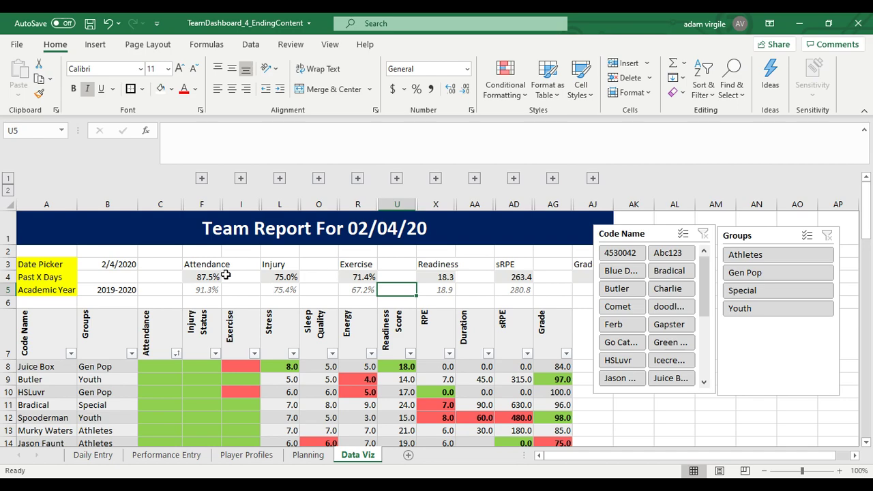
{"action": "scroll", "coordinate": [358, 293], "scroll_direction": "down", "scroll_amount": 8}
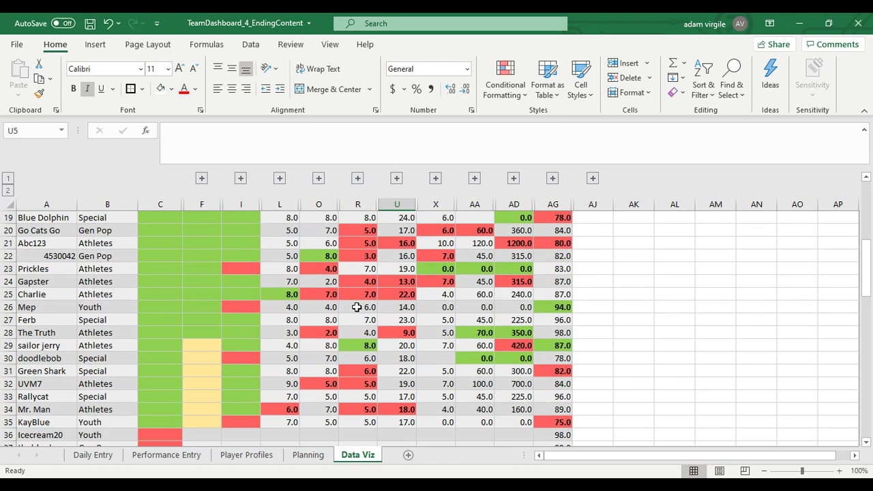
{"action": "scroll", "coordinate": [354, 311], "scroll_direction": "down", "scroll_amount": 2}
{"action": "scroll", "coordinate": [483, 357], "scroll_direction": "up", "scroll_amount": 8}
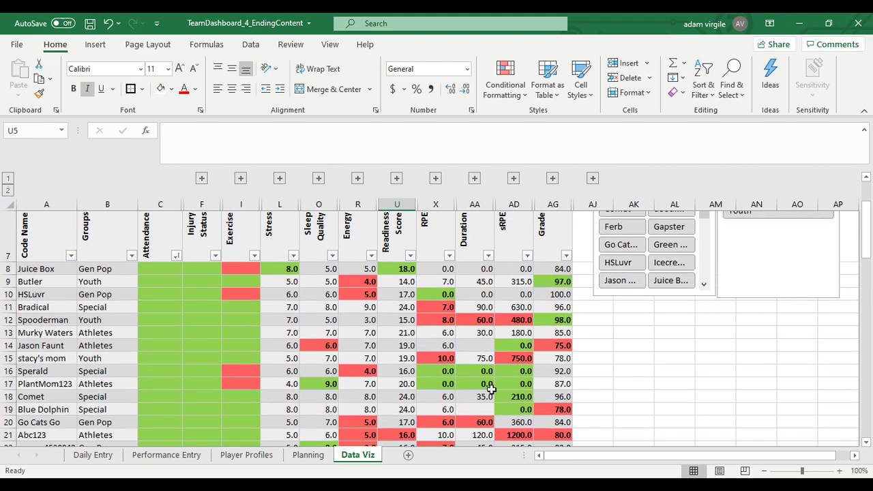
{"action": "scroll", "coordinate": [468, 394], "scroll_direction": "down", "scroll_amount": 3}
{"action": "scroll", "coordinate": [397, 407], "scroll_direction": "down", "scroll_amount": 2}
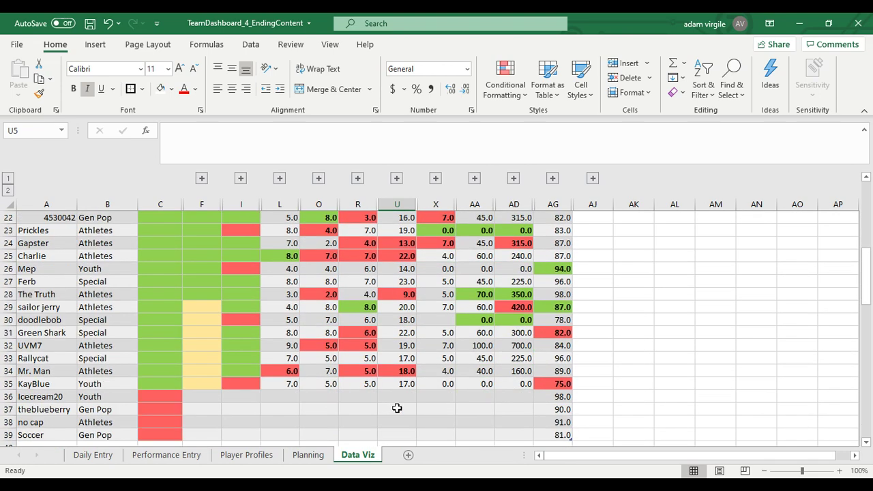
{"action": "scroll", "coordinate": [405, 396], "scroll_direction": "up", "scroll_amount": 4}
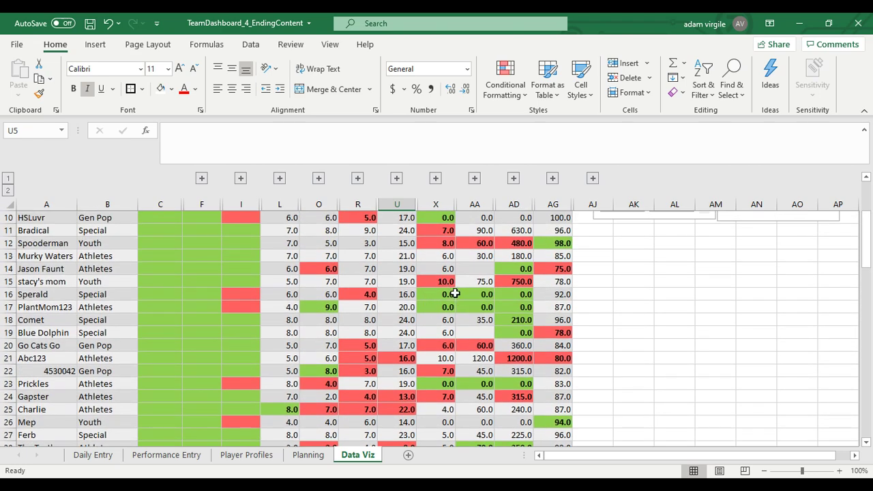
{"action": "scroll", "coordinate": [409, 349], "scroll_direction": "down", "scroll_amount": 9}
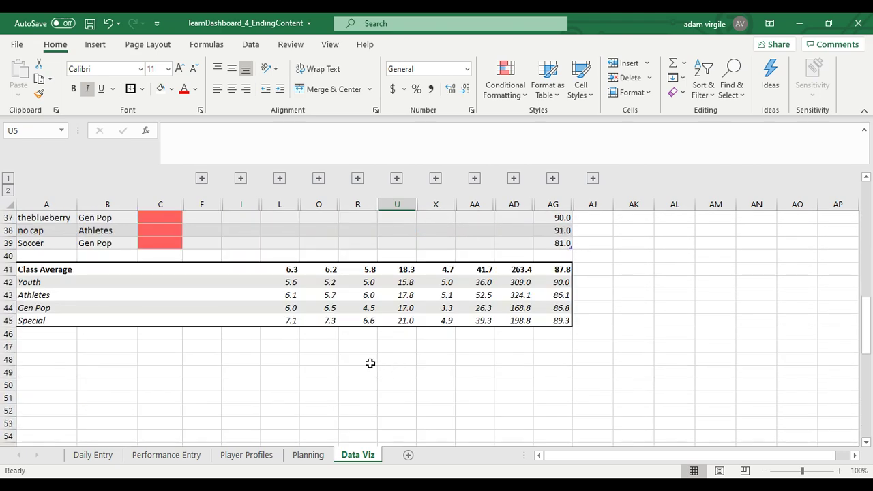
Examine the dashboard layout on the Planning sheet, including the class metric cells, group and athlete filters, date picker and past days selector
{"action": "left_click", "coordinate": [307, 454]}
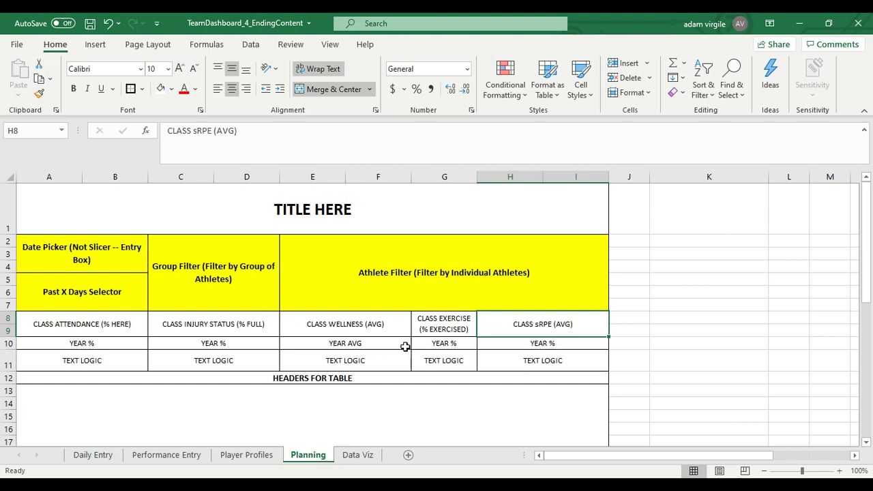
{"action": "scroll", "coordinate": [526, 327], "scroll_direction": "down", "scroll_amount": 4}
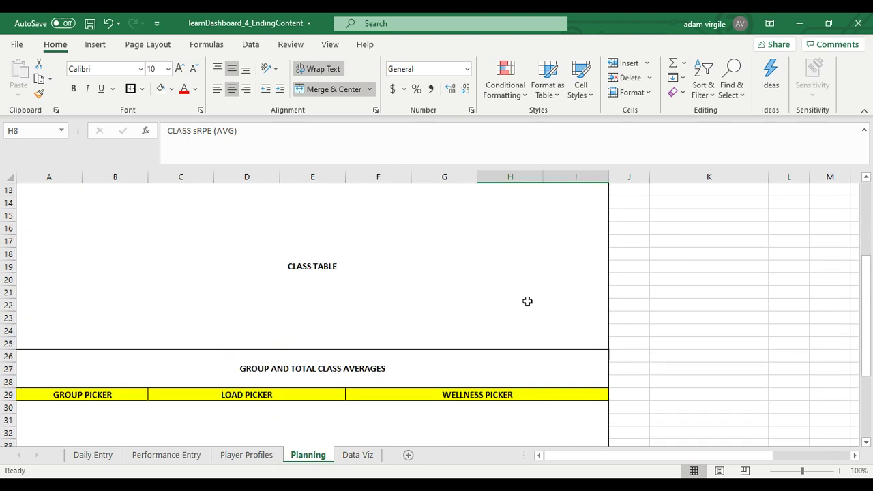
{"action": "scroll", "coordinate": [527, 302], "scroll_direction": "up", "scroll_amount": 4}
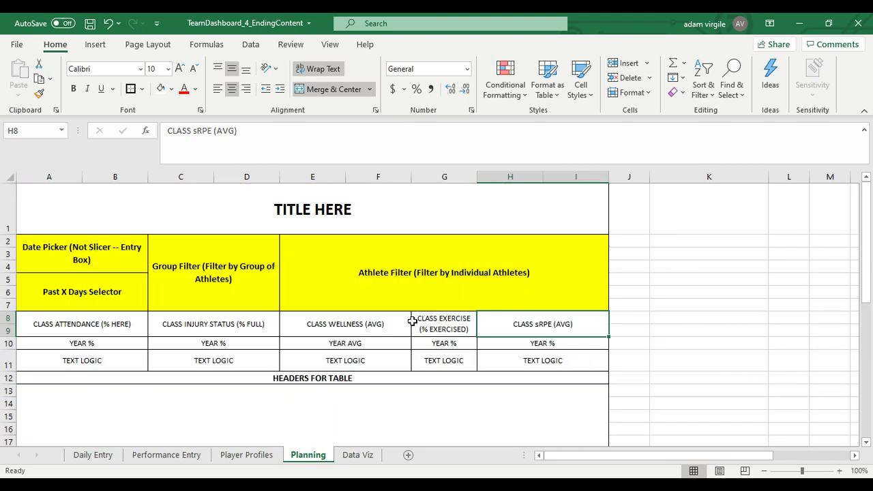
{"action": "left_click", "coordinate": [98, 324]}
{"action": "left_click", "coordinate": [231, 322]}
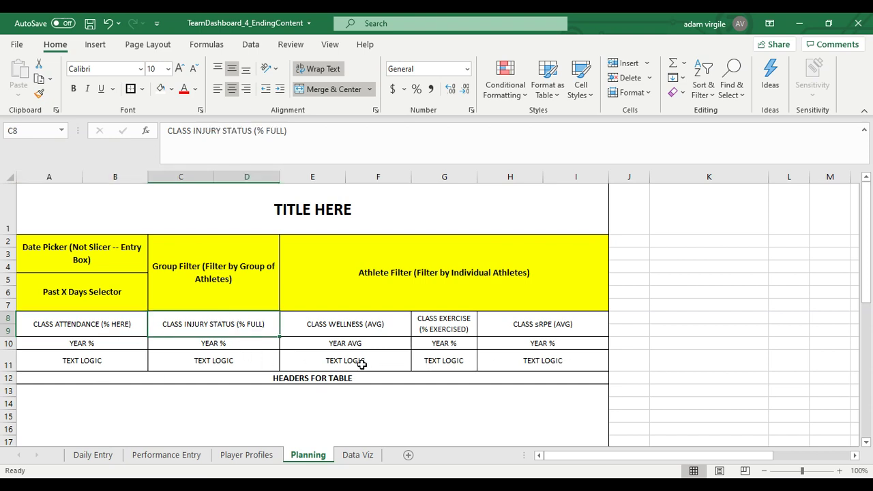
{"action": "left_click", "coordinate": [379, 332]}
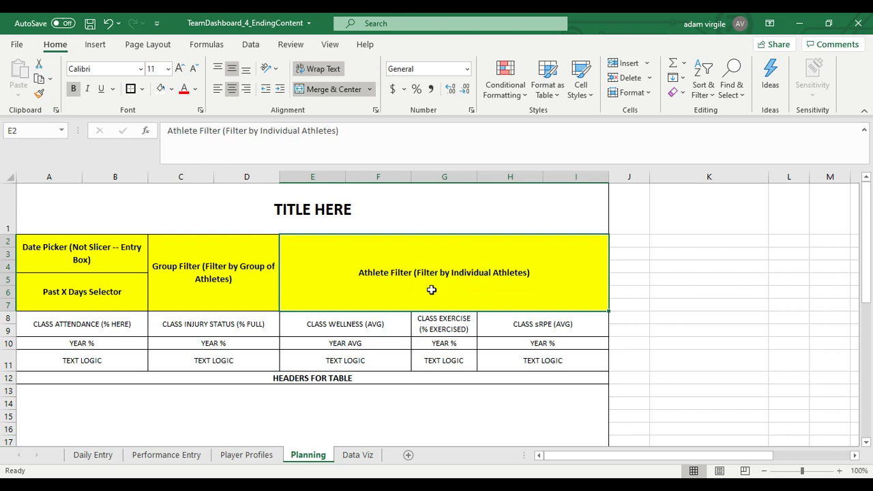
{"action": "left_click", "coordinate": [172, 284]}
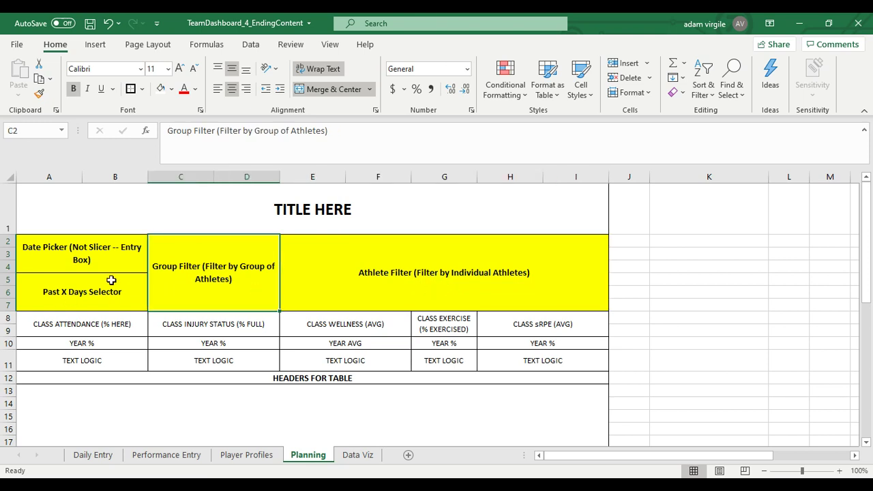
{"action": "left_click", "coordinate": [92, 261]}
{"action": "left_click", "coordinate": [107, 300]}
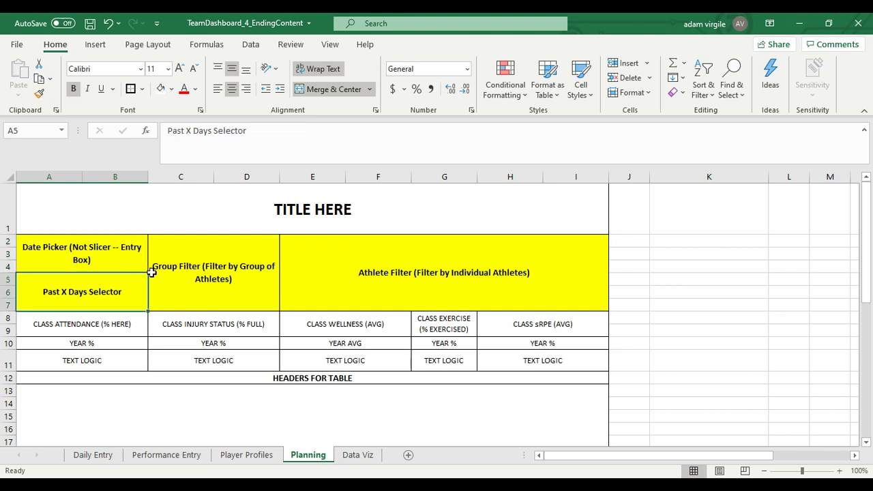
Examine the planned table headers, class table and averages areas of the layout, down to the hidden graph supporting data
{"action": "scroll", "coordinate": [520, 312], "scroll_direction": "down", "scroll_amount": 3}
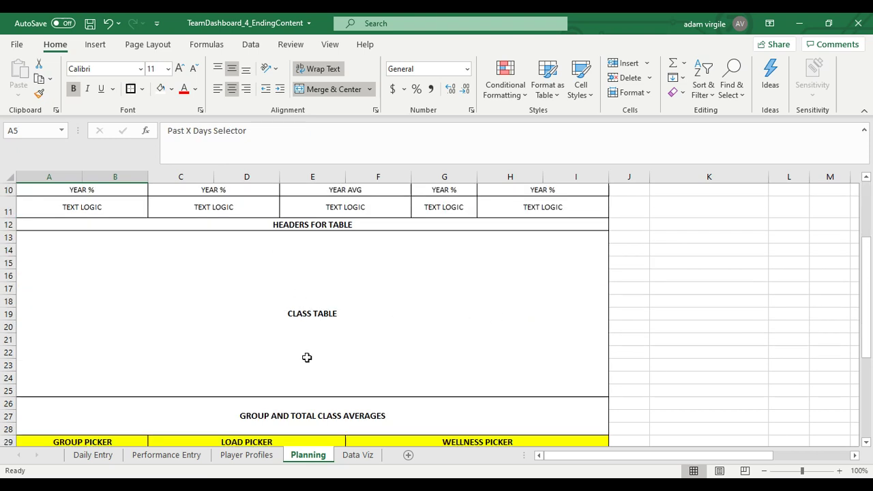
{"action": "left_click", "coordinate": [311, 228]}
{"action": "left_click", "coordinate": [332, 298]}
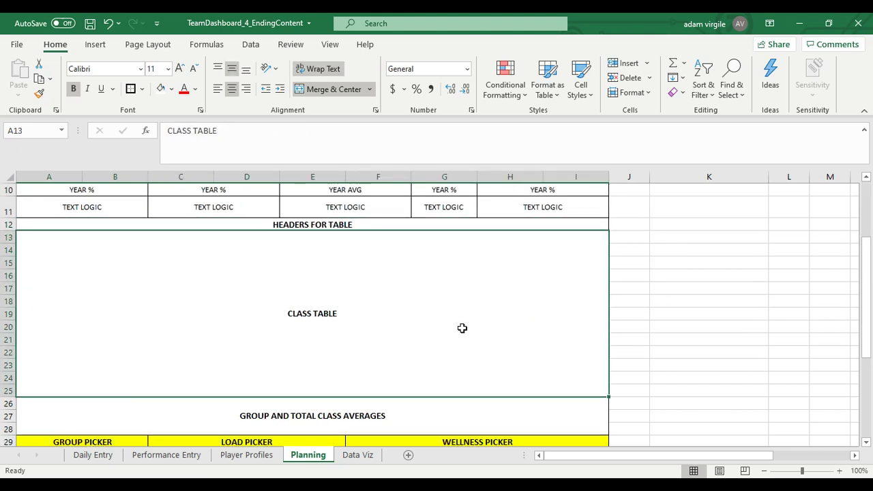
{"action": "scroll", "coordinate": [466, 324], "scroll_direction": "down", "scroll_amount": 1}
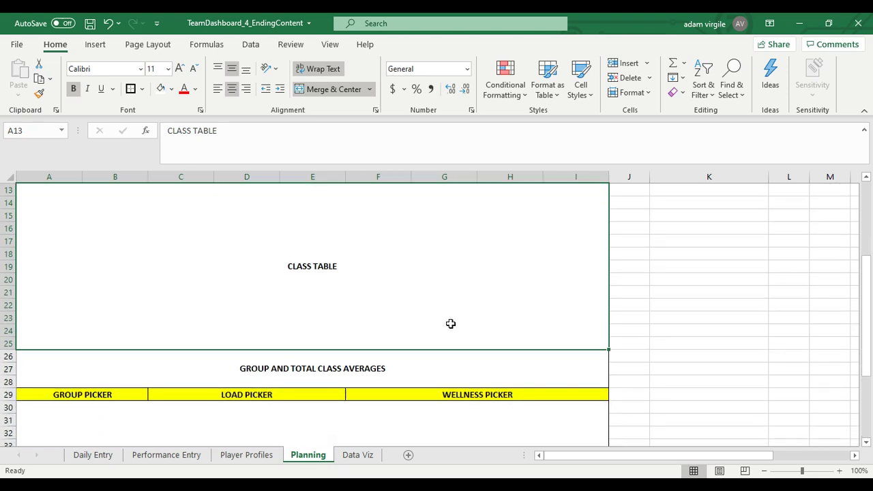
{"action": "scroll", "coordinate": [450, 325], "scroll_direction": "down", "scroll_amount": 2}
{"action": "scroll", "coordinate": [253, 352], "scroll_direction": "down", "scroll_amount": 1}
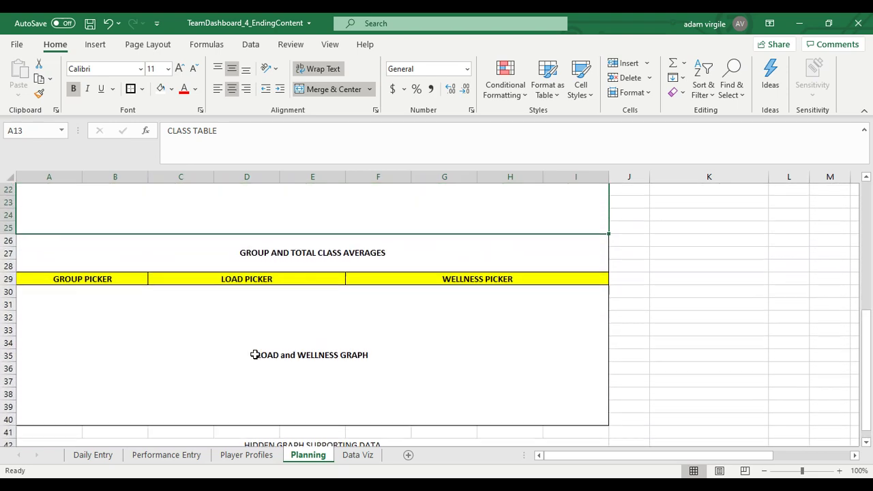
{"action": "scroll", "coordinate": [255, 354], "scroll_direction": "down", "scroll_amount": 2}
{"action": "scroll", "coordinate": [255, 354], "scroll_direction": "up", "scroll_amount": 2}
Examine the planned load and wellness graph area together with its group, load and wellness picker cells
{"action": "left_click", "coordinate": [303, 359]}
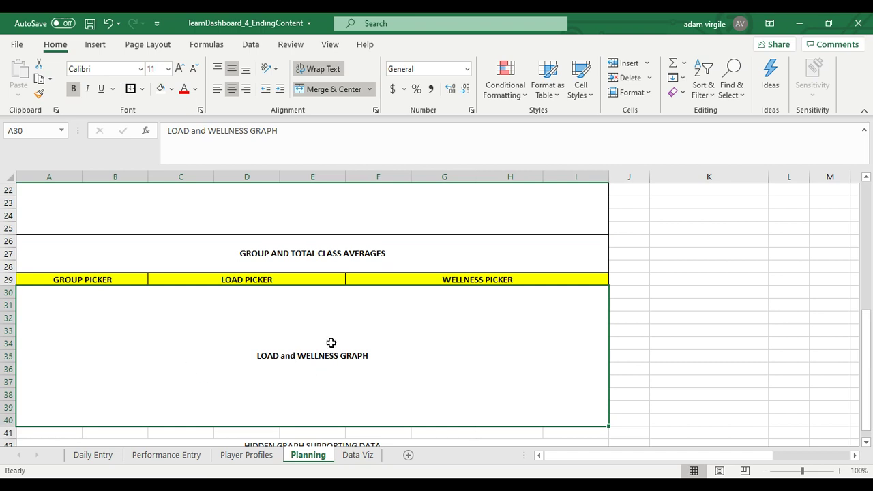
{"action": "left_click", "coordinate": [243, 279]}
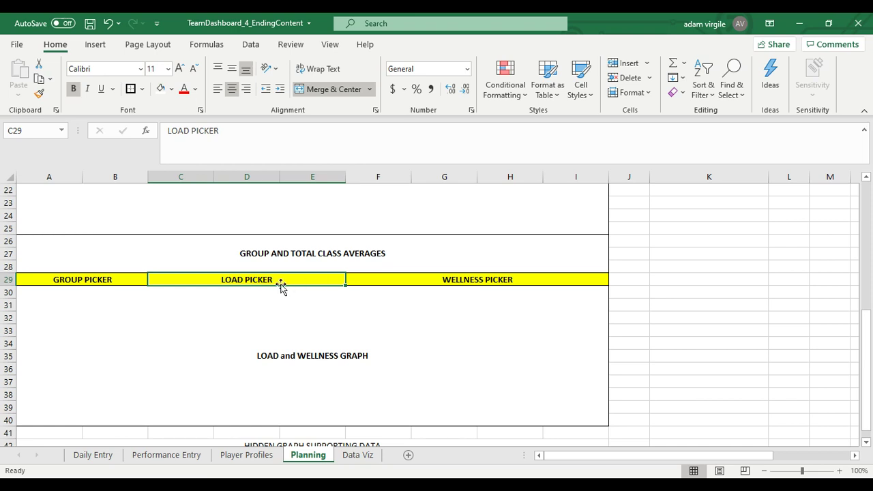
{"action": "left_click", "coordinate": [399, 278]}
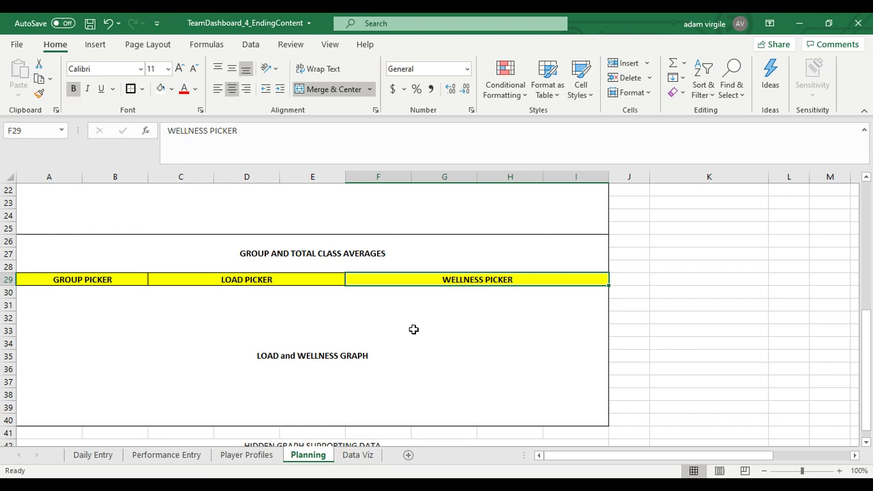
{"action": "left_click", "coordinate": [359, 339]}
{"action": "left_click", "coordinate": [119, 281]}
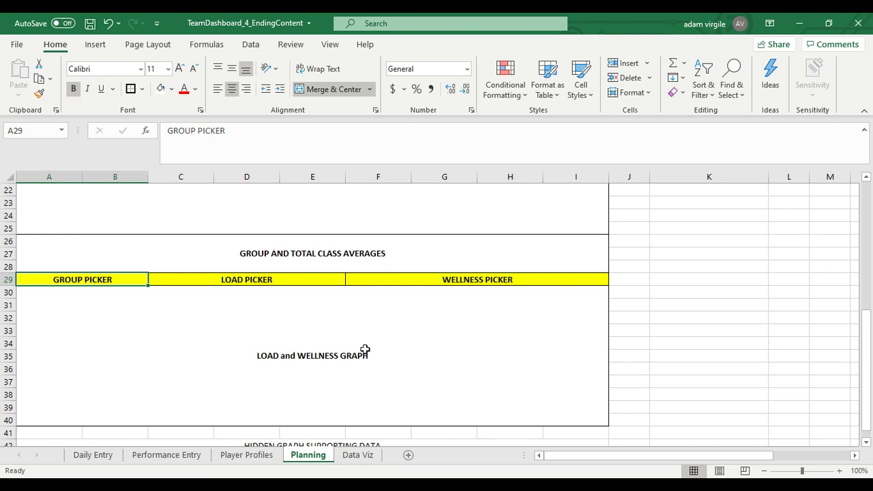
{"action": "left_click", "coordinate": [394, 356]}
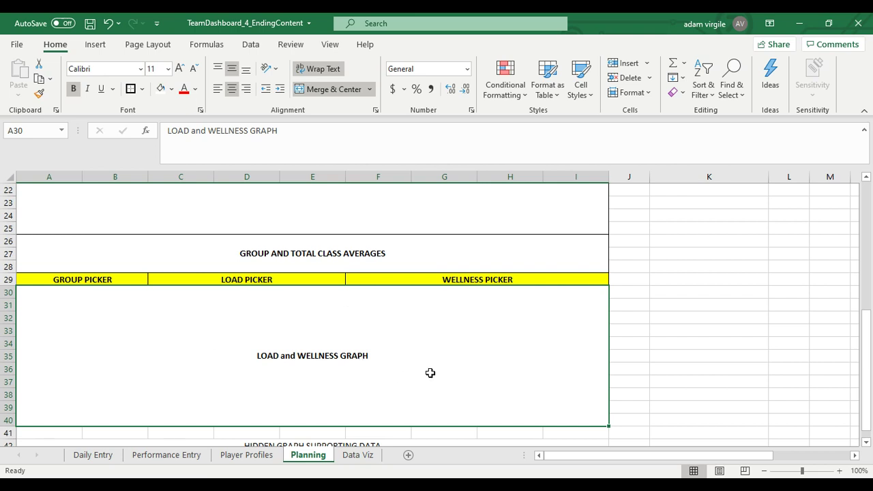
{"action": "scroll", "coordinate": [452, 381], "scroll_direction": "up", "scroll_amount": 2}
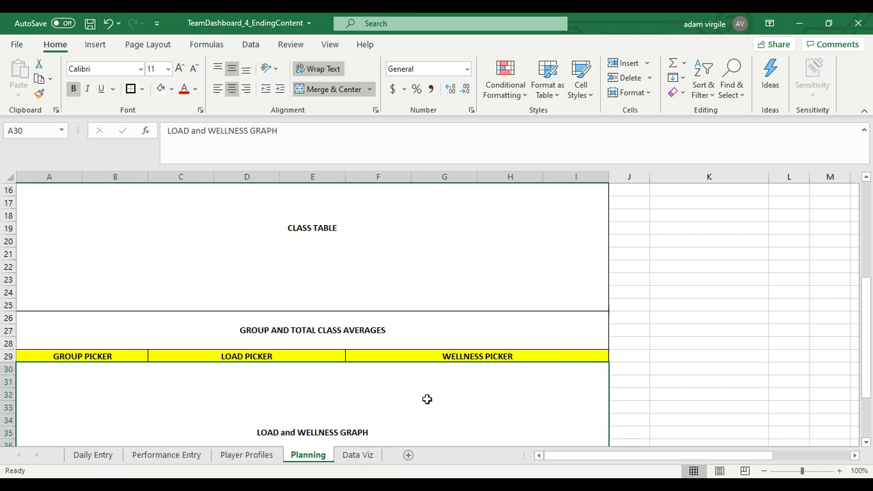